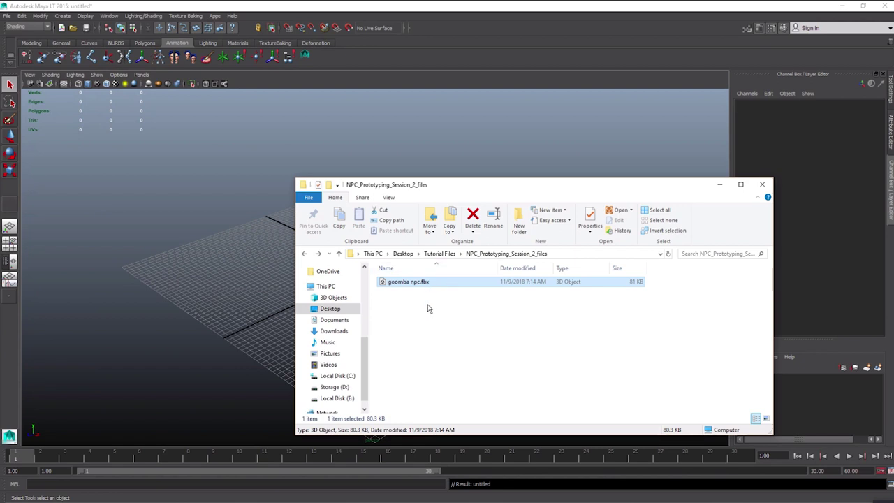
# Open goomba npc.fbx from the NPC_Prototyping_Session_2_files folder in 3D Viewer
pyautogui.rightClick(423, 284)
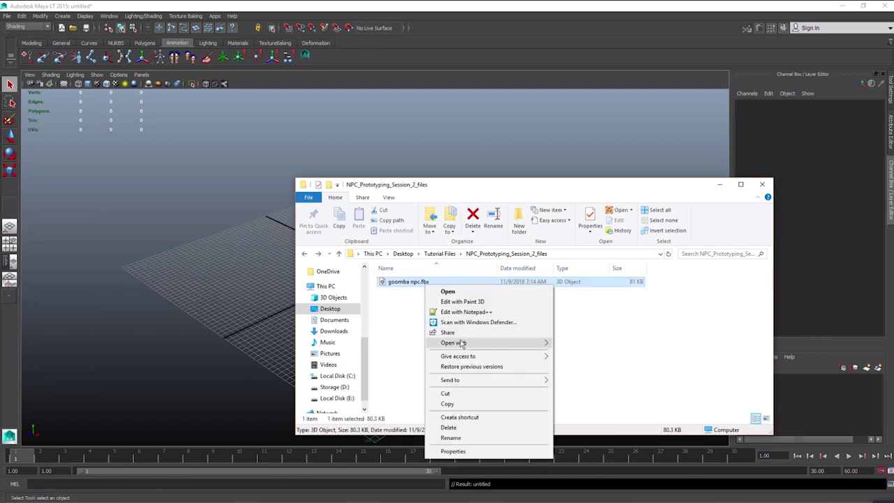
pyautogui.moveTo(461, 342)
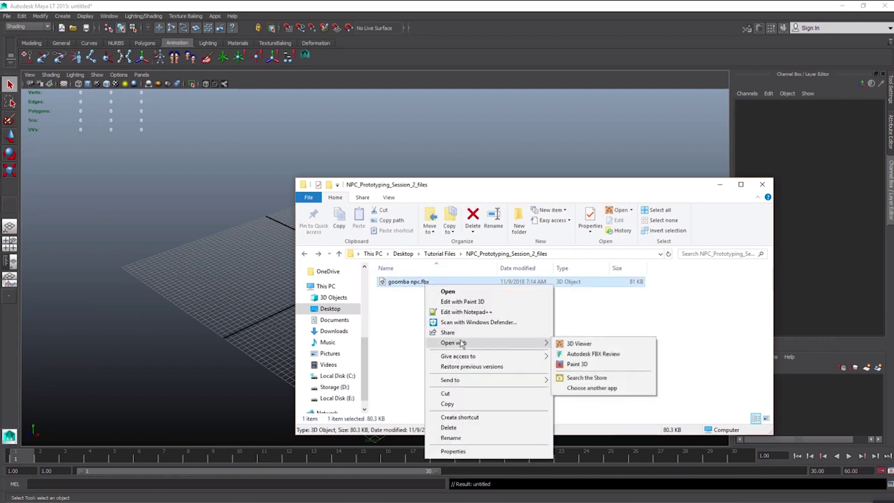
pyautogui.click(579, 344)
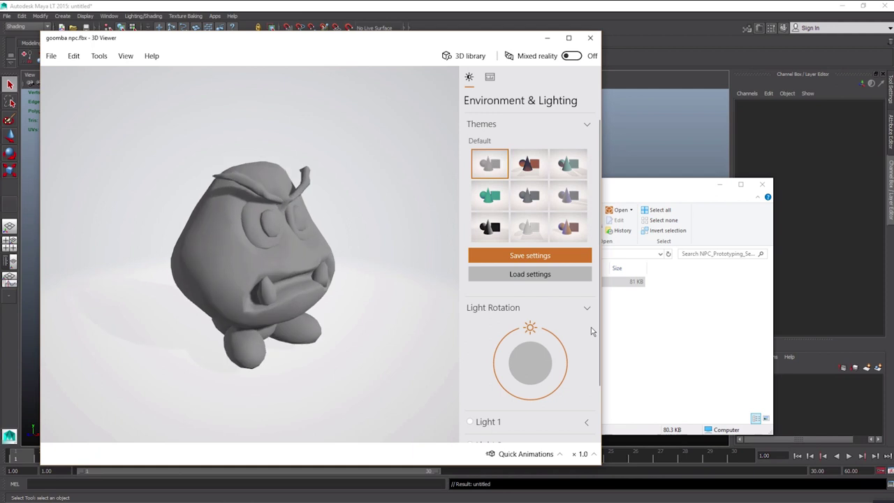
# Examine the goomba's face, teeth and feet from several angles in 3D Viewer, and close the viewer
pyautogui.moveTo(351, 281); pyautogui.dragTo(238, 309)
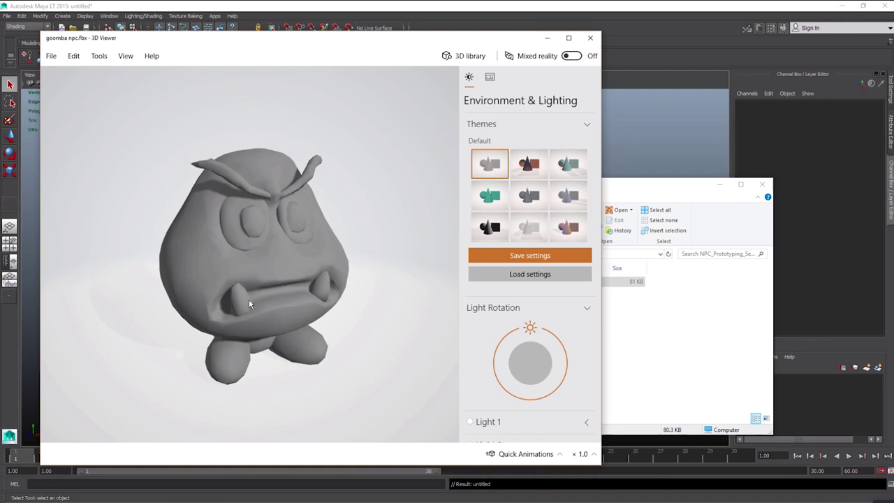
pyautogui.moveTo(249, 299); pyautogui.dragTo(293, 218)
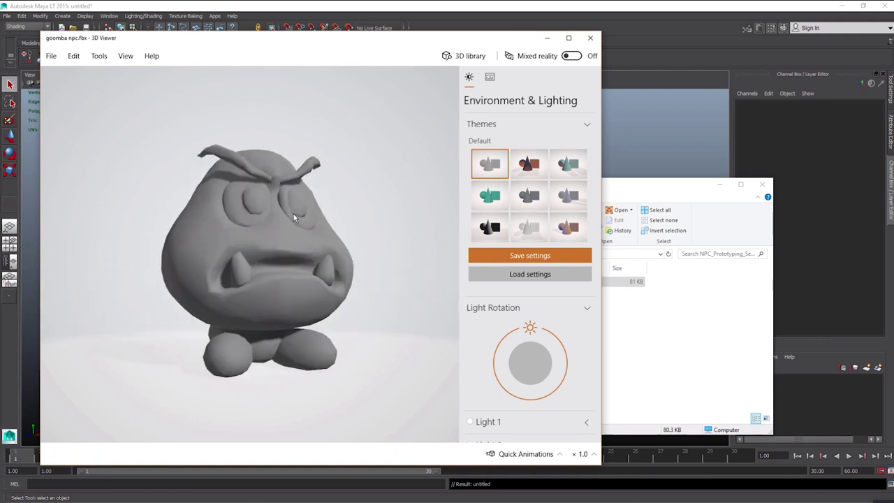
pyautogui.moveTo(299, 284); pyautogui.dragTo(309, 289)
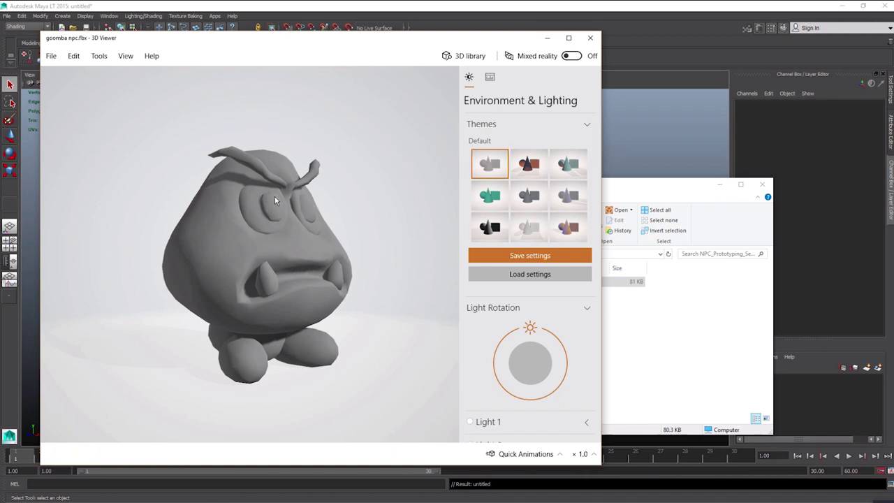
pyautogui.moveTo(299, 234); pyautogui.dragTo(267, 281)
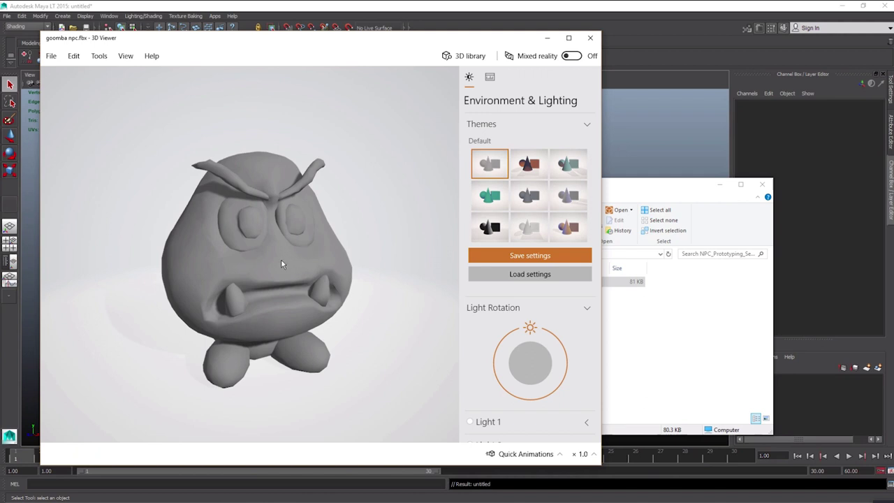
pyautogui.moveTo(282, 263)
pyautogui.mouseDown()
pyautogui.moveTo(339, 239)
pyautogui.moveTo(241, 257)
pyautogui.moveTo(286, 249)
pyautogui.mouseUp()
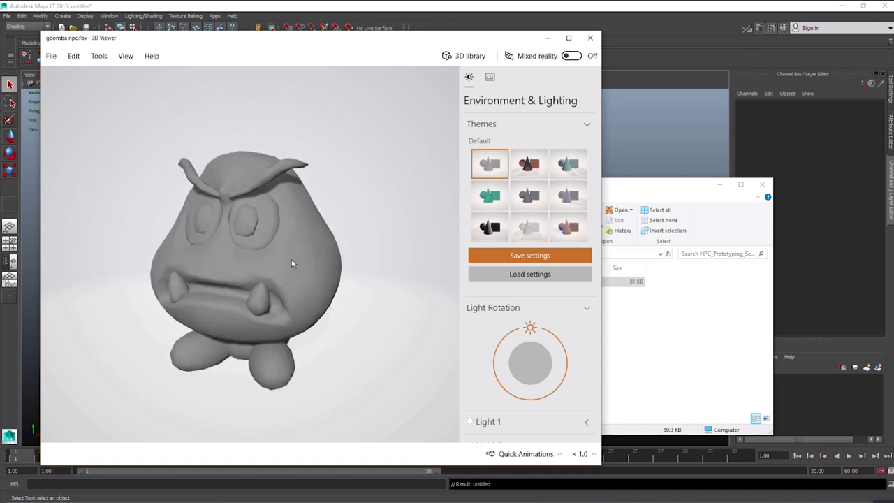
pyautogui.moveTo(286, 265); pyautogui.dragTo(319, 199)
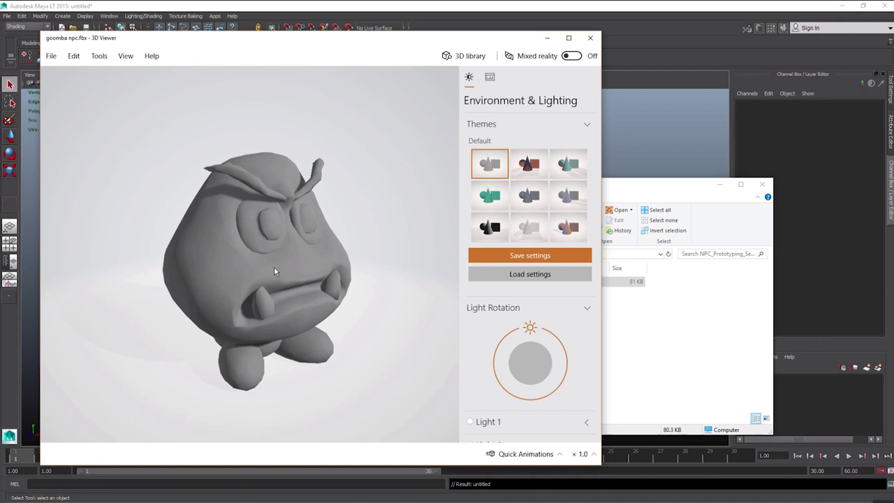
pyautogui.scroll(-2, 488, 360)
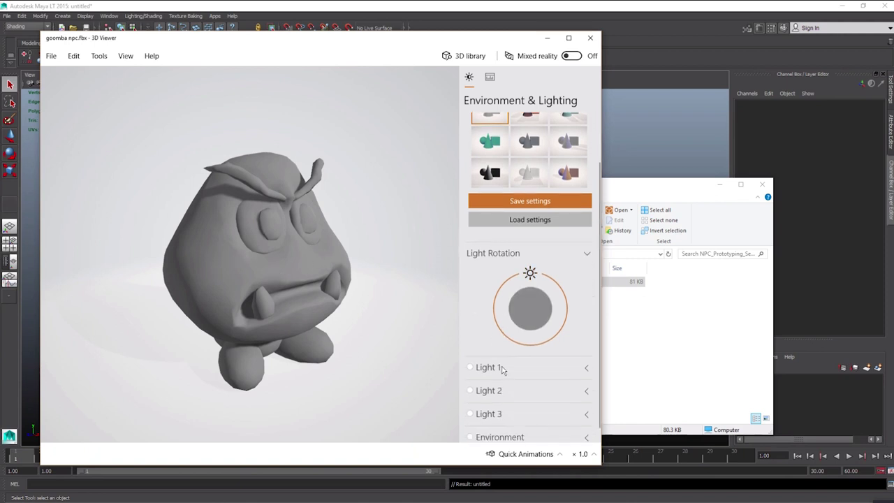
pyautogui.scroll(2, 501, 368)
pyautogui.moveTo(253, 268)
pyautogui.mouseDown()
pyautogui.moveTo(262, 270)
pyautogui.moveTo(240, 268)
pyautogui.mouseUp()
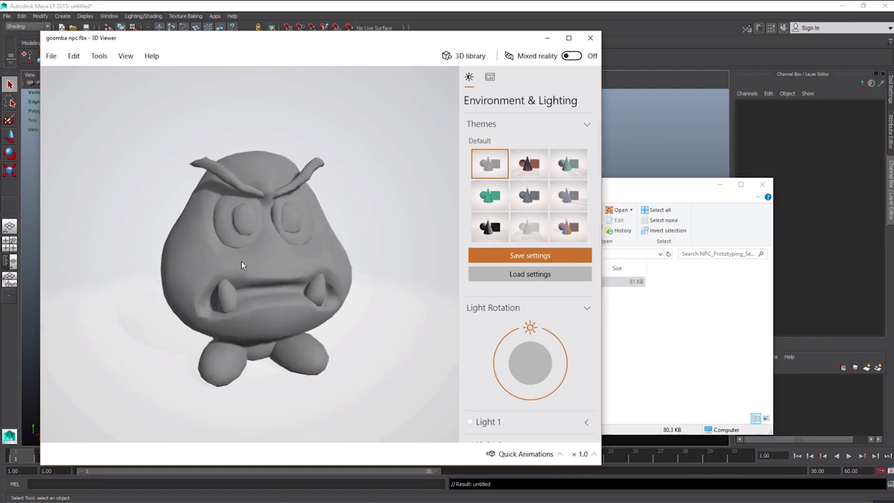
pyautogui.moveTo(244, 272)
pyautogui.mouseDown()
pyautogui.moveTo(225, 274)
pyautogui.moveTo(256, 279)
pyautogui.mouseUp()
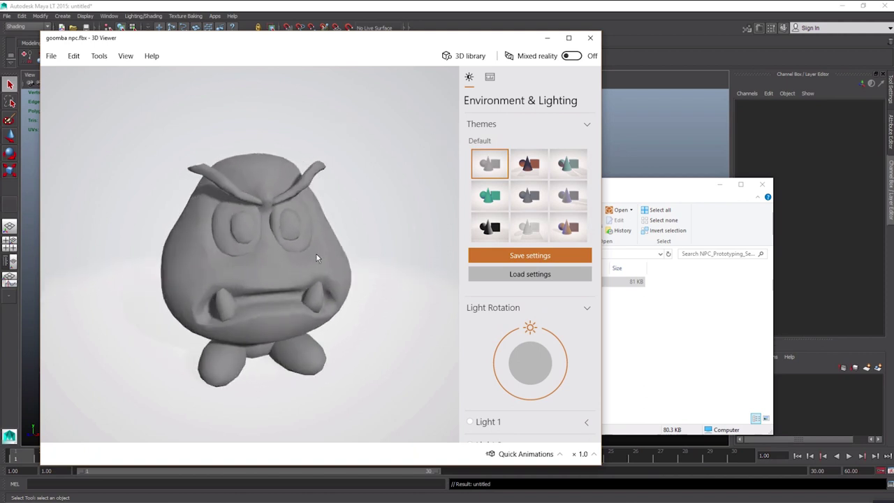
pyautogui.click(590, 38)
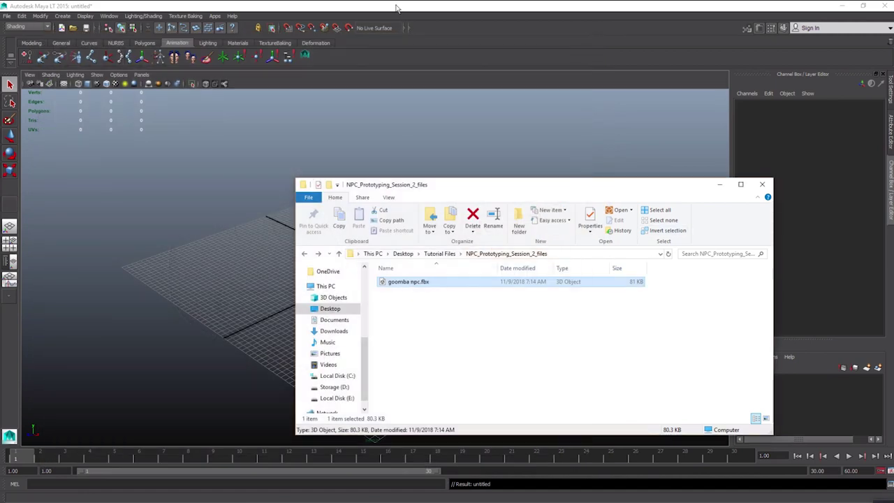
# Switch to Maya LT and import goomba npc.fbx into the empty scene with the default import options
pyautogui.click(396, 9)
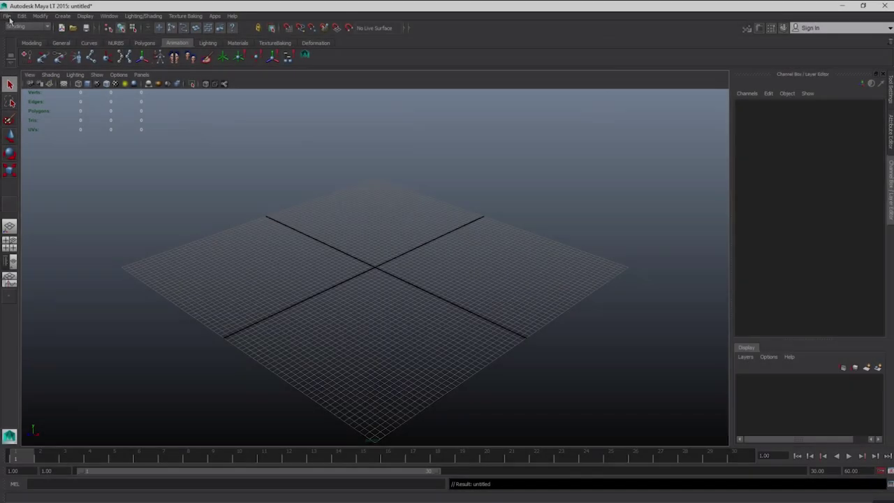
pyautogui.click(7, 16)
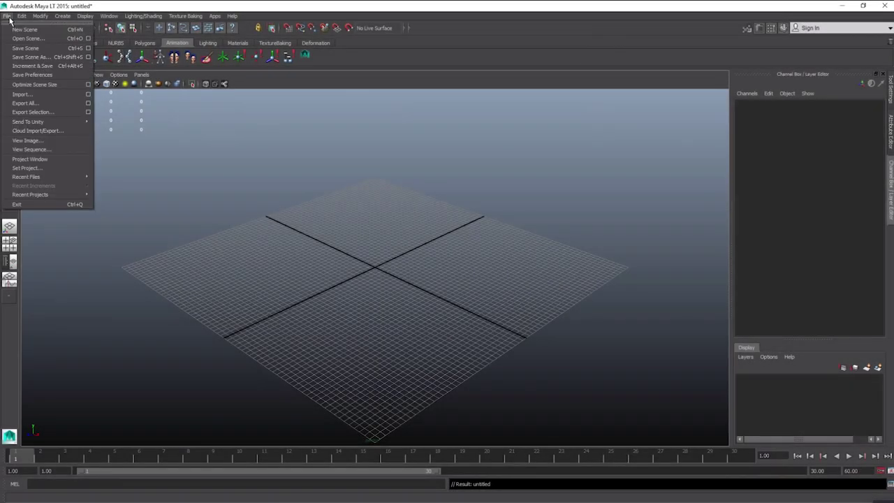
pyautogui.click(28, 105)
pyautogui.click(211, 73)
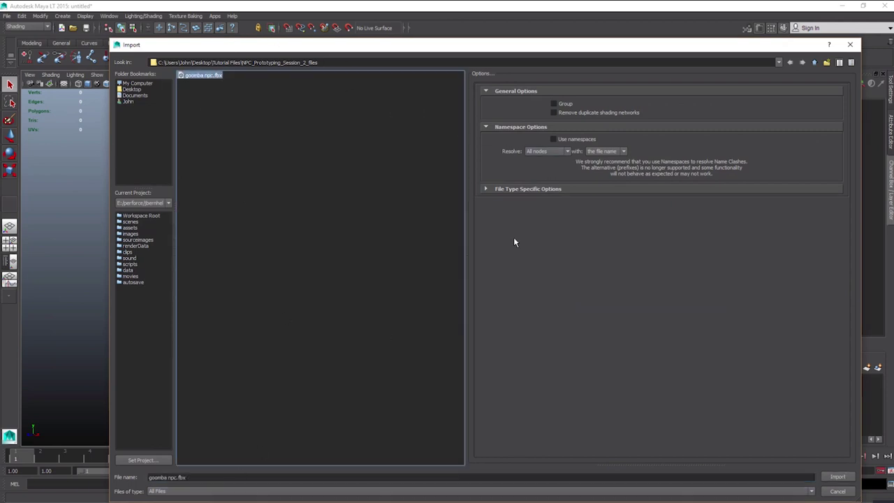
pyautogui.click(838, 476)
# Show the Outliner beside the perspective view, with the imported goomba seen close up from the front
pyautogui.keyDown('alt'); pyautogui.moveTo(363, 233); pyautogui.dragTo(395, 237); pyautogui.keyUp('alt')
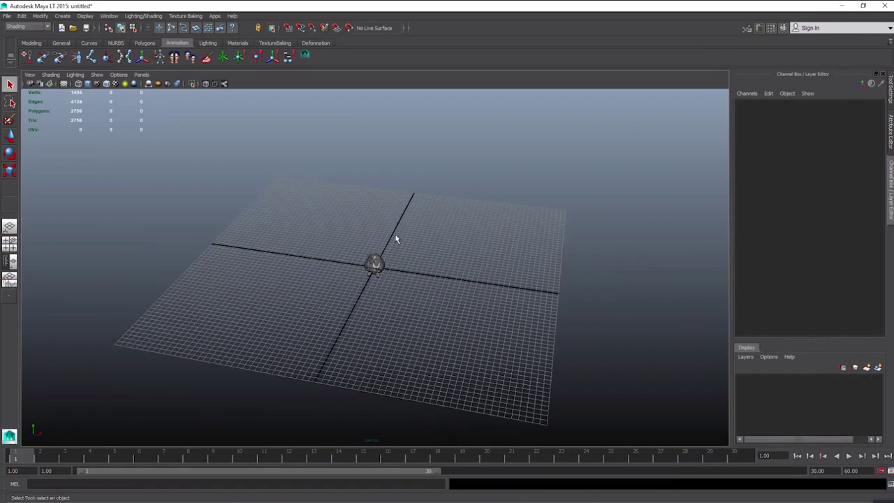
pyautogui.keyDown('alt'); pyautogui.moveTo(395, 238); pyautogui.dragTo(662, 335, button='right'); pyautogui.keyUp('alt')
pyautogui.keyDown('alt'); pyautogui.moveTo(437, 248); pyautogui.dragTo(263, 225); pyautogui.keyUp('alt')
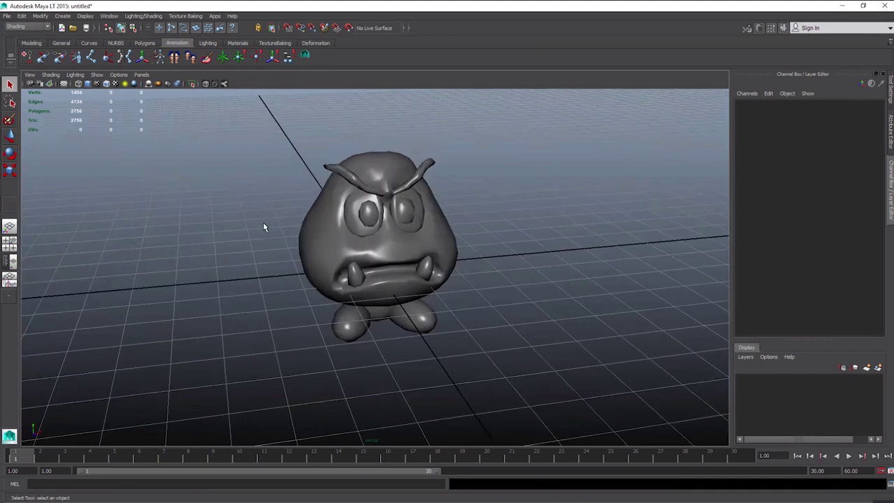
pyautogui.click(9, 261)
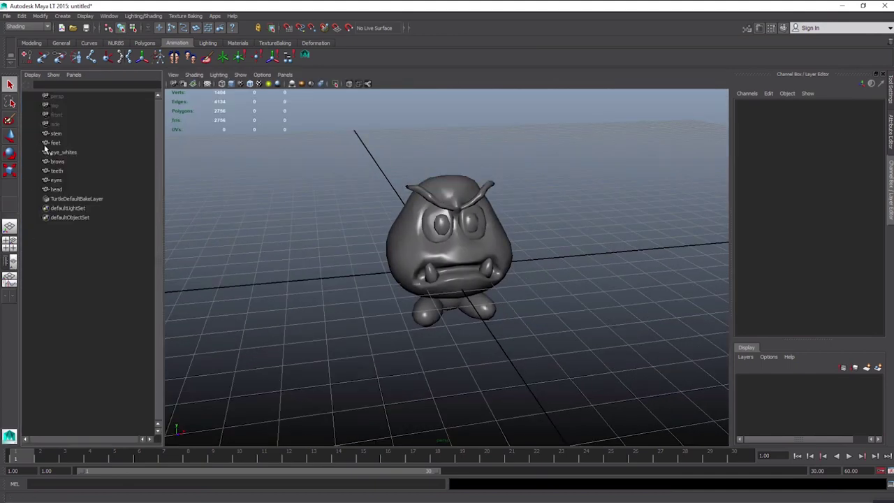
pyautogui.scroll(2, 445, 217)
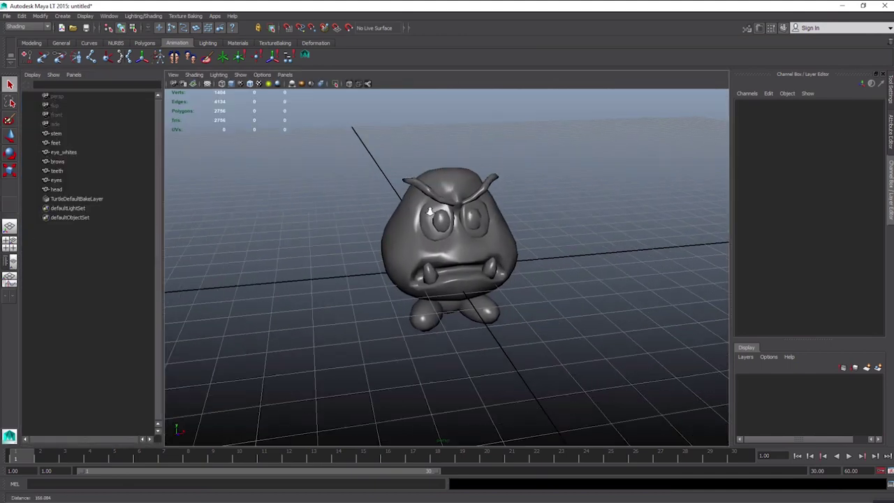
# Check which mesh each Outliner entry stands for by selecting stem, feet, eye_whites, brows, teeth, eyes and head in turn
pyautogui.click(58, 135)
pyautogui.click(57, 143)
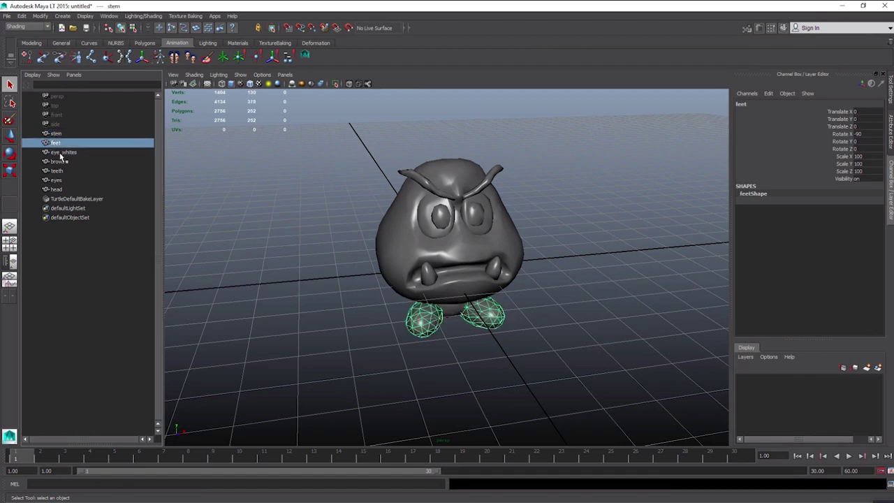
pyautogui.click(63, 153)
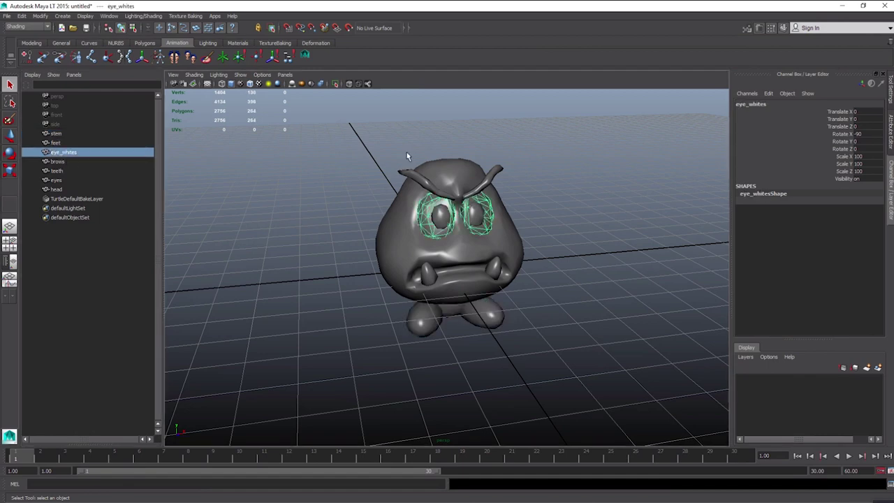
pyautogui.scroll(2, 433, 177)
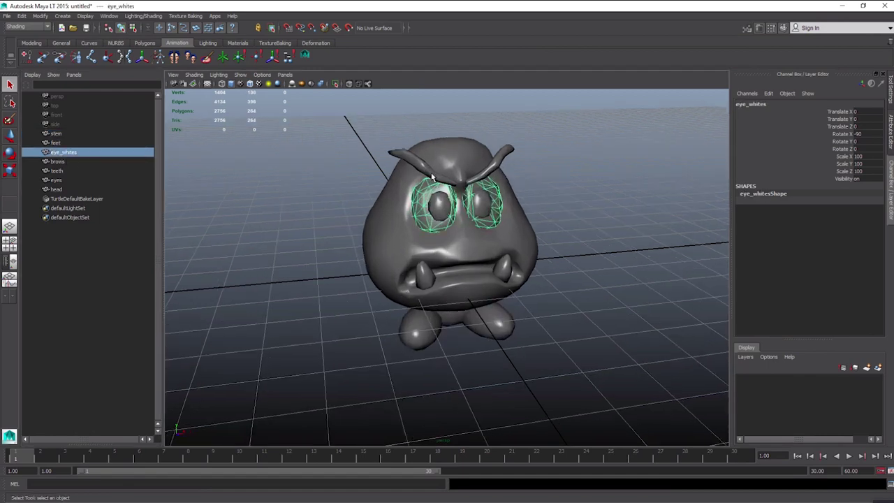
pyautogui.click(57, 162)
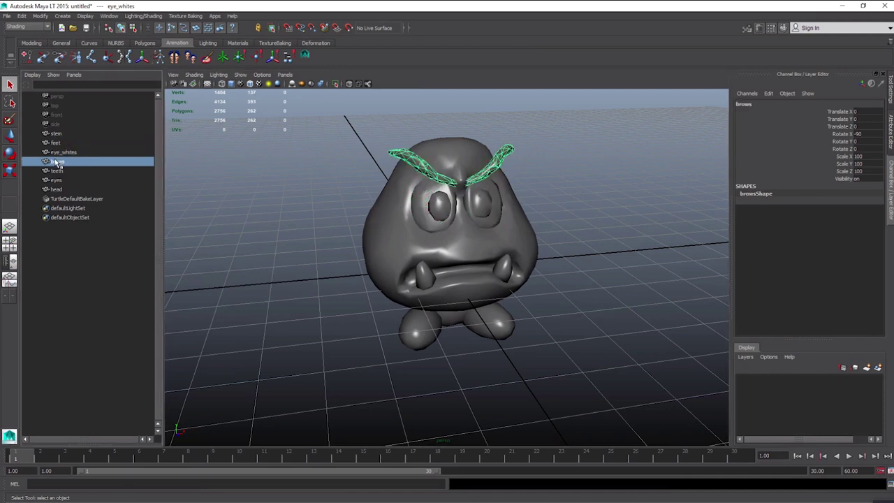
pyautogui.click(59, 172)
pyautogui.click(60, 180)
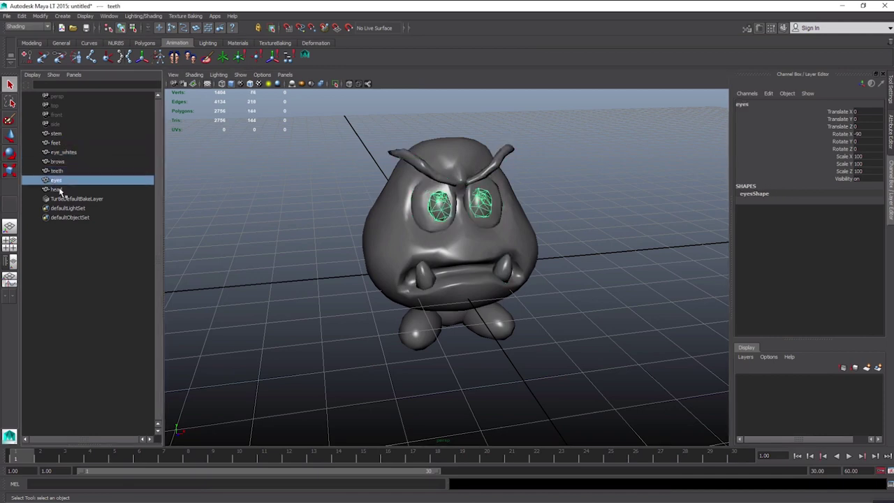
pyautogui.click(60, 190)
pyautogui.keyDown('alt'); pyautogui.moveTo(366, 204); pyautogui.dragTo(393, 195); pyautogui.keyUp('alt')
pyautogui.keyDown('alt'); pyautogui.moveTo(393, 196); pyautogui.dragTo(449, 196, button='right'); pyautogui.keyUp('alt')
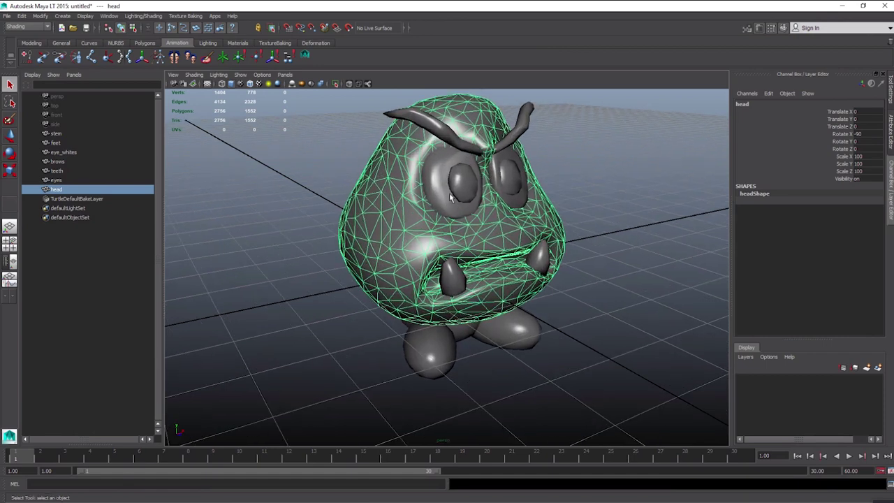
pyautogui.keyDown('alt'); pyautogui.moveTo(421, 165); pyautogui.dragTo(384, 210); pyautogui.keyUp('alt')
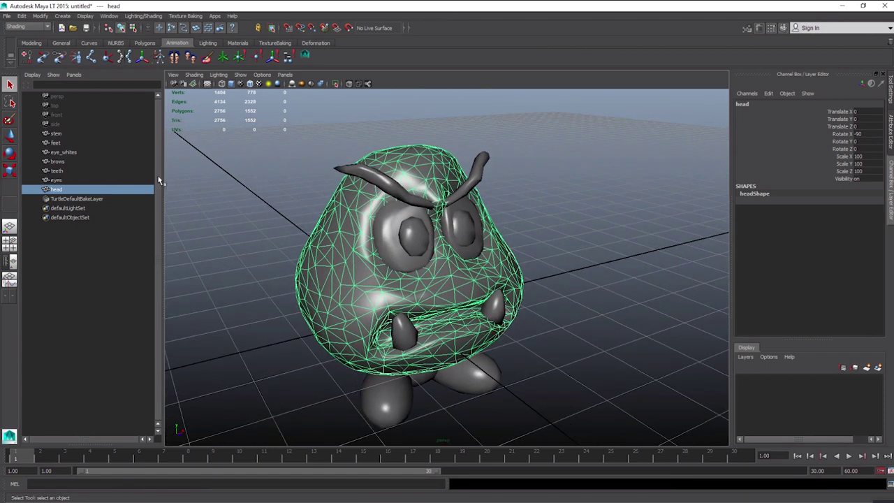
# Inspect the stem, eye_whites, brows and teeth meshes again by selecting each one and viewing it on the model
pyautogui.click(55, 134)
pyautogui.keyDown('alt'); pyautogui.moveTo(255, 199); pyautogui.dragTo(315, 220); pyautogui.keyUp('alt')
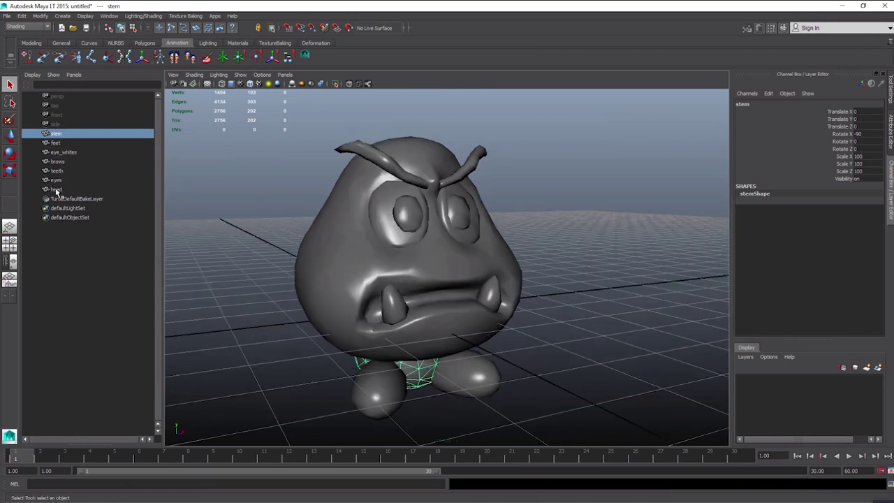
pyautogui.click(63, 155)
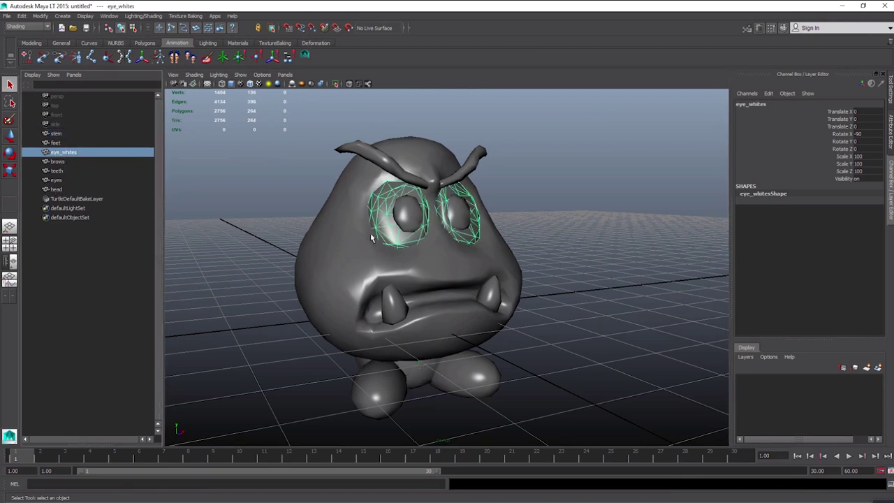
pyautogui.keyDown('alt'); pyautogui.moveTo(358, 225); pyautogui.dragTo(346, 231); pyautogui.keyUp('alt')
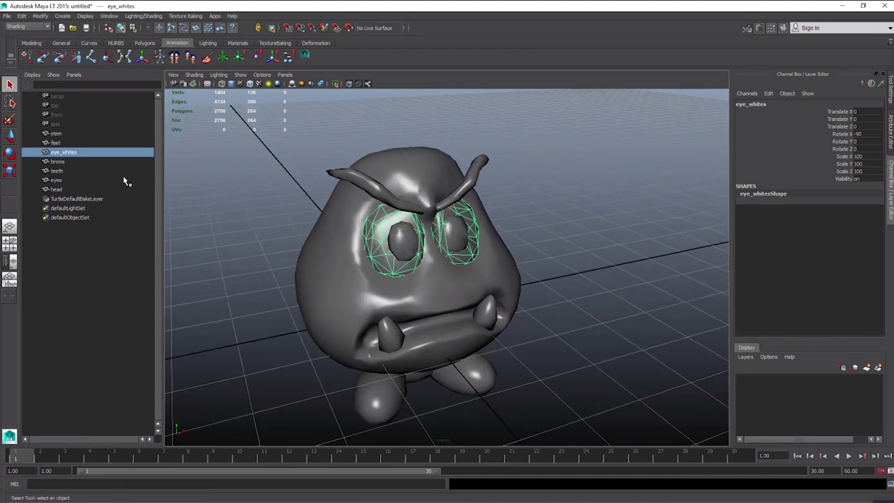
pyautogui.click(56, 162)
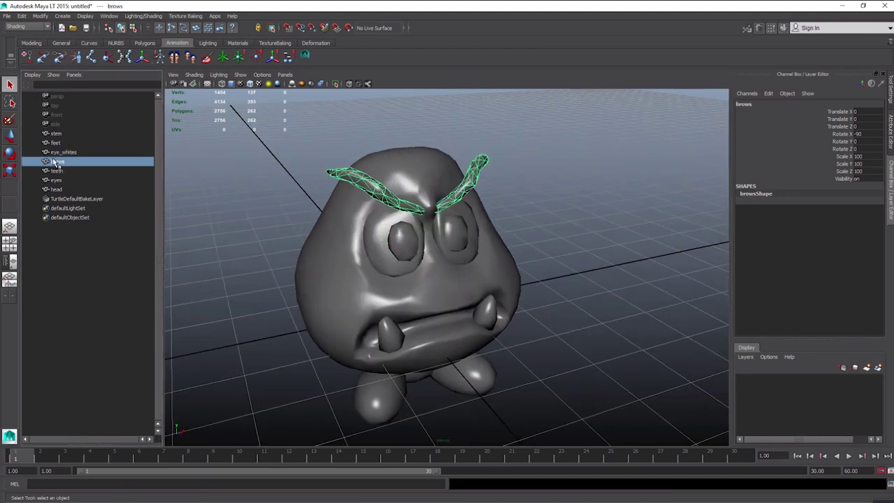
pyautogui.click(60, 172)
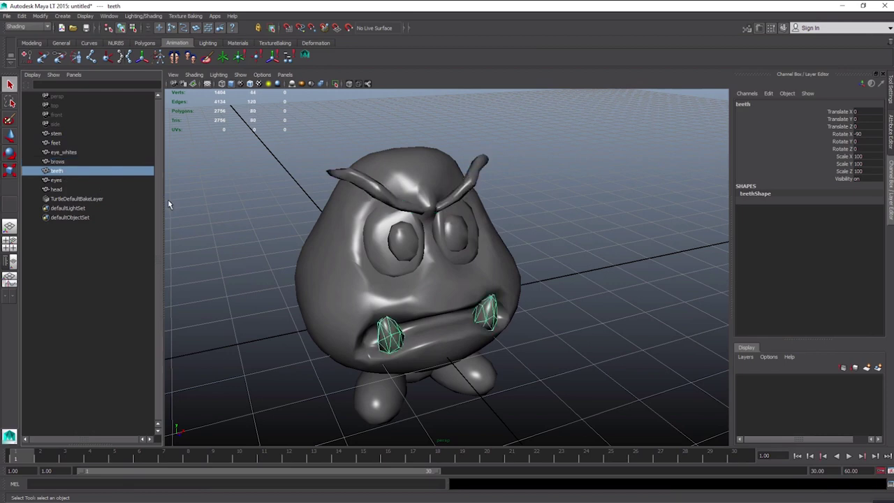
pyautogui.keyDown('alt'); pyautogui.moveTo(292, 184); pyautogui.dragTo(265, 181); pyautogui.keyUp('alt')
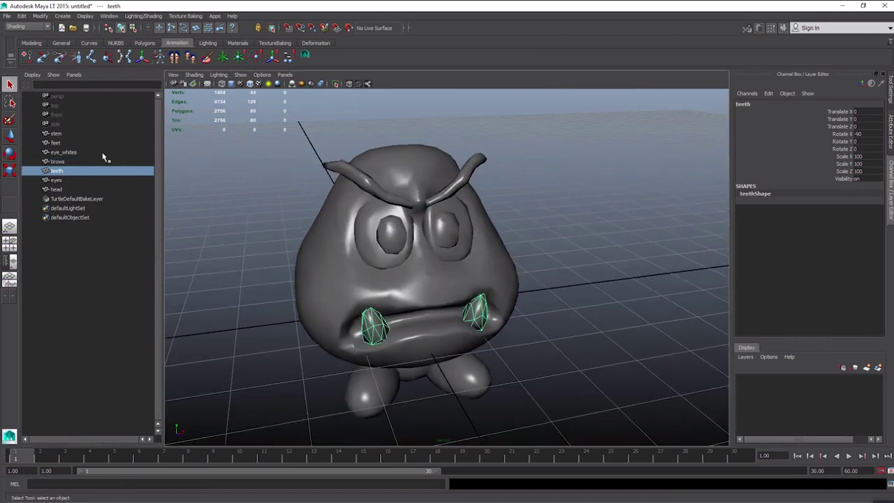
pyautogui.click(65, 155)
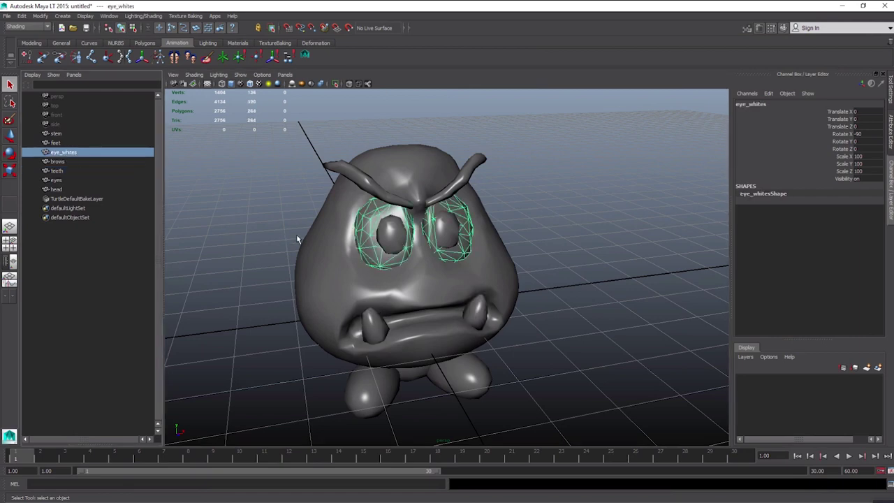
pyautogui.click(60, 171)
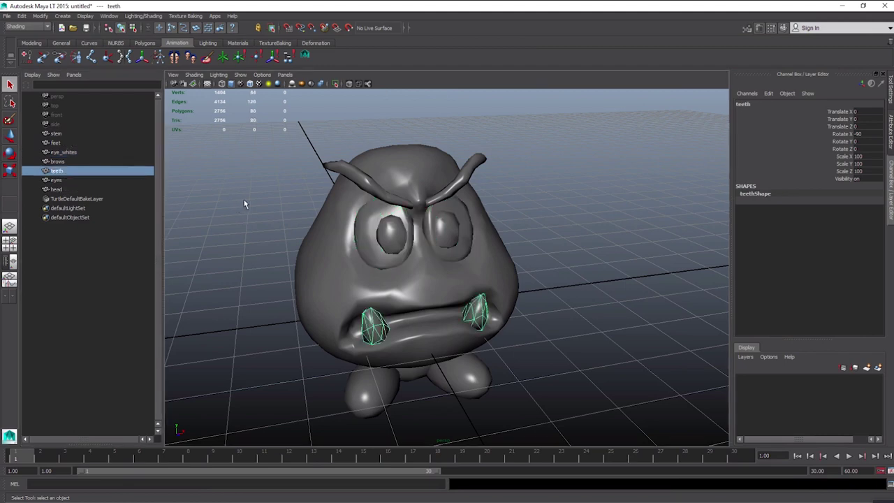
# Review the stem, feet and teeth meshes on the goomba by selecting each one and viewing the model from the front
pyautogui.keyDown('alt'); pyautogui.moveTo(266, 196); pyautogui.dragTo(271, 205, button='right'); pyautogui.keyUp('alt')
pyautogui.keyDown('alt'); pyautogui.moveTo(271, 204); pyautogui.dragTo(313, 215); pyautogui.keyUp('alt')
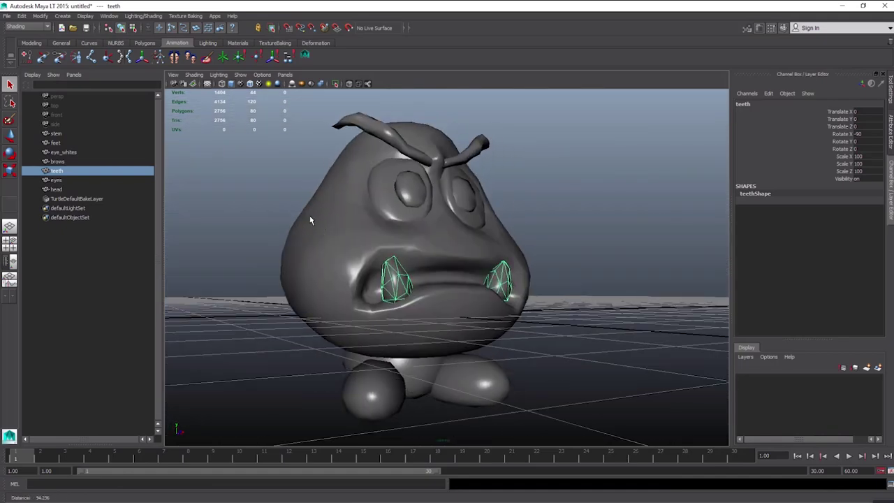
pyautogui.click(55, 142)
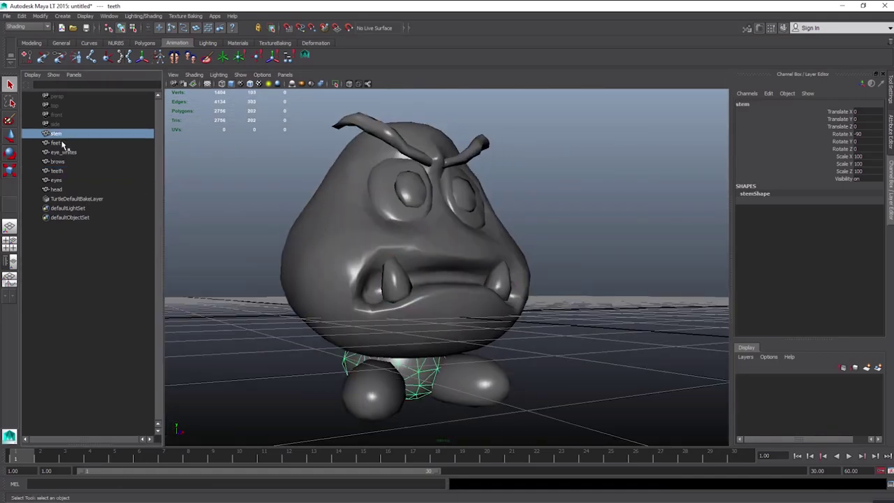
pyautogui.keyDown('alt'); pyautogui.moveTo(209, 188); pyautogui.dragTo(213, 200); pyautogui.keyUp('alt')
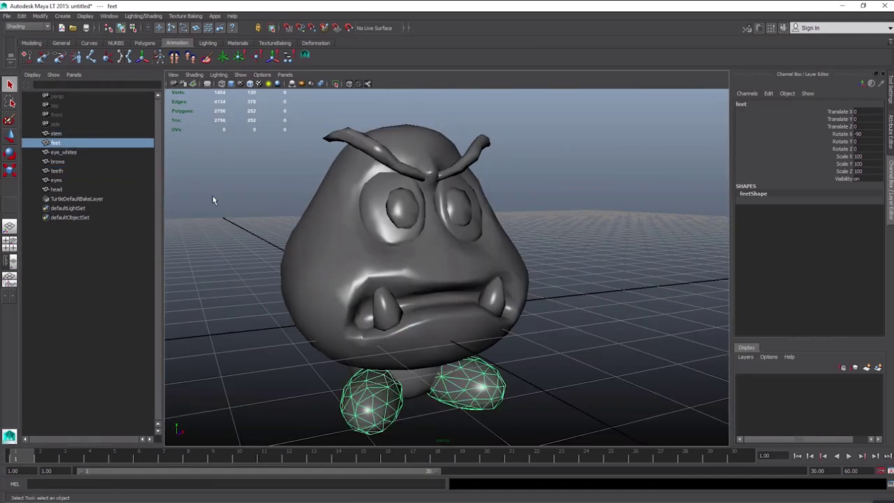
pyautogui.click(62, 171)
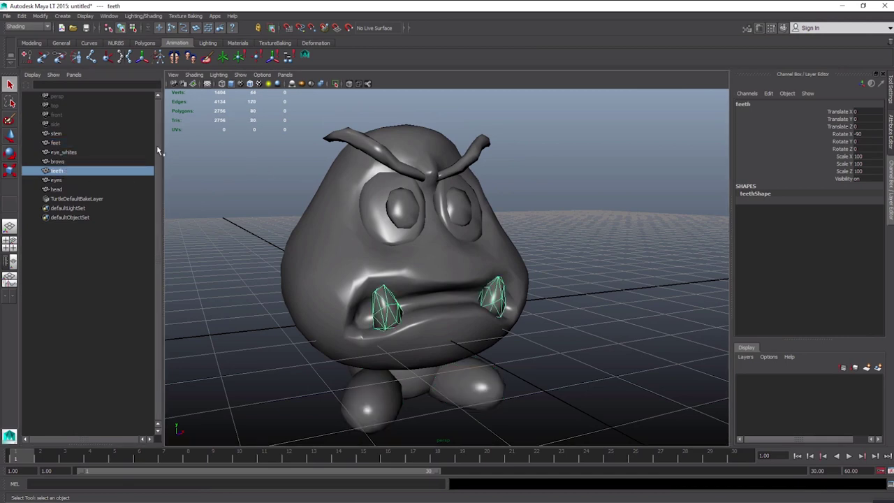
# Try moving the brows mesh upward on its own with the Move tool, and undo the move
pyautogui.click(61, 162)
pyautogui.keyDown('alt'); pyautogui.moveTo(384, 145); pyautogui.dragTo(390, 155); pyautogui.keyUp('alt')
pyautogui.press('w')
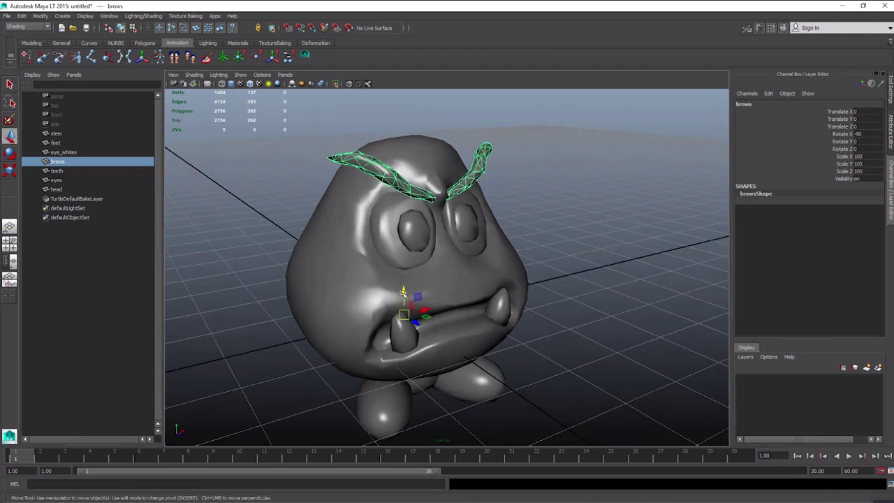
pyautogui.moveTo(395, 294); pyautogui.dragTo(399, 258)
pyautogui.hotkey('ctrl', 'z')
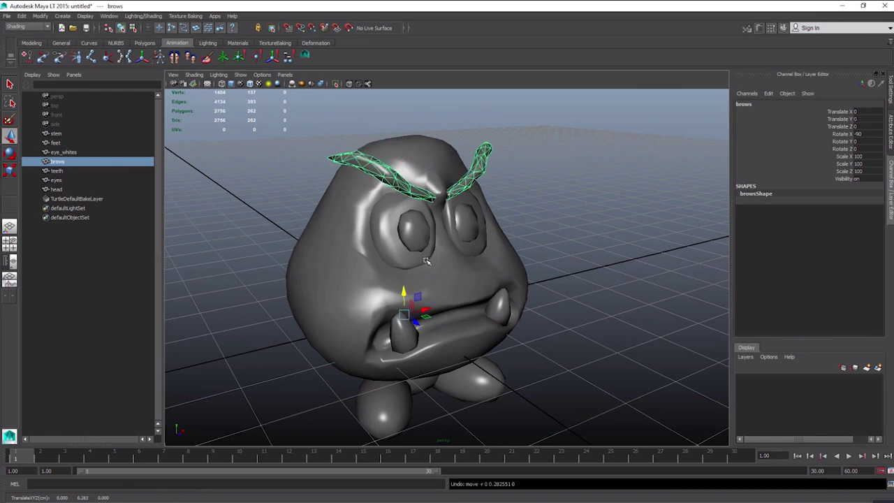
# Try rotating the head mesh separately from the other parts with the Rotate tool, and undo the rotation
pyautogui.click(62, 189)
pyautogui.keyDown('alt'); pyautogui.moveTo(356, 252); pyautogui.dragTo(440, 308); pyautogui.keyUp('alt')
pyautogui.press('e')
pyautogui.hotkey('ctrl', 'z')
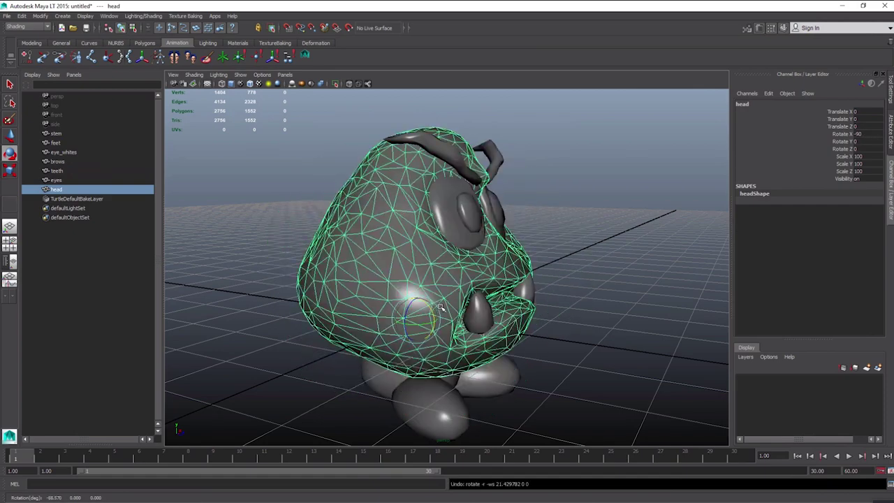
pyautogui.keyDown('alt'); pyautogui.moveTo(375, 278); pyautogui.dragTo(307, 274); pyautogui.keyUp('alt')
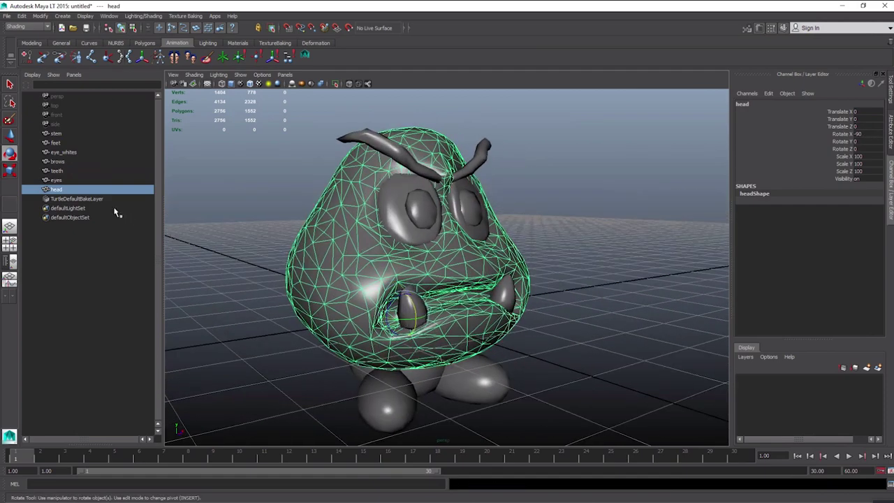
# Examine the eyes mesh up close, checking that both eyes belong to one object and where its pivot sits
pyautogui.click(57, 151)
pyautogui.click(57, 179)
pyautogui.keyDown('alt'); pyautogui.moveTo(433, 196); pyautogui.dragTo(365, 215); pyautogui.keyUp('alt')
pyautogui.scroll(1, 365, 215)
pyautogui.scroll(1, 384, 228)
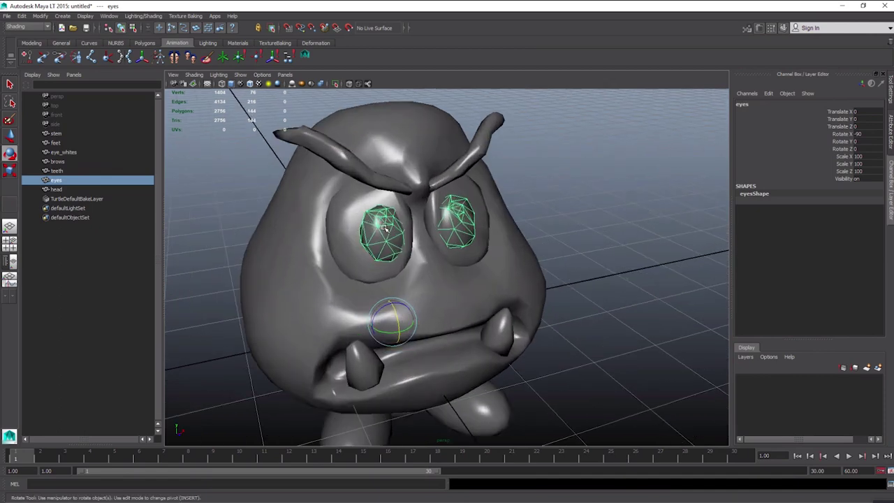
pyautogui.press('w')
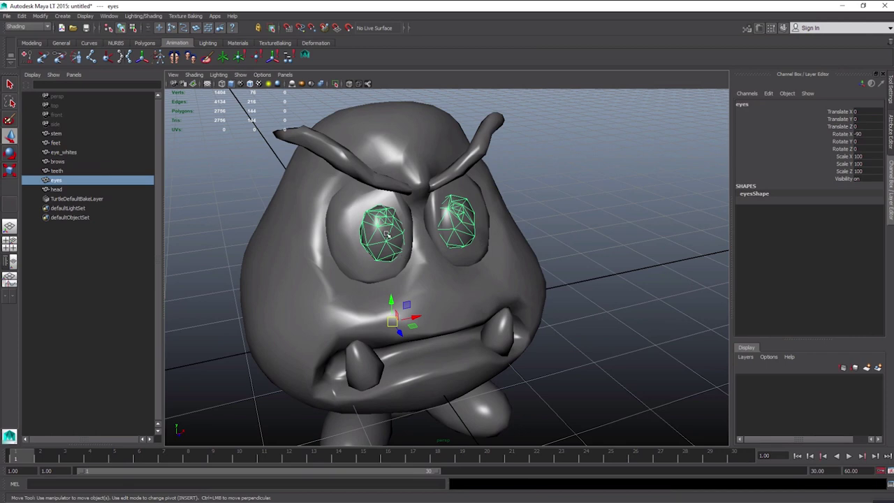
# Duplicate the eyes mesh in place and reselect the original in the Outliner
pyautogui.click(54, 189)
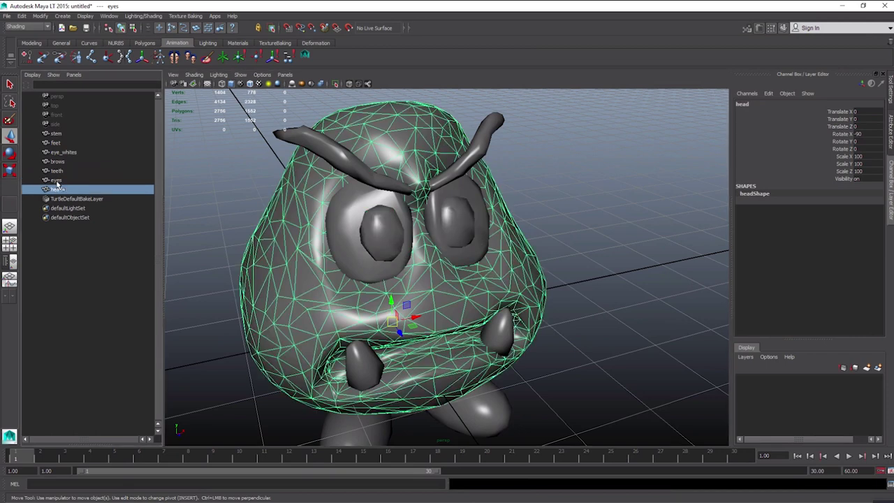
pyautogui.click(58, 181)
pyautogui.rightClick(60, 181)
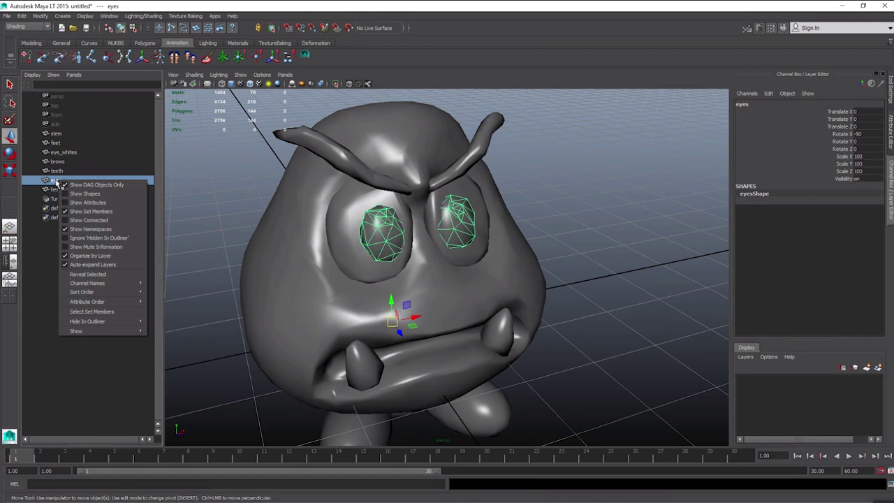
pyautogui.press('Escape')
pyautogui.hotkey('ctrl', 'd')
pyautogui.click(60, 182)
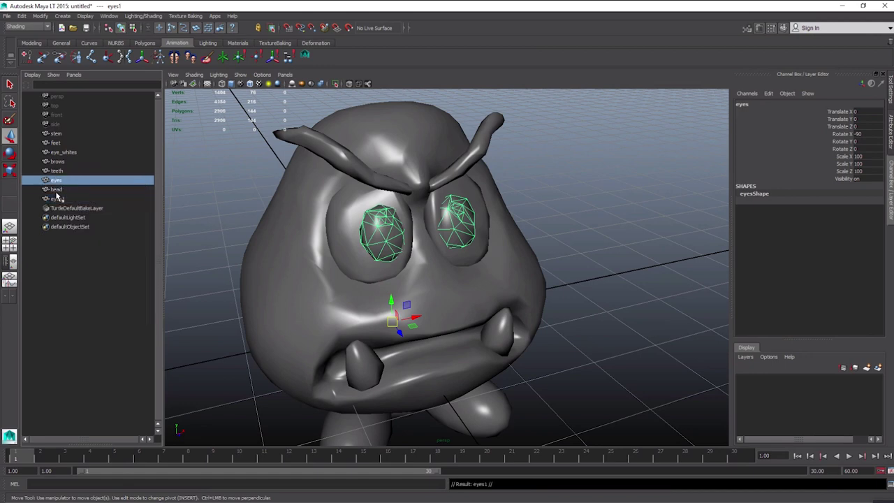
# Try moving the duplicated eyes mesh up to head in the Outliner, and undo the parenting
pyautogui.moveTo(58, 199)
pyautogui.mouseDown()
pyautogui.moveTo(60, 182)
pyautogui.moveTo(59, 192)
pyautogui.mouseUp()
pyautogui.moveTo(59, 195); pyautogui.dragTo(59, 203, button='middle')
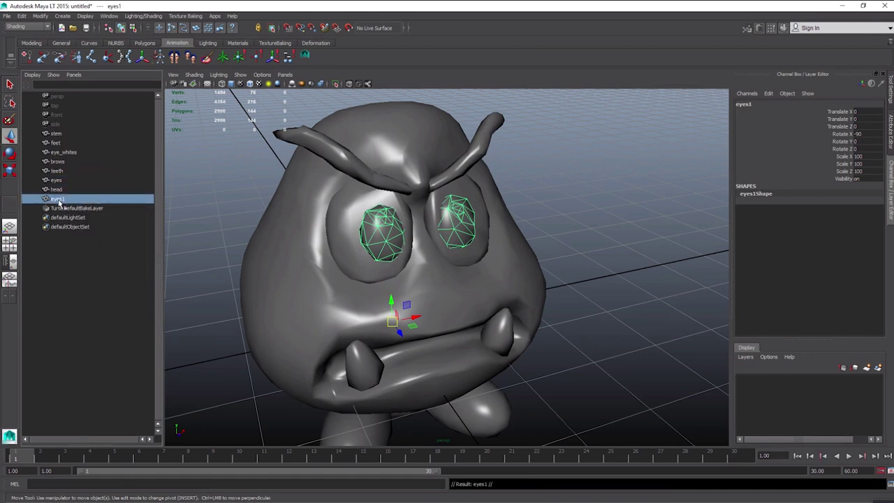
pyautogui.hotkey('ctrl', 'z')
# Rename the original eyes mesh to eye_l in the Outliner
pyautogui.click(57, 181)
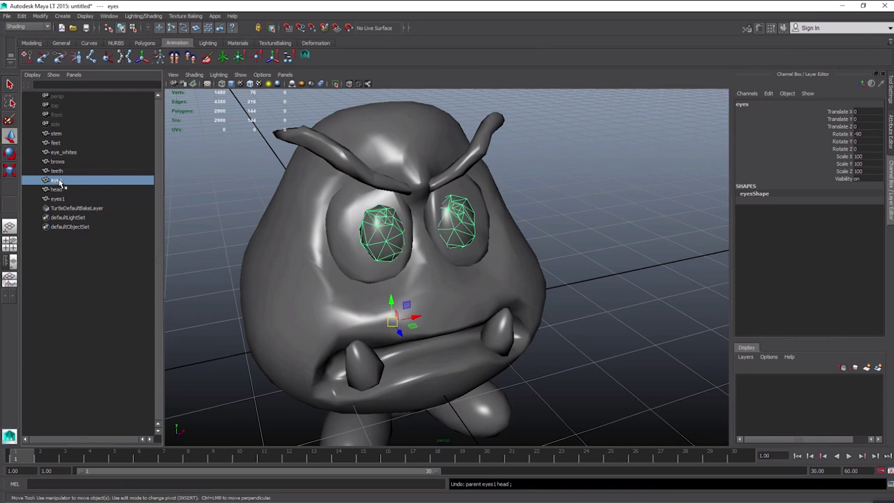
pyautogui.doubleClick(63, 181)
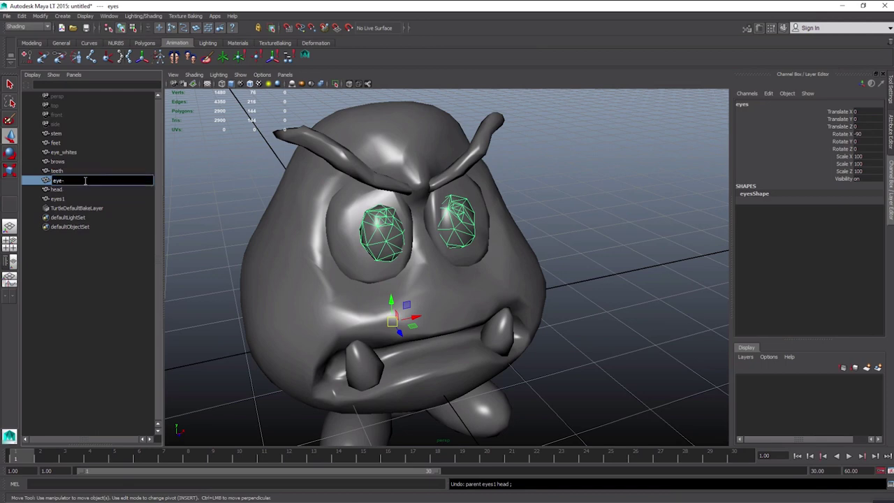
pyautogui.write('eye_l')
pyautogui.press('Return')
# Rename the duplicated eyes mesh to eyes_r in the Outliner
pyautogui.click(57, 199)
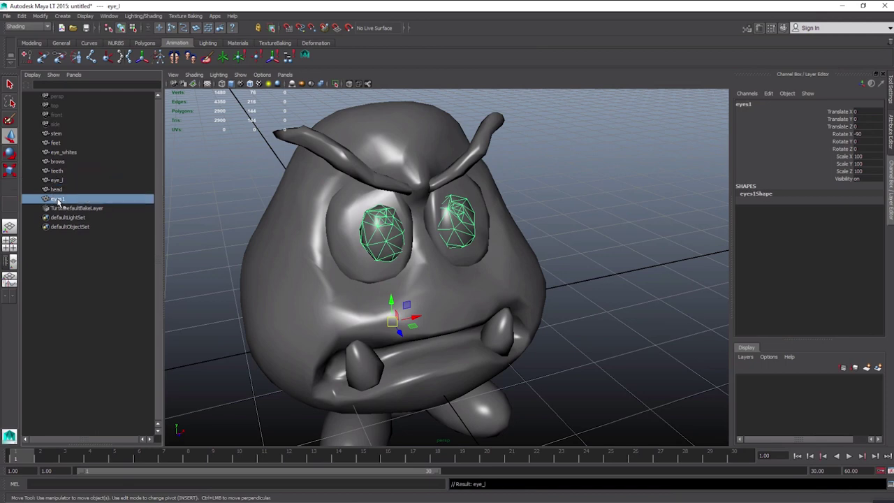
pyautogui.doubleClick(64, 200)
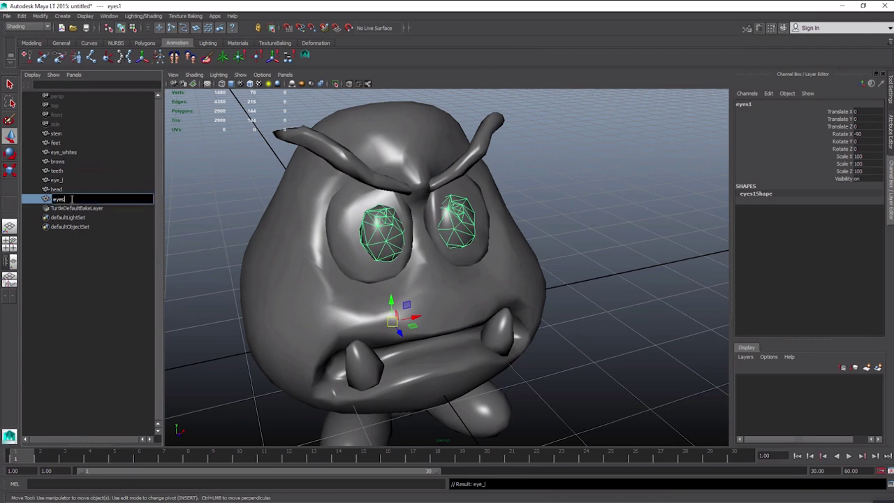
pyautogui.write('_r')
pyautogui.press('Return')
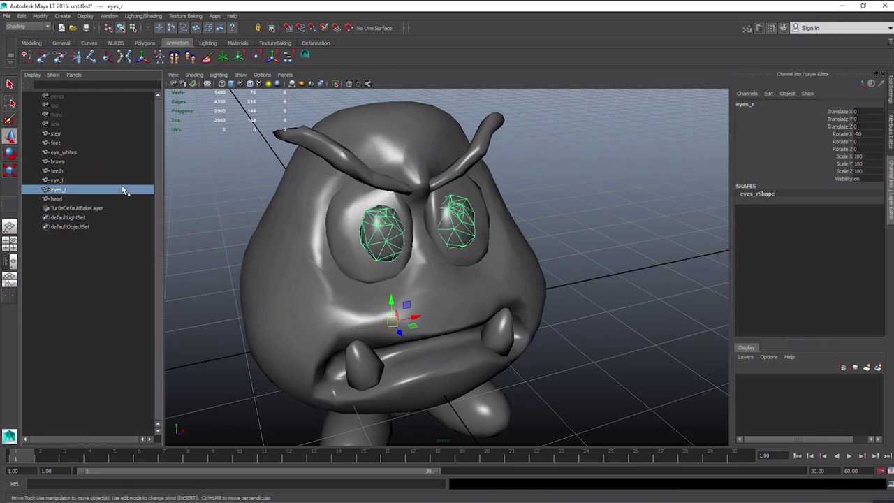
# Hide the eyes_r mesh and select eye_l, with the goomba's eyes seen close up
pyautogui.keyDown('alt'); pyautogui.moveTo(352, 237); pyautogui.dragTo(356, 220); pyautogui.keyUp('alt')
pyautogui.scroll(2, 357, 221)
pyautogui.click(59, 180)
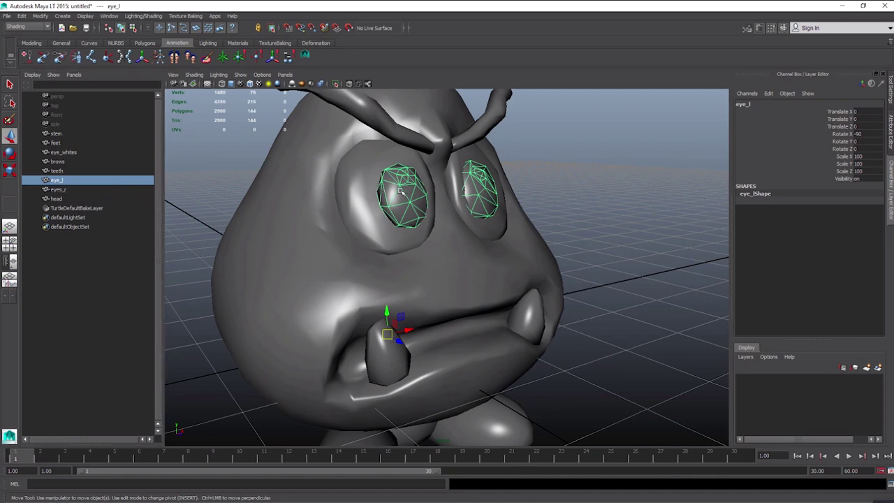
pyautogui.keyDown('alt'); pyautogui.moveTo(401, 191); pyautogui.dragTo(375, 217); pyautogui.keyUp('alt')
pyautogui.scroll(2, 375, 217)
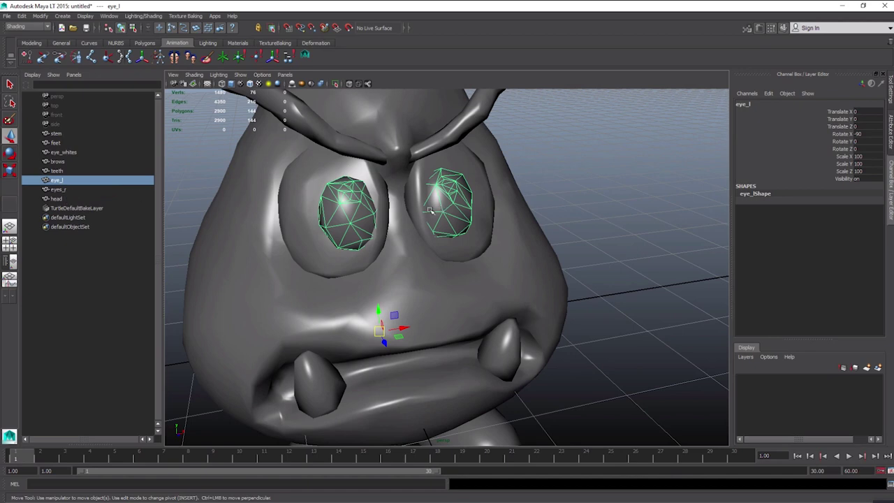
pyautogui.click(74, 194)
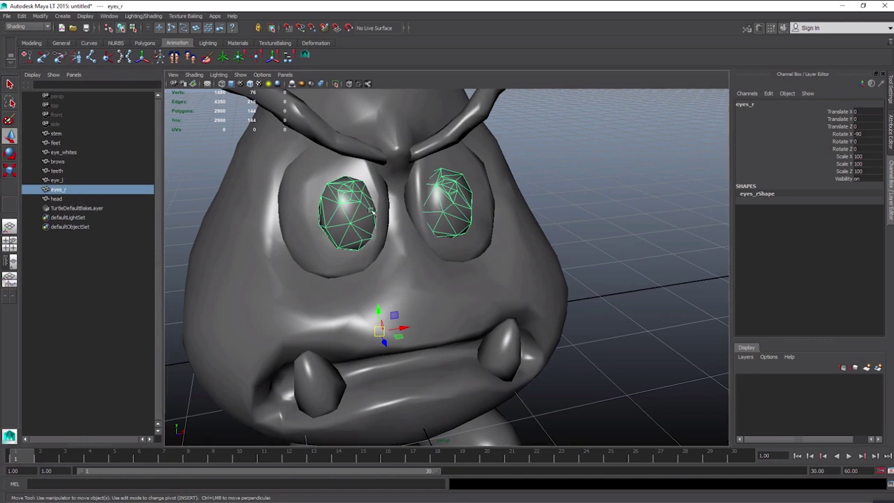
pyautogui.hotkey('ctrl', 'h')
pyautogui.click(66, 181)
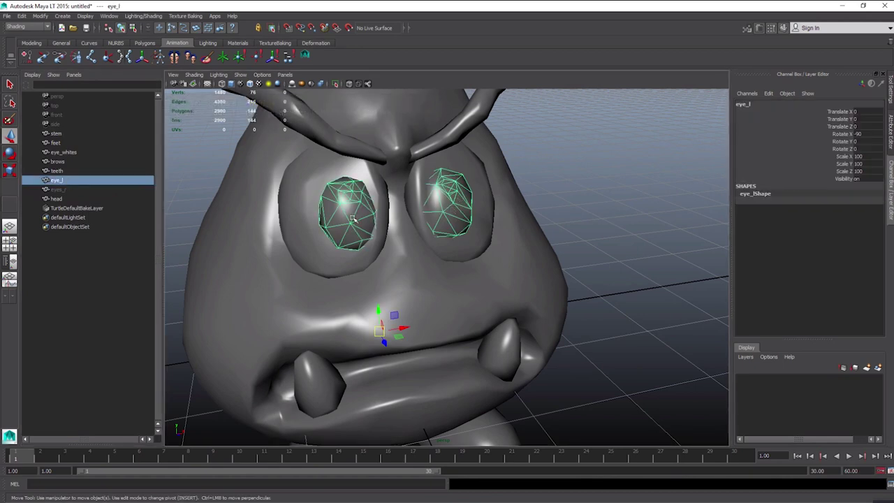
# Switch eye_l to face selection and select all connected faces of one of its two eyeballs
pyautogui.rightClick(341, 213)
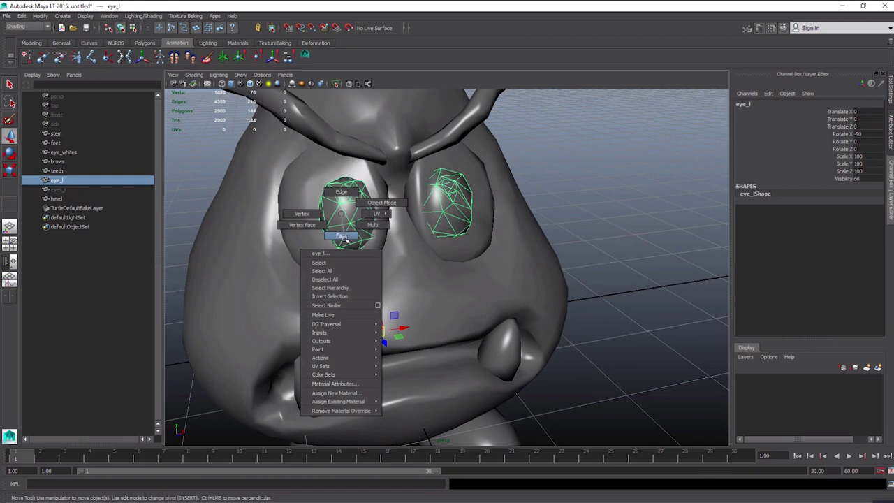
pyautogui.click(343, 239)
pyautogui.click(338, 217)
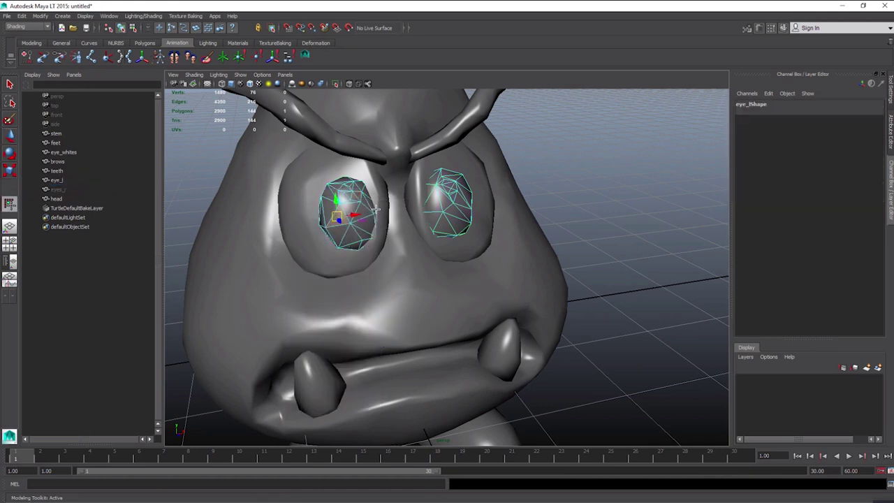
pyautogui.click(343, 225)
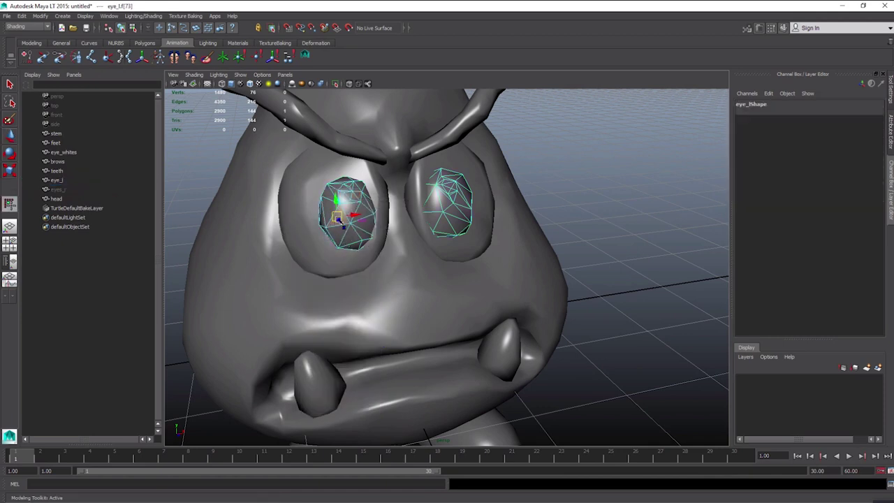
pyautogui.click(341, 233)
pyautogui.doubleClick(343, 228)
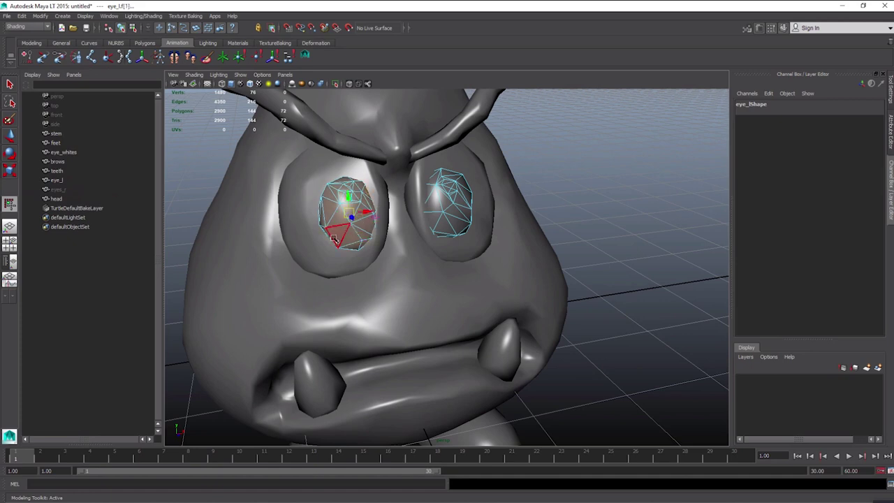
# Switch to the Polygons command set and look up the To Shell option for converting the selection, without applying it
pyautogui.moveTo(345, 229)
pyautogui.keyDown('alt'); pyautogui.mouseDown()
pyautogui.moveTo(377, 239)
pyautogui.moveTo(359, 235)
pyautogui.mouseUp(); pyautogui.keyUp('alt')
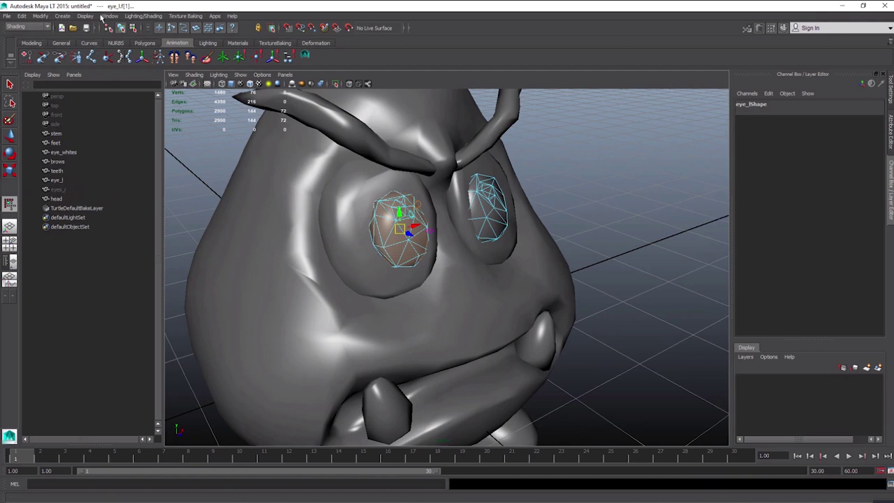
pyautogui.click(27, 26)
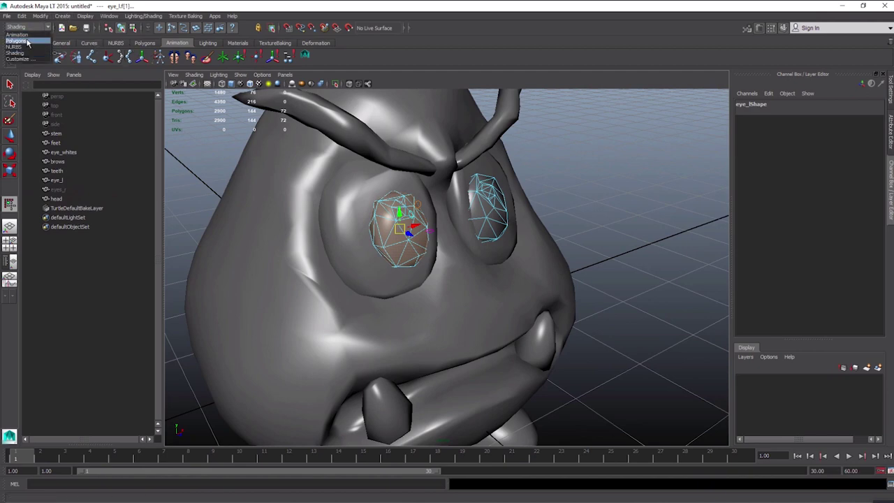
pyautogui.click(27, 41)
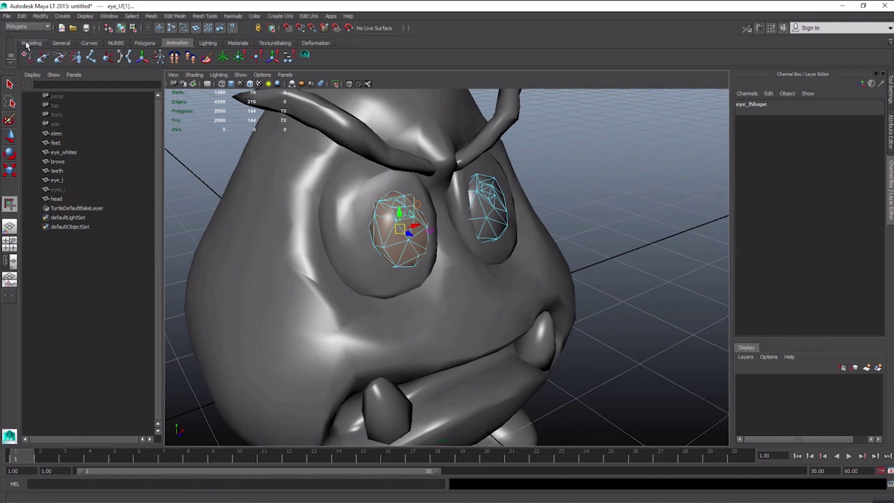
pyautogui.click(132, 16)
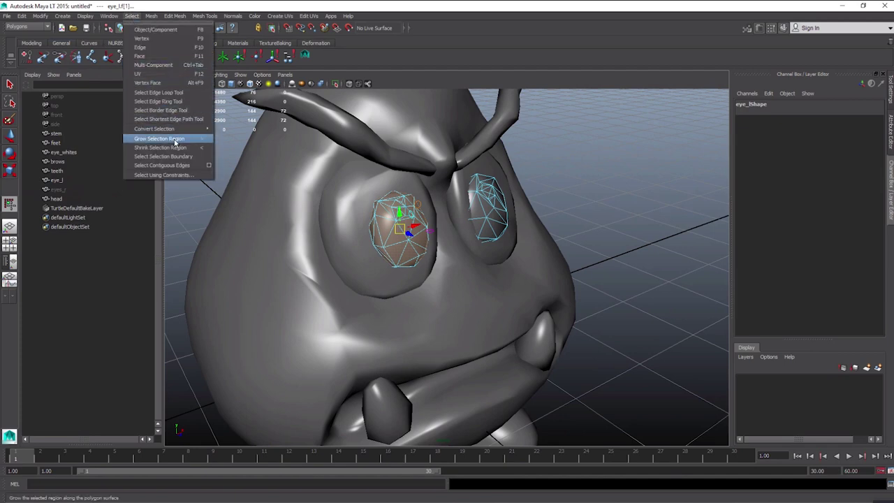
pyautogui.moveTo(180, 129)
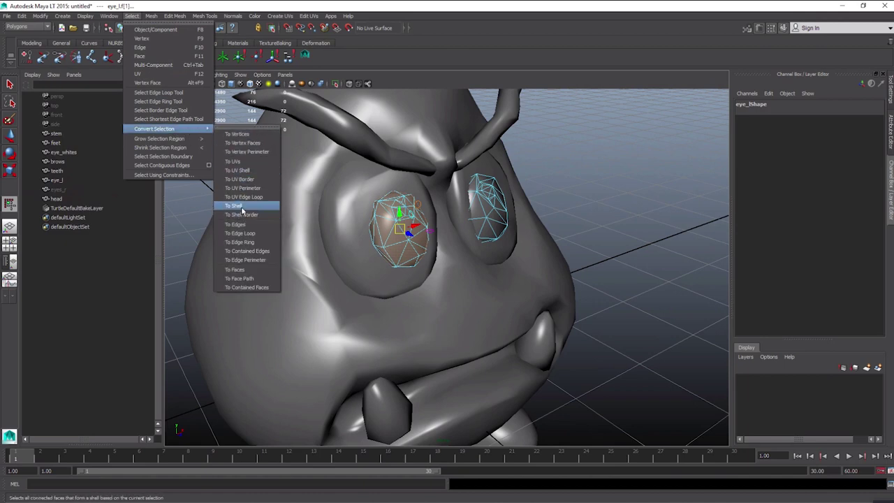
pyautogui.click(355, 5)
# In eye_l's face selection, convert one face of the goomba's right eyeball to its whole shell and delete that eyeball
pyautogui.click(423, 244)
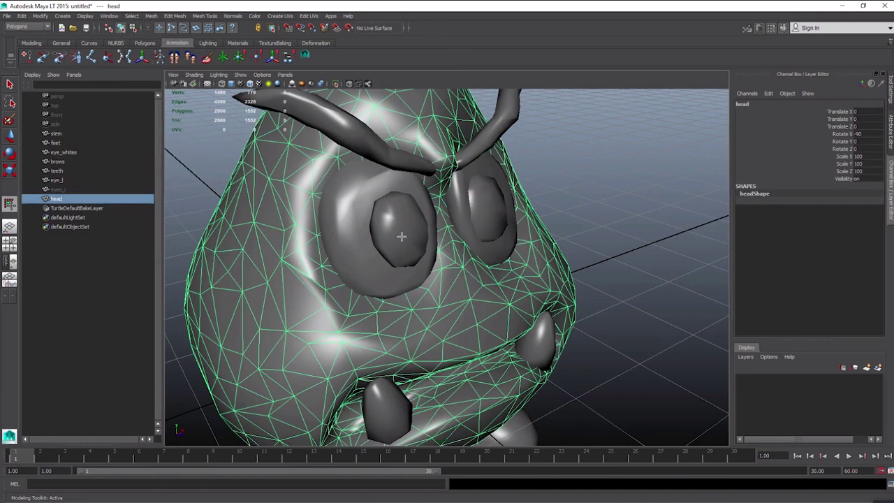
pyautogui.click(400, 236)
pyautogui.rightClick(399, 235)
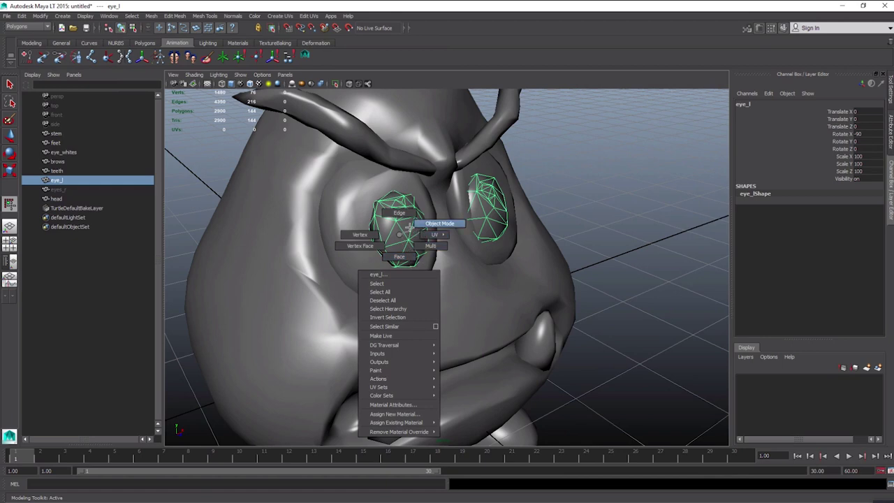
pyautogui.moveTo(431, 222); pyautogui.dragTo(399, 257, button='right')
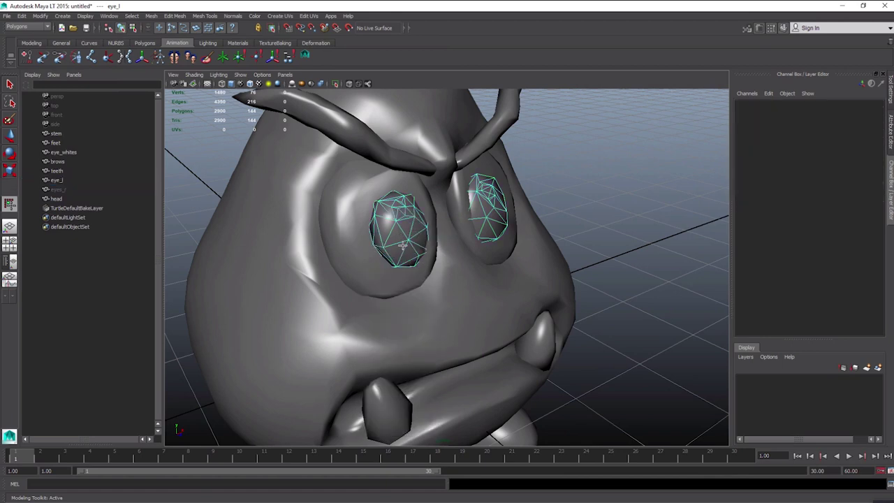
pyautogui.click(399, 238)
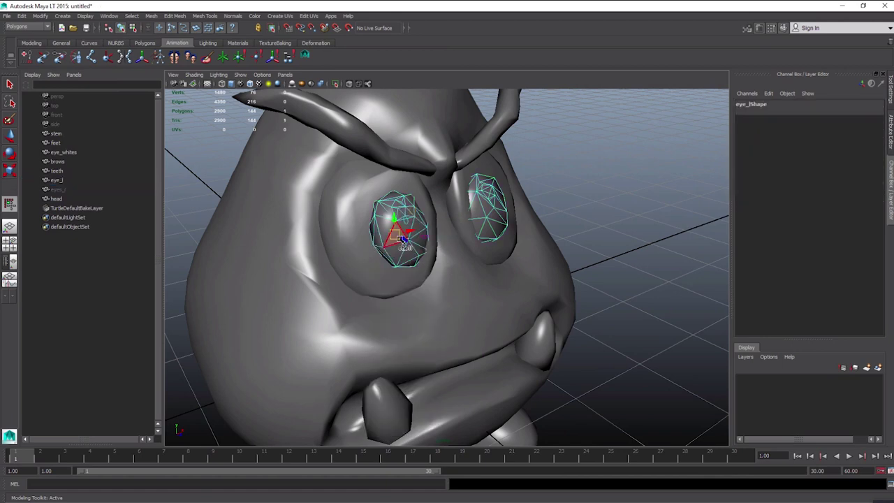
pyautogui.click(130, 16)
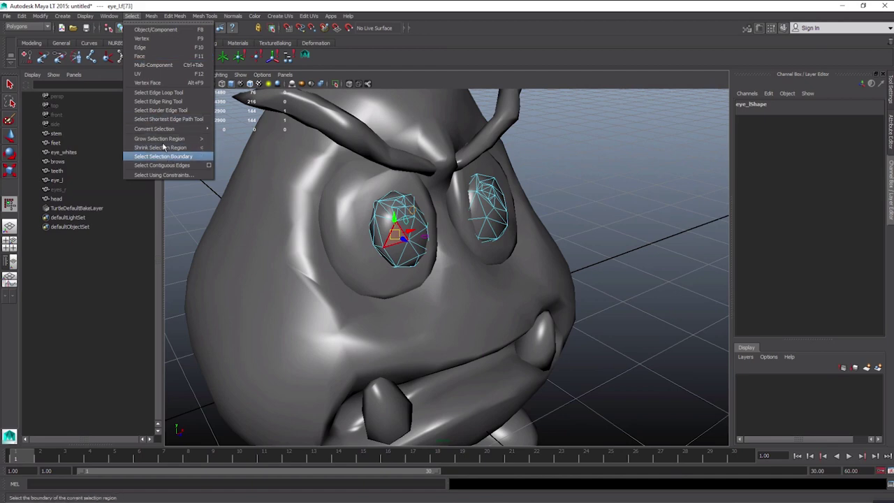
pyautogui.moveTo(188, 129)
pyautogui.click(240, 206)
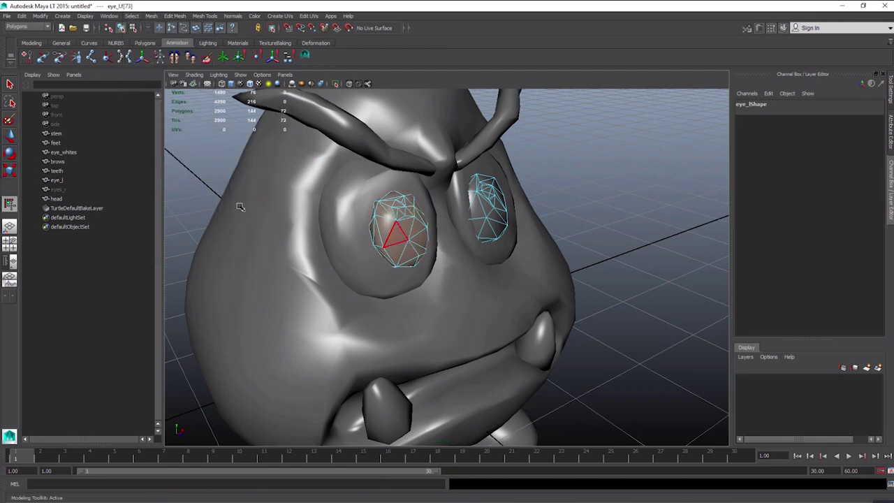
pyautogui.press('w')
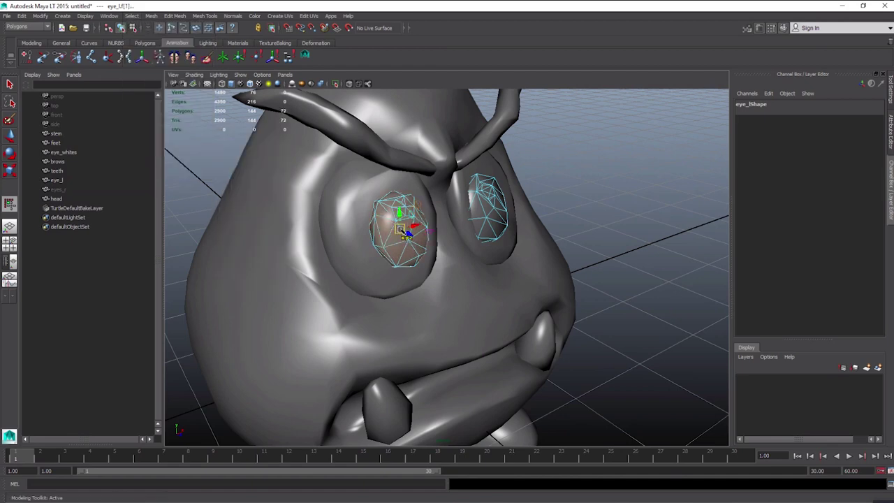
pyautogui.keyDown('alt'); pyautogui.moveTo(379, 231); pyautogui.dragTo(351, 225); pyautogui.keyUp('alt')
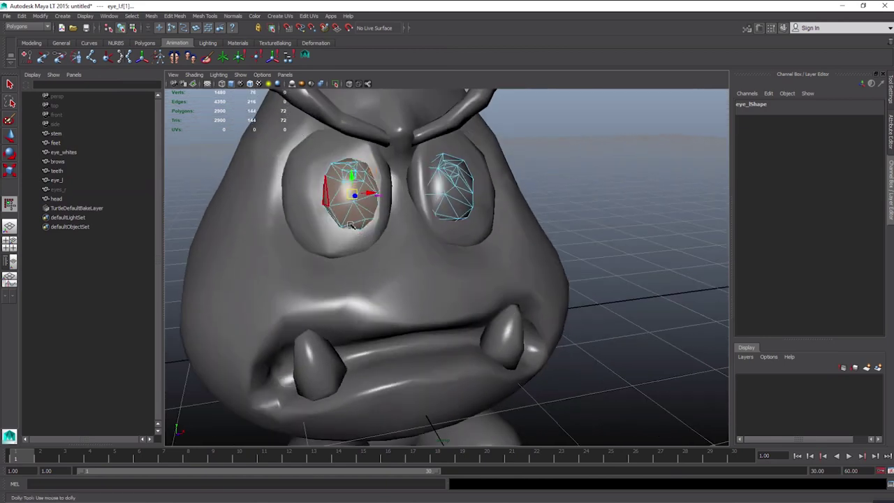
pyautogui.keyDown('alt'); pyautogui.moveTo(352, 225); pyautogui.dragTo(356, 229, button='right'); pyautogui.keyUp('alt')
pyautogui.keyDown('alt'); pyautogui.moveTo(356, 229); pyautogui.dragTo(325, 205); pyautogui.keyUp('alt')
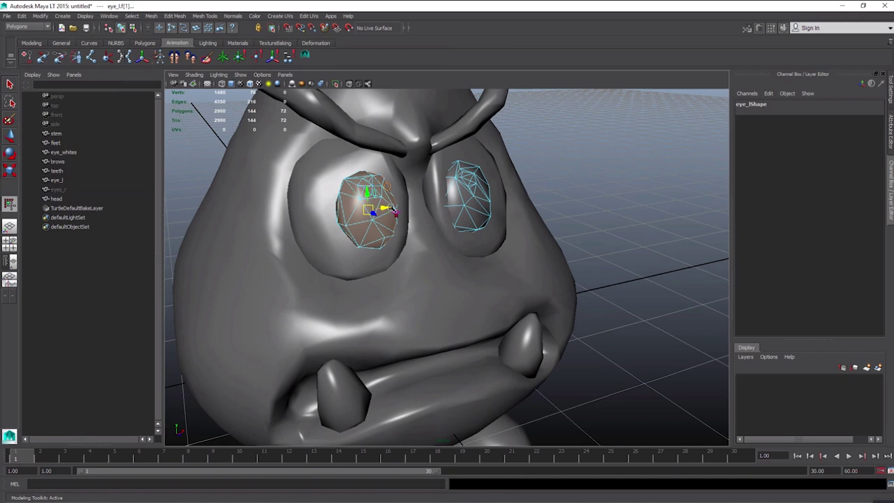
pyautogui.press('Delete')
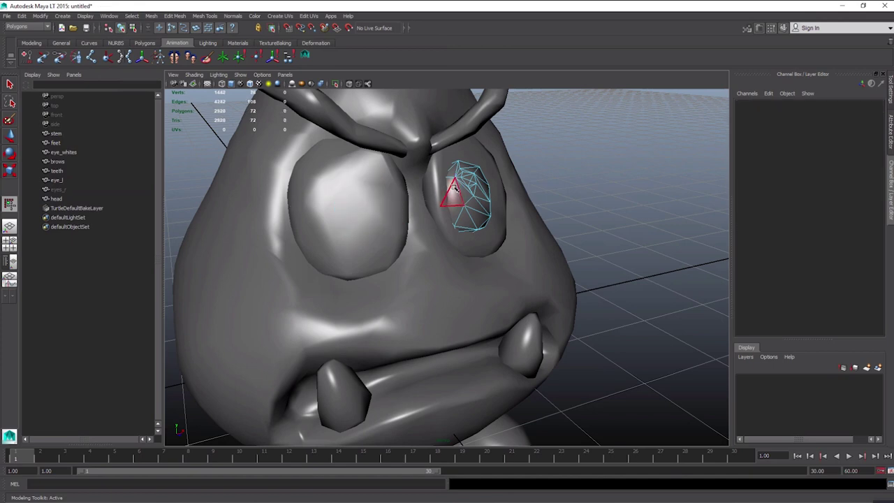
# Hide the eye_l mesh and show the hidden eyes_r mesh
pyautogui.click(55, 180)
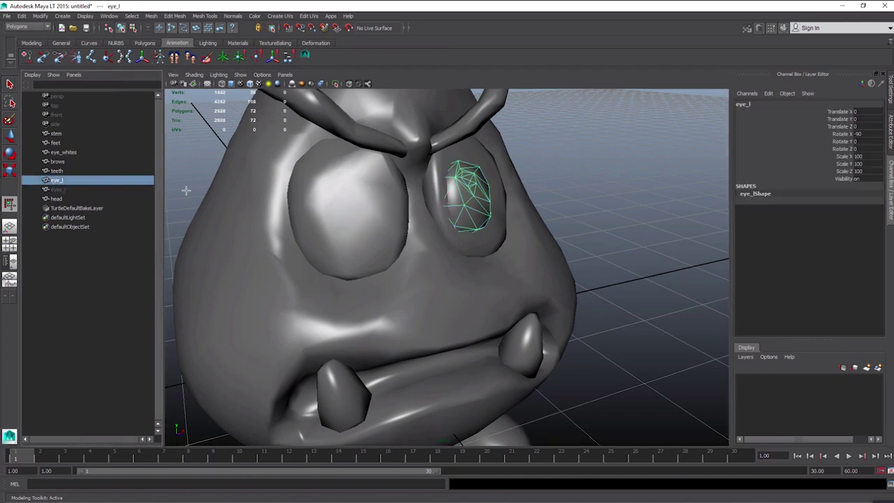
pyautogui.click(67, 189)
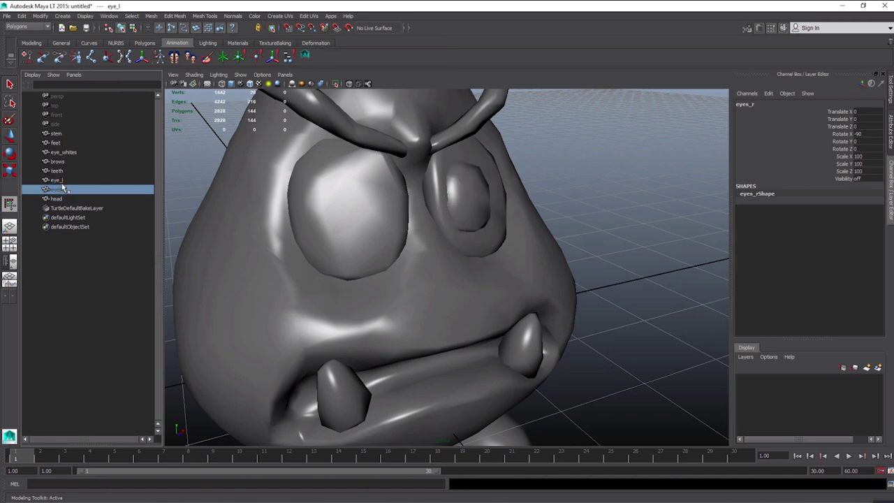
pyautogui.keyDown('ctrl'); pyautogui.click(62, 181); pyautogui.keyUp('ctrl')
pyautogui.hotkey('ctrl', 'h')
pyautogui.click(58, 190)
pyautogui.click(59, 190)
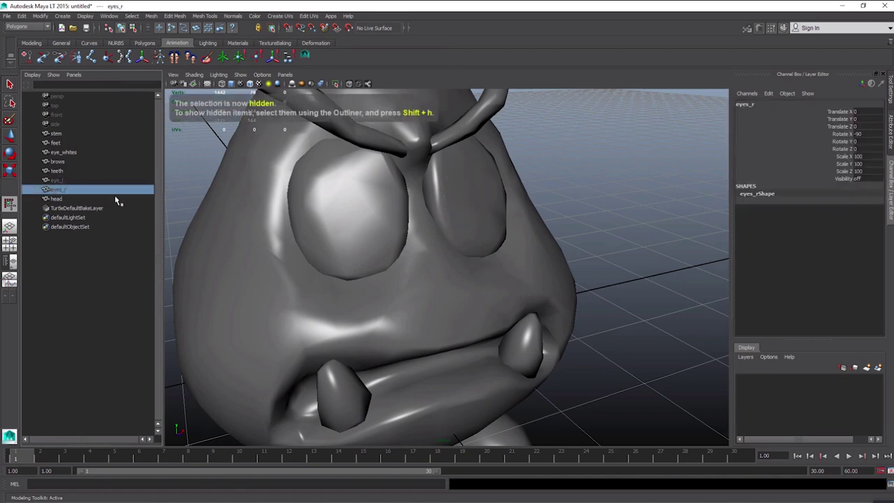
pyautogui.hotkey('shift', 'h')
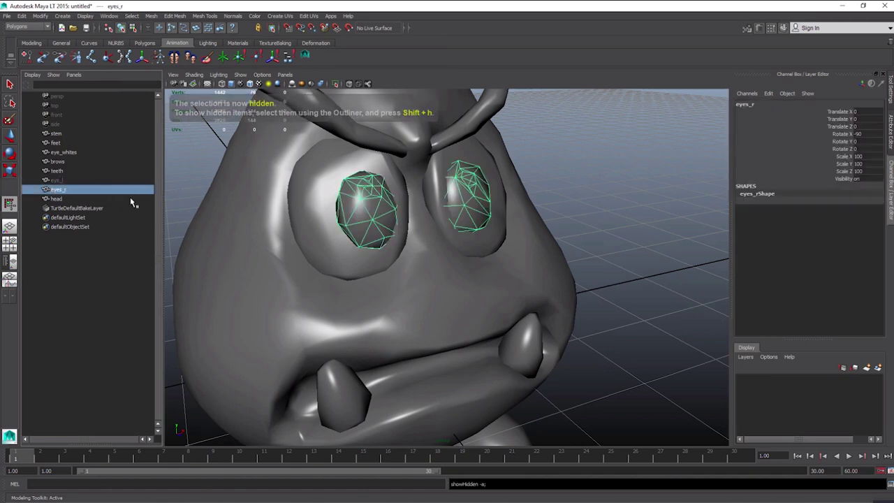
# In eyes_r, select a face of the goomba's left eyeball, convert it to its whole shell, and delete that eyeball
pyautogui.keyDown('alt'); pyautogui.moveTo(315, 219); pyautogui.dragTo(343, 212); pyautogui.keyUp('alt')
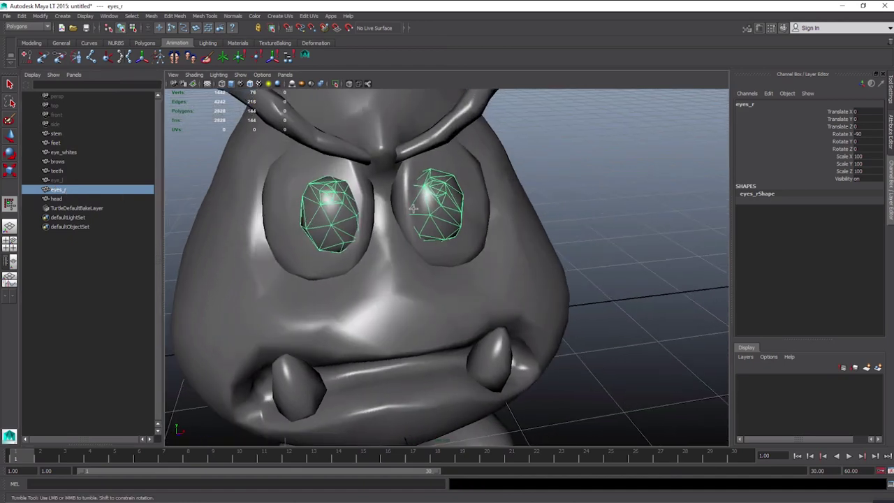
pyautogui.moveTo(427, 207); pyautogui.dragTo(432, 225, button='right')
pyautogui.click(435, 202)
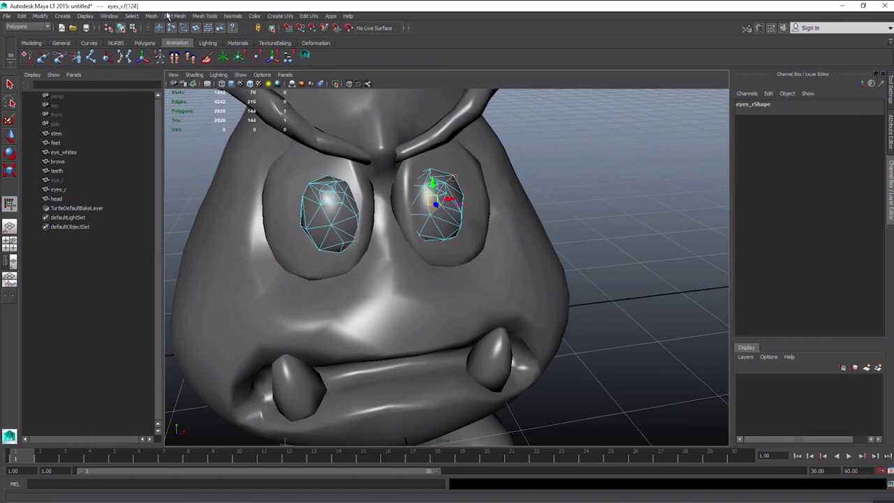
pyautogui.click(133, 15)
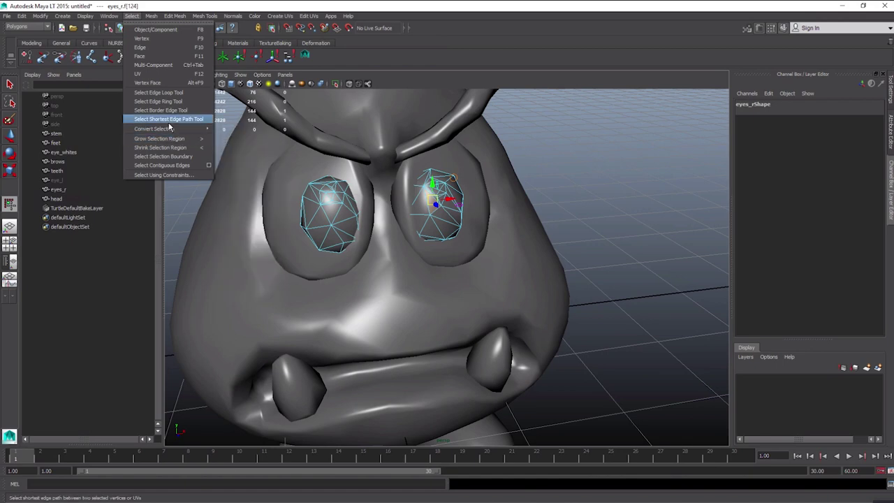
pyautogui.moveTo(201, 133)
pyautogui.click(237, 205)
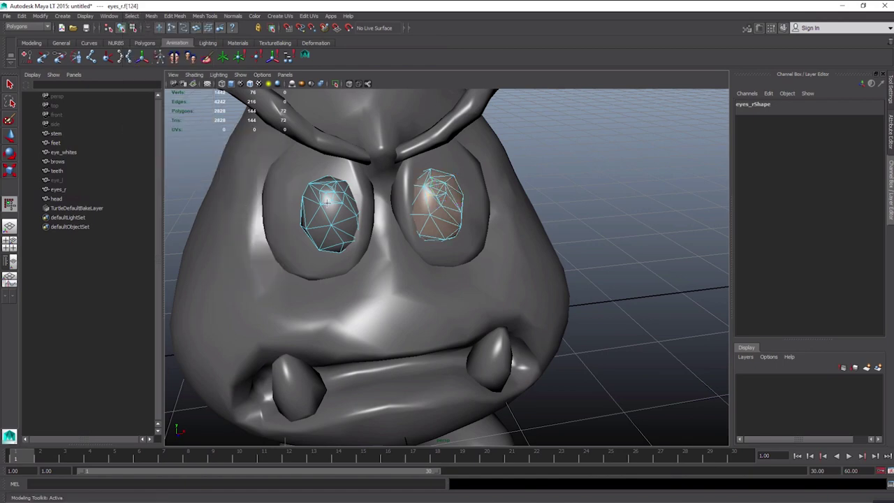
pyautogui.keyDown('alt'); pyautogui.moveTo(328, 204); pyautogui.dragTo(338, 207); pyautogui.keyUp('alt')
pyautogui.press('w')
pyautogui.press('Delete')
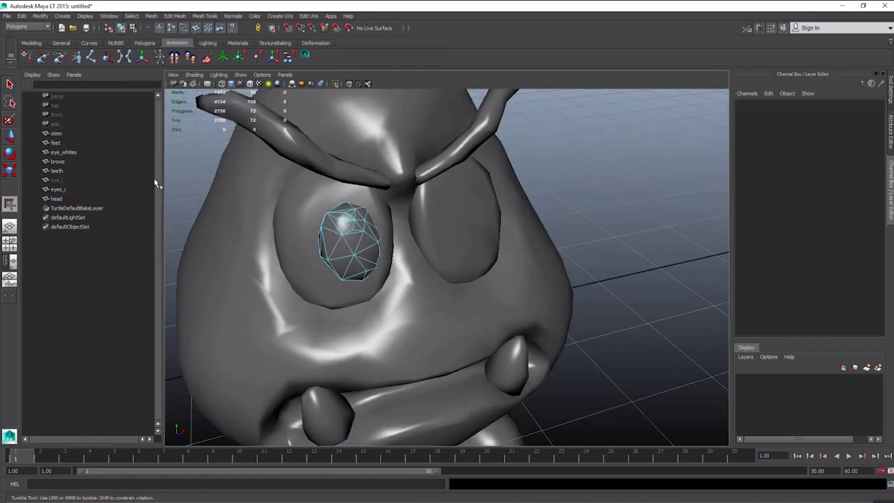
# Show the hidden eye_l mesh and select eye_l and eyes_r in turn to check the separated eyes
pyautogui.click(60, 181)
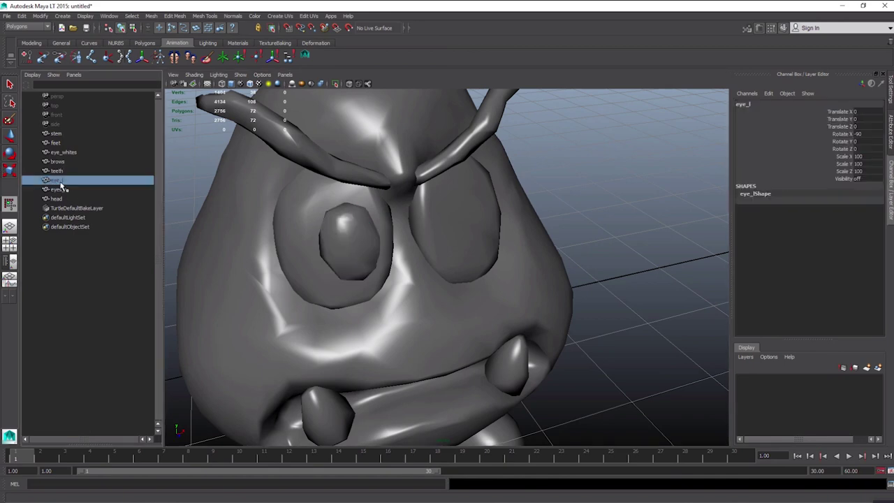
pyautogui.hotkey('shift', 'h')
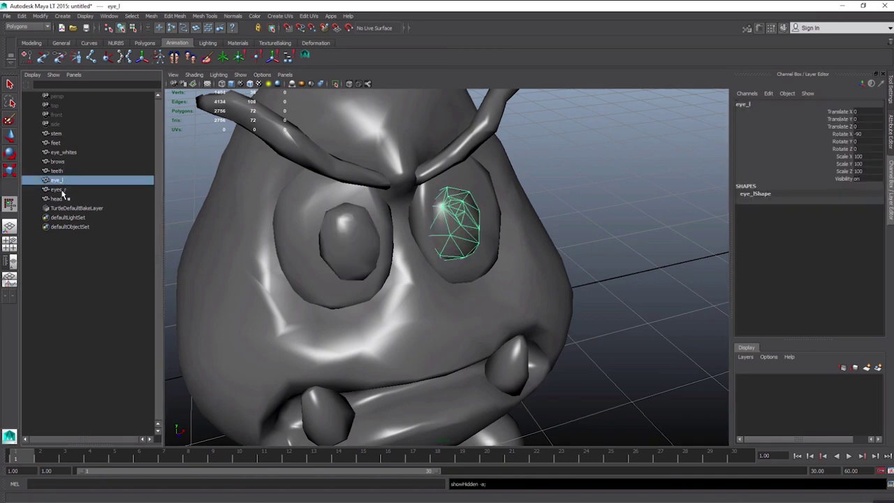
pyautogui.click(62, 190)
pyautogui.click(62, 180)
pyautogui.click(64, 188)
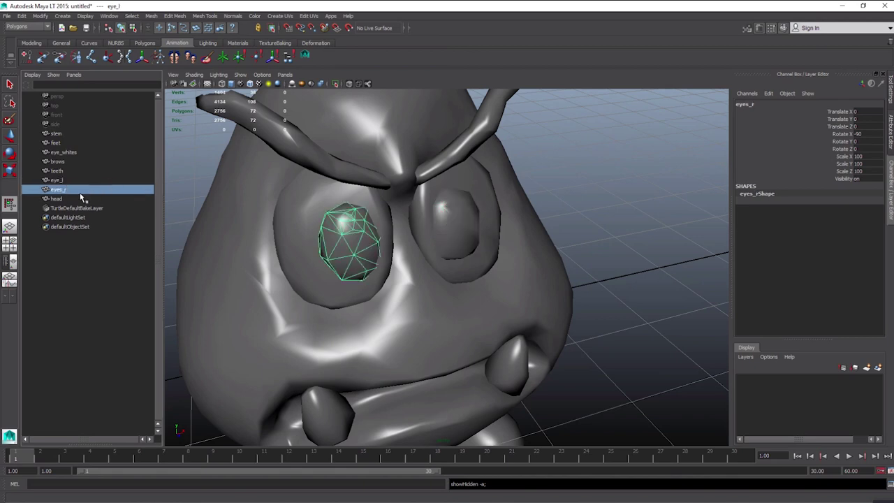
# Duplicate the feet mesh, with the goomba's feet brought into view
pyautogui.click(57, 143)
pyautogui.keyDown('alt'); pyautogui.moveTo(230, 227); pyautogui.dragTo(231, 192); pyautogui.keyUp('alt')
pyautogui.keyDown('alt'); pyautogui.moveTo(303, 228); pyautogui.dragTo(285, 196, button='right'); pyautogui.keyUp('alt')
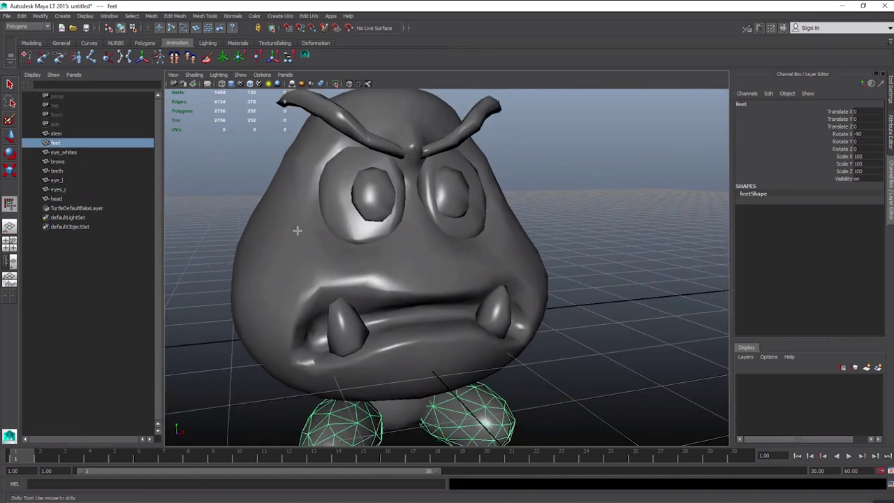
pyautogui.keyDown('alt'); pyautogui.moveTo(298, 231); pyautogui.dragTo(295, 180, button='middle'); pyautogui.keyUp('alt')
pyautogui.keyDown('alt'); pyautogui.moveTo(294, 179); pyautogui.dragTo(301, 190, button='right'); pyautogui.keyUp('alt')
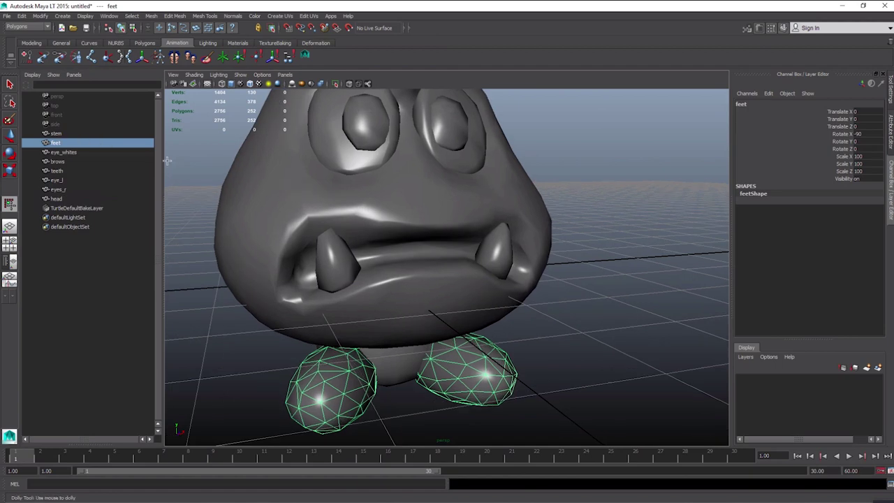
pyautogui.rightClick(55, 144)
pyautogui.click(51, 142)
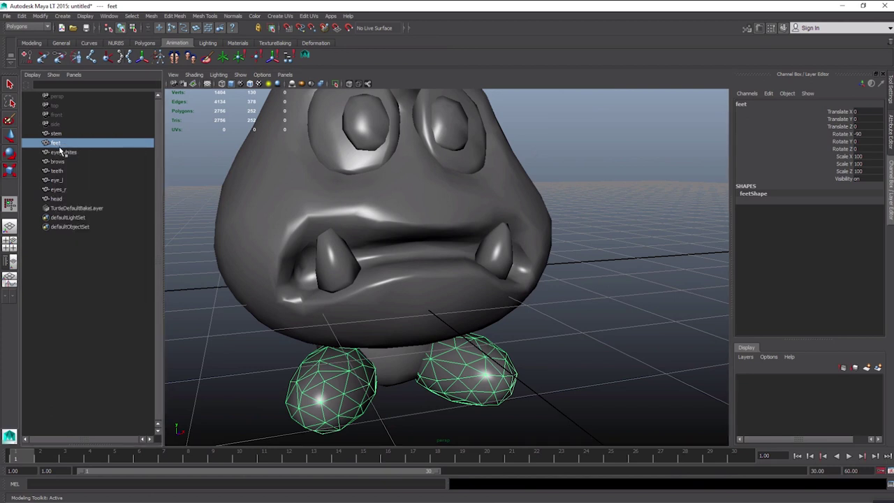
pyautogui.hotkey('ctrl', 'd')
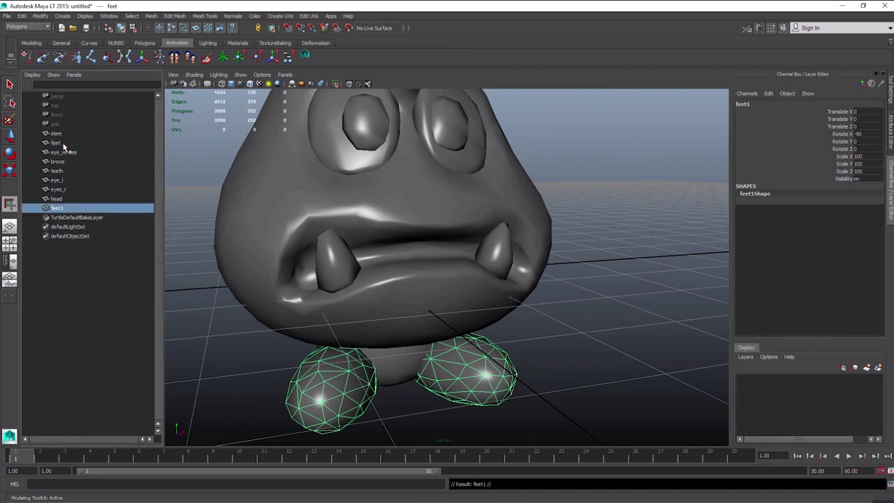
# Rename the duplicated feet mesh to feet_r and move it directly below feet in the Outliner
pyautogui.doubleClick(60, 208)
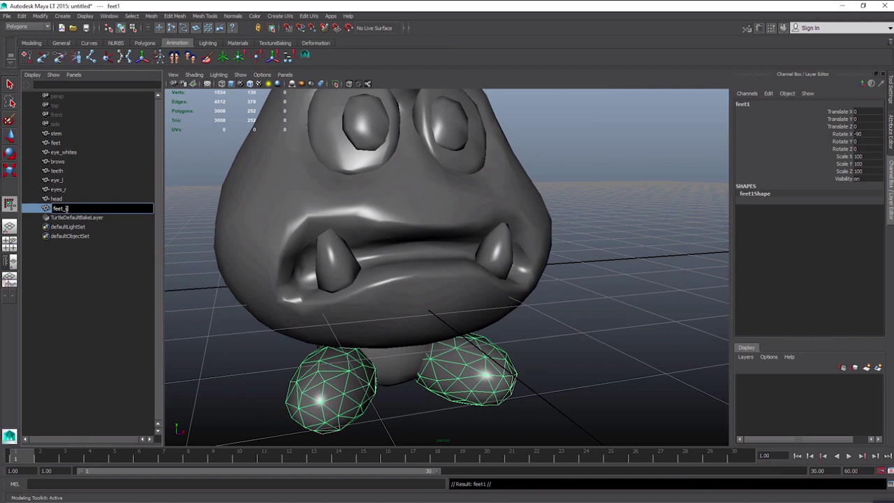
pyautogui.press('Return')
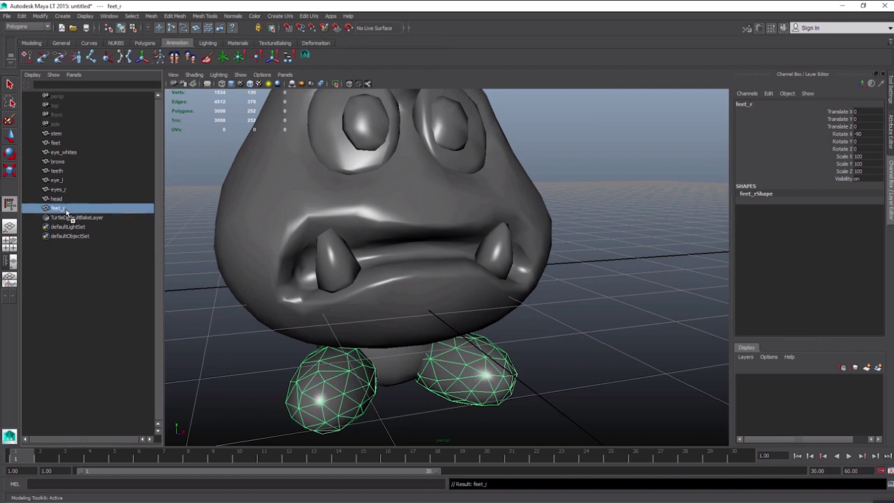
pyautogui.moveTo(66, 209); pyautogui.dragTo(60, 156, button='middle')
# Rename the original feet mesh to foot_l and its duplicate feet_r to foot_r
pyautogui.doubleClick(58, 143)
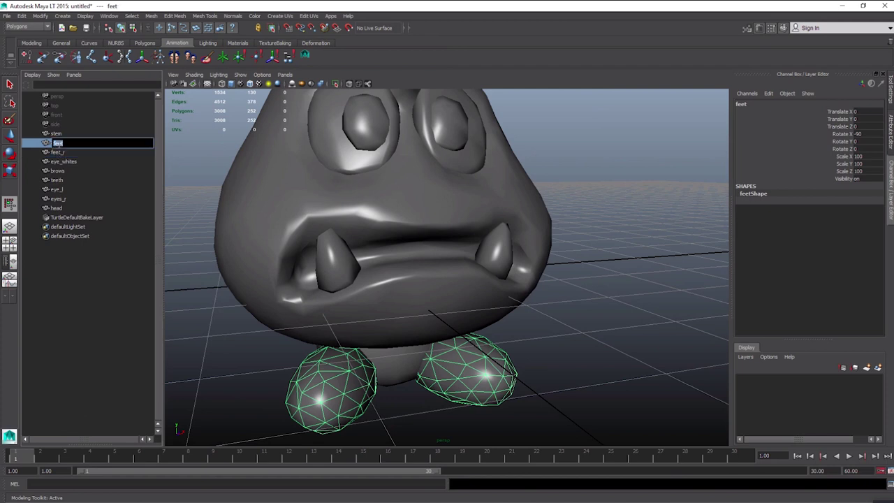
pyautogui.press('Return')
pyautogui.click(58, 152)
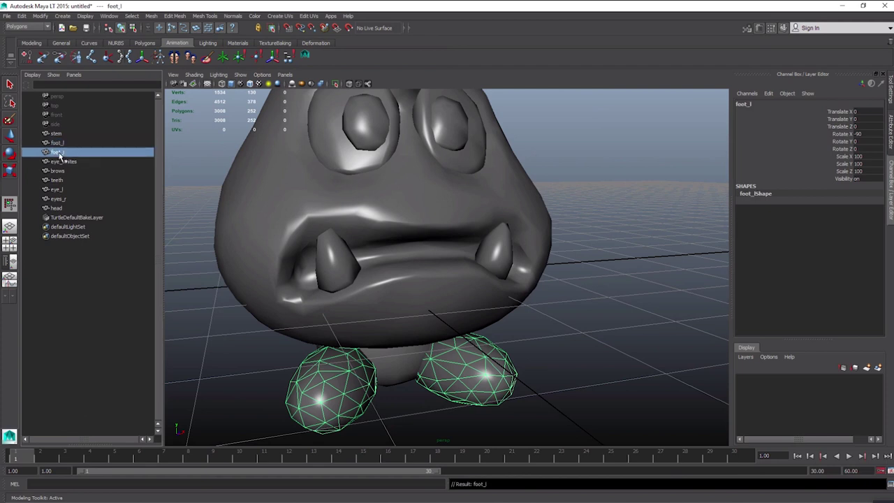
pyautogui.doubleClick(58, 151)
pyautogui.write('foot_')
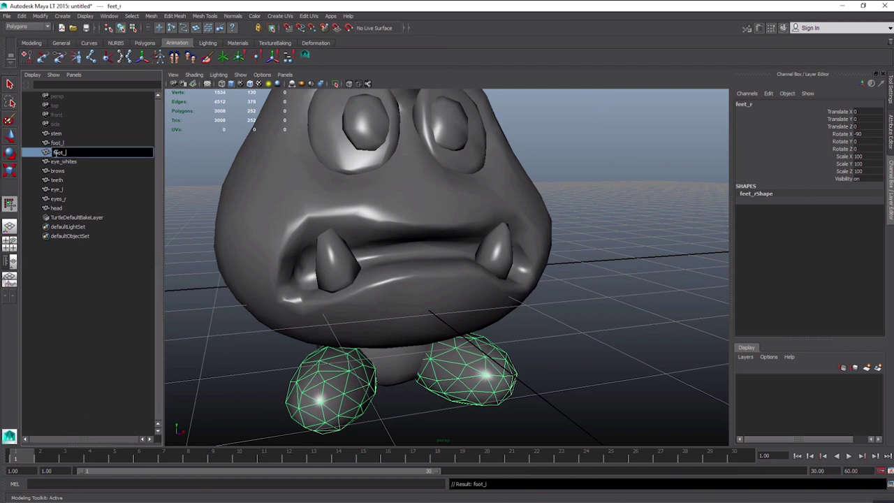
pyautogui.write('r')
pyautogui.press('Return')
# Rename the eyes_r mesh to eye_r
pyautogui.click(58, 200)
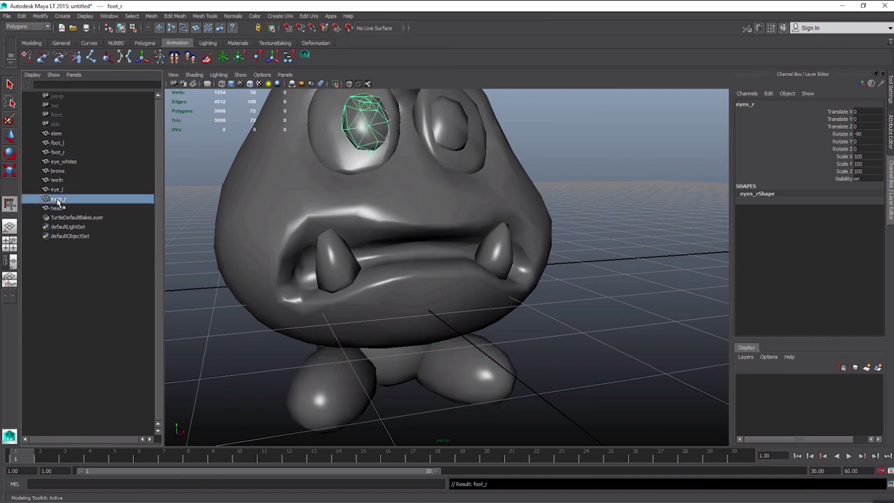
pyautogui.doubleClick(58, 199)
pyautogui.click(65, 200)
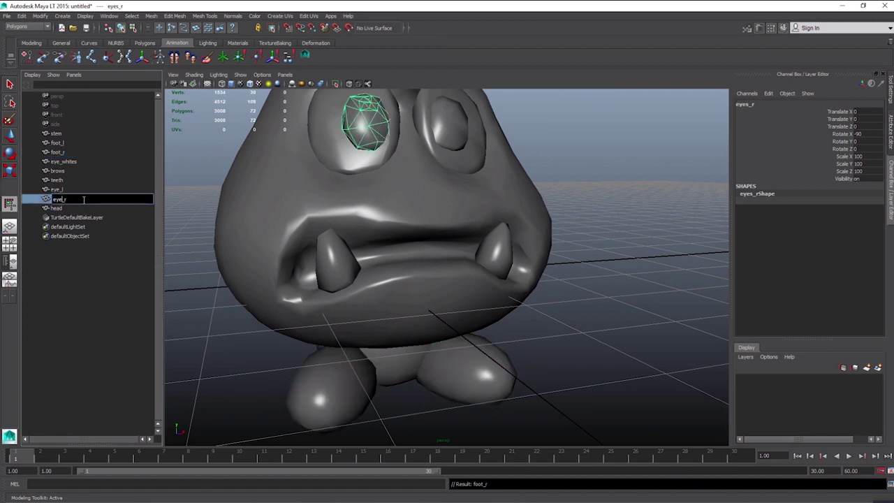
pyautogui.press('Return')
# Hide the foot_l mesh
pyautogui.click(57, 143)
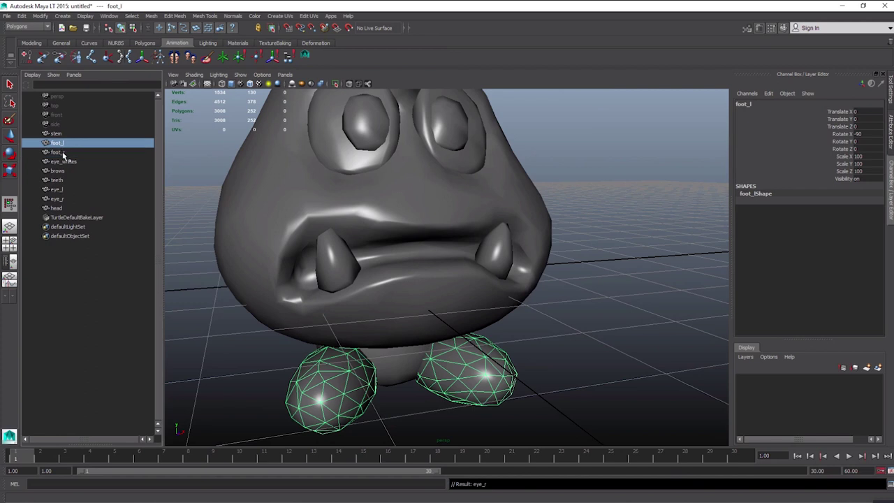
pyautogui.hotkey('ctrl', 'h')
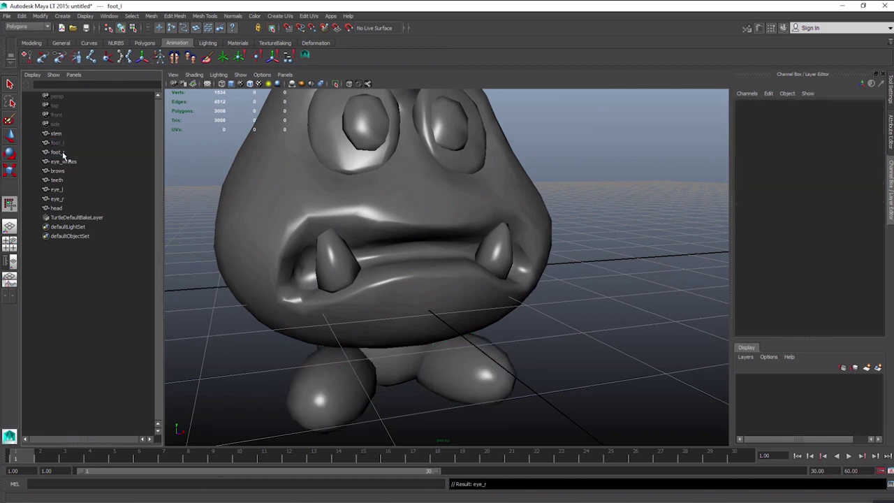
# Delete the faces of the character's left foot from the foot_r mesh and hide foot_r
pyautogui.click(57, 152)
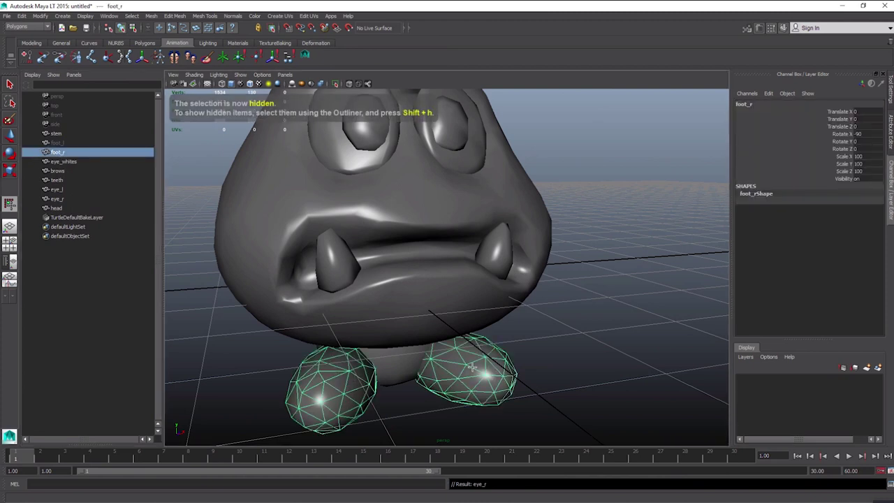
pyautogui.moveTo(473, 367); pyautogui.dragTo(473, 322, button='right')
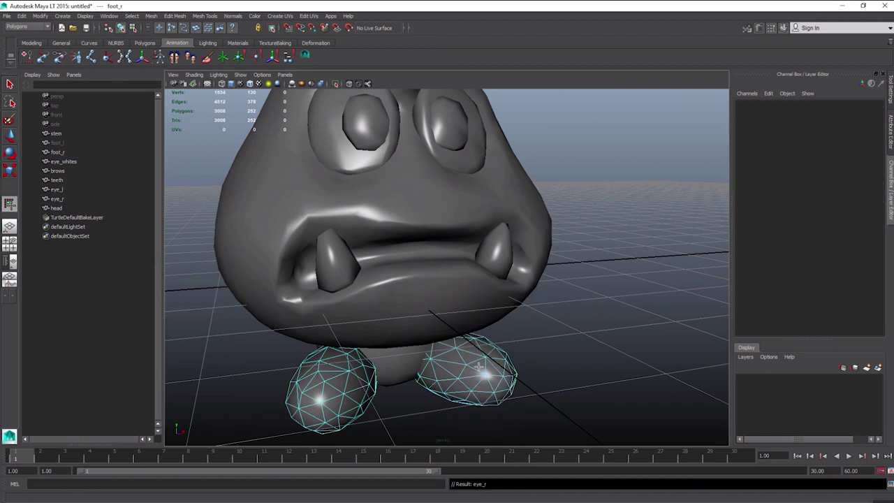
pyautogui.click(478, 366)
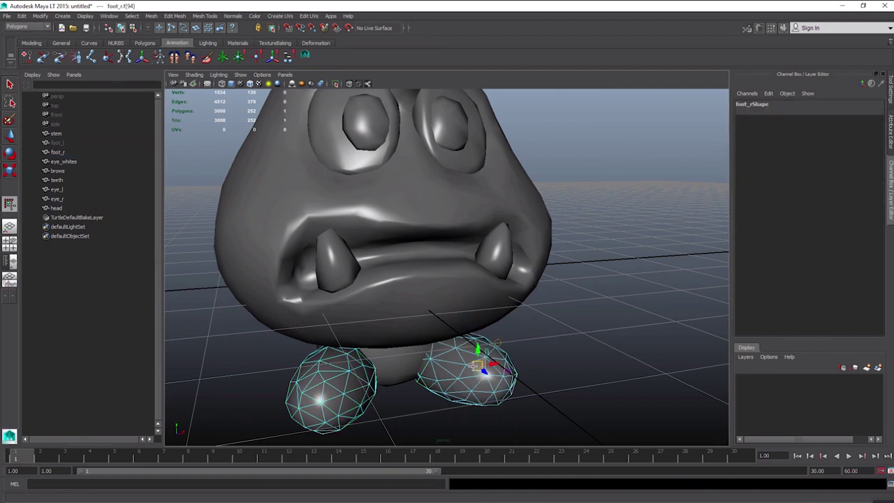
pyautogui.doubleClick(474, 365)
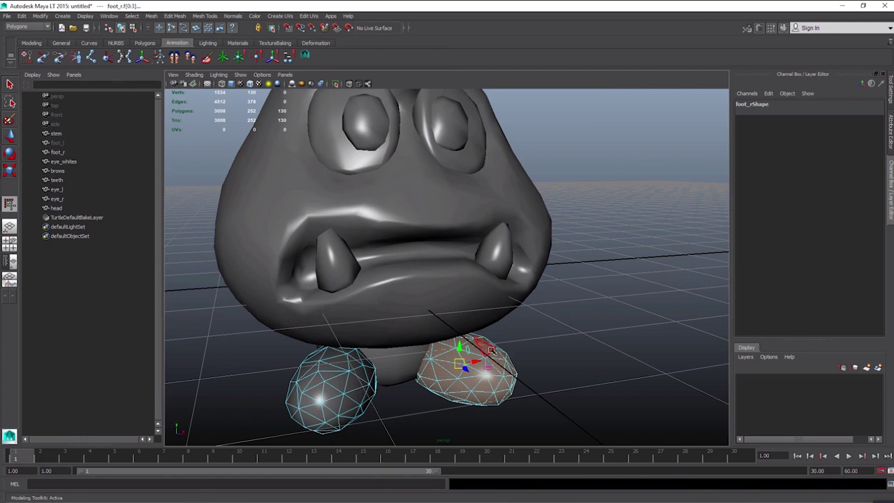
pyautogui.press('Delete')
pyautogui.click(57, 152)
pyautogui.hotkey('ctrl', 'h')
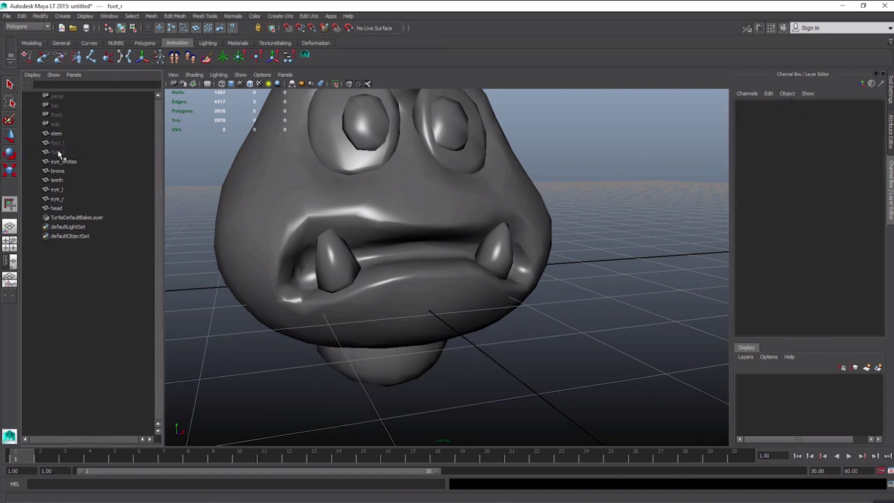
# Unhide the foot_l mesh and delete the faces of the character's right foot from it
pyautogui.click(60, 153)
pyautogui.click(60, 144)
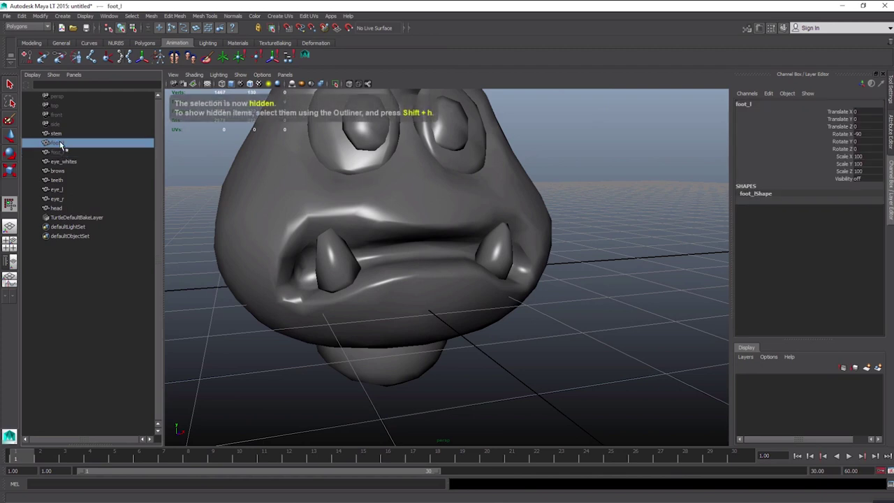
pyautogui.hotkey('shift', 'h')
pyautogui.moveTo(309, 299); pyautogui.dragTo(340, 321, button='right')
pyautogui.click(328, 377)
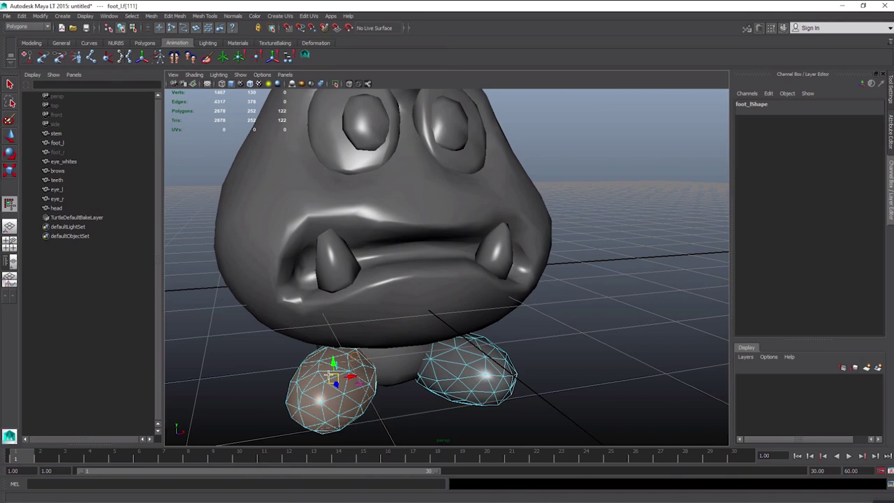
pyautogui.click(340, 378)
pyautogui.press('Delete')
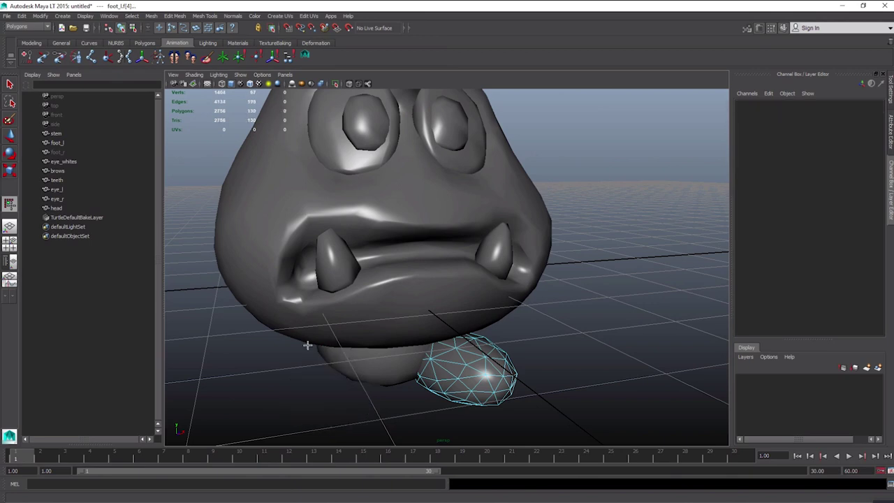
# Unhide foot_r and check that foot_l and foot_r each select only their own foot
pyautogui.click(60, 152)
pyautogui.hotkey('shift', 'h')
pyautogui.click(60, 143)
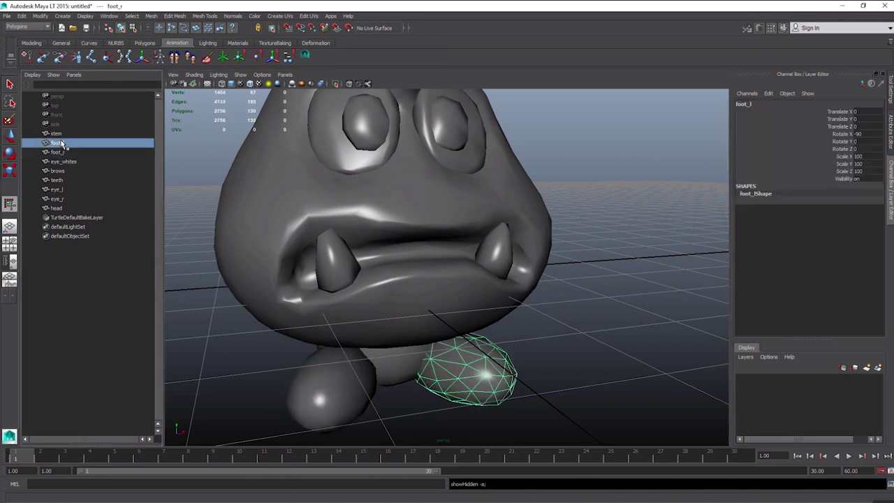
pyautogui.click(63, 152)
pyautogui.keyDown('alt'); pyautogui.moveTo(449, 232); pyautogui.dragTo(412, 196, button='right'); pyautogui.keyUp('alt')
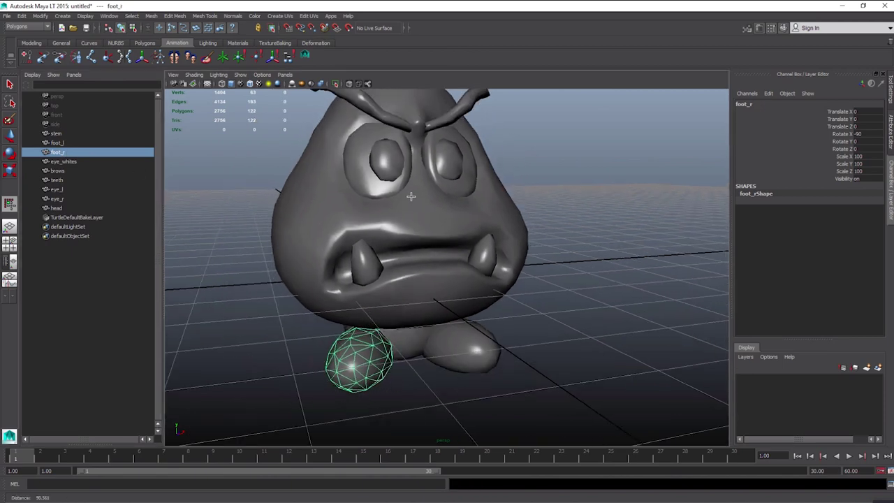
pyautogui.keyDown('alt'); pyautogui.moveTo(360, 246); pyautogui.dragTo(366, 352); pyautogui.keyUp('alt')
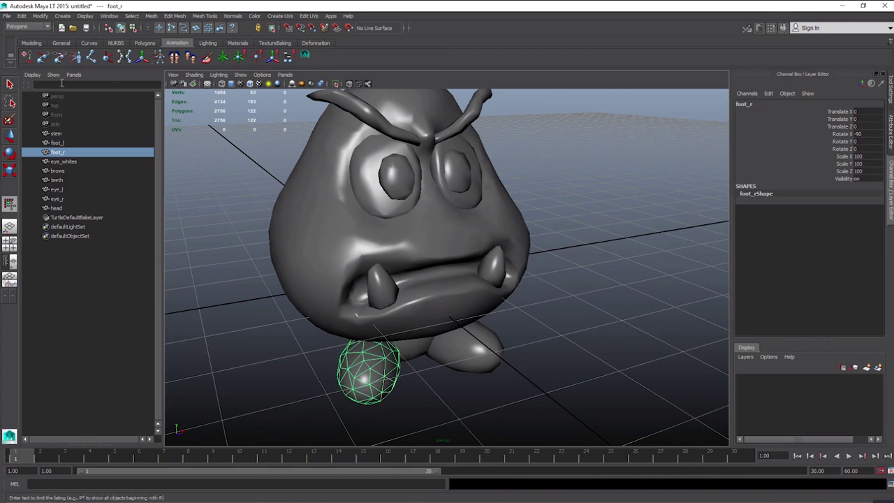
# Save the scene as npc_goomba in the NPC_Prototyping_Session_2_files folder
pyautogui.click(7, 15)
pyautogui.click(25, 56)
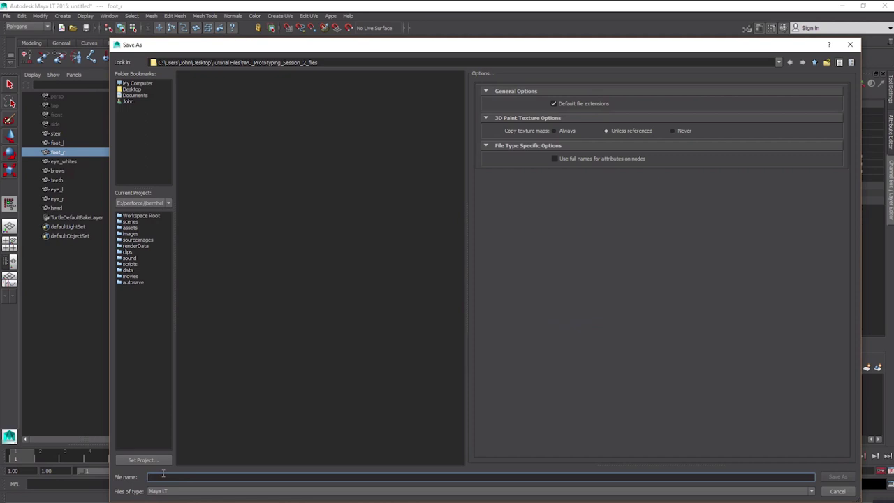
pyautogui.write('npc_goomba')
pyautogui.click(837, 476)
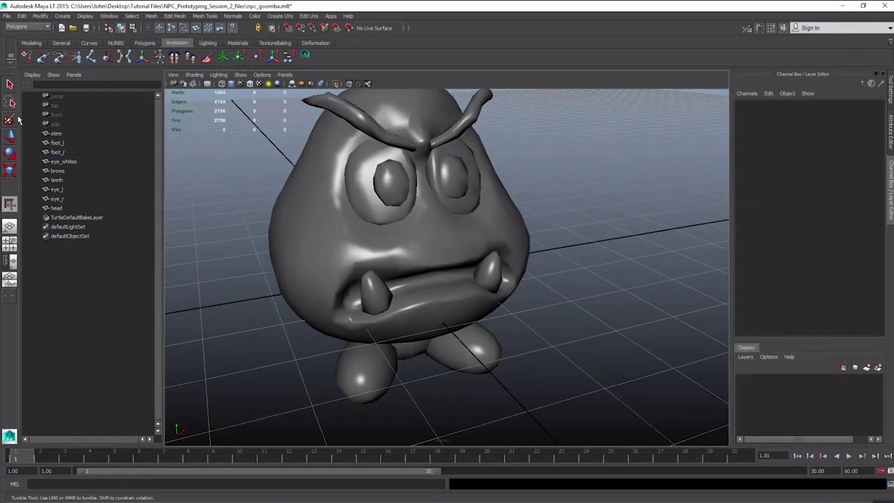
# Create a display layer from all the goomba meshes, stem through head
pyautogui.click(54, 133)
pyautogui.keyDown('shift'); pyautogui.click(56, 208); pyautogui.keyUp('shift')
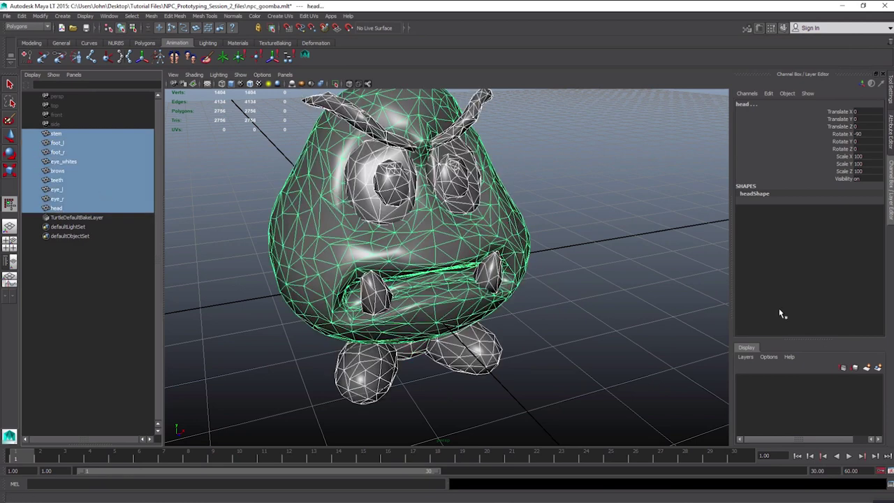
pyautogui.click(746, 357)
pyautogui.moveTo(768, 357)
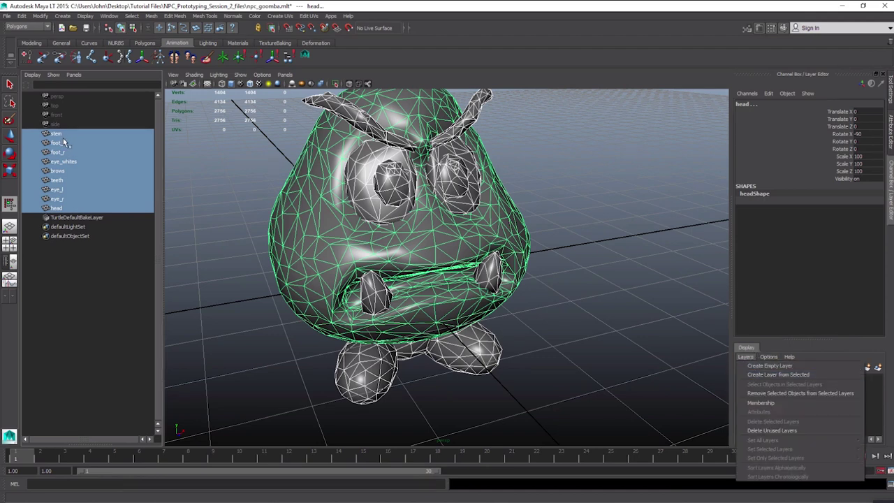
pyautogui.click(763, 375)
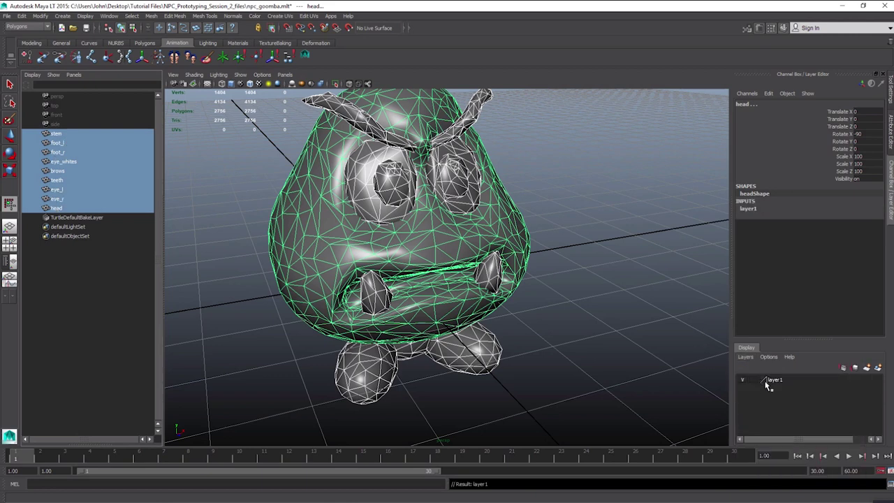
# Rename the new display layer to geo and deselect the meshes
pyautogui.click(778, 383)
pyautogui.doubleClick(780, 385)
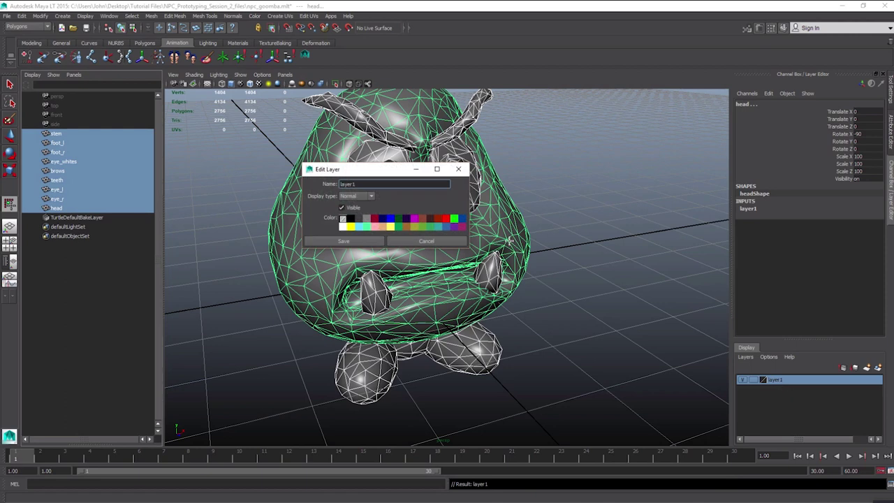
pyautogui.write('geo')
pyautogui.click(343, 241)
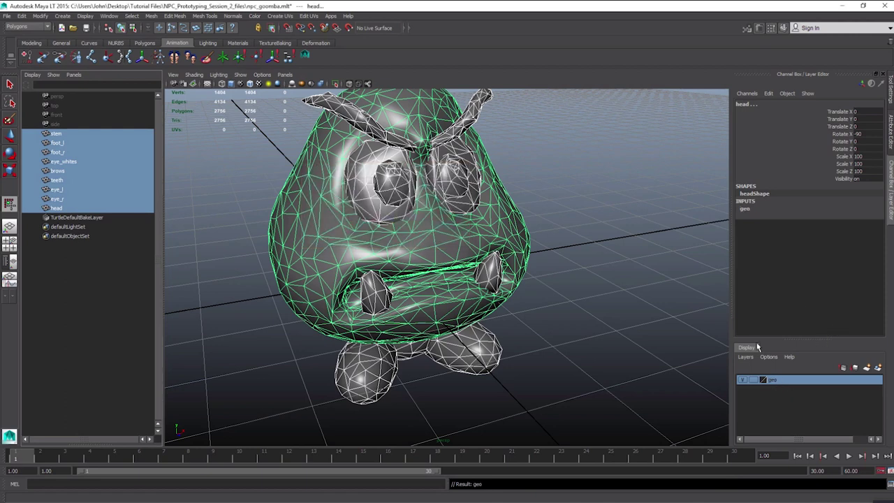
pyautogui.click(548, 311)
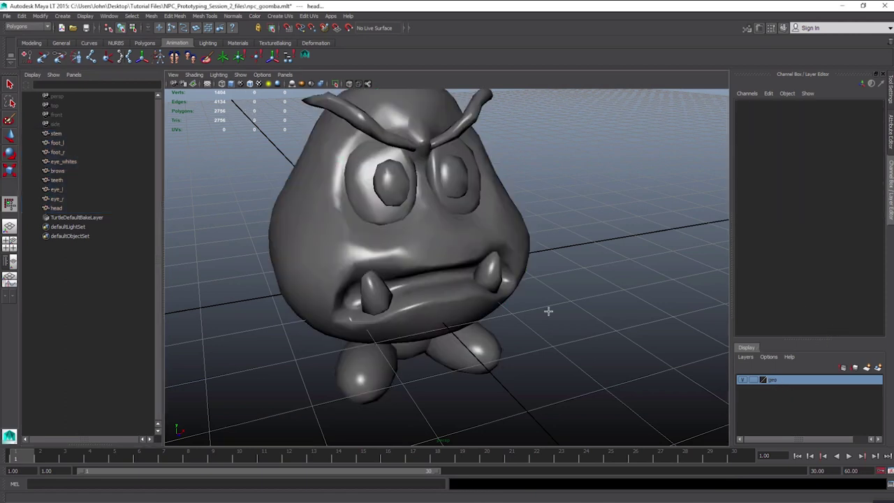
# Test the geo layer's visibility and template display, and set the layer to reference mode
pyautogui.click(742, 380)
pyautogui.click(743, 380)
pyautogui.click(754, 381)
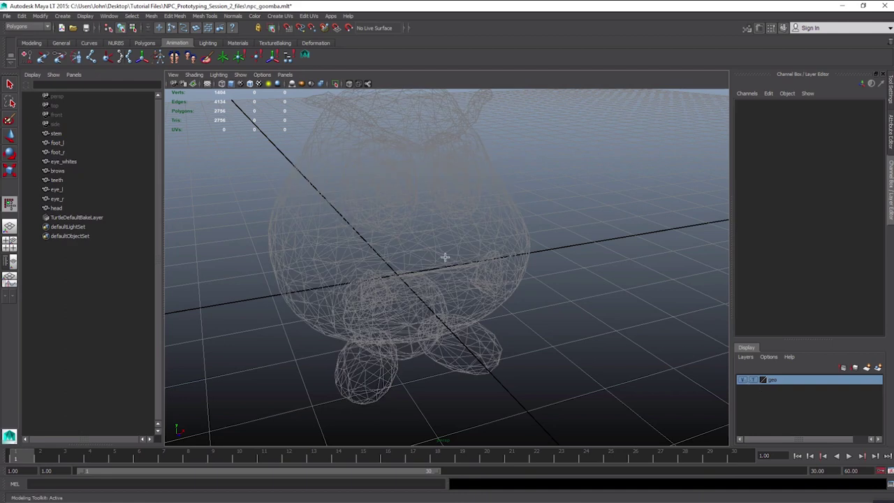
pyautogui.keyDown('alt'); pyautogui.moveTo(447, 255); pyautogui.dragTo(426, 245); pyautogui.keyUp('alt')
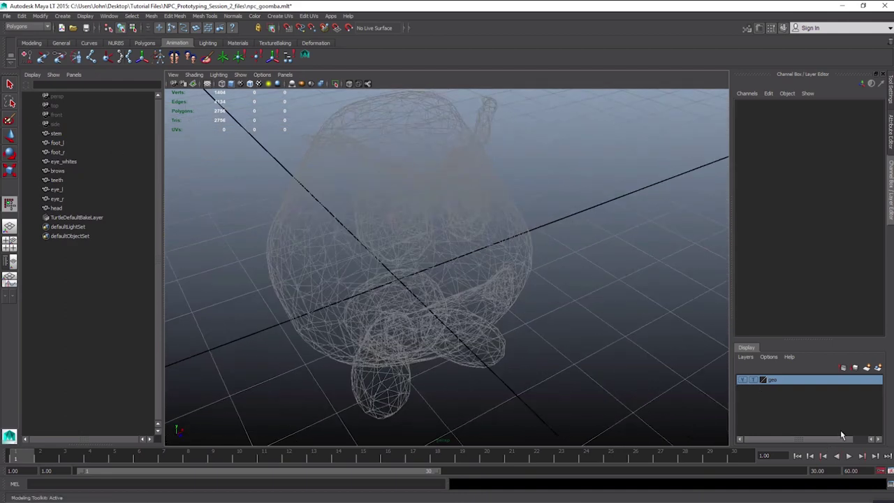
pyautogui.click(753, 379)
pyautogui.click(10, 84)
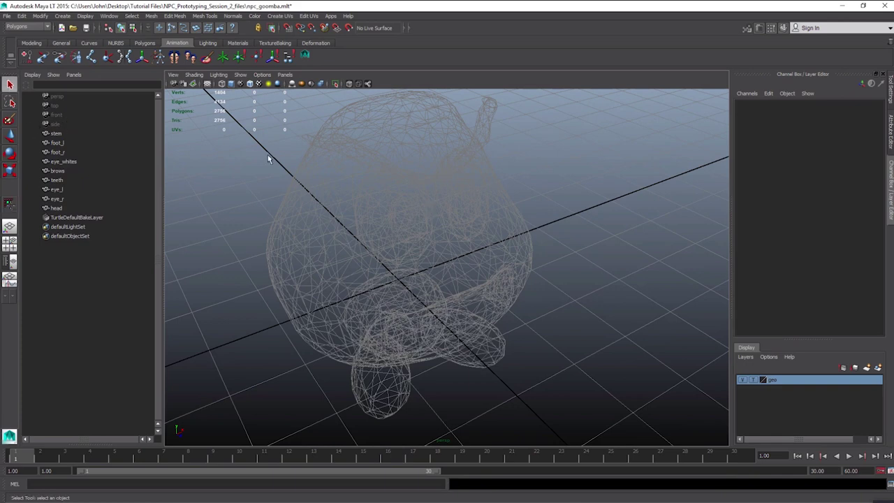
pyautogui.keyDown('alt'); pyautogui.moveTo(406, 325); pyautogui.dragTo(411, 279); pyautogui.keyUp('alt')
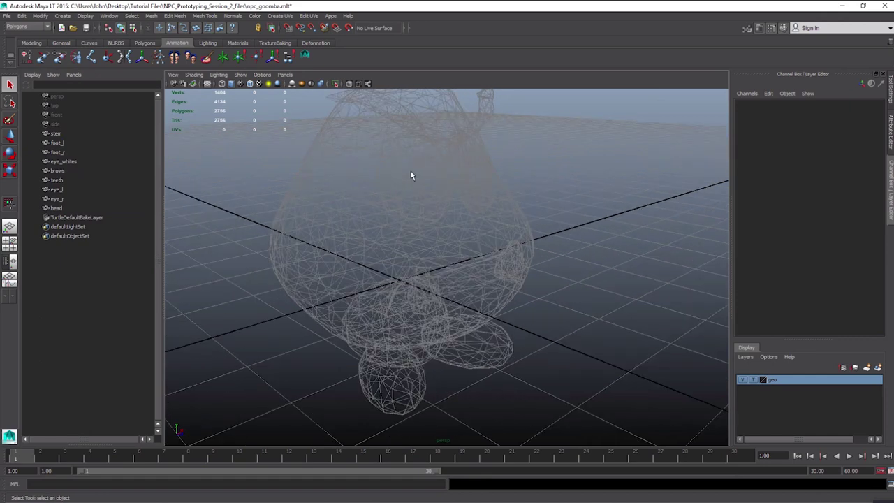
pyautogui.click(753, 380)
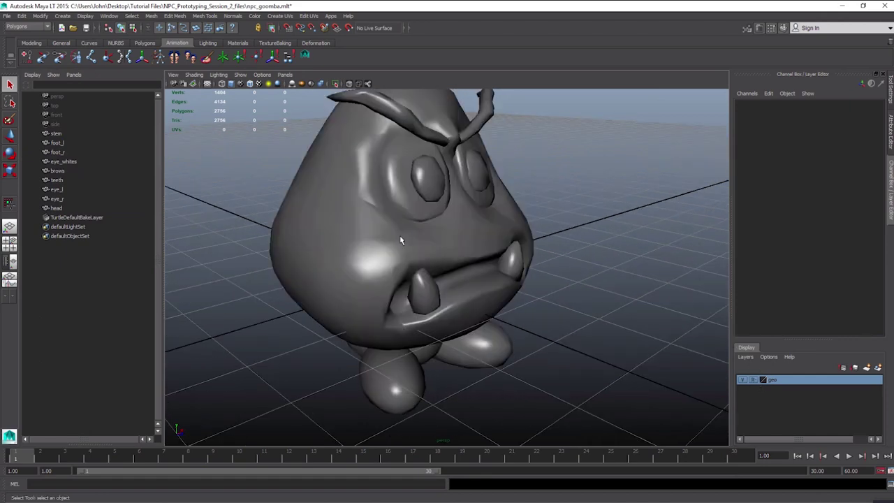
pyautogui.keyDown('alt'); pyautogui.moveTo(483, 244); pyautogui.dragTo(423, 250); pyautogui.keyUp('alt')
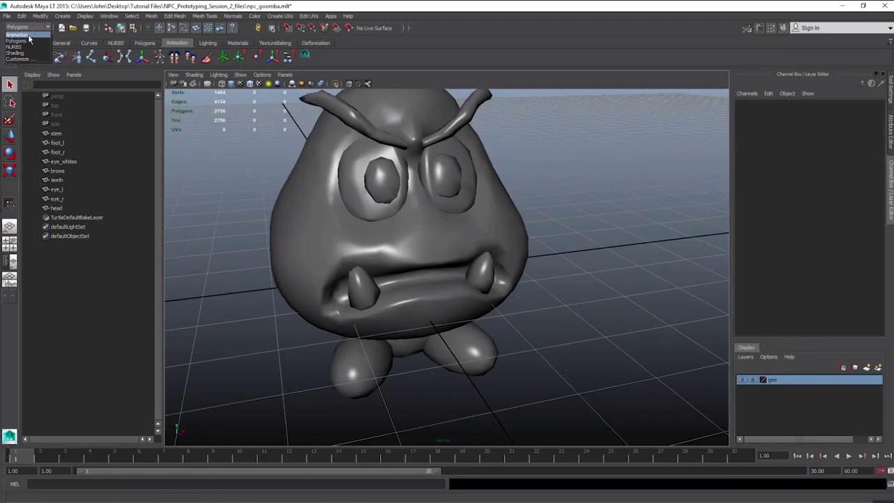
# Switch to the Animation menu set and inspect the goomba from the side and front
pyautogui.click(28, 36)
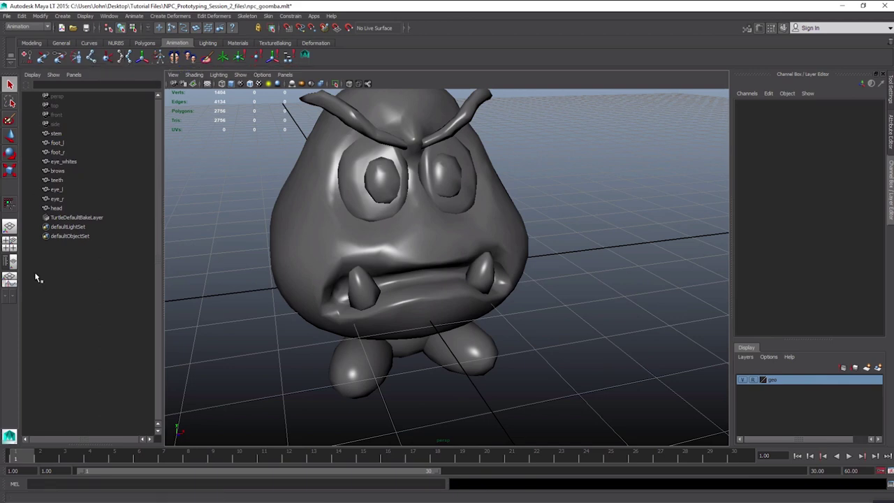
pyautogui.click(93, 58)
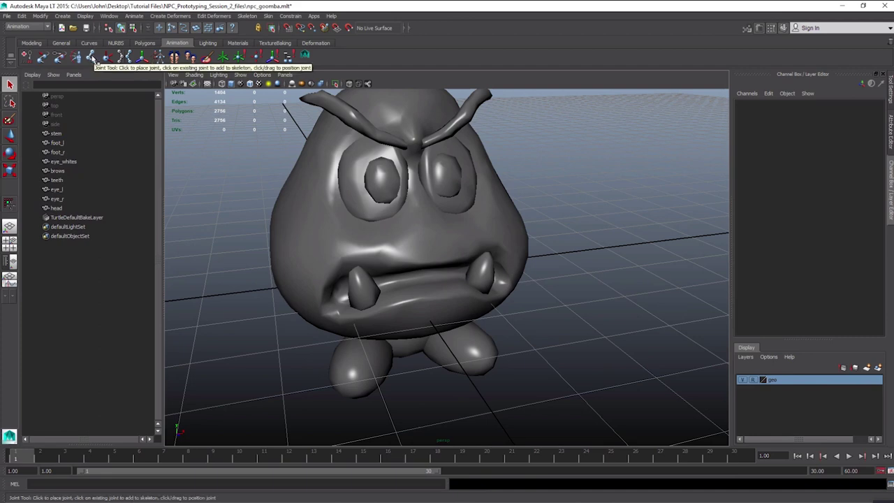
pyautogui.keyDown('alt'); pyautogui.moveTo(373, 259); pyautogui.dragTo(391, 210); pyautogui.keyUp('alt')
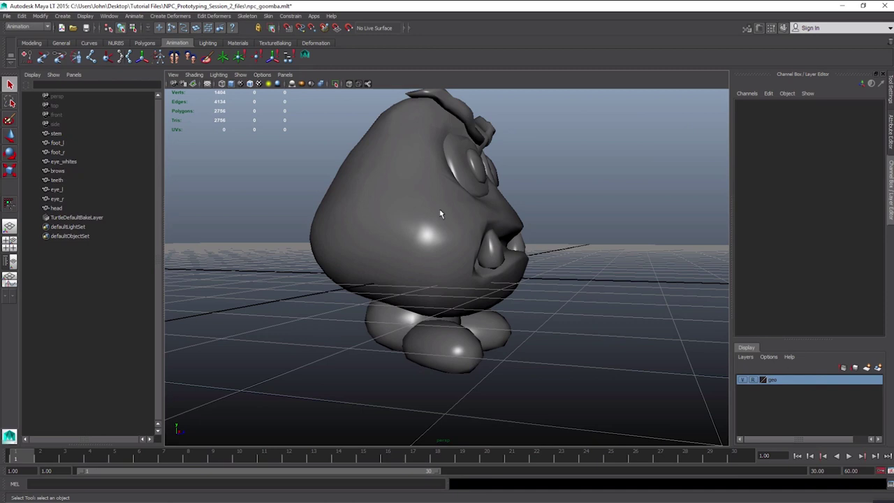
pyautogui.keyDown('alt'); pyautogui.moveTo(439, 211); pyautogui.dragTo(385, 216); pyautogui.keyUp('alt')
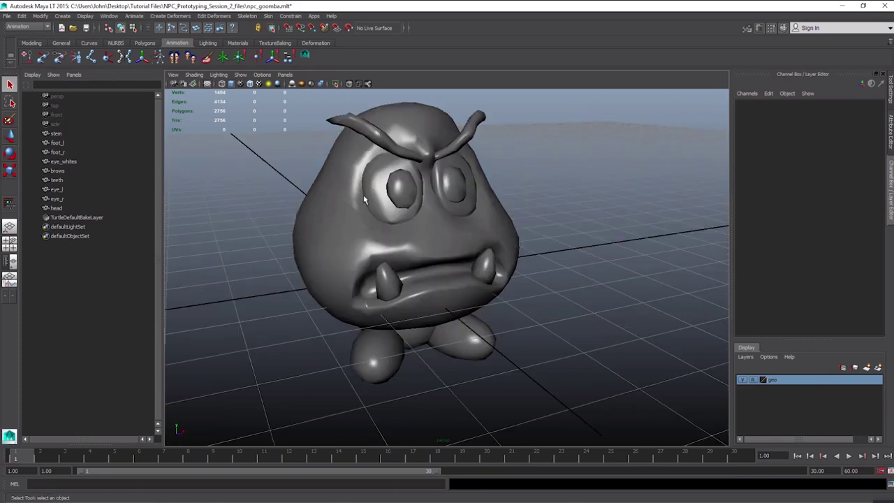
pyautogui.keyDown('alt'); pyautogui.moveTo(363, 200); pyautogui.dragTo(367, 201); pyautogui.keyUp('alt')
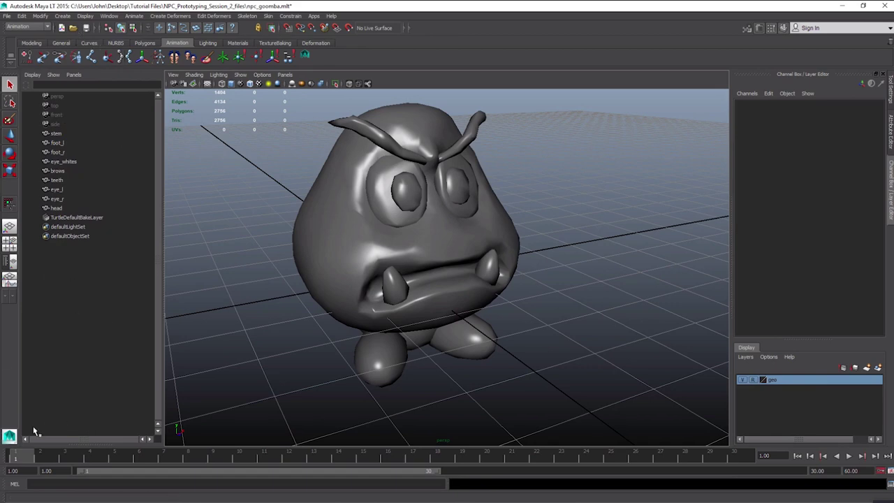
# Switch to a full-size front view with the whole goomba framed
pyautogui.click(10, 243)
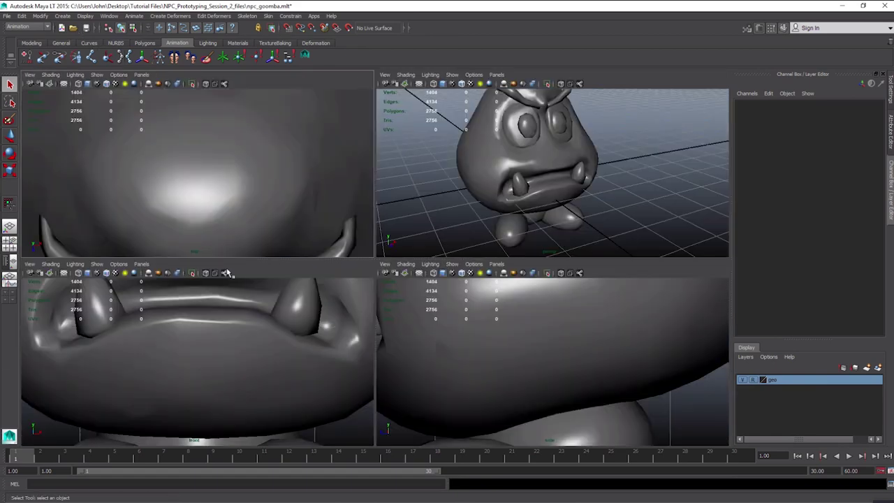
pyautogui.press('a')
pyautogui.press('space')
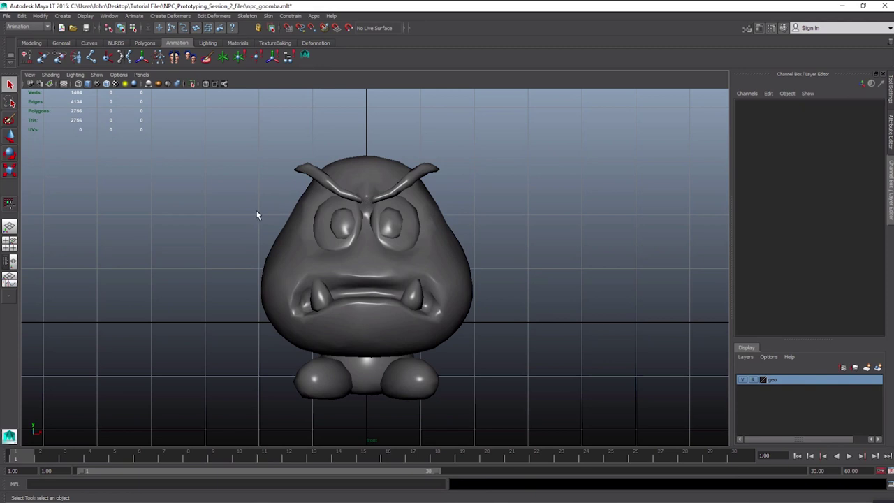
# Place a single joint at the base of the goomba's stem with the Joint Tool in the front view, and select it
pyautogui.click(126, 16)
pyautogui.moveTo(249, 22)
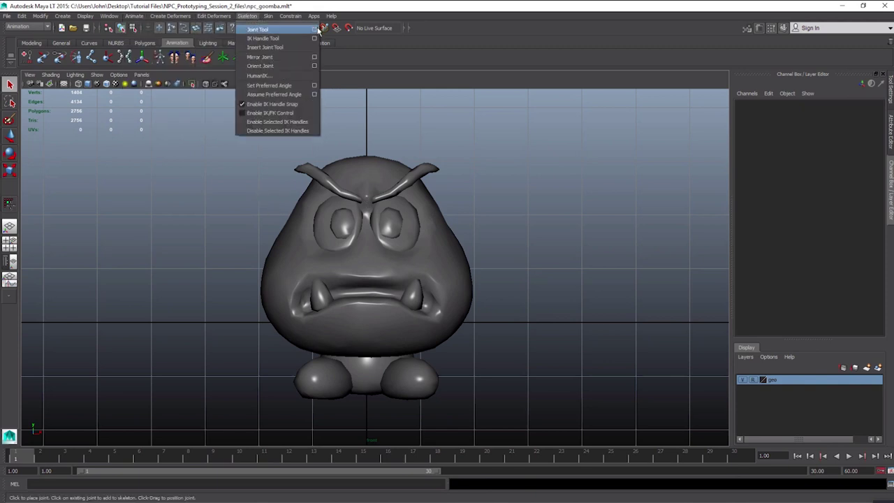
pyautogui.click(314, 30)
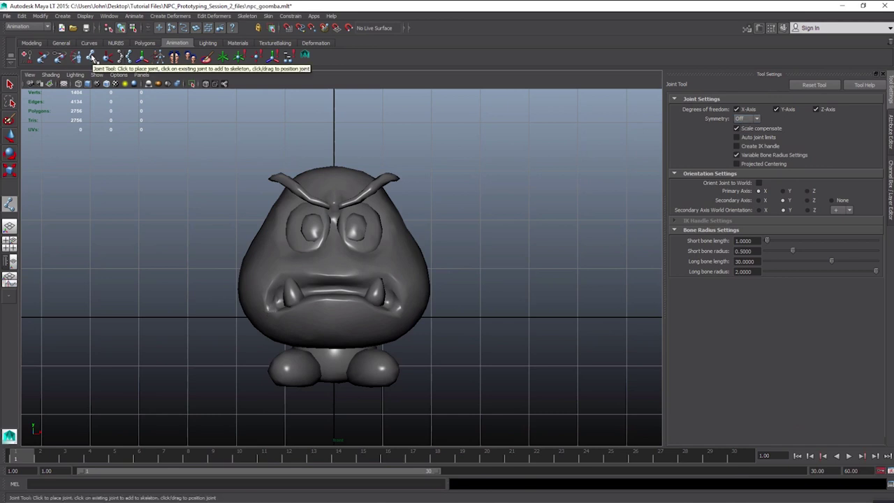
pyautogui.click(91, 58)
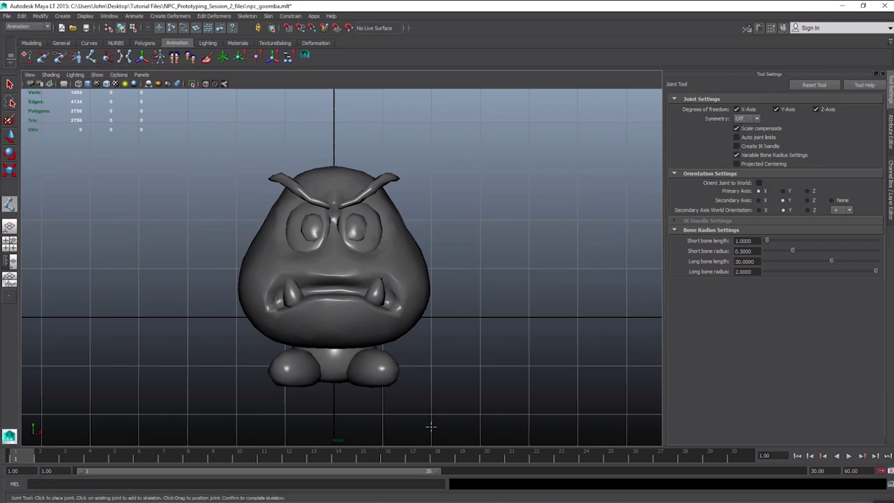
pyautogui.click(333, 371)
pyautogui.click(9, 261)
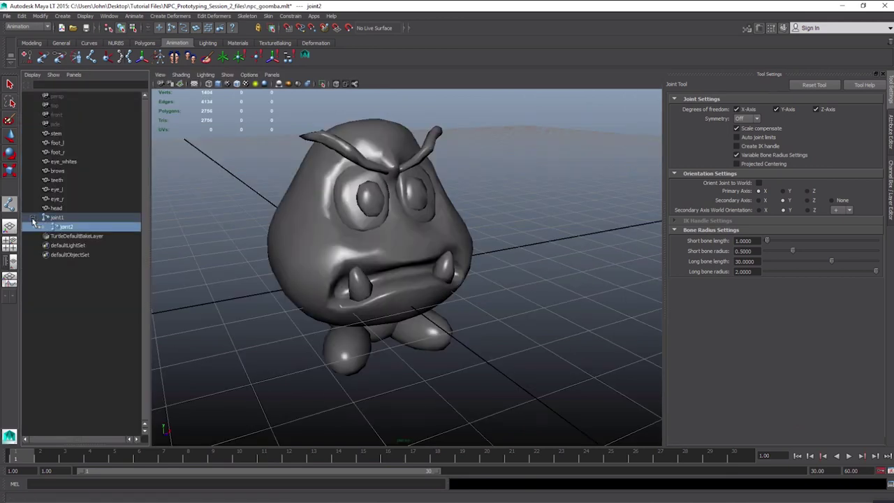
pyautogui.click(57, 217)
pyautogui.click(33, 217)
# Turn on X-Ray Joints shading in the perspective view so joints display through the goomba meshes
pyautogui.keyDown('alt'); pyautogui.moveTo(303, 248); pyautogui.dragTo(298, 186); pyautogui.keyUp('alt')
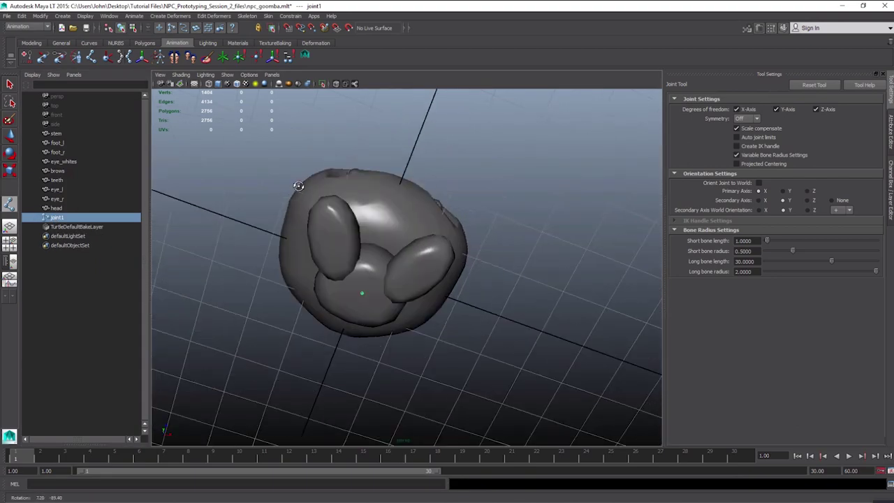
pyautogui.keyDown('alt'); pyautogui.moveTo(341, 258); pyautogui.dragTo(347, 319); pyautogui.keyUp('alt')
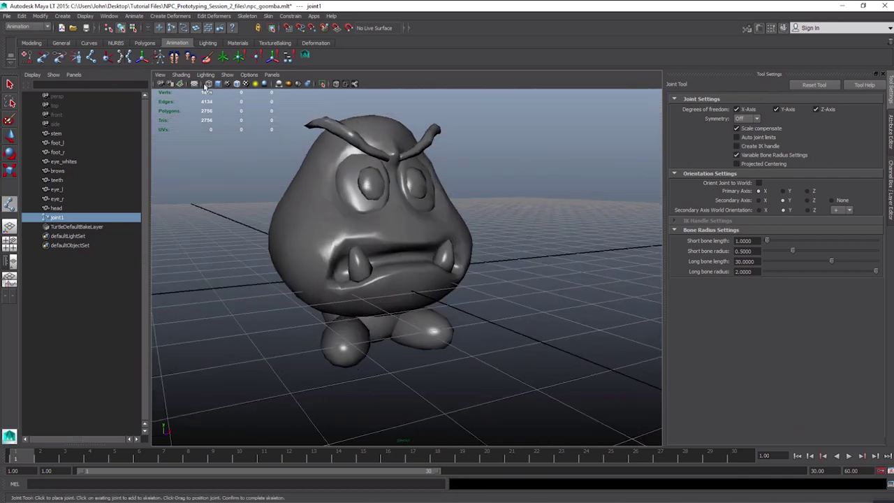
pyautogui.click(158, 76)
pyautogui.moveTo(182, 79)
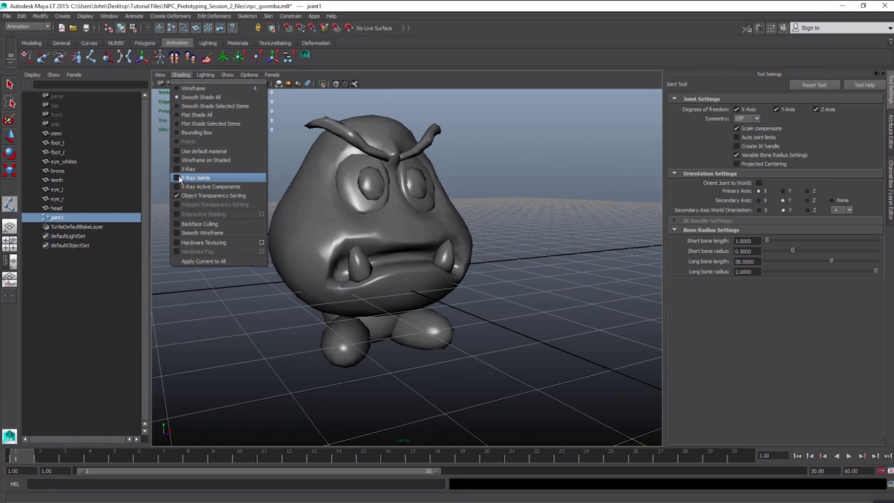
pyautogui.click(176, 178)
# Examine the joint's placement under the goomba's stem from the front, side and three-quarter angles
pyautogui.keyDown('alt'); pyautogui.moveTo(321, 214); pyautogui.dragTo(354, 255); pyautogui.keyUp('alt')
pyautogui.keyDown('alt'); pyautogui.moveTo(375, 321); pyautogui.dragTo(337, 286); pyautogui.keyUp('alt')
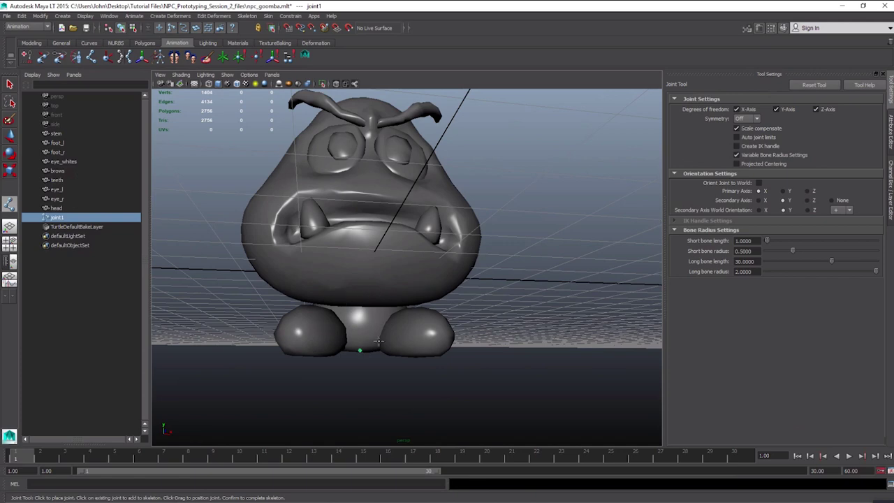
pyautogui.keyDown('alt'); pyautogui.moveTo(363, 326); pyautogui.dragTo(349, 167); pyautogui.keyUp('alt')
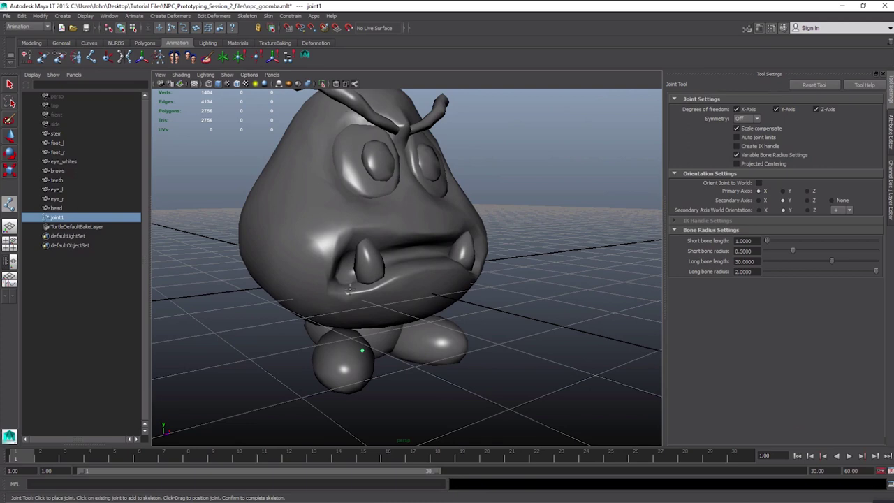
pyautogui.keyDown('alt'); pyautogui.moveTo(375, 331); pyautogui.dragTo(357, 326); pyautogui.keyUp('alt')
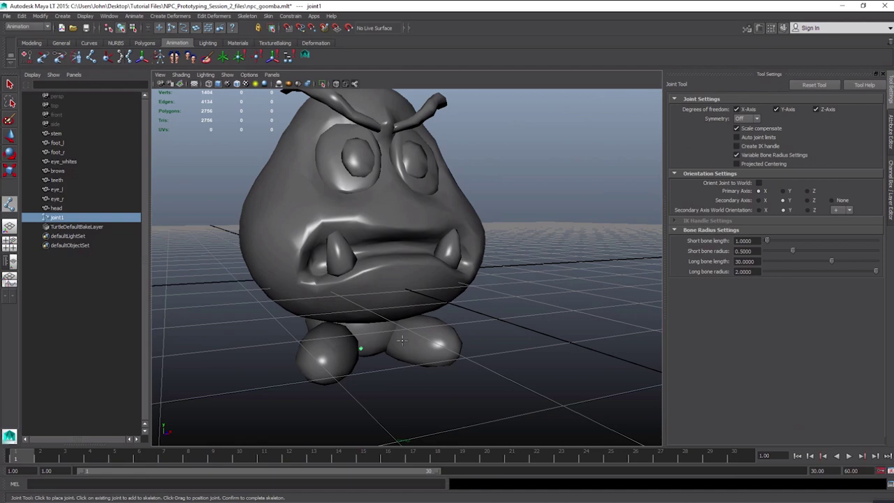
pyautogui.keyDown('alt'); pyautogui.moveTo(354, 163); pyautogui.dragTo(354, 205); pyautogui.keyUp('alt')
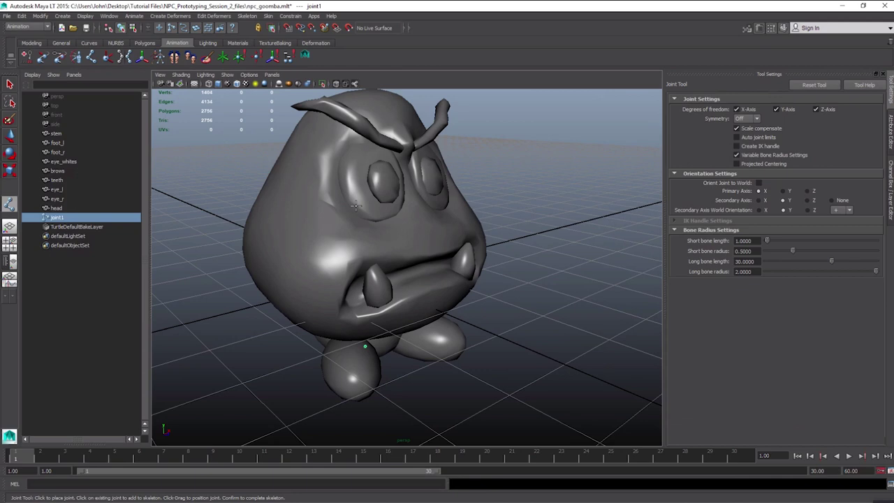
pyautogui.keyDown('alt'); pyautogui.moveTo(366, 199); pyautogui.dragTo(327, 181); pyautogui.keyUp('alt')
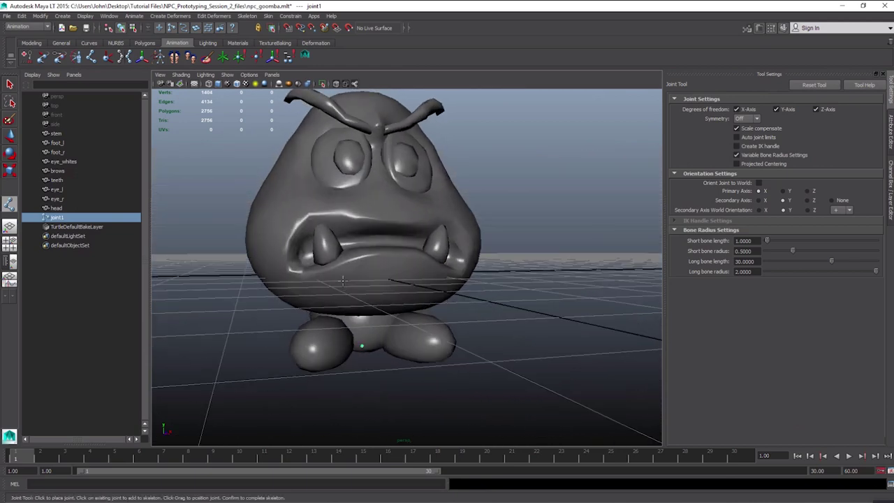
pyautogui.keyDown('alt'); pyautogui.moveTo(343, 280); pyautogui.dragTo(399, 286); pyautogui.keyUp('alt')
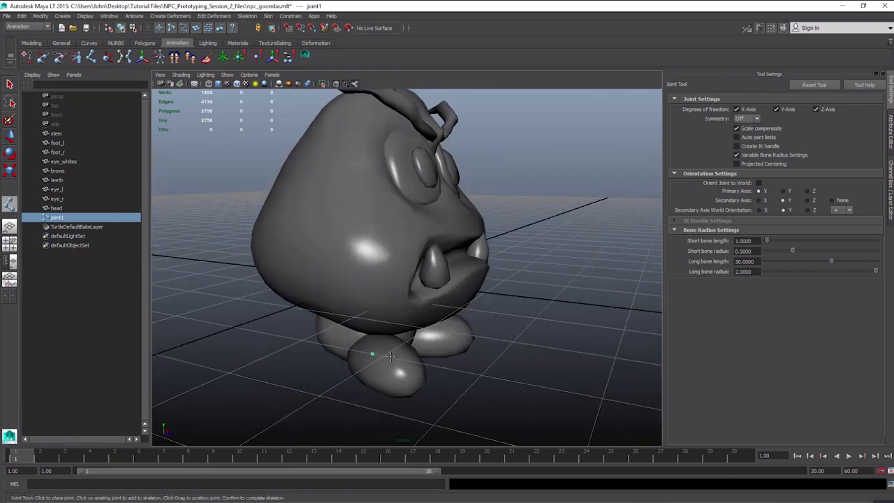
pyautogui.keyDown('alt'); pyautogui.moveTo(393, 166); pyautogui.dragTo(350, 236); pyautogui.keyUp('alt')
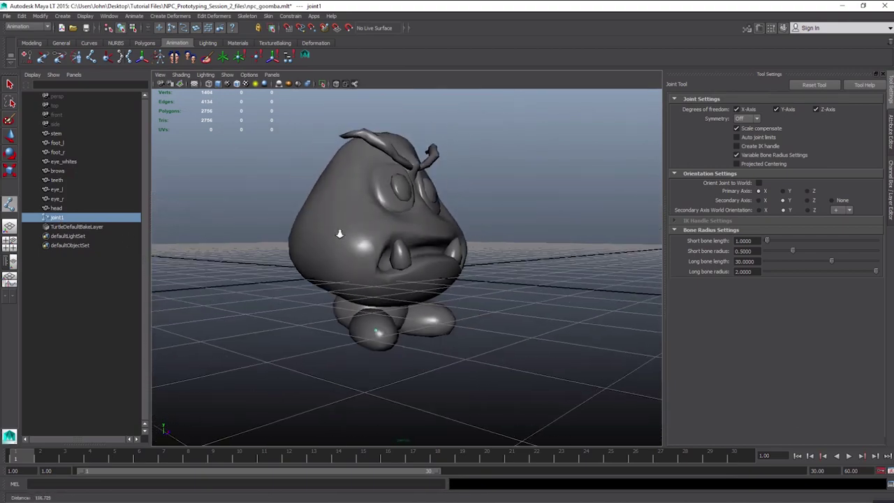
# Select all goomba meshes from stem to head and raise them to Translate Y 13.868 so the feet rest on the ground line
pyautogui.click(56, 133)
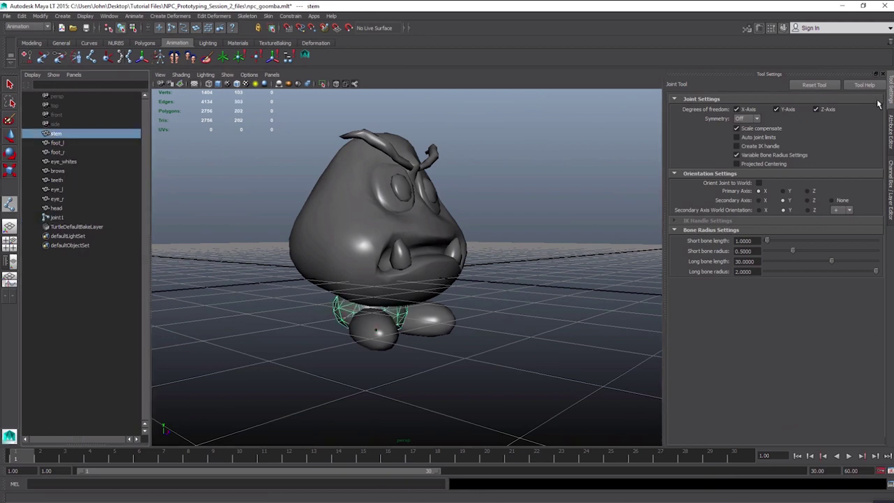
pyautogui.click(890, 201)
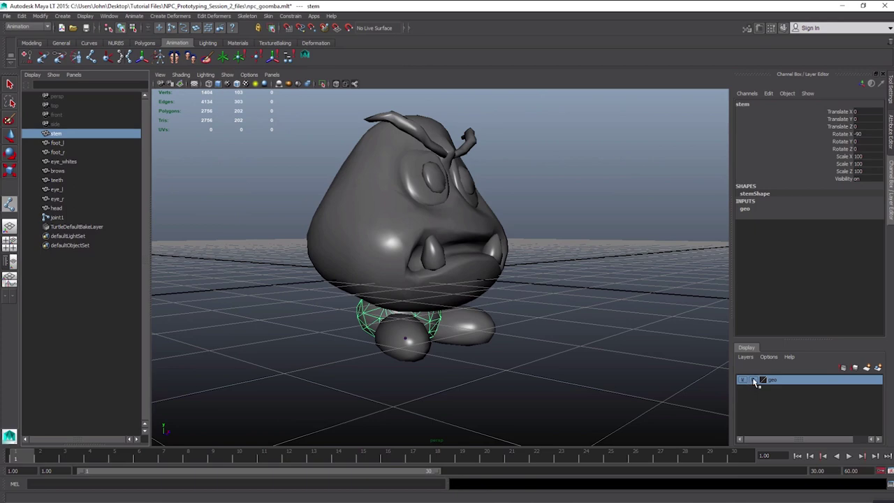
pyautogui.keyDown('shift'); pyautogui.click(56, 208); pyautogui.keyUp('shift')
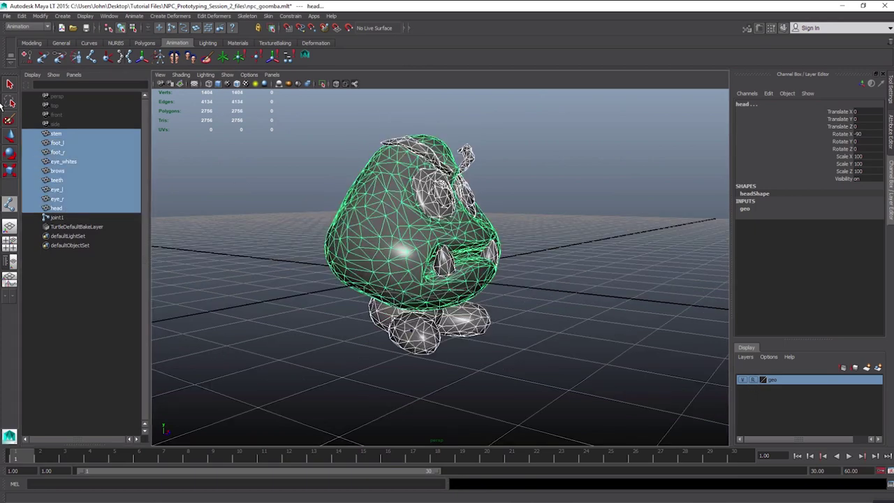
pyautogui.press('w')
pyautogui.moveTo(409, 249); pyautogui.dragTo(410, 192)
pyautogui.keyDown('alt'); pyautogui.moveTo(396, 226); pyautogui.dragTo(424, 186); pyautogui.keyUp('alt')
pyautogui.keyDown('alt'); pyautogui.moveTo(437, 195); pyautogui.dragTo(402, 194, button='right'); pyautogui.keyUp('alt')
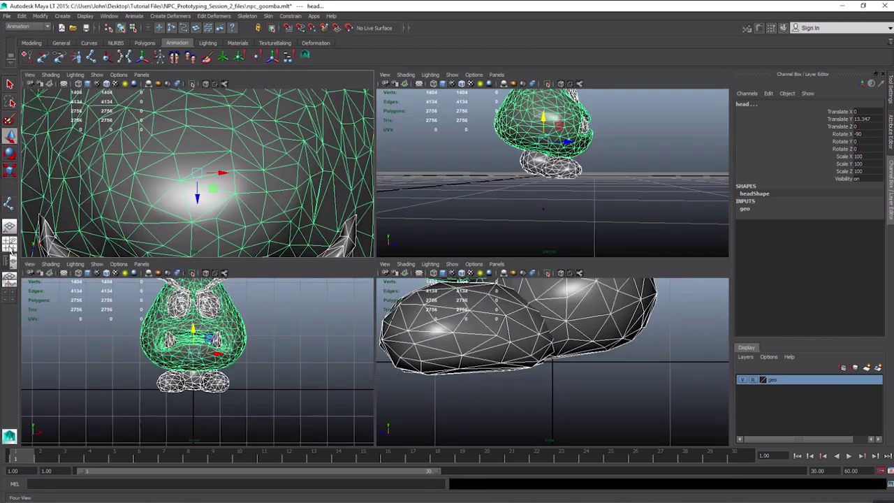
pyautogui.click(9, 244)
pyautogui.press('space')
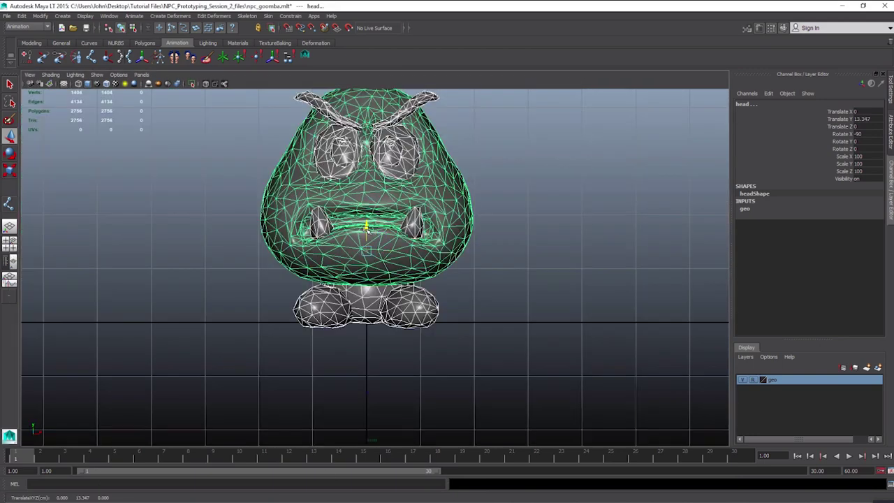
pyautogui.moveTo(370, 232); pyautogui.dragTo(375, 226)
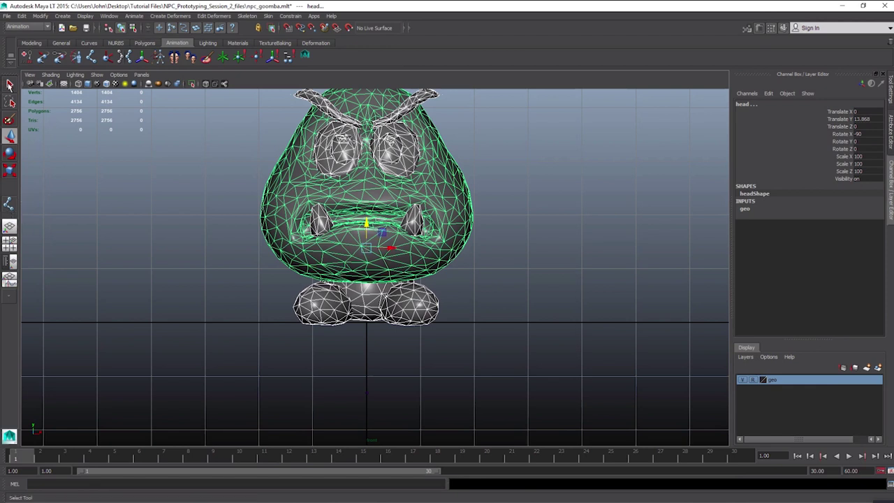
# Move the joint up to the goomba's base and set its Translate Y to 0
pyautogui.click(11, 260)
pyautogui.click(56, 218)
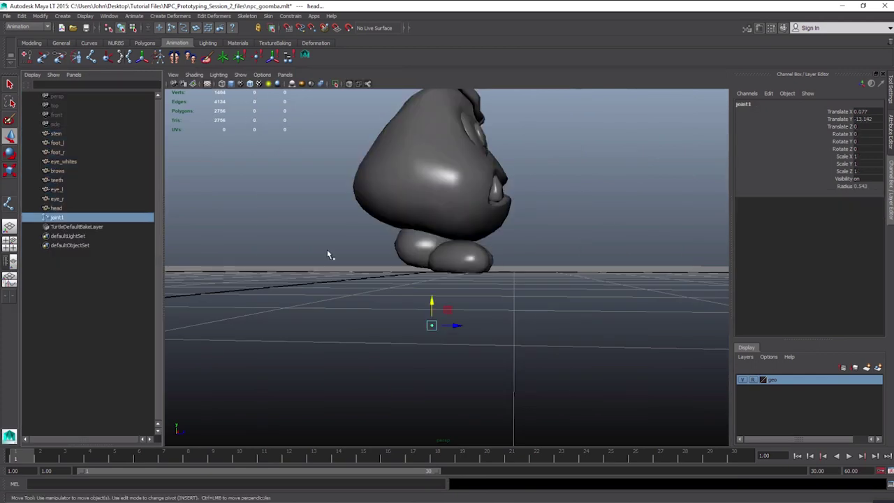
pyautogui.moveTo(433, 301); pyautogui.dragTo(430, 255)
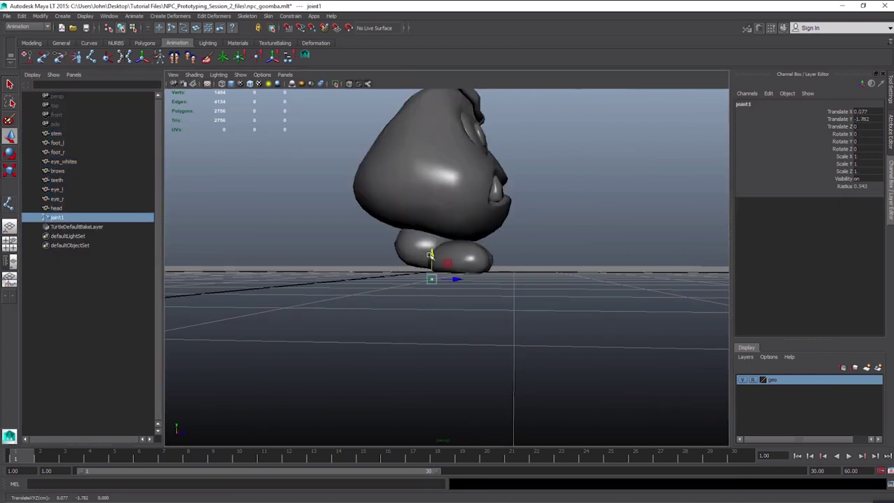
pyautogui.click(890, 131)
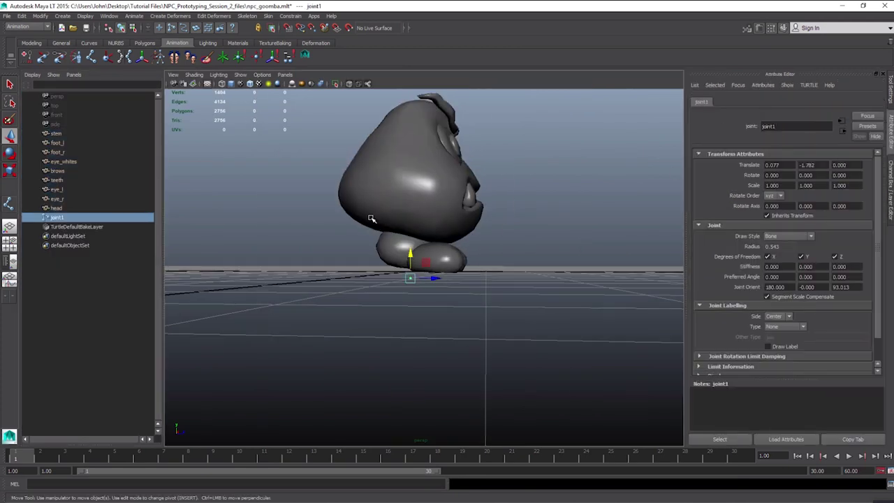
pyautogui.moveTo(403, 248); pyautogui.dragTo(408, 240)
pyautogui.click(807, 164)
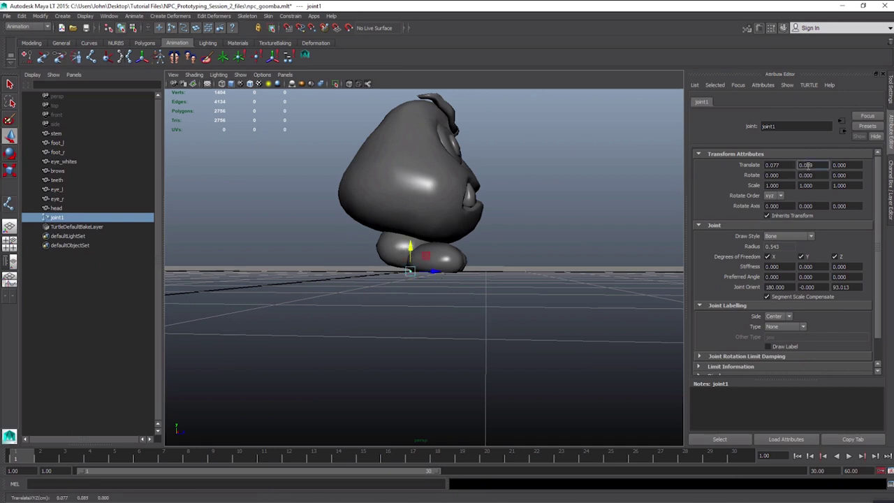
pyautogui.doubleClick(808, 165)
pyautogui.write('0')
pyautogui.press('Return')
# Rename joint1 to root
pyautogui.keyDown('alt'); pyautogui.moveTo(524, 286); pyautogui.dragTo(366, 275); pyautogui.keyUp('alt')
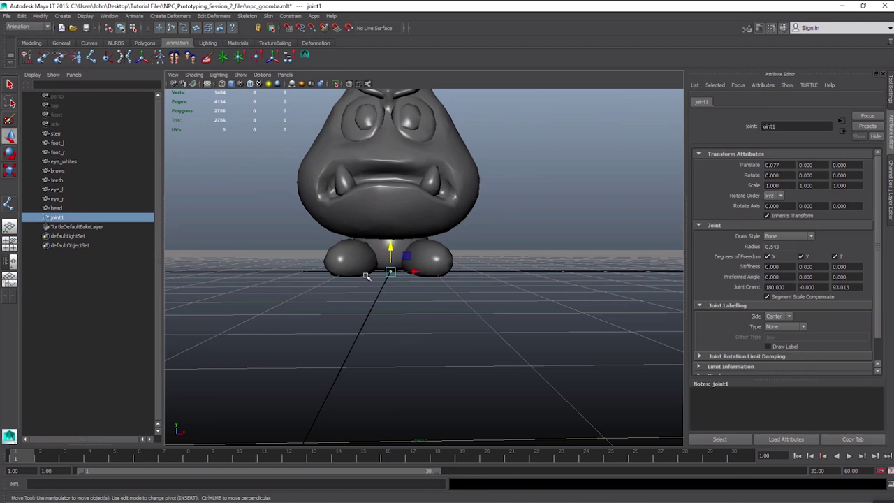
pyautogui.keyDown('alt'); pyautogui.moveTo(355, 278); pyautogui.dragTo(266, 248); pyautogui.keyUp('alt')
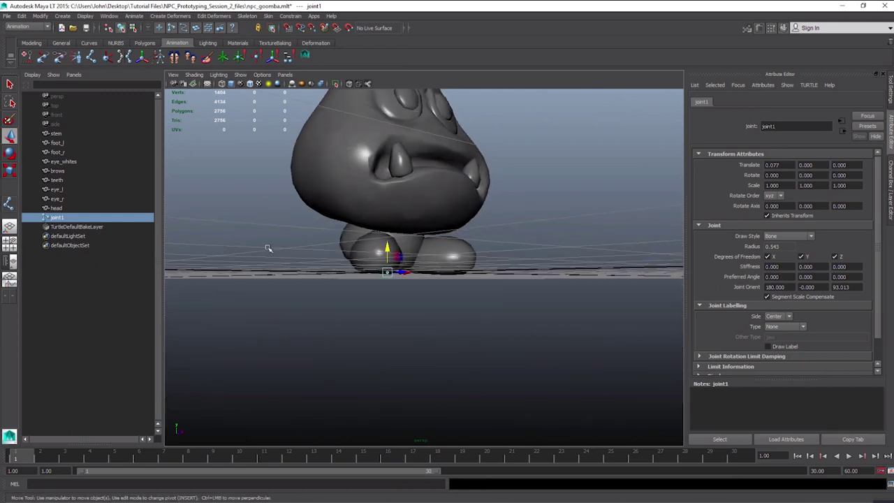
pyautogui.doubleClick(58, 219)
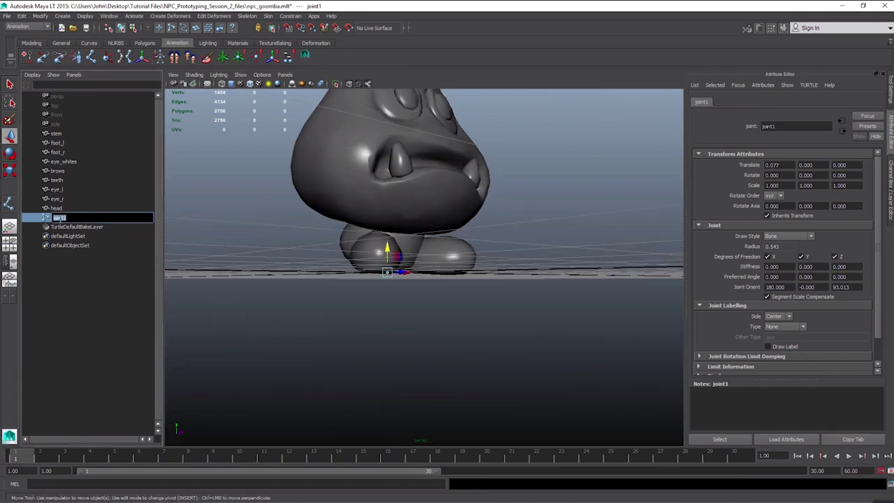
pyautogui.write('root')
pyautogui.press('Return')
# Continue the skeleton from the root joint in the front view by placing a child joint at the top of the stem
pyautogui.keyDown('alt'); pyautogui.moveTo(303, 284); pyautogui.dragTo(439, 273); pyautogui.keyUp('alt')
pyautogui.keyDown('alt'); pyautogui.moveTo(441, 273); pyautogui.dragTo(368, 199, button='right'); pyautogui.keyUp('alt')
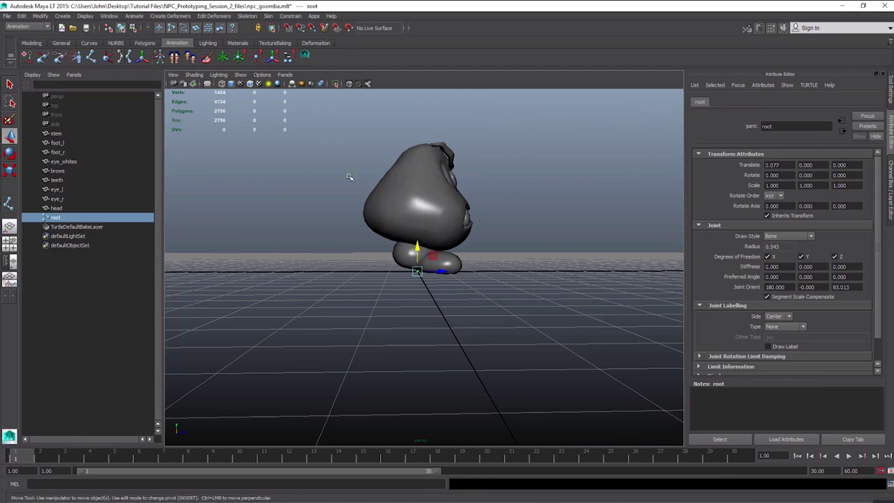
pyautogui.keyDown('alt'); pyautogui.moveTo(480, 268); pyautogui.dragTo(385, 289); pyautogui.keyUp('alt')
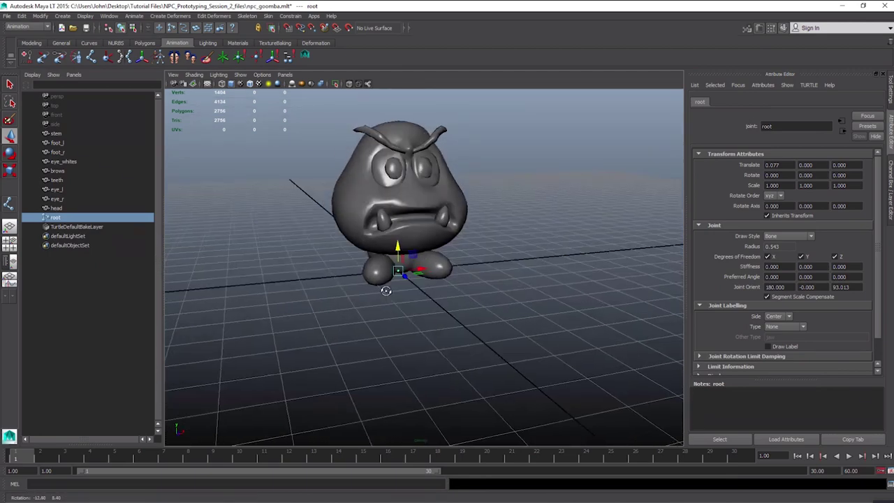
pyautogui.keyDown('alt'); pyautogui.moveTo(385, 289); pyautogui.dragTo(448, 319, button='right'); pyautogui.keyUp('alt')
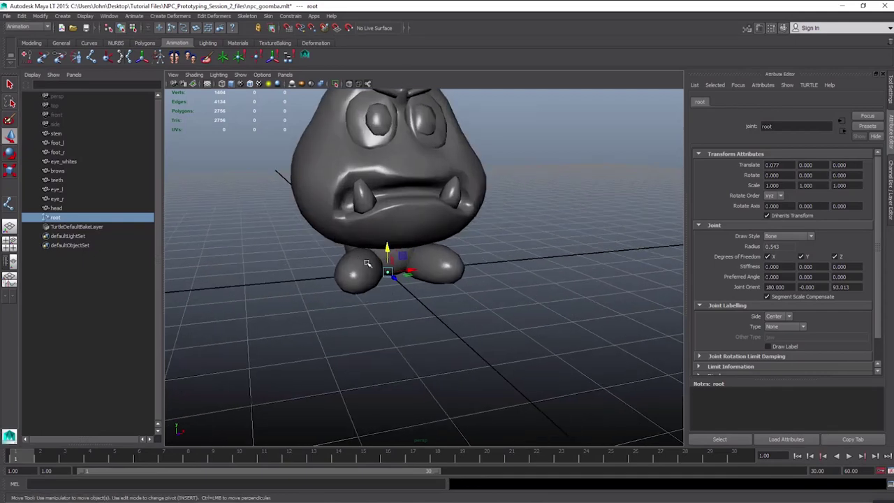
pyautogui.moveTo(368, 288)
pyautogui.keyDown('alt'); pyautogui.mouseDown()
pyautogui.moveTo(373, 269)
pyautogui.moveTo(366, 287)
pyautogui.mouseUp(); pyautogui.keyUp('alt')
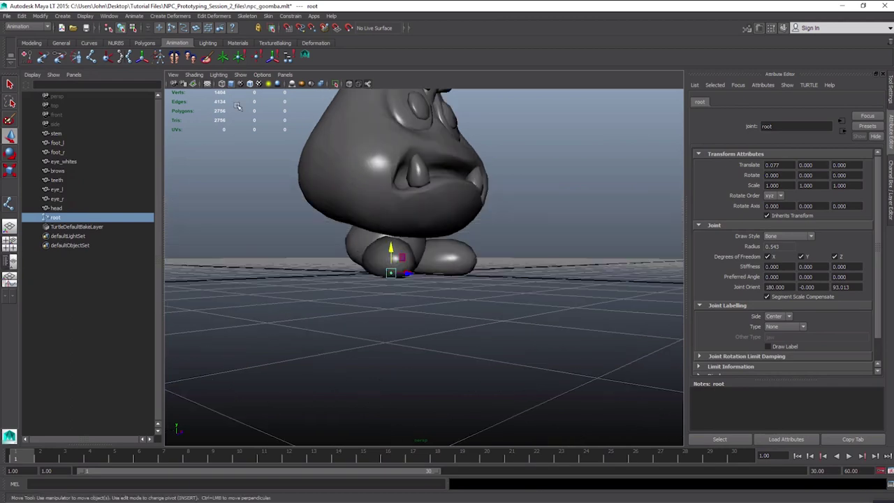
pyautogui.click(10, 243)
pyautogui.press('space')
pyautogui.scroll(2, 327, 235)
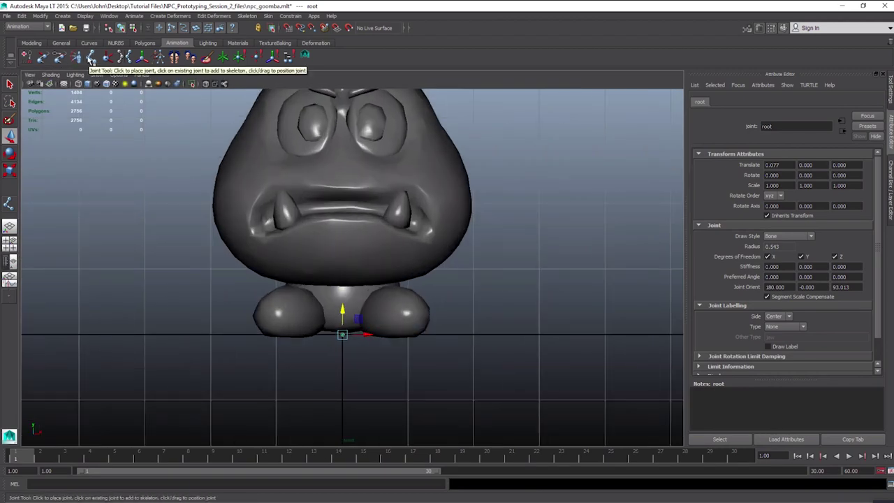
pyautogui.click(91, 57)
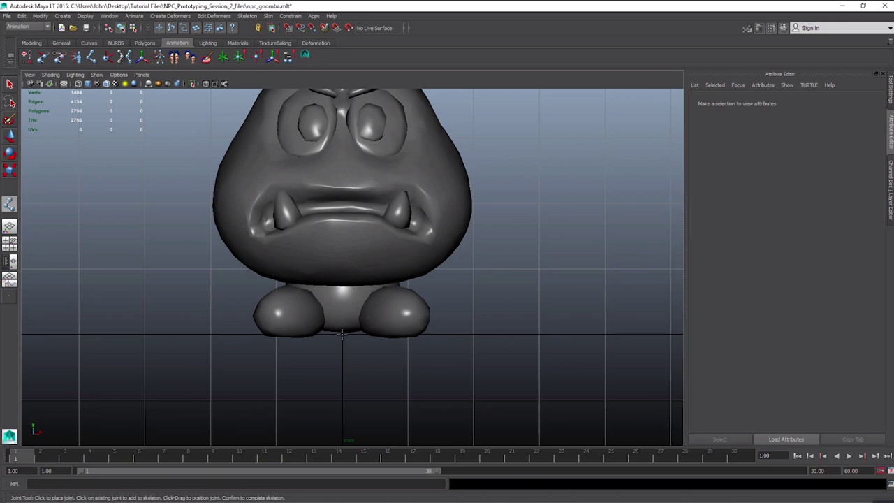
pyautogui.click(342, 334)
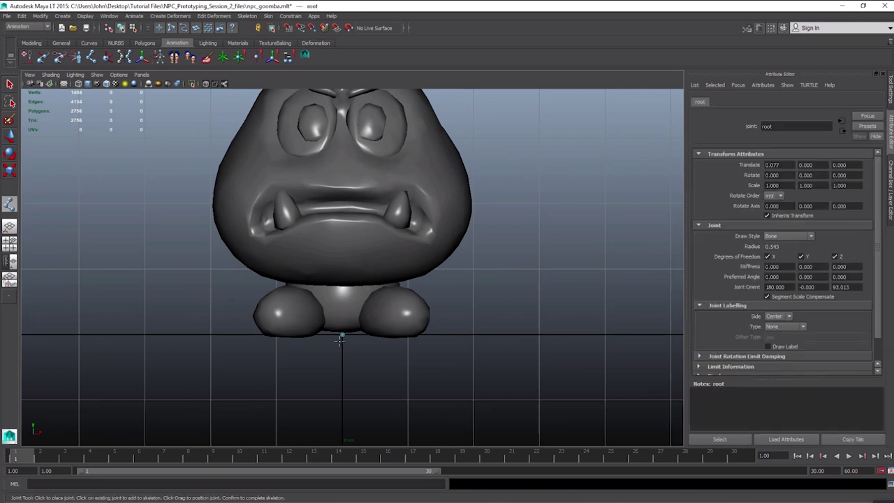
pyautogui.click(342, 286)
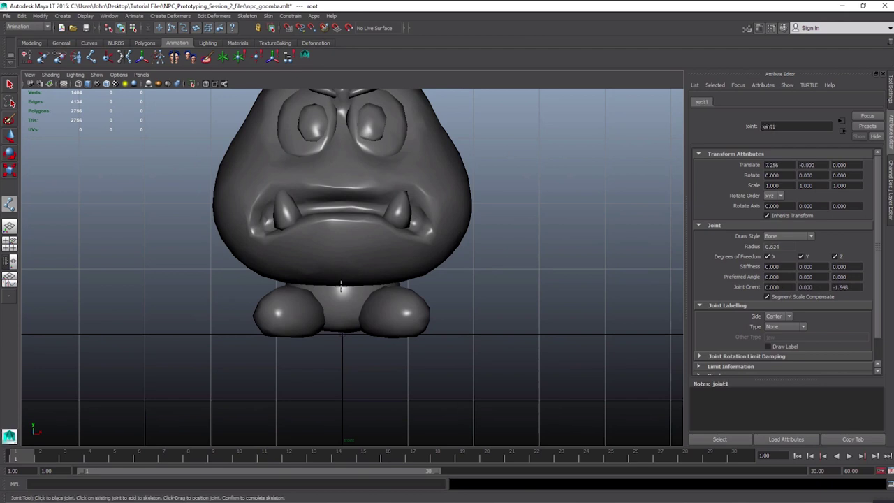
# Inspect the root joint and its child joint1 from a perspective angle, framed on joint1
pyautogui.click(10, 226)
pyautogui.click(56, 218)
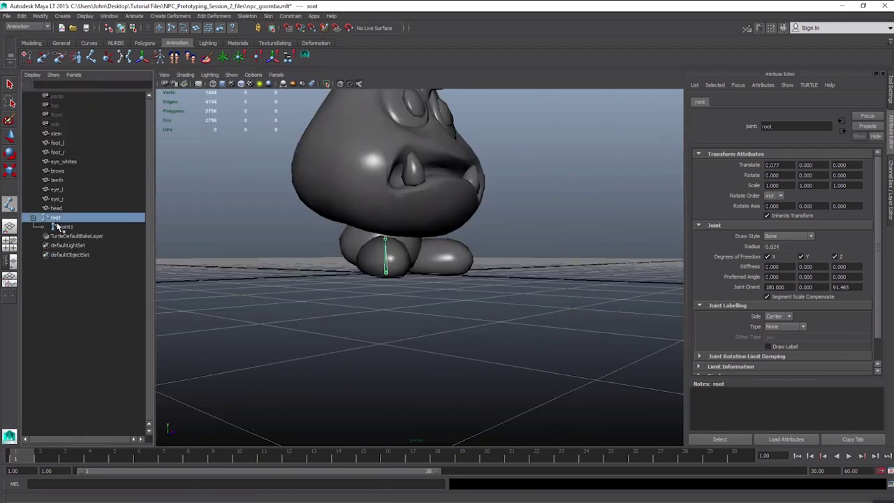
pyautogui.click(64, 227)
pyautogui.press('f')
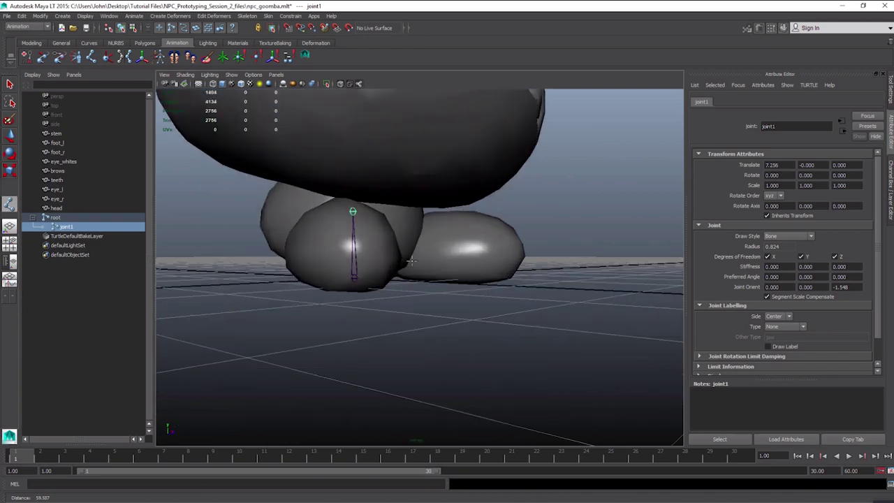
pyautogui.keyDown('alt'); pyautogui.moveTo(381, 252); pyautogui.dragTo(286, 241); pyautogui.keyUp('alt')
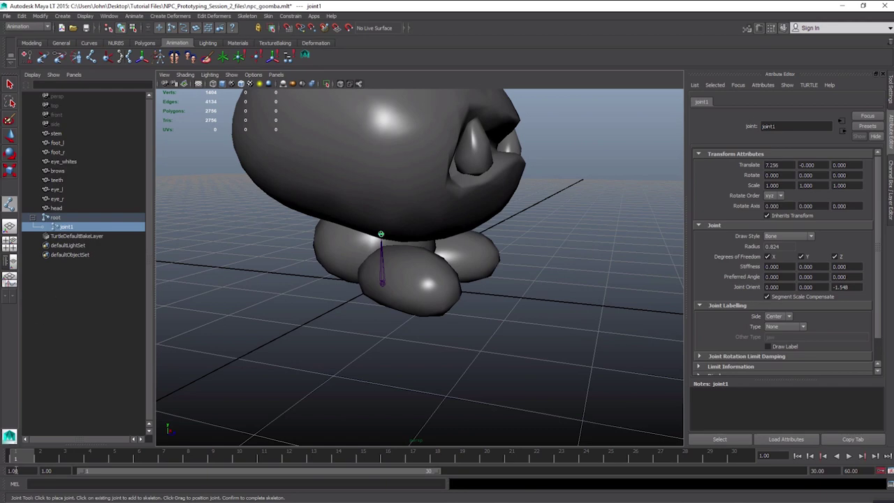
# Turn on X-Ray Joints shading in the front view so the skeleton shows through the goomba meshes
pyautogui.click(10, 242)
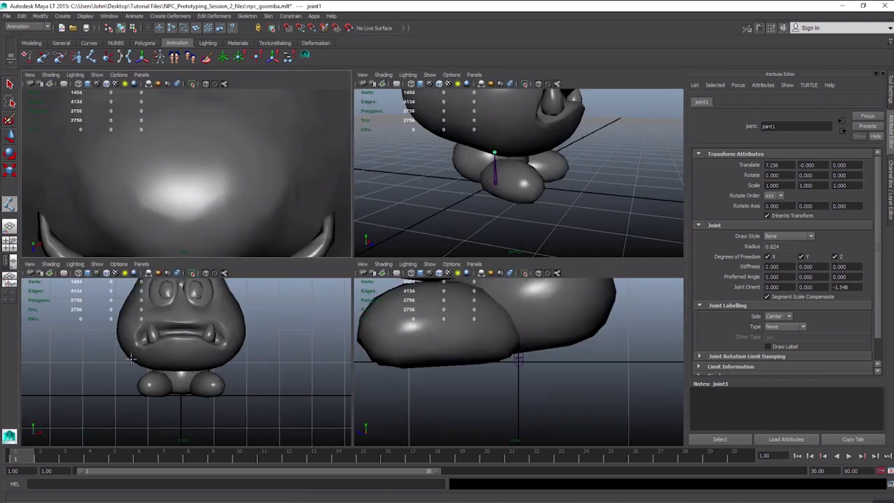
pyautogui.press('space')
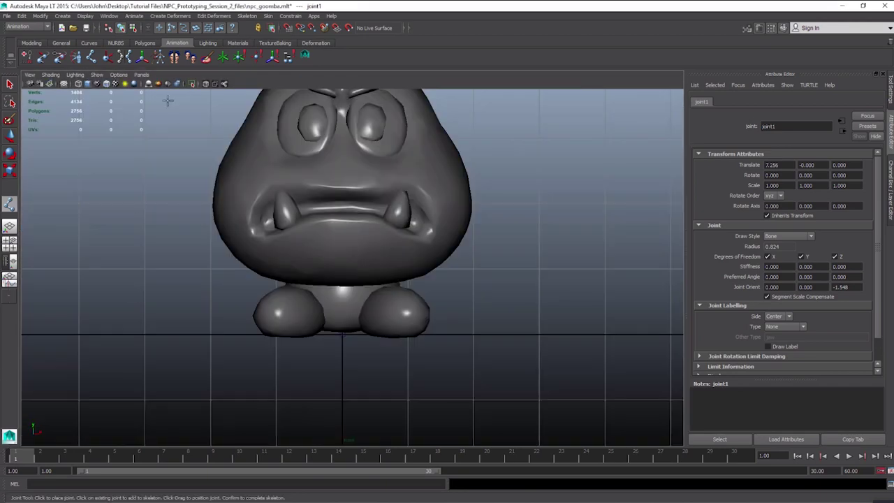
pyautogui.click(96, 74)
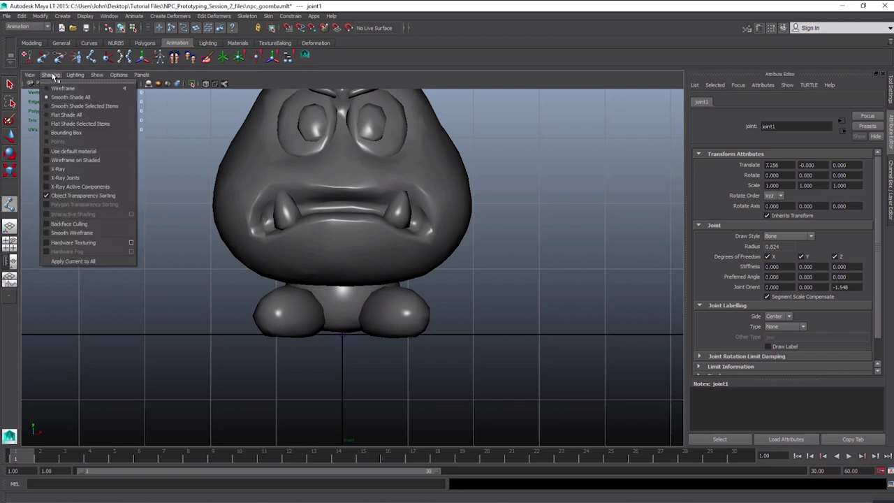
pyautogui.click(64, 178)
pyautogui.scroll(2, 331, 294)
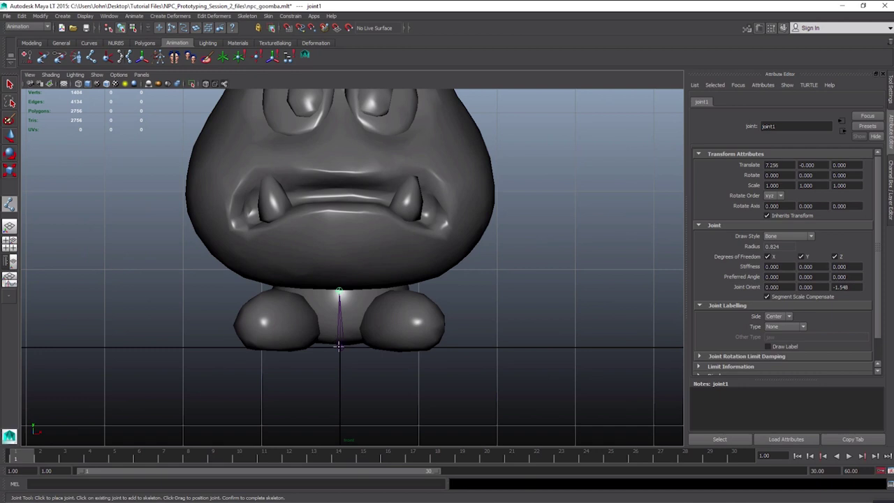
# Extend the skeleton from joint1 with the Joint Tool by placing a child joint mid-face, between the eyes and mouth
pyautogui.click(90, 56)
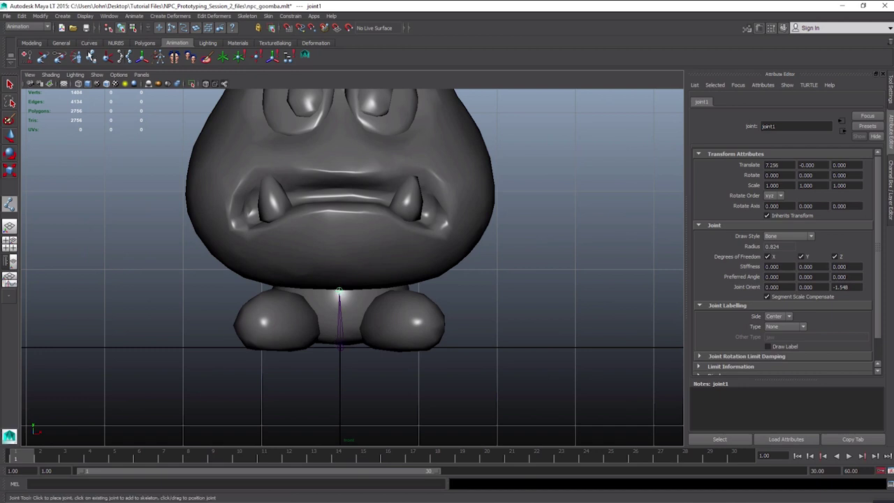
pyautogui.click(338, 289)
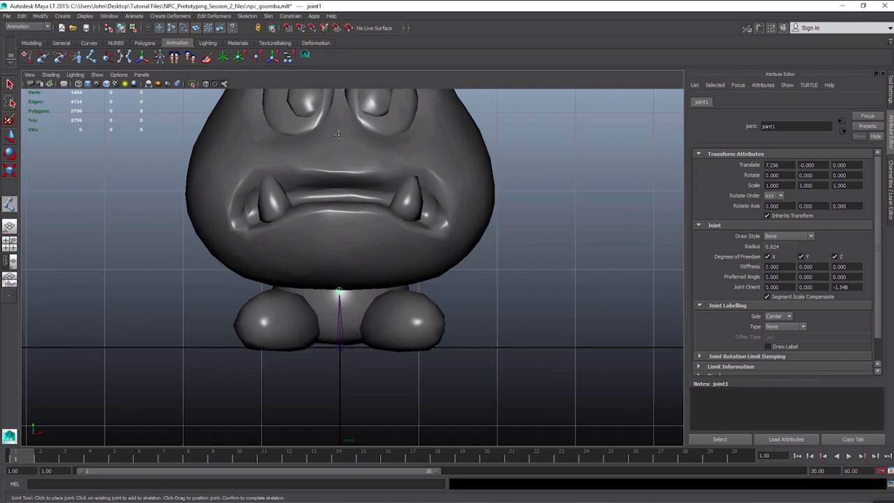
pyautogui.keyDown('alt'); pyautogui.moveTo(337, 134); pyautogui.dragTo(329, 239, button='middle'); pyautogui.keyUp('alt')
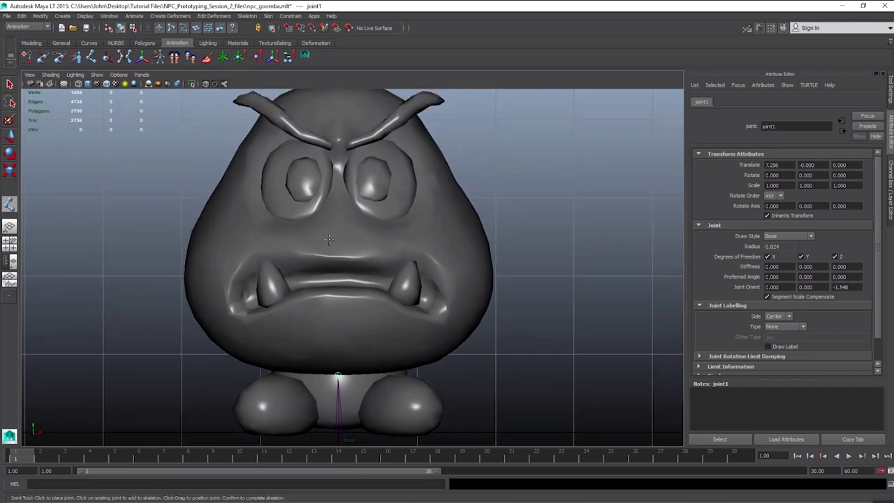
pyautogui.click(337, 215)
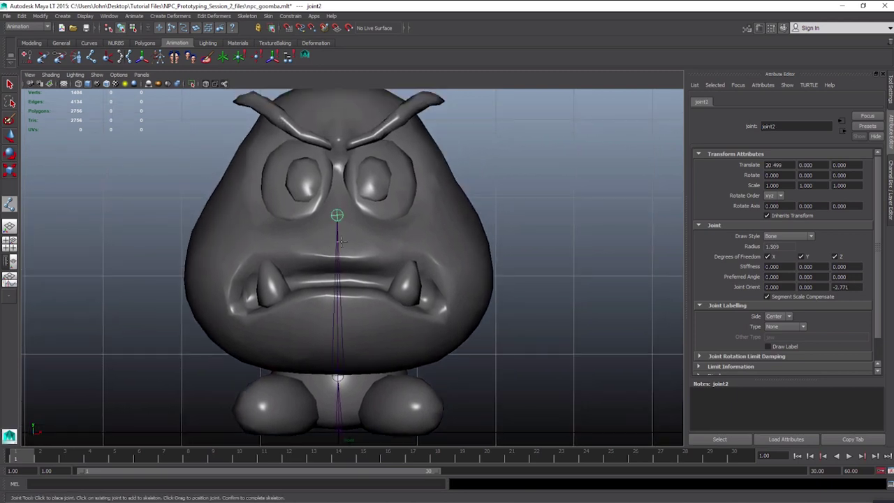
# Rename joint1, the child of the root joint, as stem
pyautogui.click(10, 245)
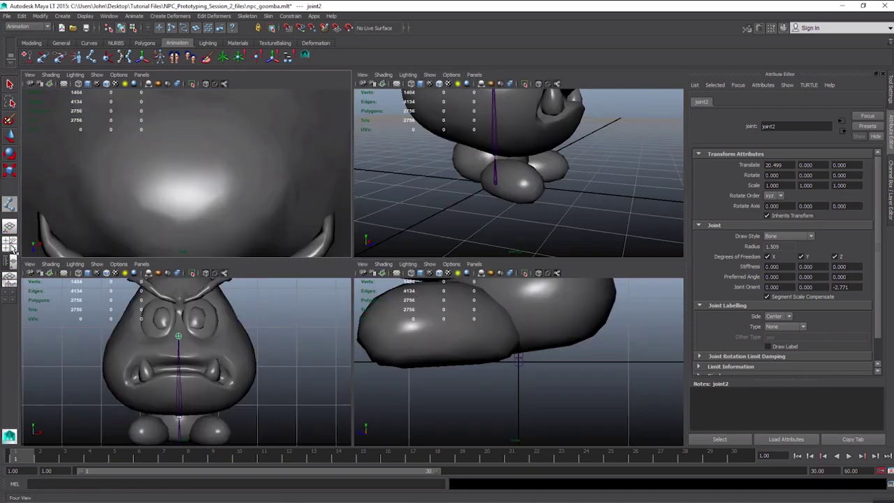
pyautogui.click(10, 260)
pyautogui.scroll(-3, 412, 278)
pyautogui.scroll(-2, 413, 278)
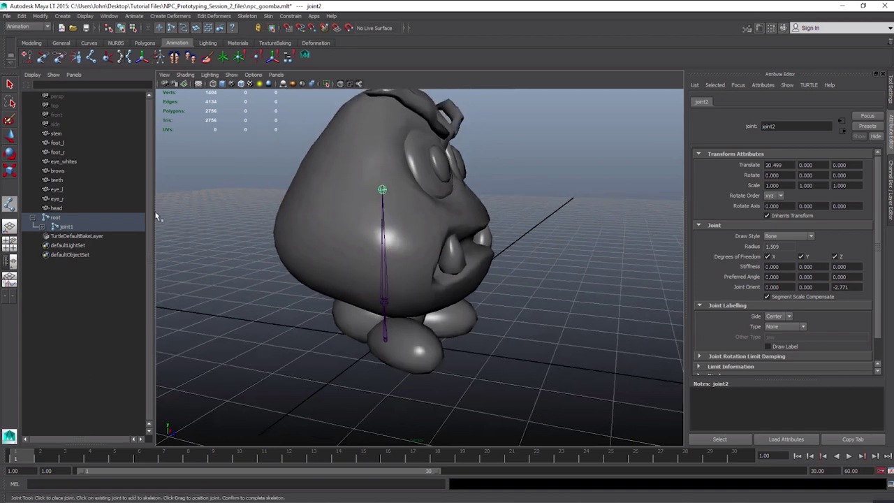
pyautogui.click(43, 227)
pyautogui.click(57, 218)
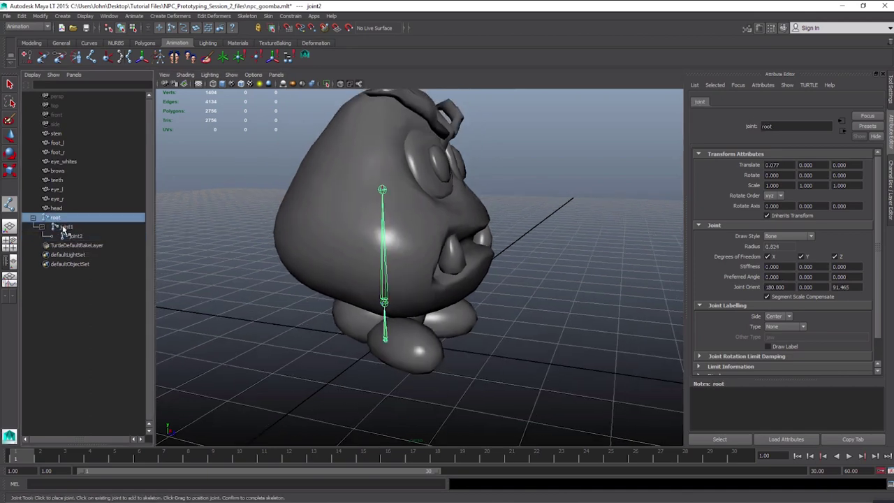
pyautogui.click(66, 228)
pyautogui.doubleClick(67, 228)
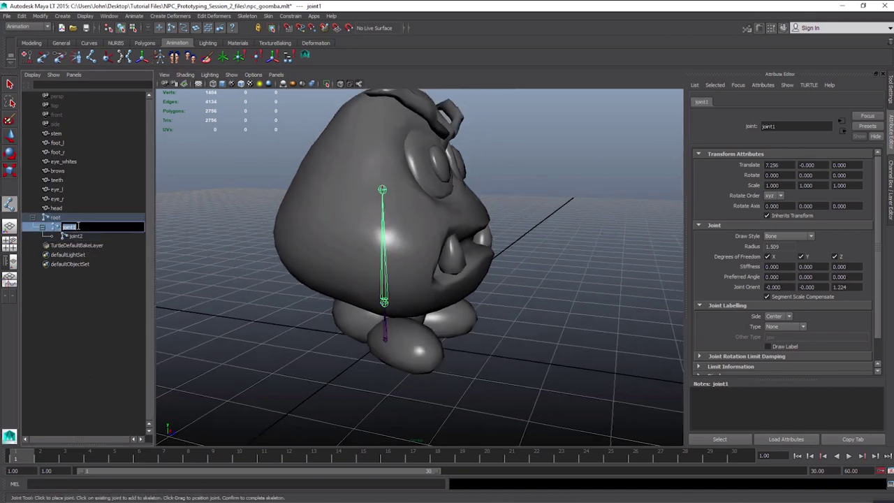
pyautogui.write('stem')
pyautogui.press('Return')
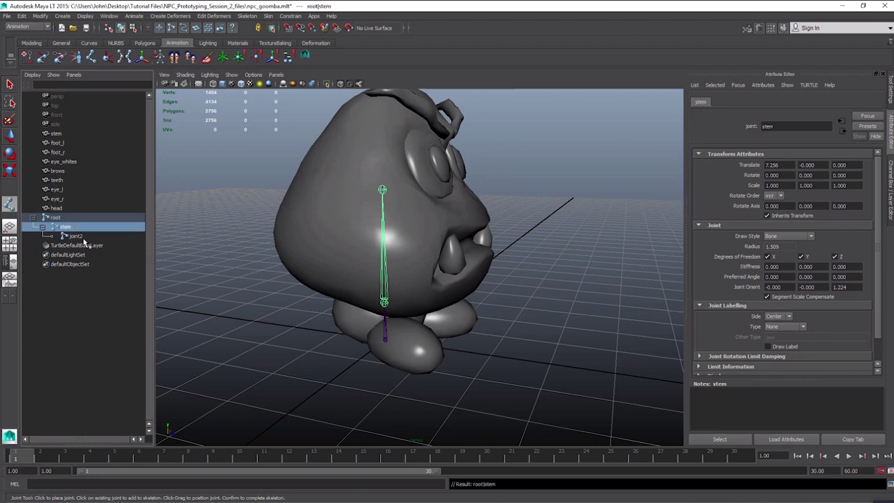
# Rename joint2, the end joint under the stem joint, as head
pyautogui.click(78, 238)
pyautogui.doubleClick(78, 236)
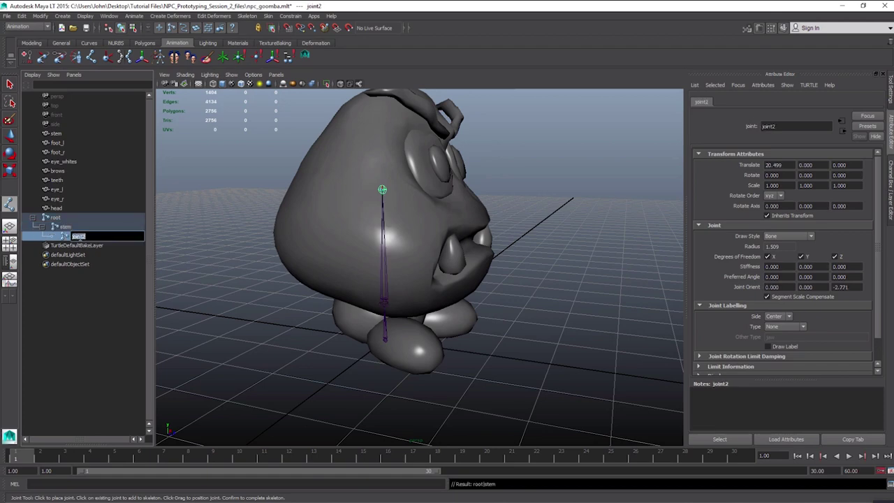
pyautogui.write('head')
pyautogui.press('Return')
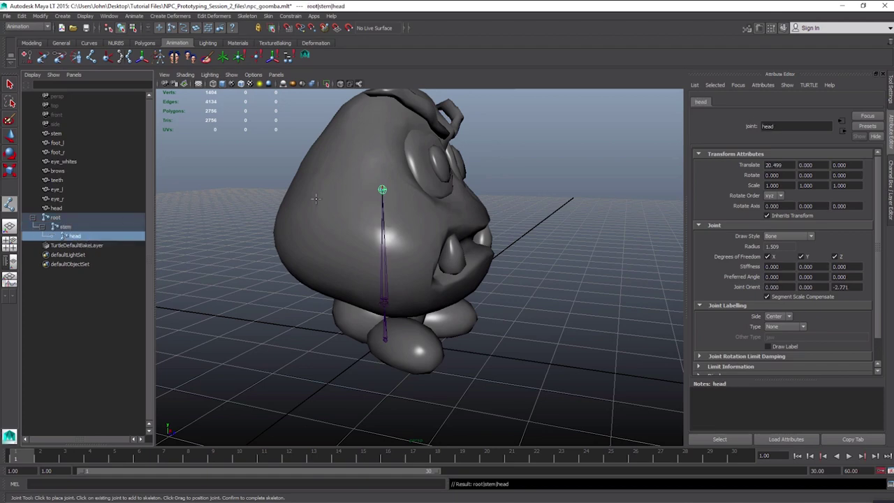
# Examine the stem and head joints, reviewing the stem joint's attributes, its channels and the Joint Tool settings
pyautogui.keyDown('alt'); pyautogui.moveTo(328, 224); pyautogui.dragTo(364, 230); pyautogui.keyUp('alt')
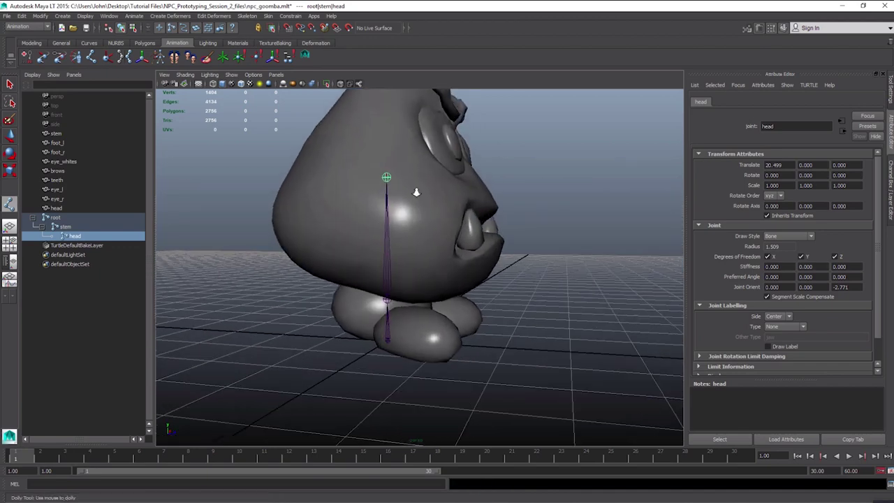
pyautogui.keyDown('alt'); pyautogui.moveTo(414, 192); pyautogui.dragTo(423, 184); pyautogui.keyUp('alt')
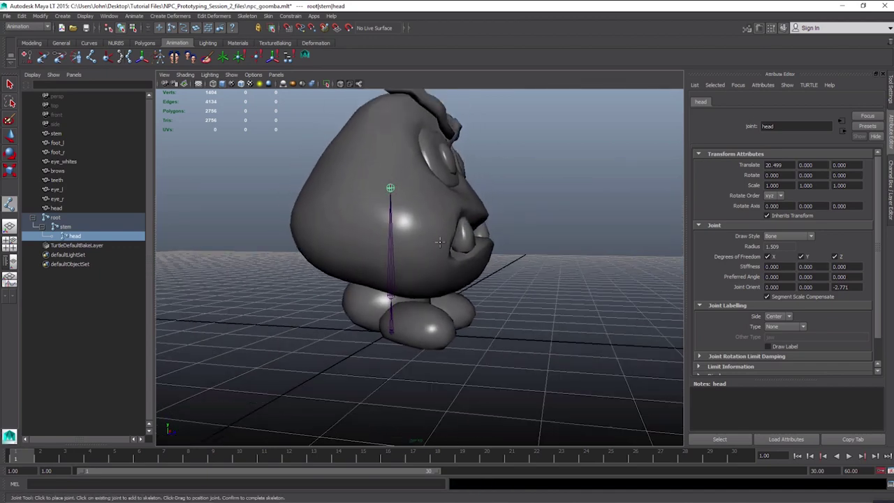
pyautogui.click(65, 226)
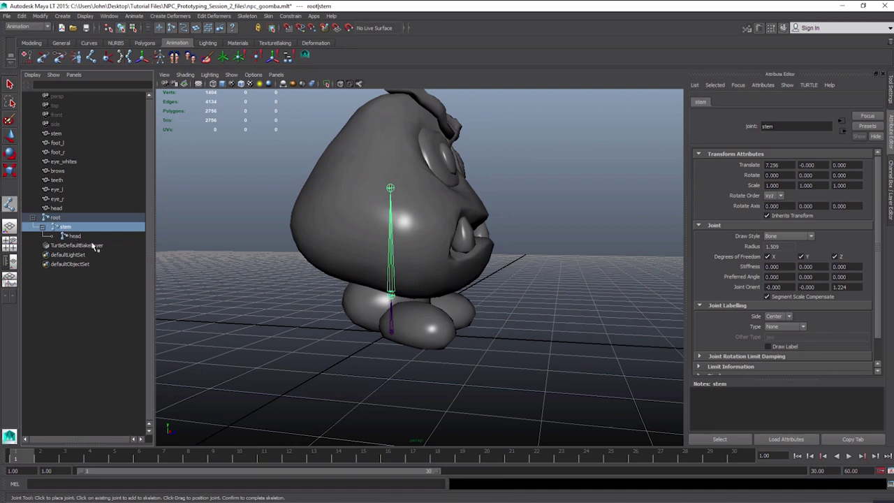
pyautogui.click(74, 237)
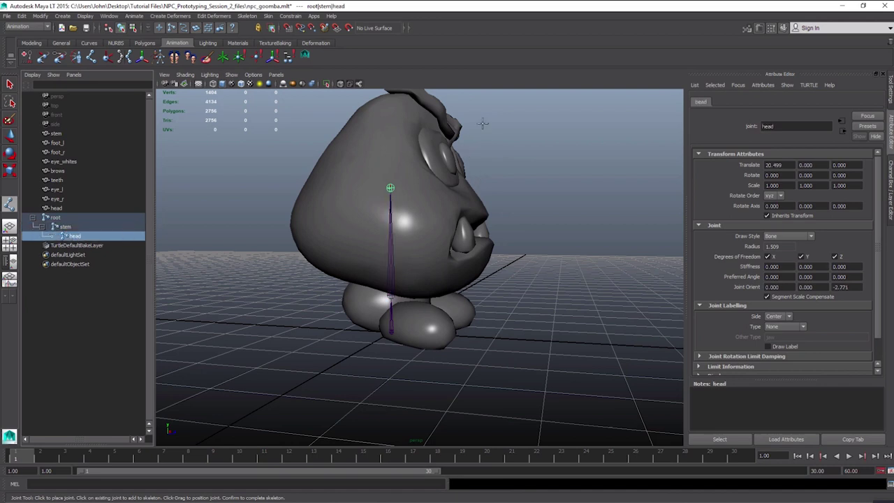
pyautogui.press('Up')
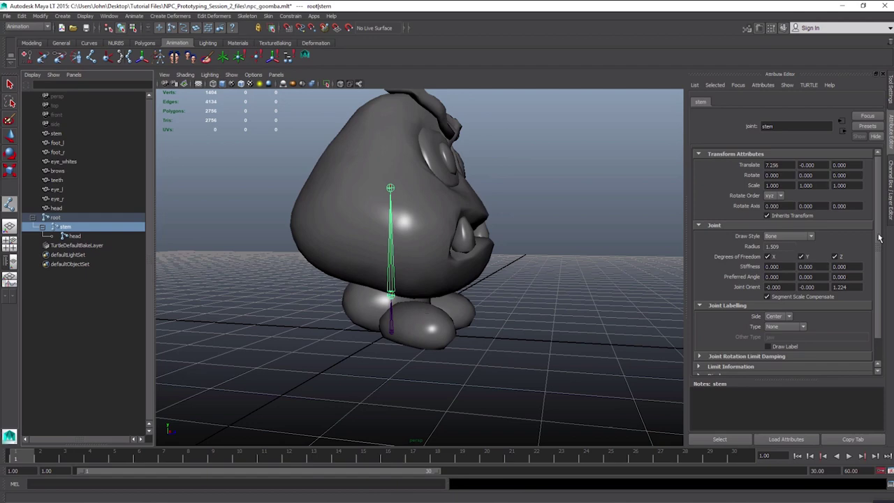
pyautogui.scroll(-2, 804, 215)
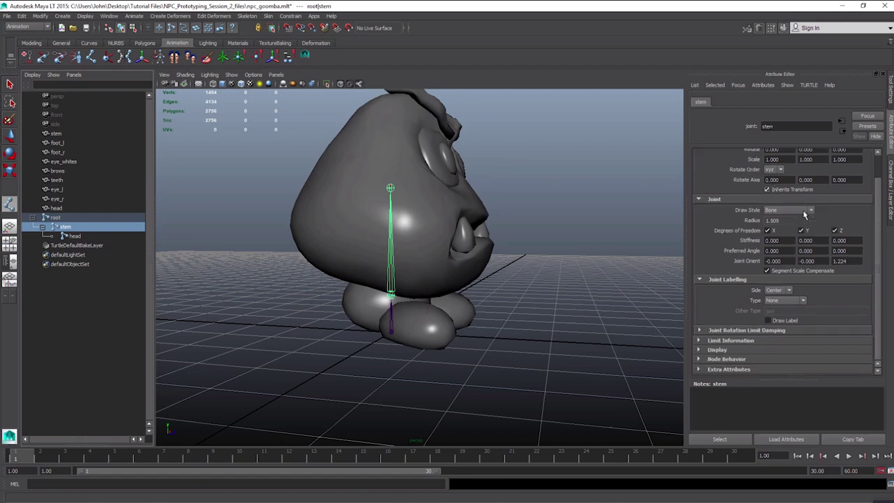
pyautogui.scroll(2, 805, 216)
pyautogui.click(886, 179)
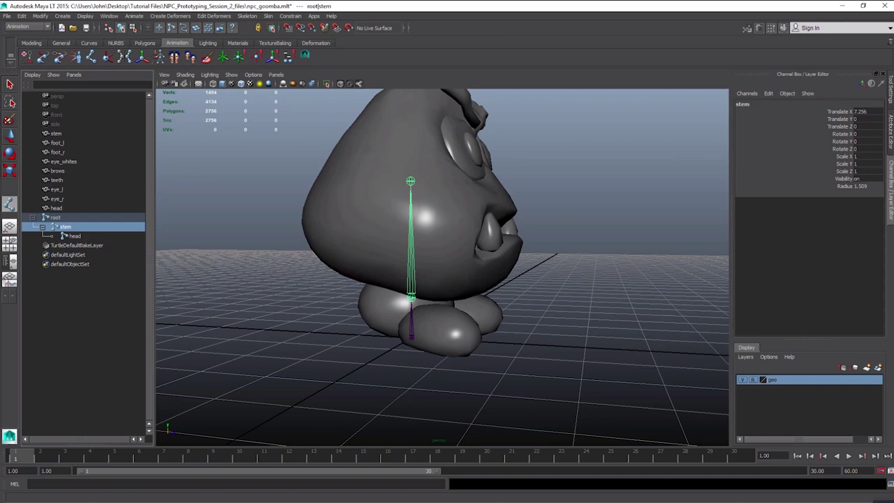
pyautogui.click(891, 146)
pyautogui.click(891, 94)
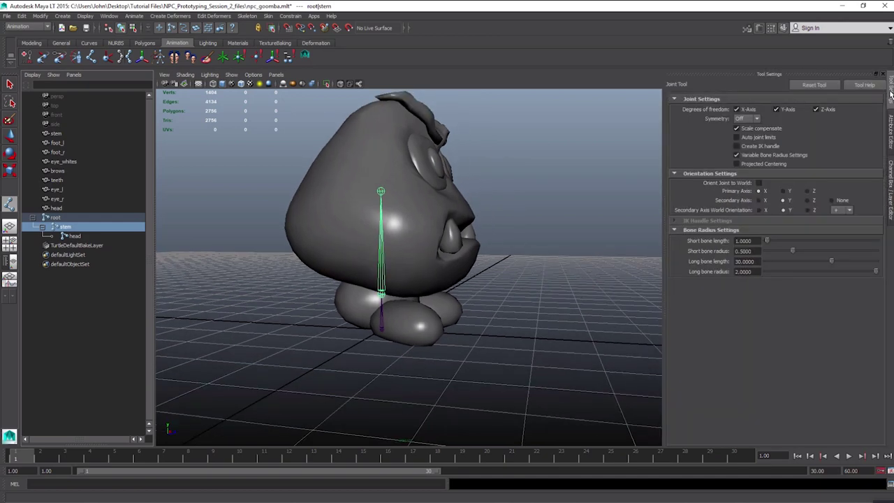
pyautogui.click(891, 136)
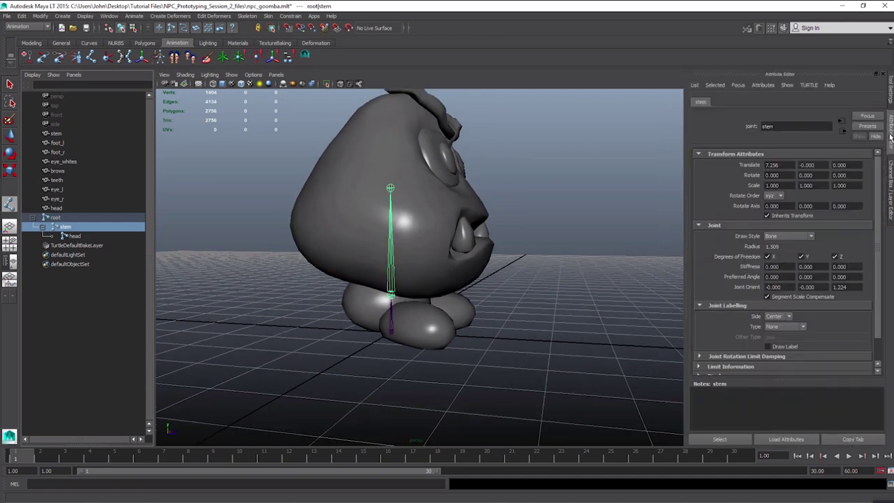
pyautogui.scroll(-2, 810, 199)
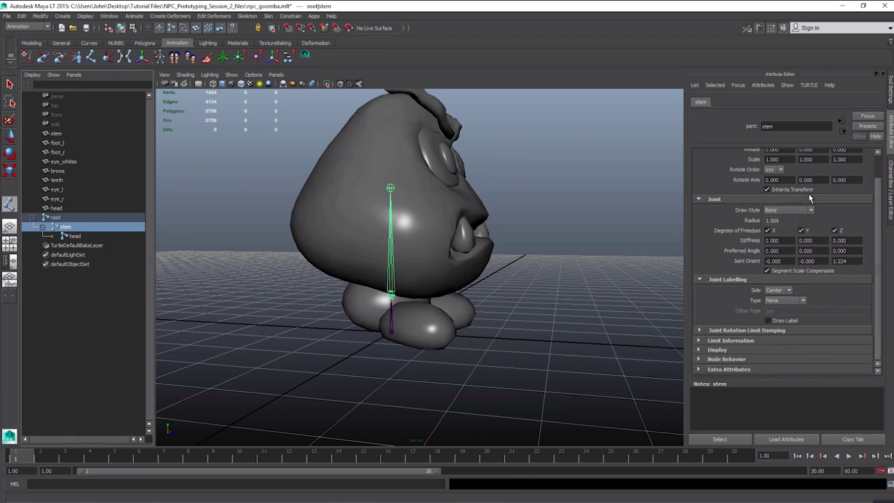
pyautogui.scroll(2, 810, 199)
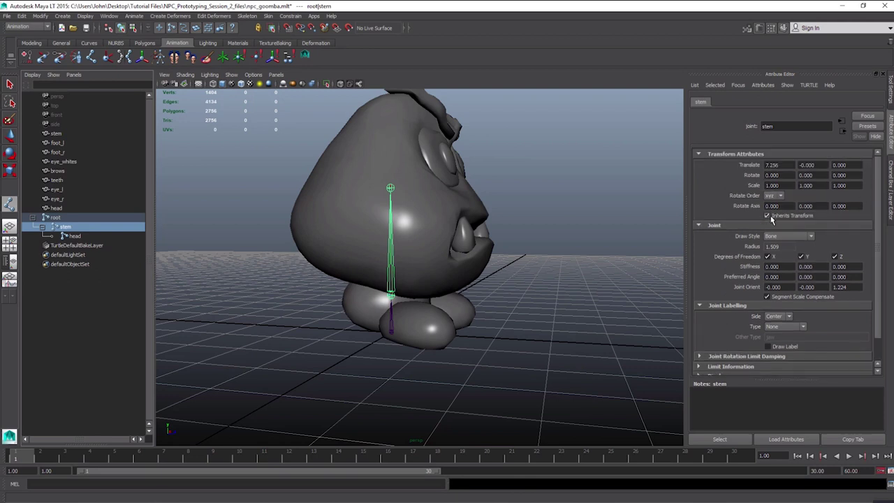
pyautogui.click(890, 209)
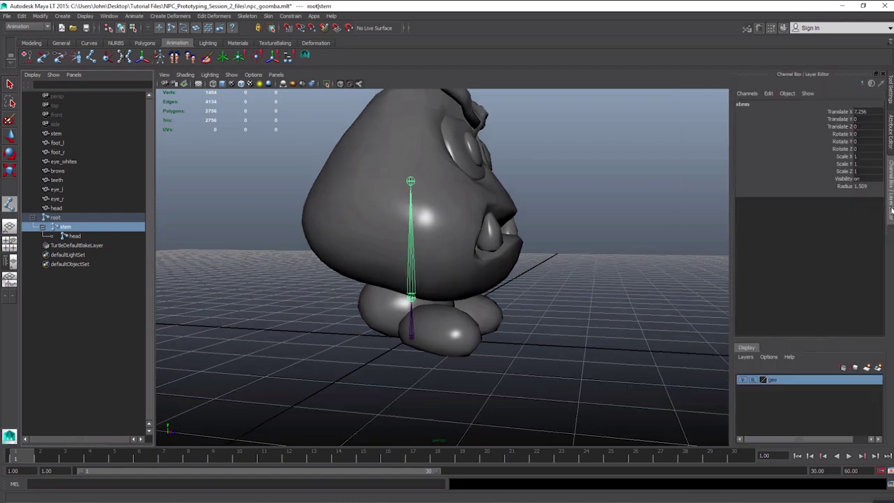
pyautogui.click(890, 142)
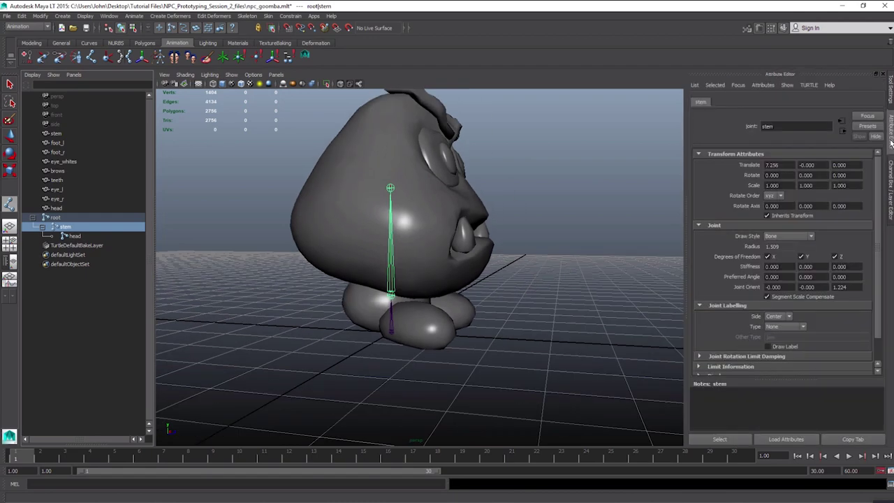
# Check the stem and head joints' placement inside the goomba from several angles, leaving the stem joint selected
pyautogui.keyDown('alt'); pyautogui.moveTo(441, 210); pyautogui.dragTo(442, 238); pyautogui.keyUp('alt')
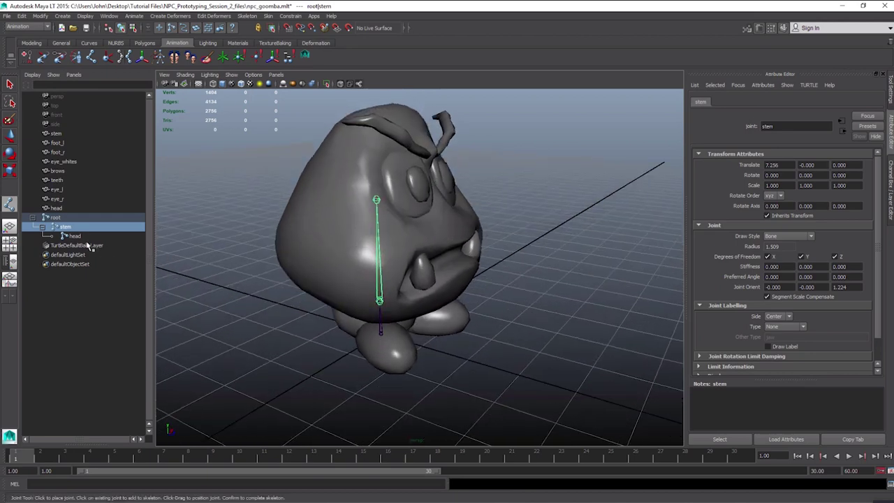
pyautogui.keyDown('alt'); pyautogui.moveTo(231, 243); pyautogui.dragTo(321, 222); pyautogui.keyUp('alt')
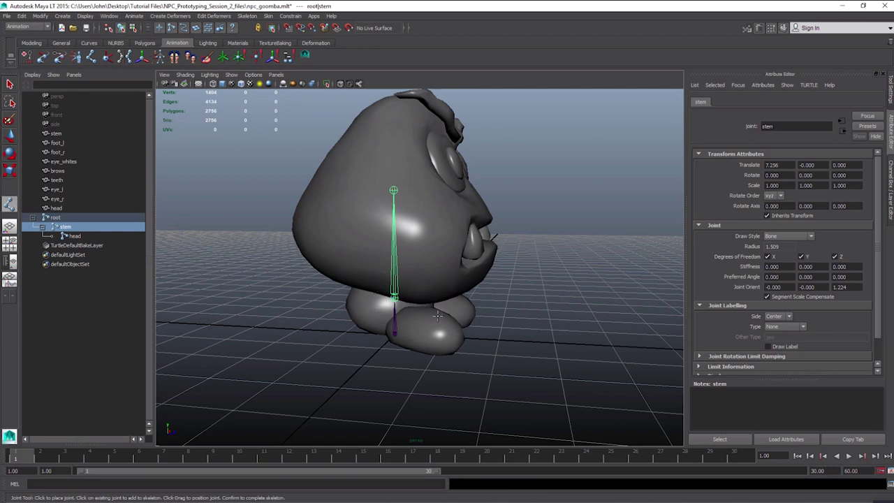
pyautogui.click(74, 236)
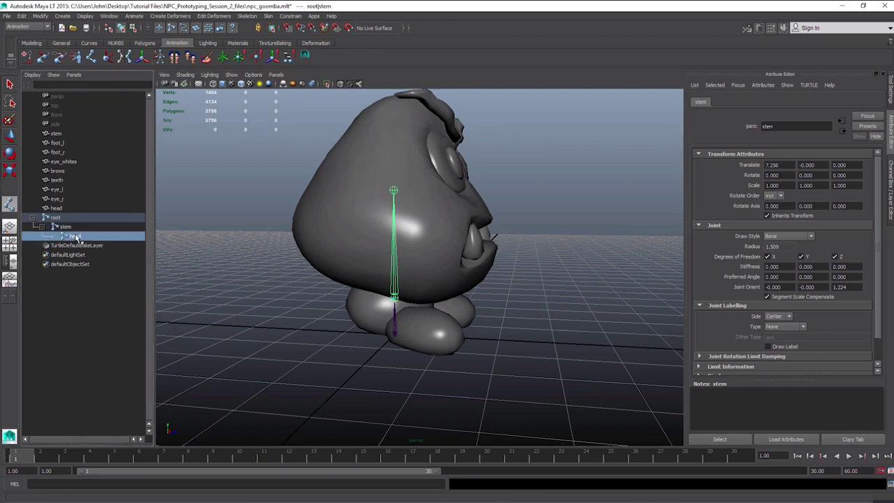
pyautogui.click(68, 231)
pyautogui.scroll(2, 378, 271)
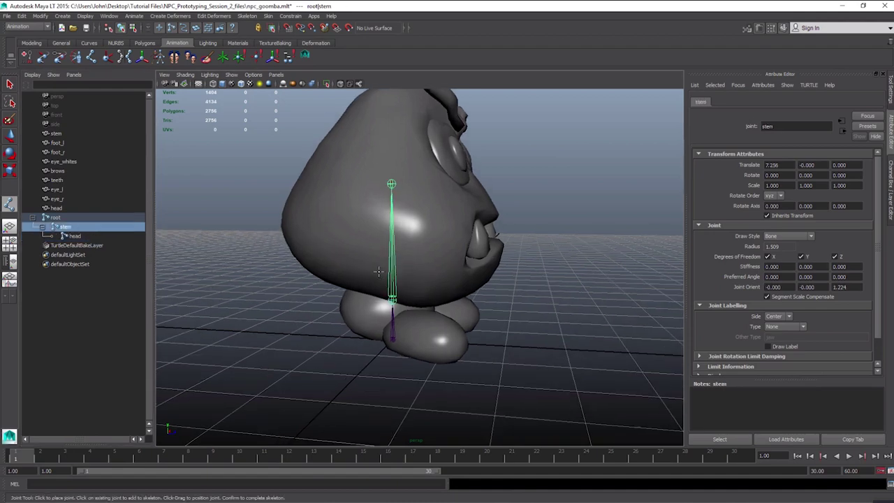
# Review the head, stem and root joints in turn against the mesh, leaving the stem joint selected
pyautogui.keyDown('alt'); pyautogui.moveTo(377, 270); pyautogui.dragTo(355, 296); pyautogui.keyUp('alt')
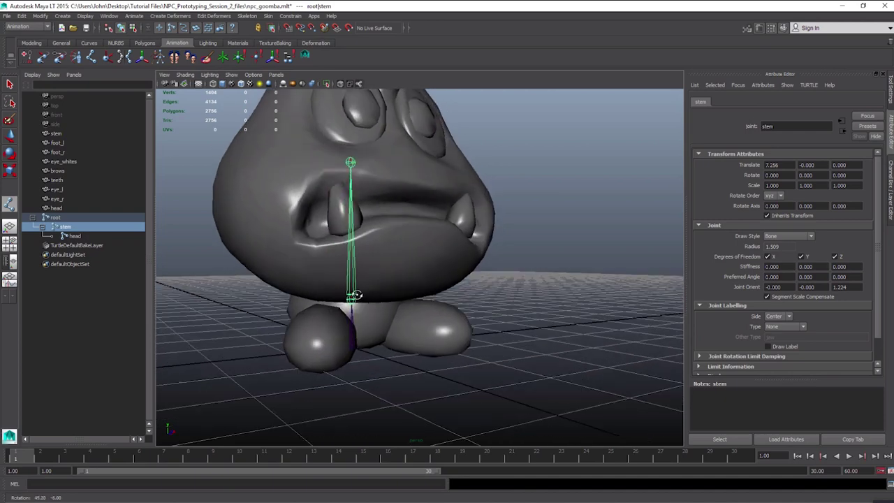
pyautogui.keyDown('alt'); pyautogui.moveTo(279, 268); pyautogui.dragTo(297, 250); pyautogui.keyUp('alt')
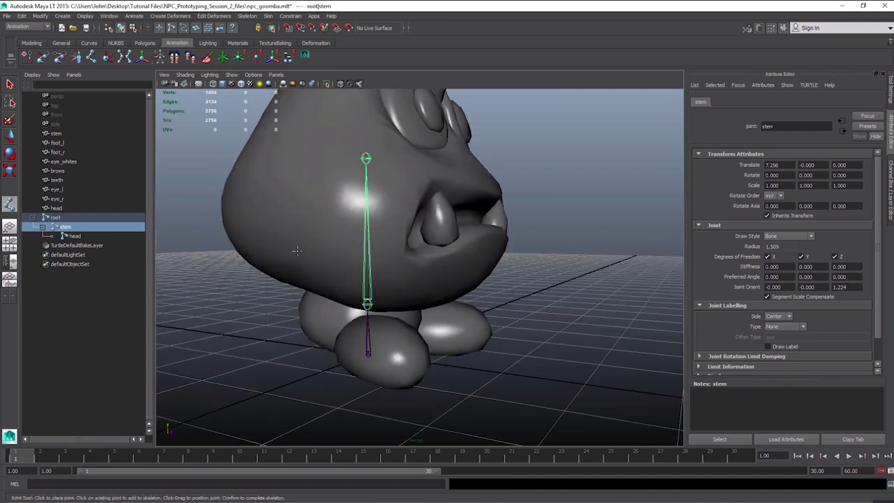
pyautogui.click(75, 237)
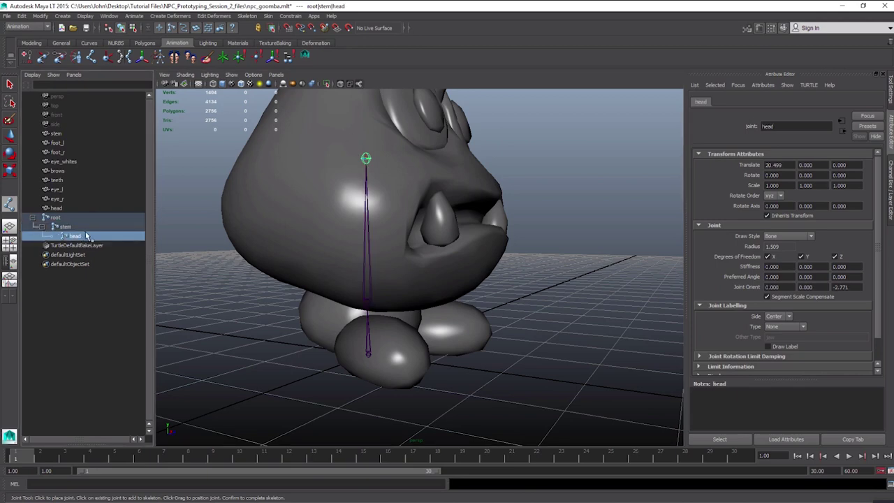
pyautogui.click(66, 228)
pyautogui.click(56, 218)
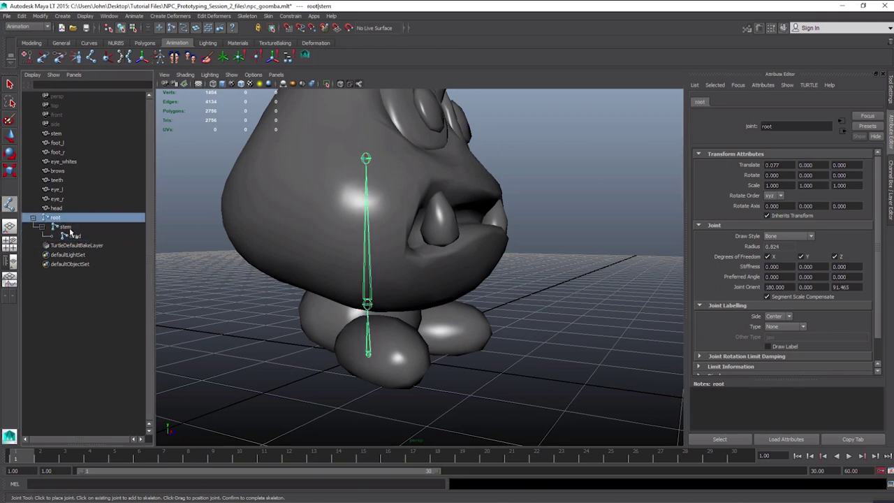
pyautogui.click(67, 228)
pyautogui.keyDown('alt'); pyautogui.moveTo(398, 264); pyautogui.dragTo(347, 307); pyautogui.keyUp('alt')
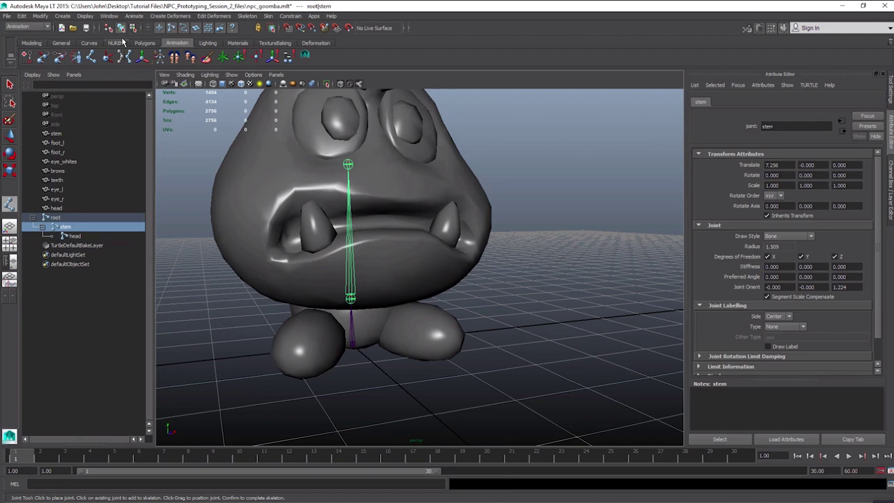
# Set the Joint Tool's symmetry to Z-Axis and compare it with the goomba's orientation
pyautogui.click(247, 16)
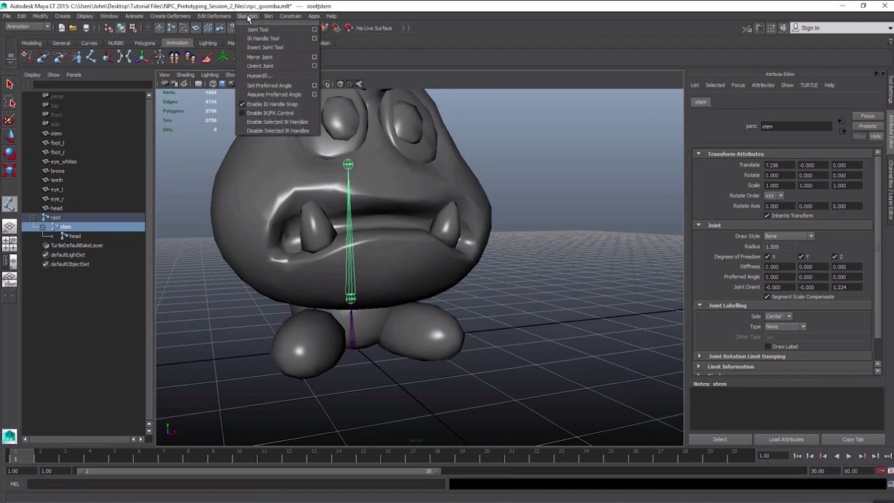
pyautogui.click(315, 30)
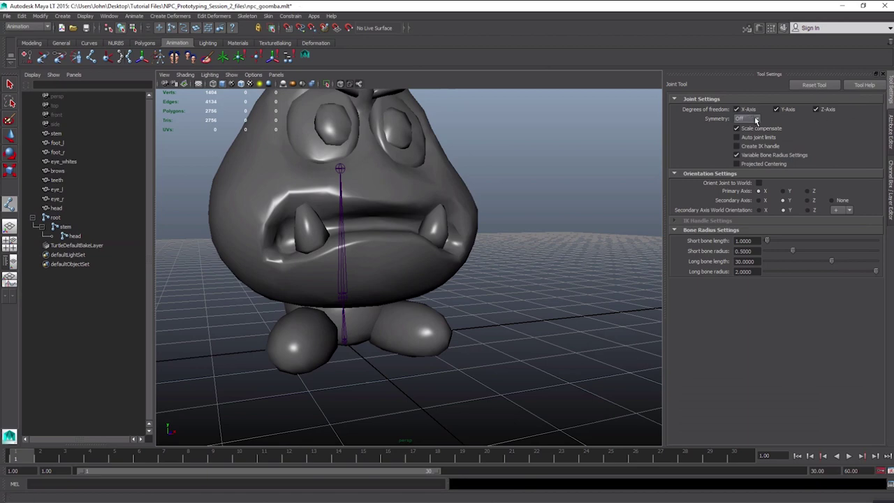
pyautogui.click(755, 120)
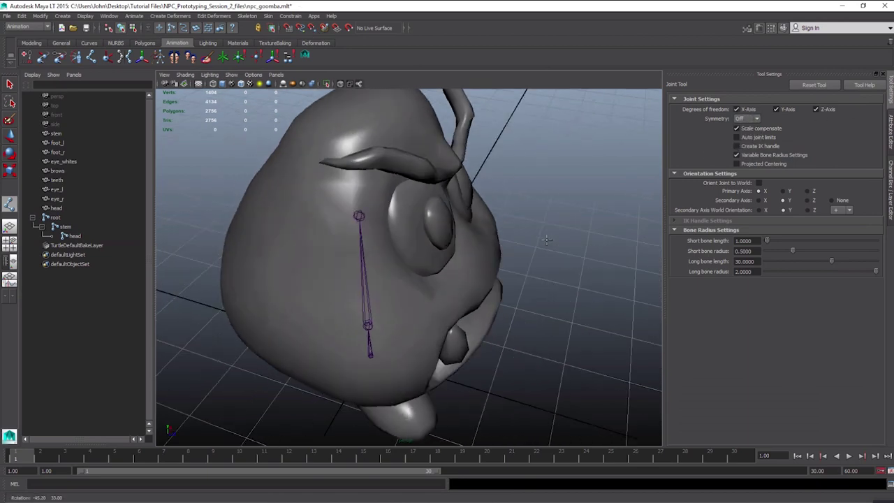
pyautogui.keyDown('alt'); pyautogui.moveTo(524, 203); pyautogui.dragTo(628, 255); pyautogui.keyUp('alt')
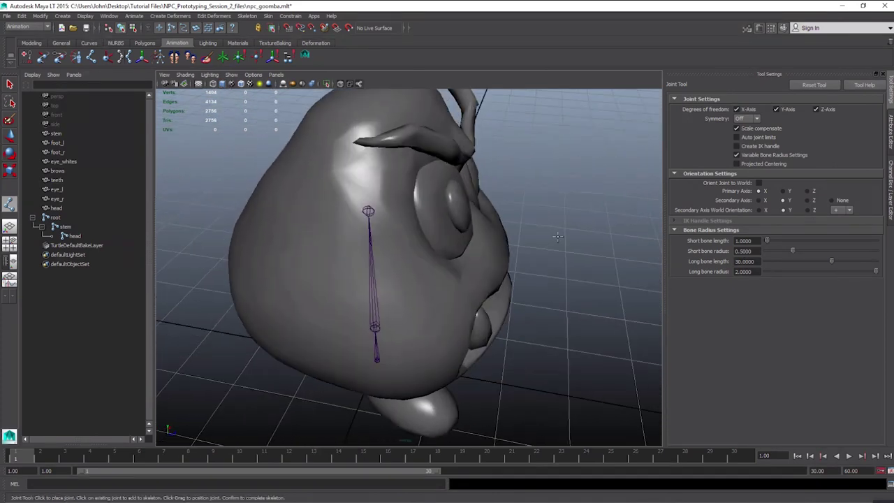
pyautogui.click(757, 120)
pyautogui.click(742, 145)
pyautogui.keyDown('alt'); pyautogui.moveTo(447, 279); pyautogui.dragTo(413, 271); pyautogui.keyUp('alt')
pyautogui.moveTo(413, 270)
pyautogui.keyDown('alt'); pyautogui.mouseDown(button='right')
pyautogui.moveTo(368, 244)
pyautogui.moveTo(410, 280)
pyautogui.mouseUp(button='right'); pyautogui.keyUp('alt')
pyautogui.scroll(-4, 410, 280)
pyautogui.keyDown('alt'); pyautogui.moveTo(410, 280); pyautogui.dragTo(250, 405); pyautogui.keyUp('alt')
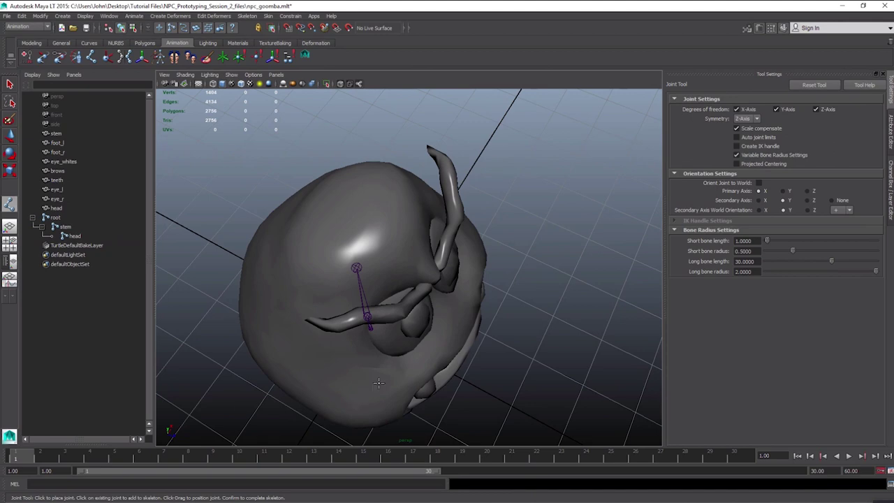
pyautogui.keyDown('alt'); pyautogui.moveTo(378, 383); pyautogui.dragTo(578, 182); pyautogui.keyUp('alt')
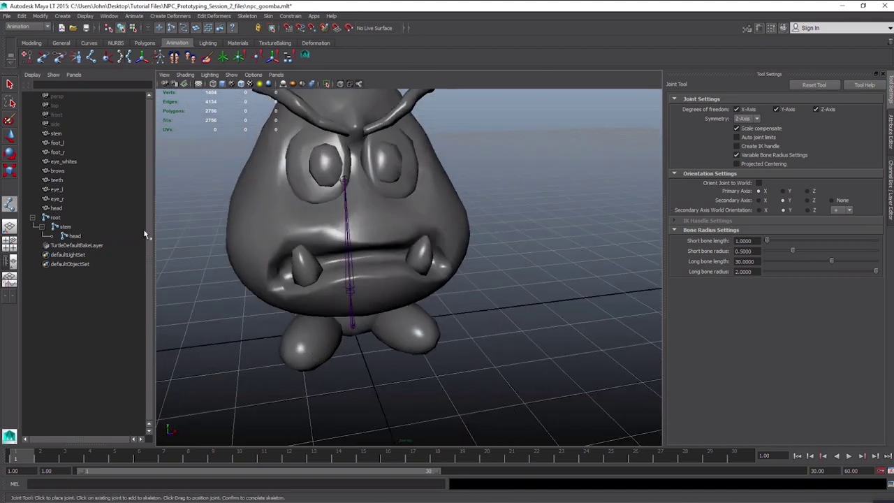
# Try to place a symmetrical pair of joints branching from the stem joint towards the feet, using Z-Axis symmetry
pyautogui.click(64, 229)
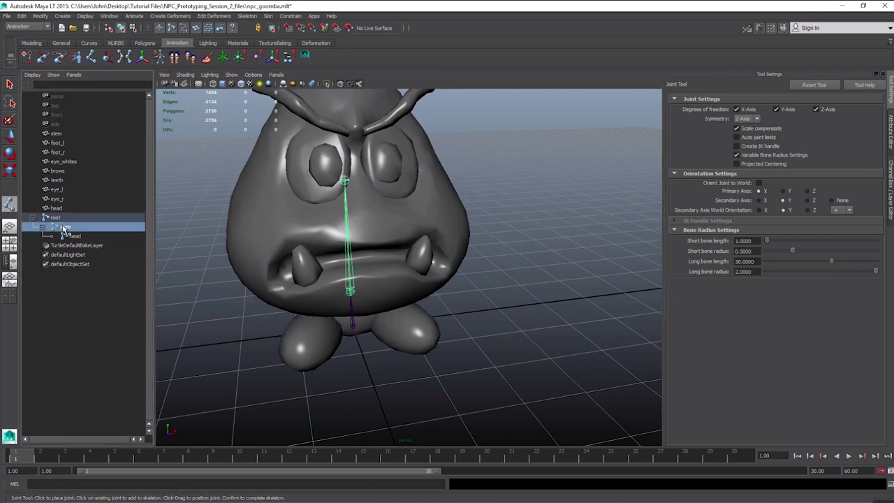
pyautogui.click(343, 300)
pyautogui.keyDown('alt'); pyautogui.moveTo(279, 304); pyautogui.dragTo(398, 318); pyautogui.keyUp('alt')
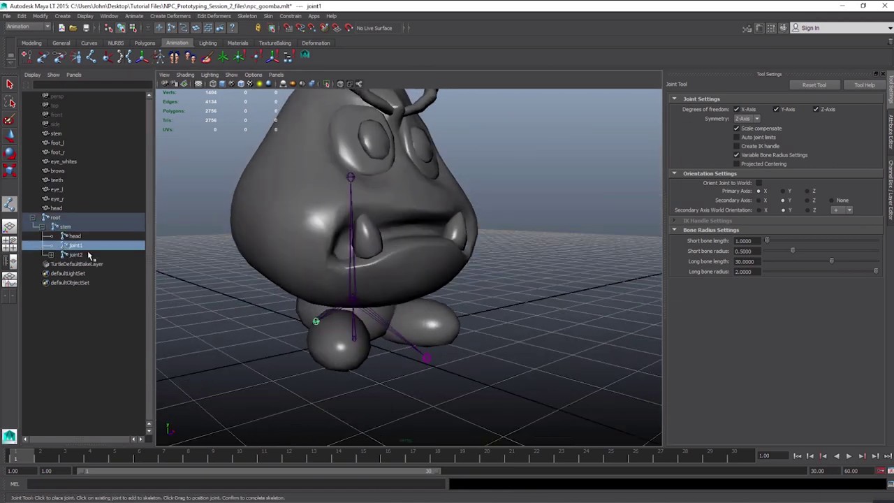
pyautogui.keyDown('alt'); pyautogui.moveTo(210, 273); pyautogui.dragTo(336, 314); pyautogui.keyUp('alt')
pyautogui.keyDown('alt'); pyautogui.moveTo(277, 297); pyautogui.dragTo(384, 326); pyautogui.keyUp('alt')
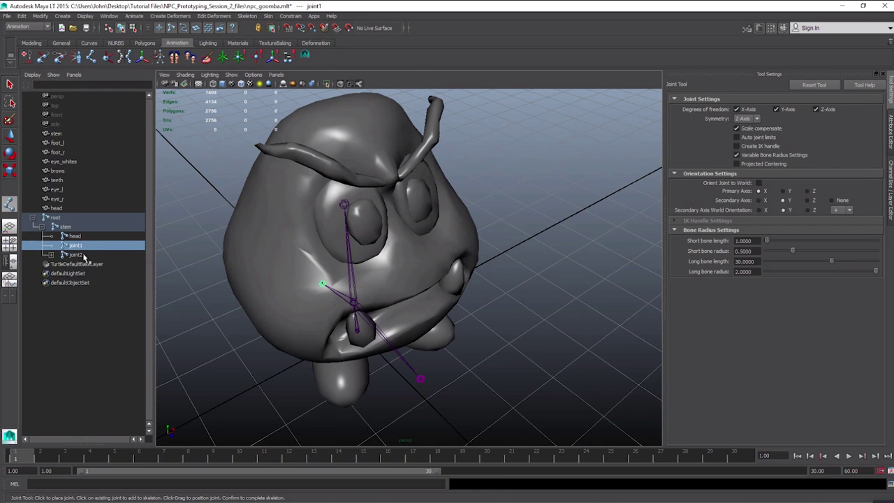
# Finish the joint chain, reveal joint2's symmetry constraint and try moving joint1 along the X axis
pyautogui.press('Return')
pyautogui.press('w')
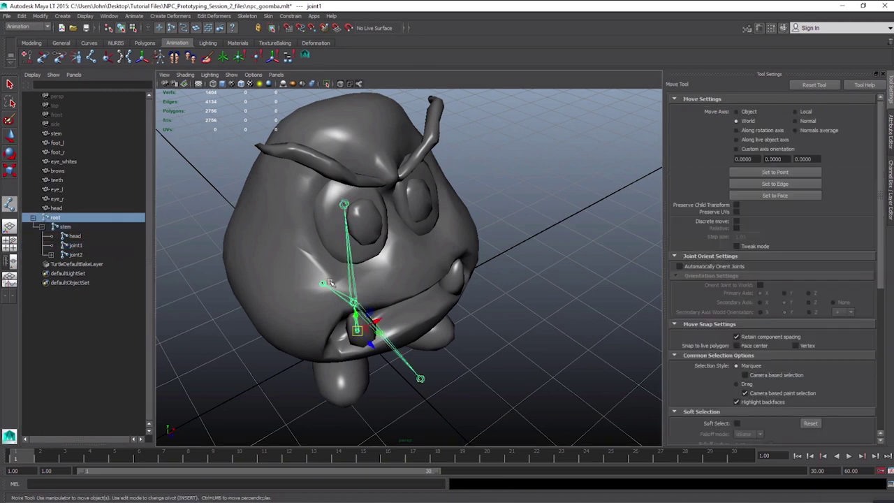
pyautogui.click(70, 246)
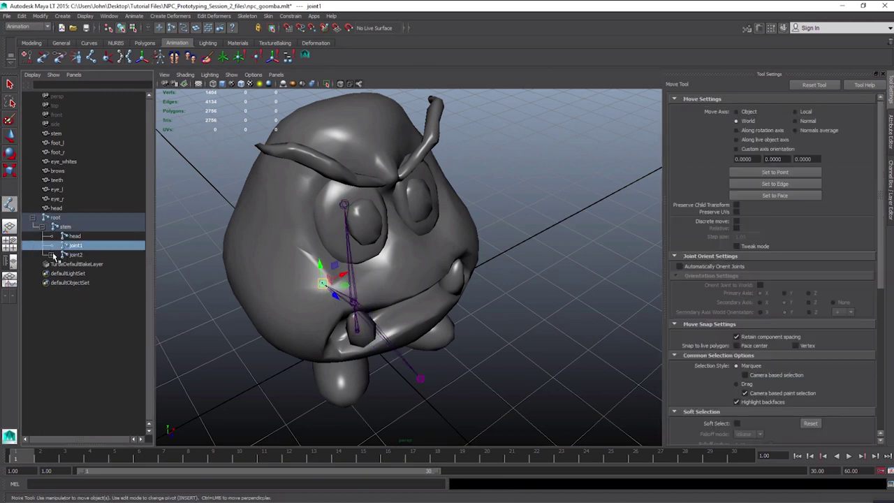
pyautogui.click(51, 255)
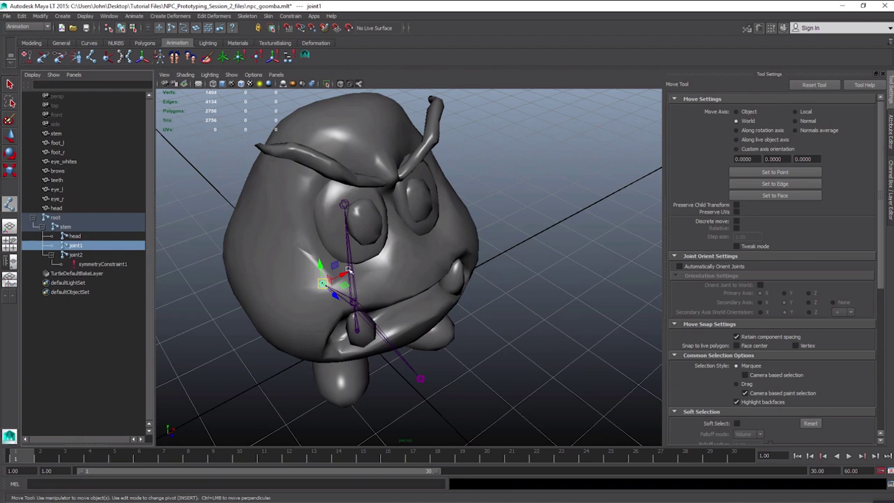
pyautogui.moveTo(348, 269)
pyautogui.mouseDown()
pyautogui.moveTo(337, 287)
pyautogui.moveTo(361, 287)
pyautogui.moveTo(463, 243)
pyautogui.moveTo(384, 275)
pyautogui.moveTo(314, 278)
pyautogui.moveTo(386, 283)
pyautogui.moveTo(338, 277)
pyautogui.mouseUp()
# Undo the joint move and the creation of the Z-symmetric joint pair, leaving the stem joint selected
pyautogui.hotkey('ctrl', 'z')
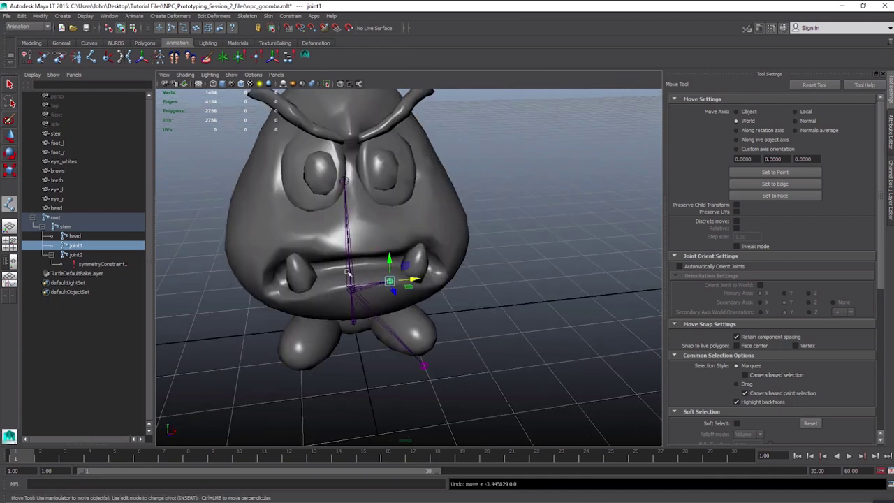
pyautogui.hotkey('ctrl', 'z')
pyautogui.hotkey('ctrl', 'z')
pyautogui.hotkey('ctrl', 'z')
pyautogui.hotkey('ctrl', 'z')
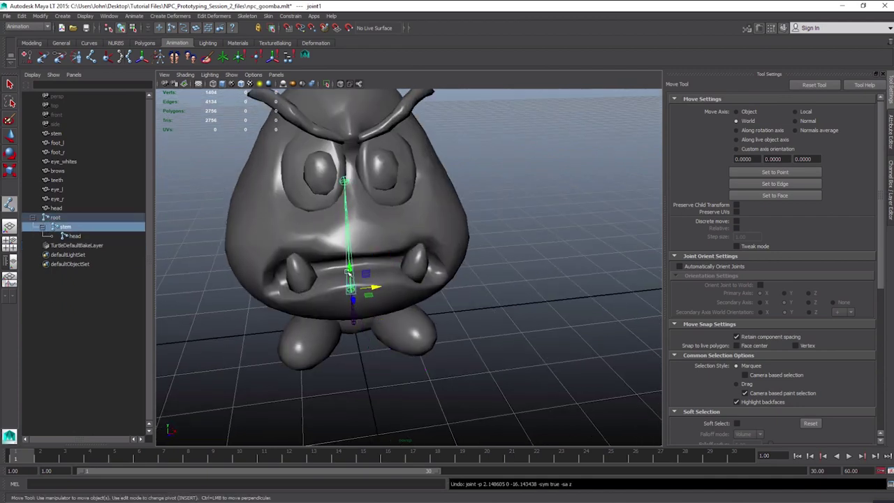
pyautogui.click(131, 228)
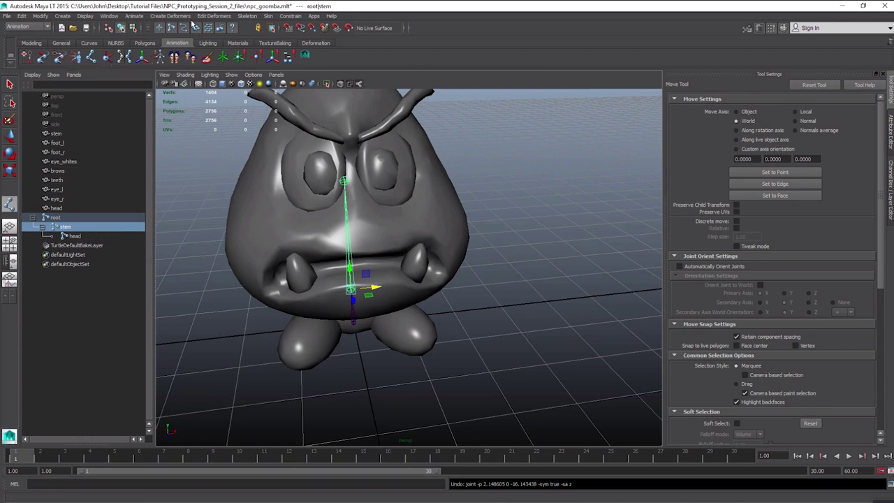
# Set the Joint Tool's symmetry to X-Axis
pyautogui.click(247, 15)
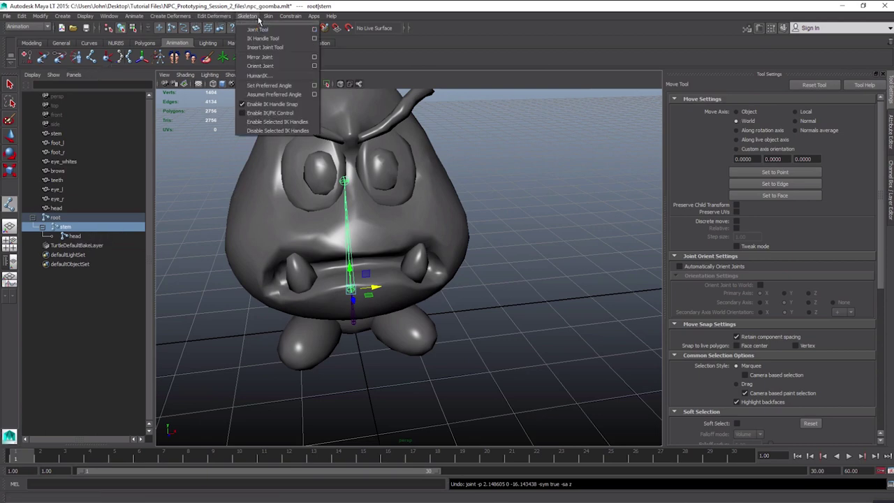
pyautogui.click(314, 30)
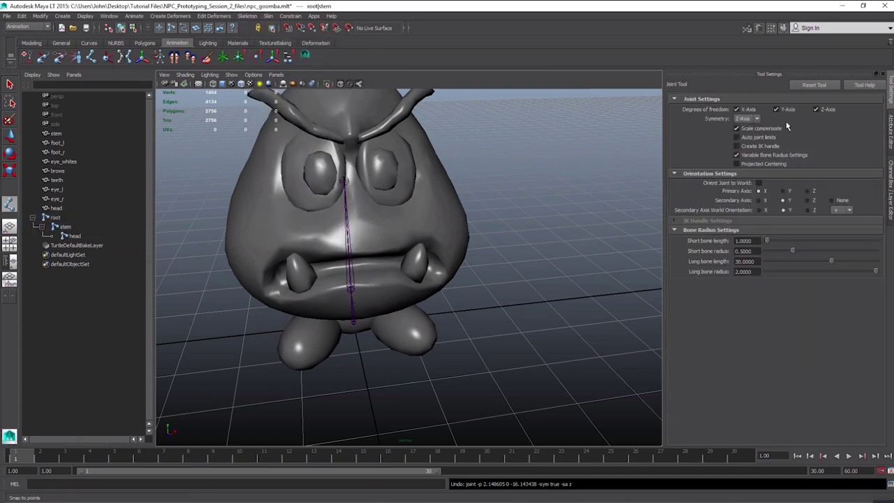
pyautogui.click(753, 118)
pyautogui.click(749, 133)
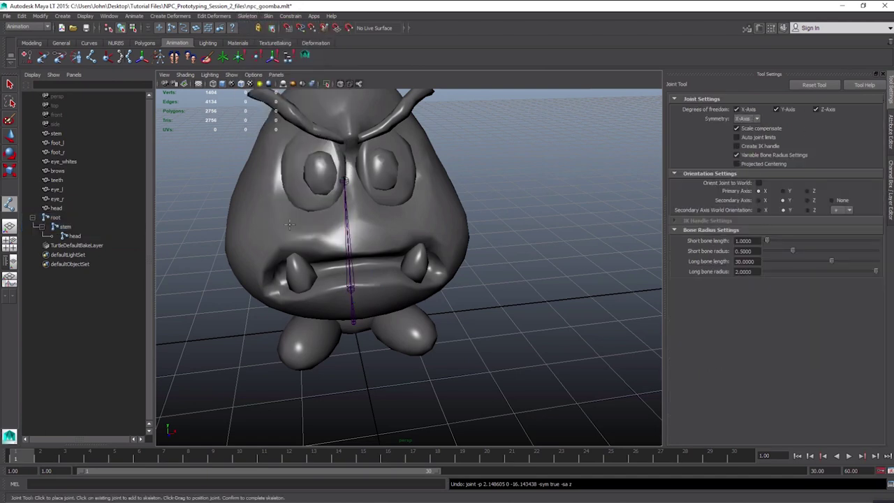
pyautogui.keyDown('alt'); pyautogui.moveTo(231, 245); pyautogui.dragTo(308, 243); pyautogui.keyUp('alt')
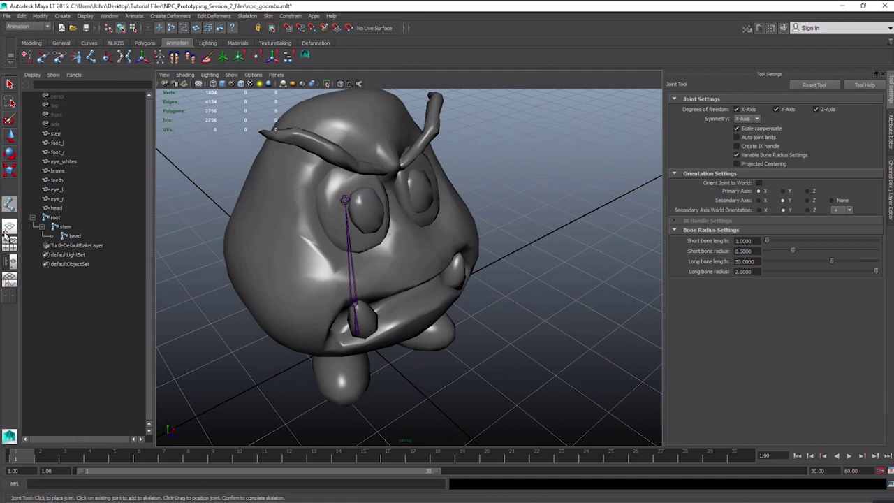
# Place a symmetrical pair of joints branching from the stem joint, one at each of the goomba's feet
pyautogui.click(65, 228)
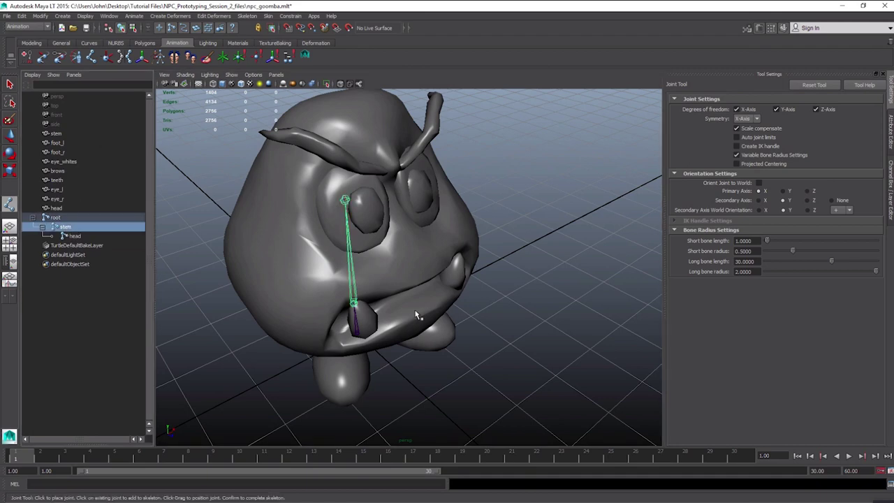
pyautogui.click(340, 361)
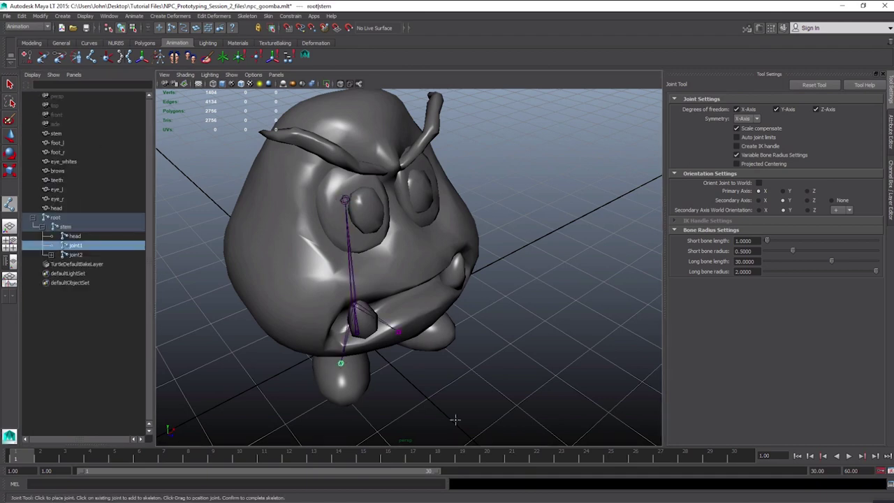
pyautogui.keyDown('alt'); pyautogui.moveTo(455, 419); pyautogui.dragTo(373, 354); pyautogui.keyUp('alt')
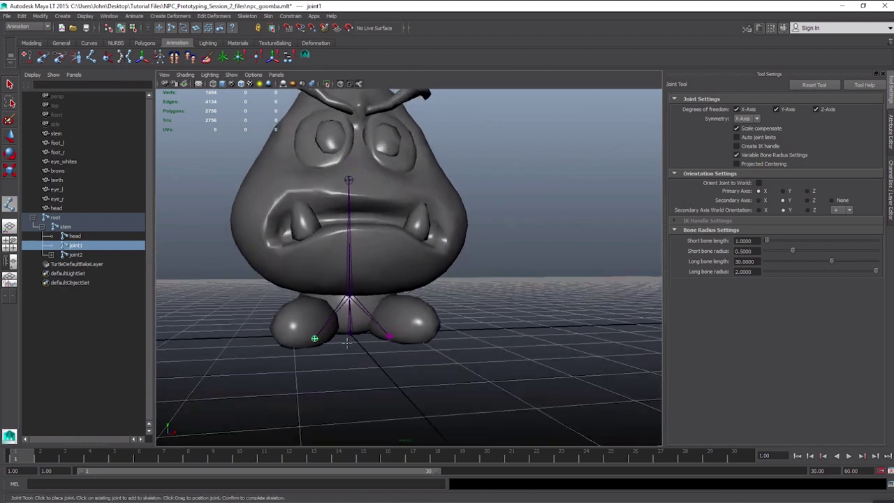
pyautogui.scroll(1, 343, 322)
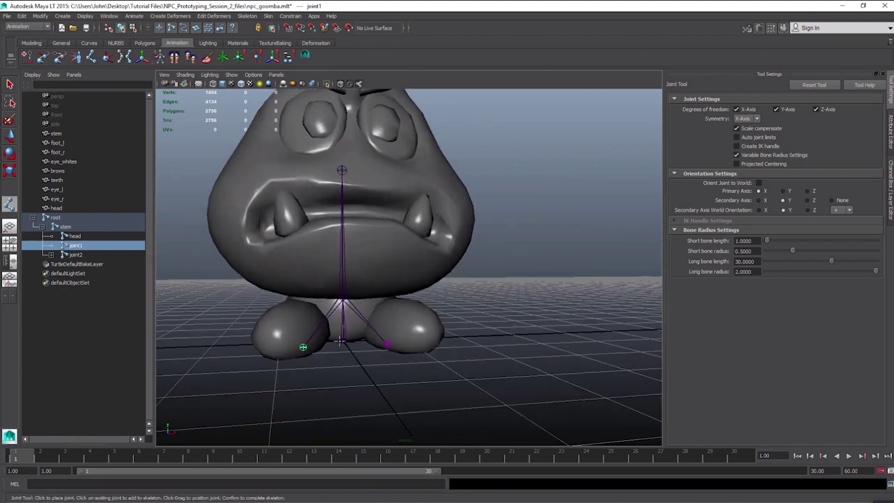
# In the front view, move joint1 up and outward into the middle of its foot, to about -8.47, 2.89, 4.59
pyautogui.click(9, 243)
pyautogui.press('space')
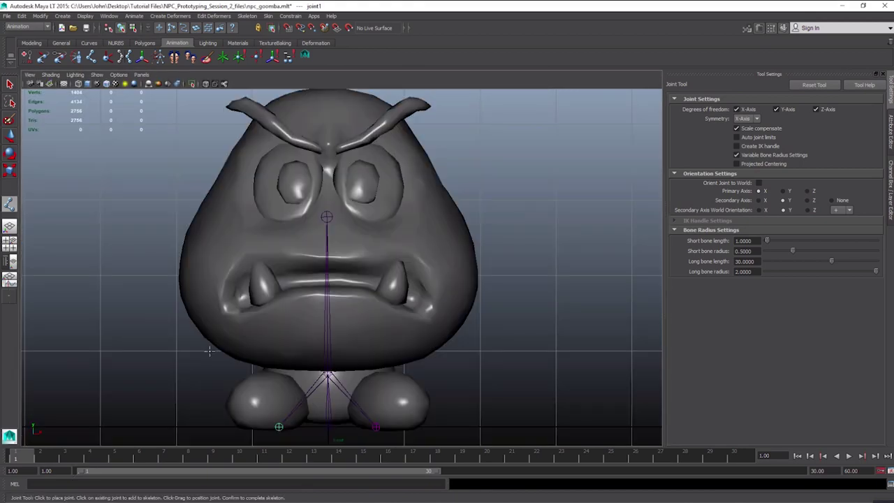
pyautogui.press('w')
pyautogui.hotkey('ctrl', 'z')
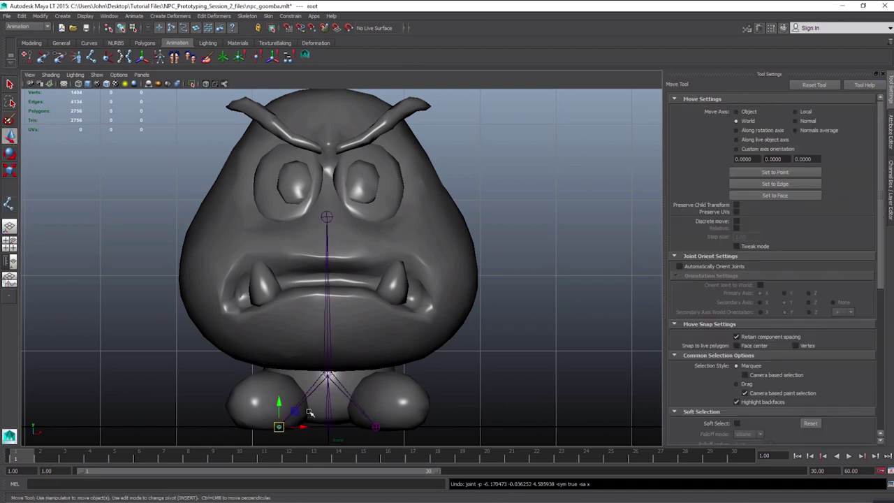
pyautogui.click(22, 15)
pyautogui.click(30, 48)
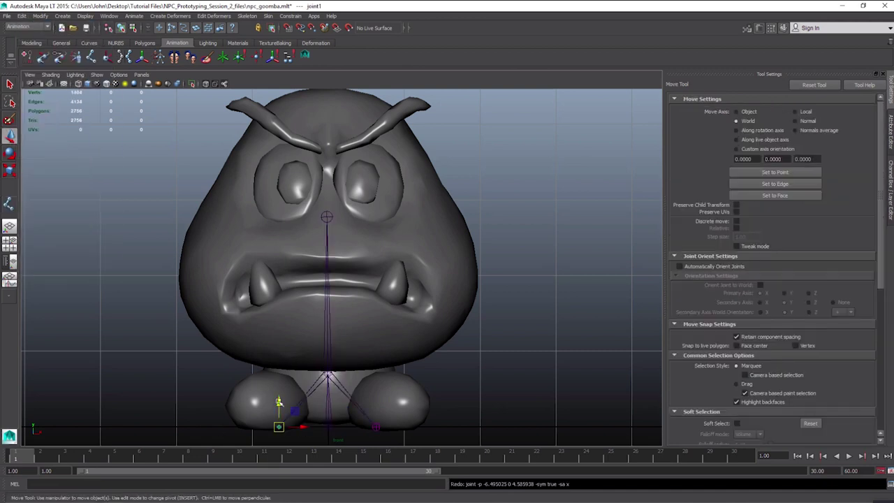
pyautogui.moveTo(294, 411); pyautogui.dragTo(279, 389)
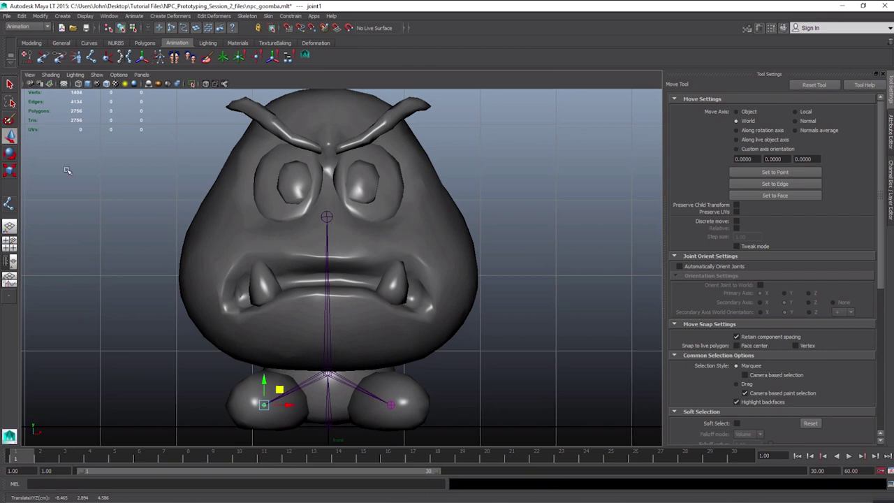
# Move joint1 inward toward the stem and back within its foot, to a local position of about -4.30, -5.50, -2.62
pyautogui.click(10, 243)
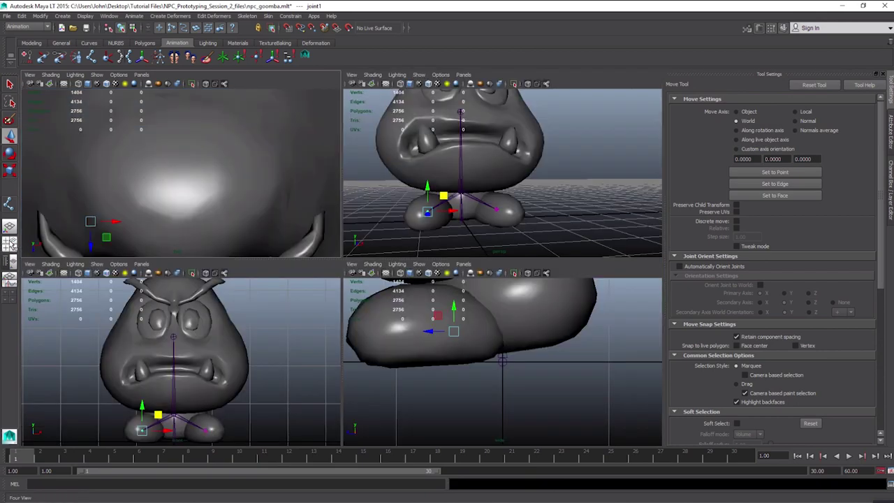
pyautogui.keyDown('alt'); pyautogui.moveTo(428, 202); pyautogui.dragTo(277, 200); pyautogui.keyUp('alt')
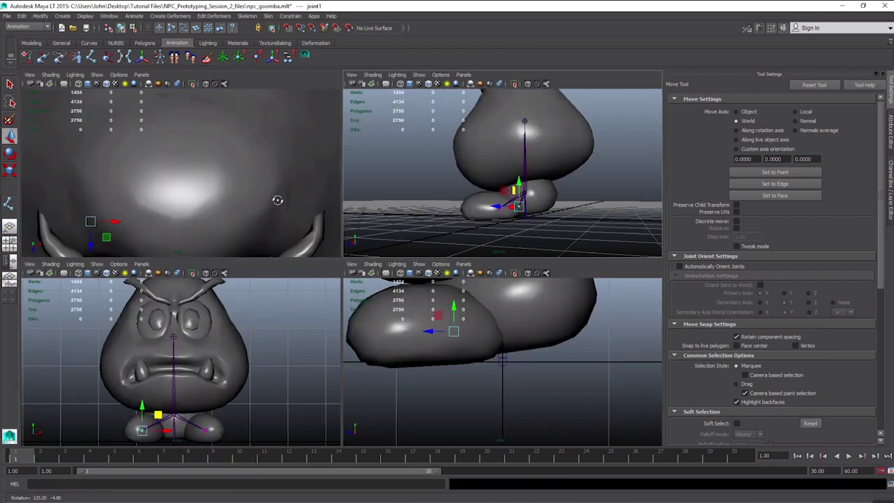
pyautogui.keyDown('alt'); pyautogui.moveTo(391, 205); pyautogui.dragTo(483, 219, button='right'); pyautogui.keyUp('alt')
pyautogui.keyDown('alt'); pyautogui.moveTo(482, 219); pyautogui.dragTo(490, 237); pyautogui.keyUp('alt')
pyautogui.keyDown('alt'); pyautogui.moveTo(459, 210); pyautogui.dragTo(523, 184); pyautogui.keyUp('alt')
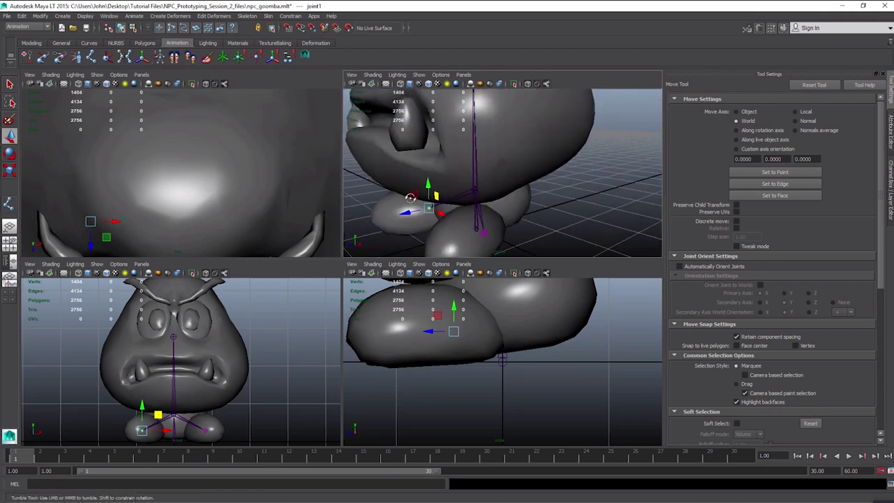
pyautogui.keyDown('alt'); pyautogui.moveTo(415, 208); pyautogui.dragTo(454, 199); pyautogui.keyUp('alt')
pyautogui.press('space')
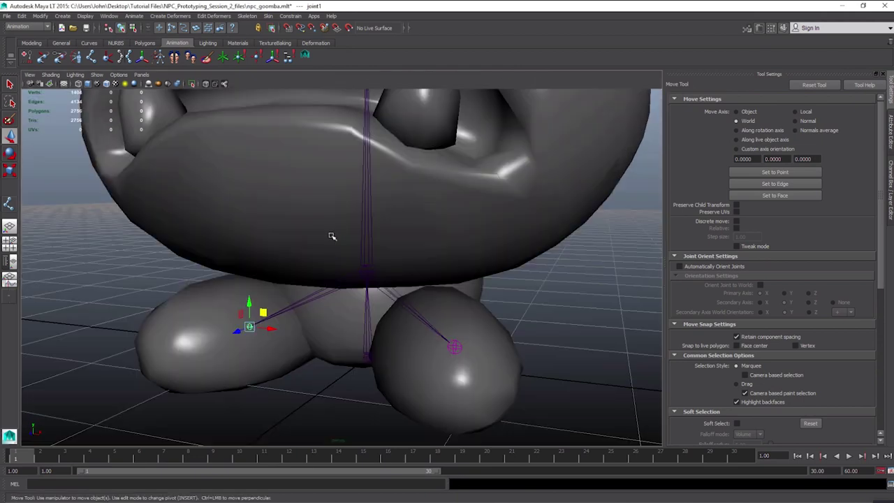
pyautogui.keyDown('alt'); pyautogui.moveTo(333, 238); pyautogui.dragTo(339, 315); pyautogui.keyUp('alt')
pyautogui.moveTo(382, 338); pyautogui.dragTo(293, 281)
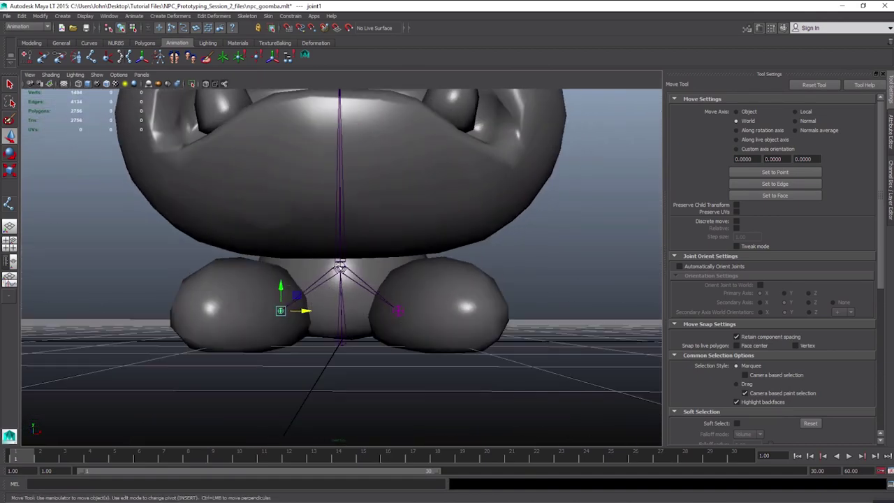
# Open the joint attributes and set the root joint's Translate X to 0
pyautogui.click(340, 266)
pyautogui.click(888, 132)
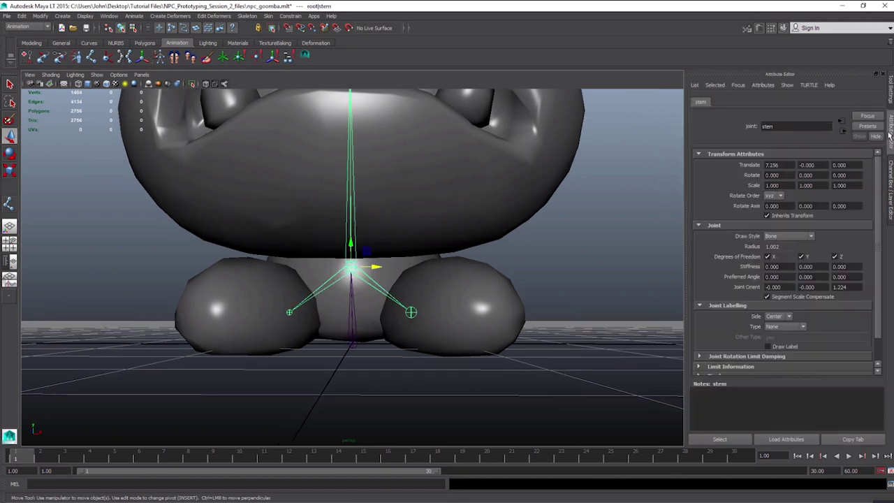
pyautogui.moveTo(375, 267); pyautogui.dragTo(371, 267)
pyautogui.hotkey('ctrl', 'z')
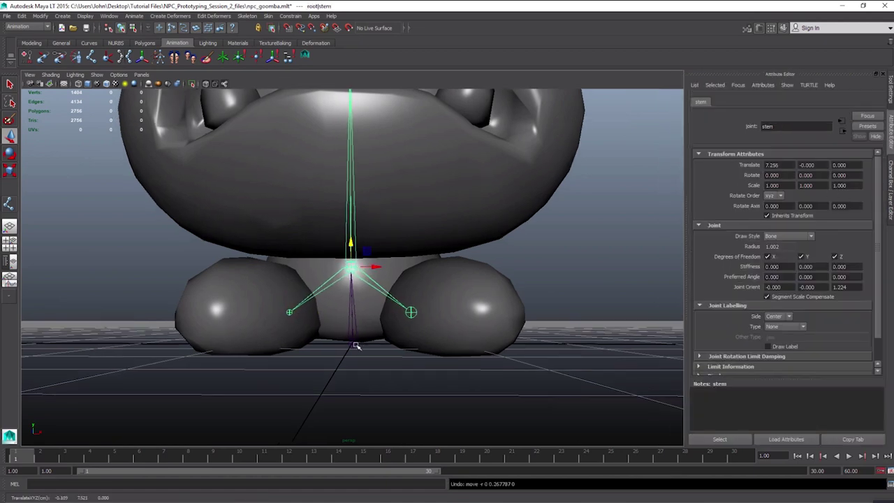
pyautogui.click(354, 344)
pyautogui.moveTo(788, 165); pyautogui.dragTo(757, 175)
pyautogui.write('0')
pyautogui.press('Return')
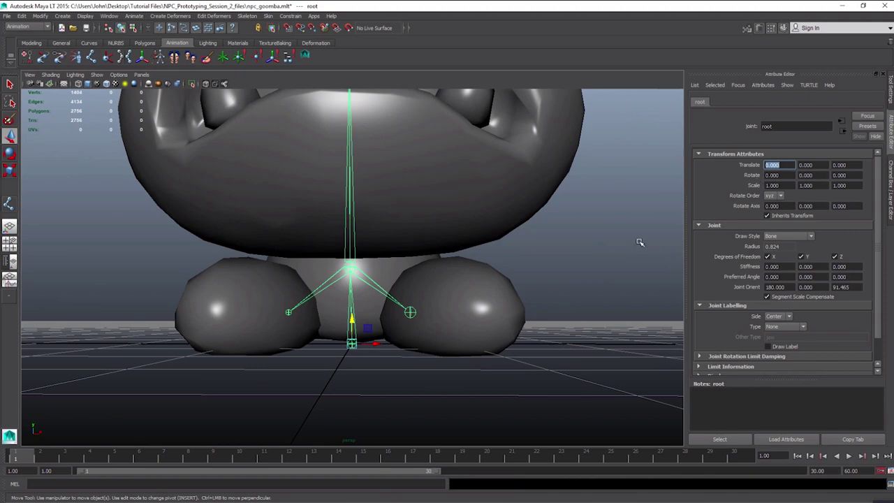
# Move the stem joint in the side view up into the goomba's stem, to a Translate of about 7.694, 0.011, -0.184
pyautogui.keyDown('alt'); pyautogui.moveTo(391, 272); pyautogui.dragTo(293, 309); pyautogui.keyUp('alt')
pyautogui.click(334, 264)
pyautogui.moveTo(333, 256); pyautogui.dragTo(275, 235)
pyautogui.press('space')
pyautogui.press('space')
pyautogui.scroll(-5, 508, 320)
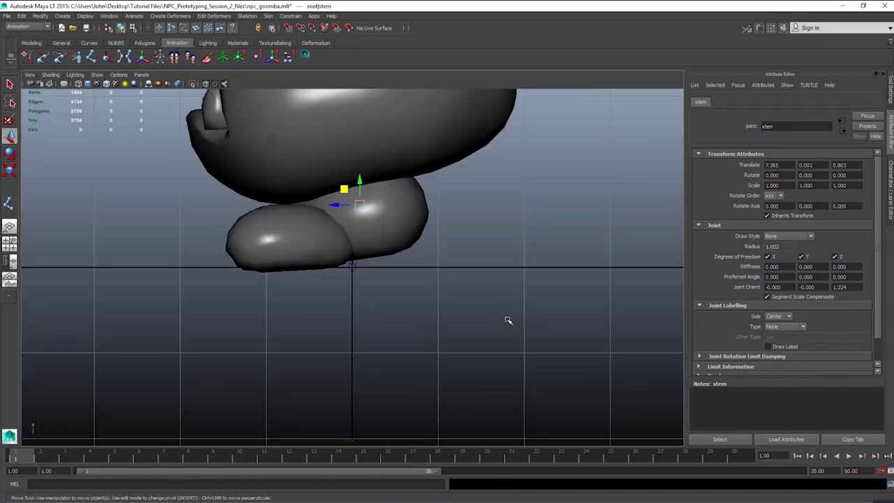
pyautogui.scroll(1, 507, 320)
pyautogui.moveTo(347, 178); pyautogui.dragTo(335, 174)
# Examine the skeleton from several views and check the joint1 and joint2 entries under stem in the Outliner
pyautogui.press('space')
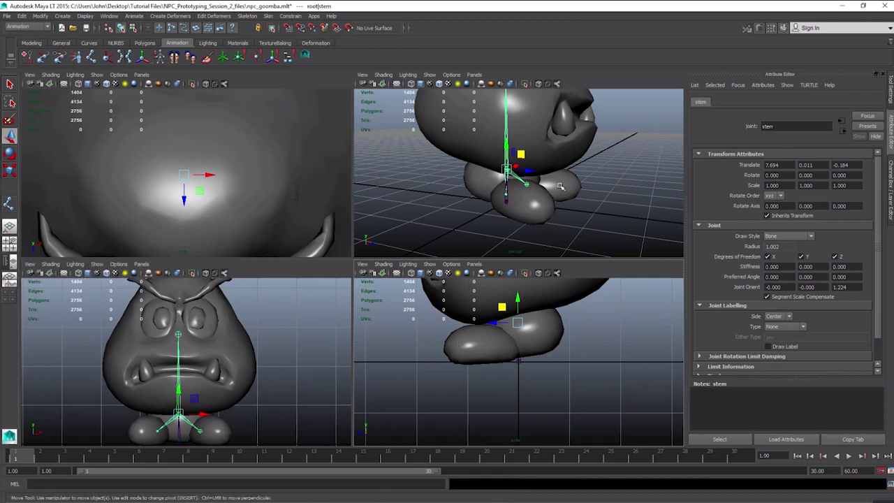
pyautogui.scroll(-5, 314, 189)
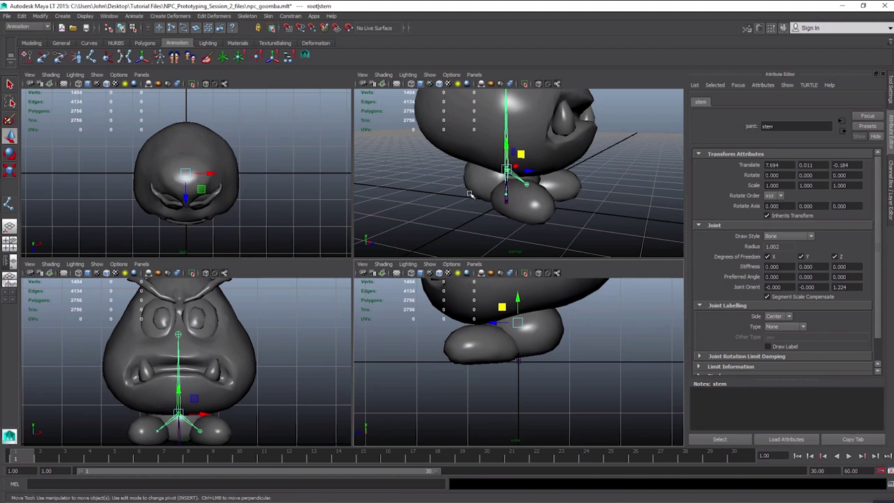
pyautogui.press('space')
pyautogui.keyDown('alt'); pyautogui.moveTo(308, 248); pyautogui.dragTo(447, 227); pyautogui.keyUp('alt')
pyautogui.press('space')
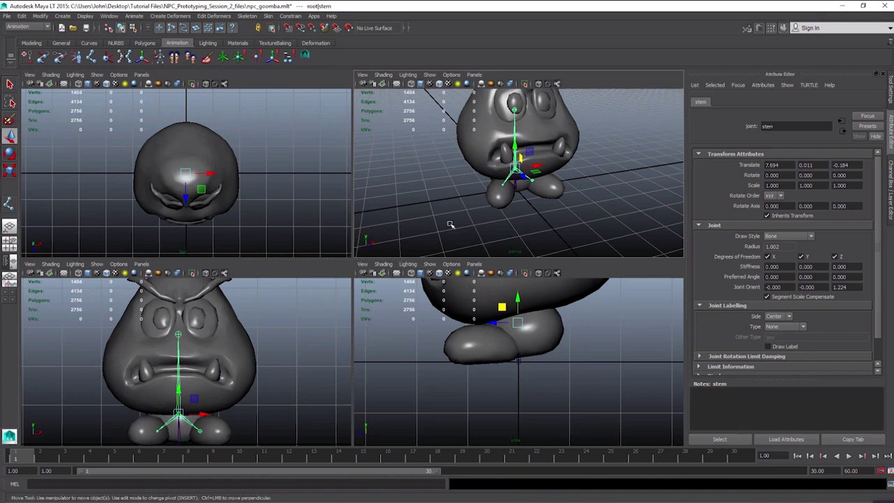
pyautogui.keyDown('alt'); pyautogui.moveTo(458, 181); pyautogui.dragTo(444, 212, button='middle'); pyautogui.keyUp('alt')
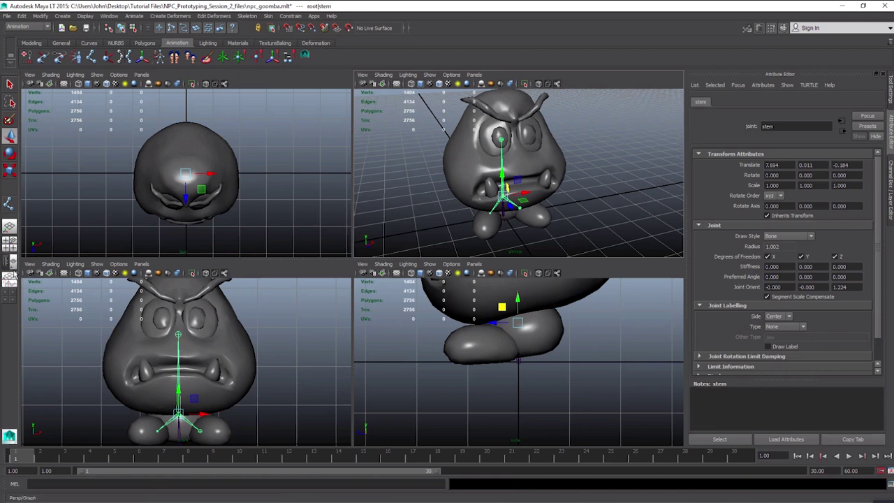
pyautogui.click(9, 262)
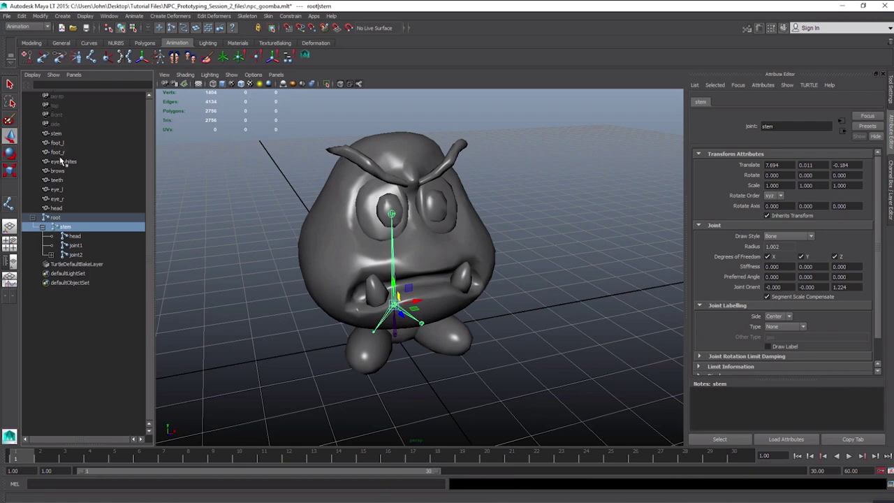
pyautogui.click(76, 245)
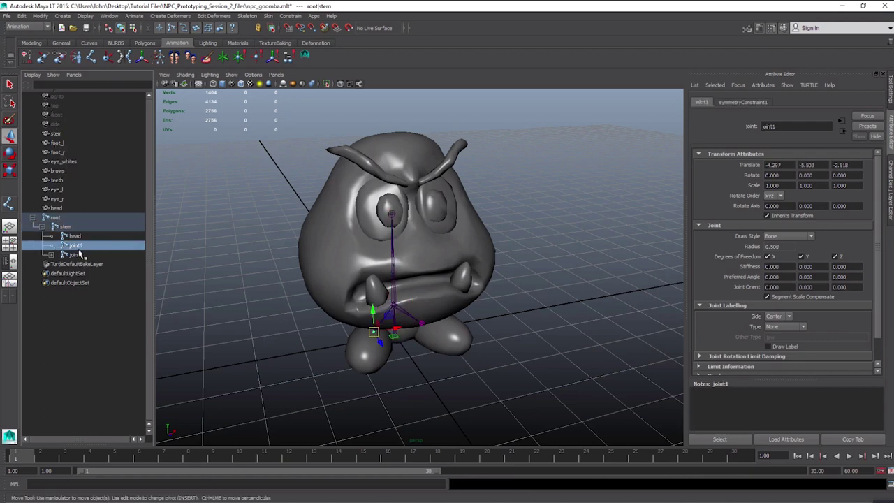
pyautogui.click(76, 254)
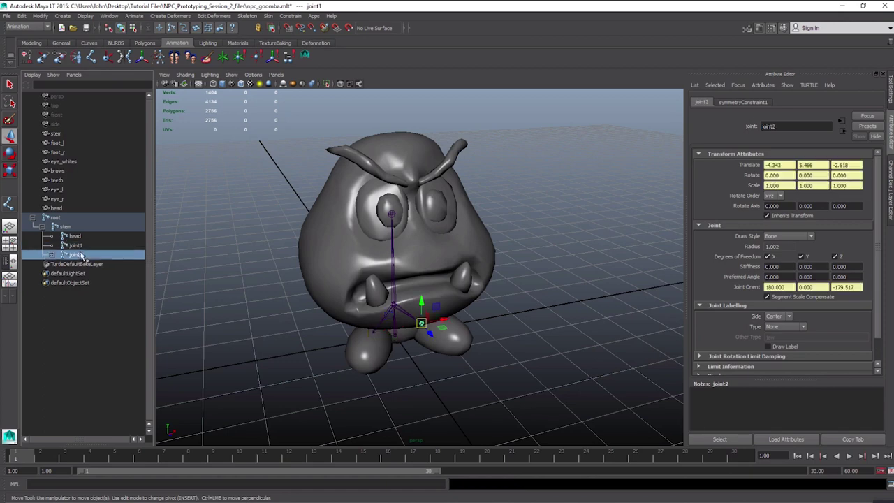
# Examine joint2's placement in the goomba's foot in the side and perspective views
pyautogui.click(10, 246)
pyautogui.scroll(-3, 499, 321)
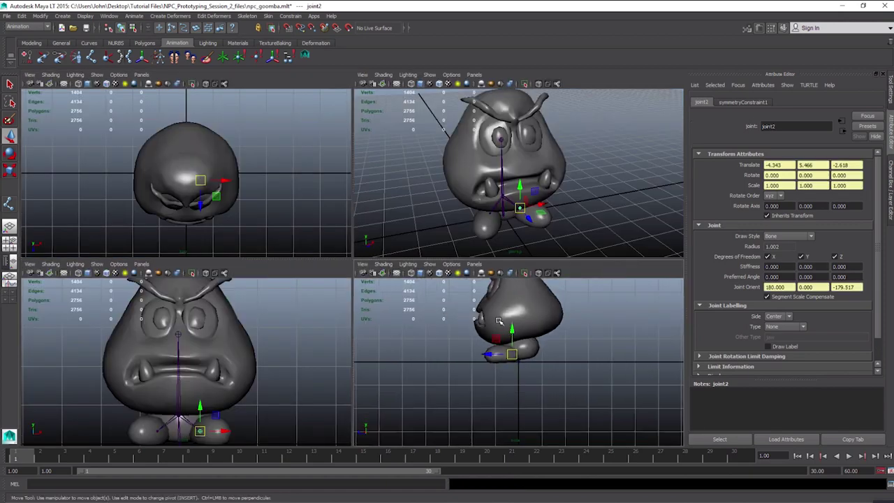
pyautogui.keyDown('alt'); pyautogui.moveTo(498, 321); pyautogui.dragTo(497, 320); pyautogui.keyUp('alt')
pyautogui.press('space')
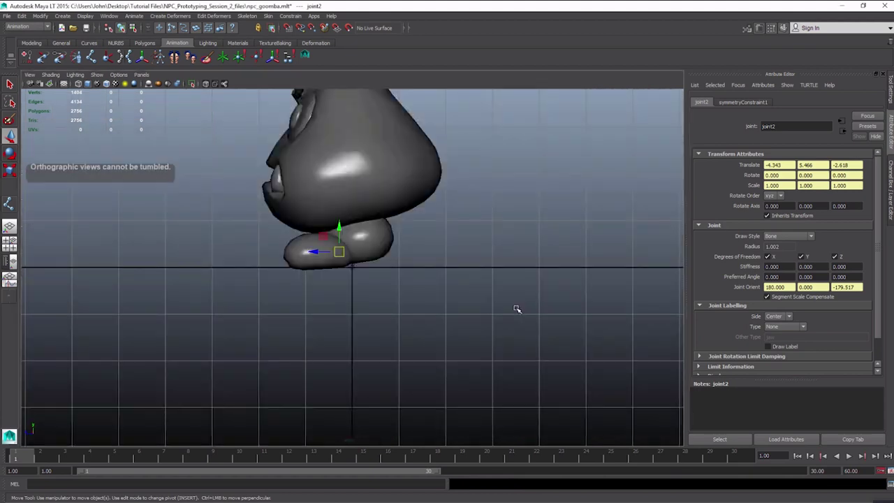
pyautogui.scroll(-3, 419, 307)
pyautogui.press('space')
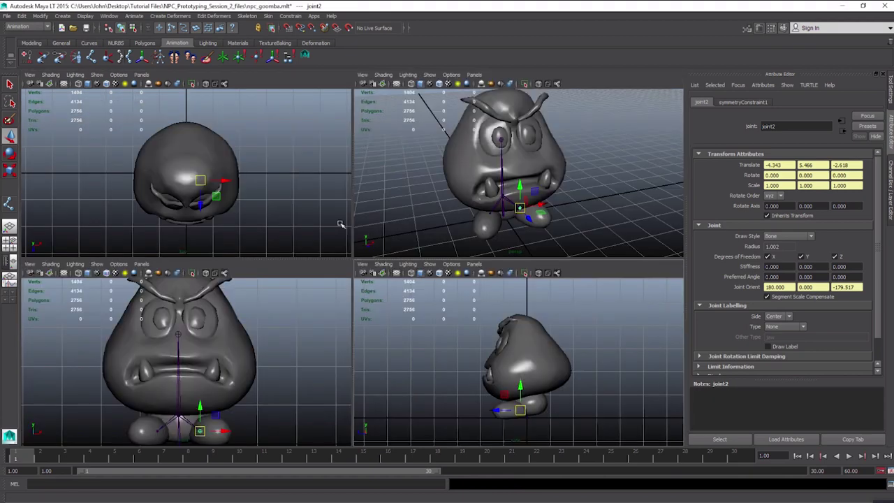
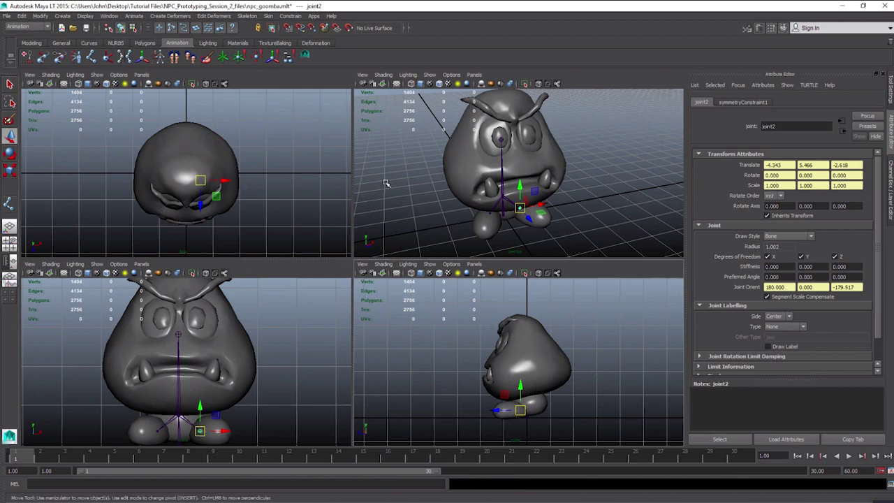
pyautogui.press('space')
pyautogui.keyDown('alt'); pyautogui.moveTo(333, 210); pyautogui.dragTo(302, 213); pyautogui.keyUp('alt')
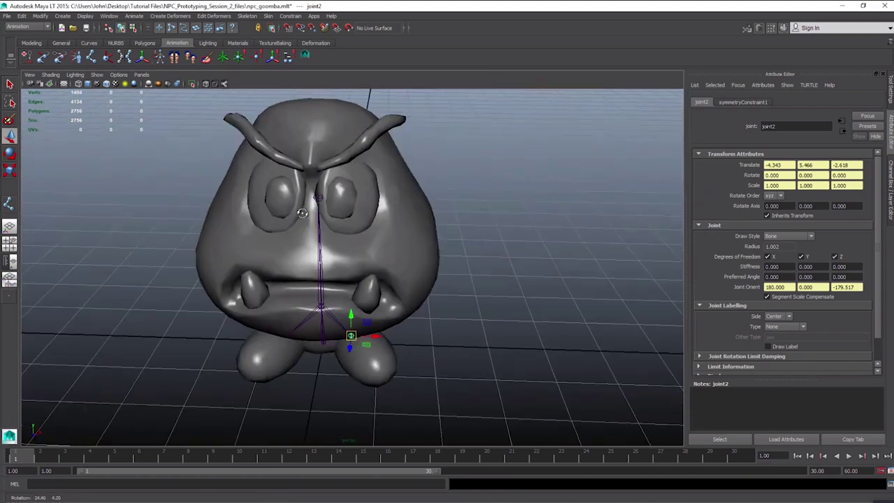
pyautogui.press('space')
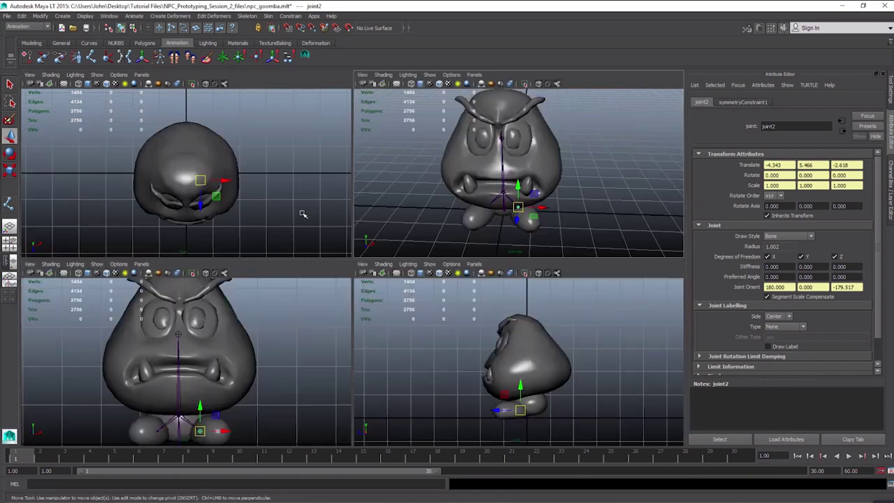
# Rename joint1 as foot_r in the Outliner
pyautogui.click(8, 263)
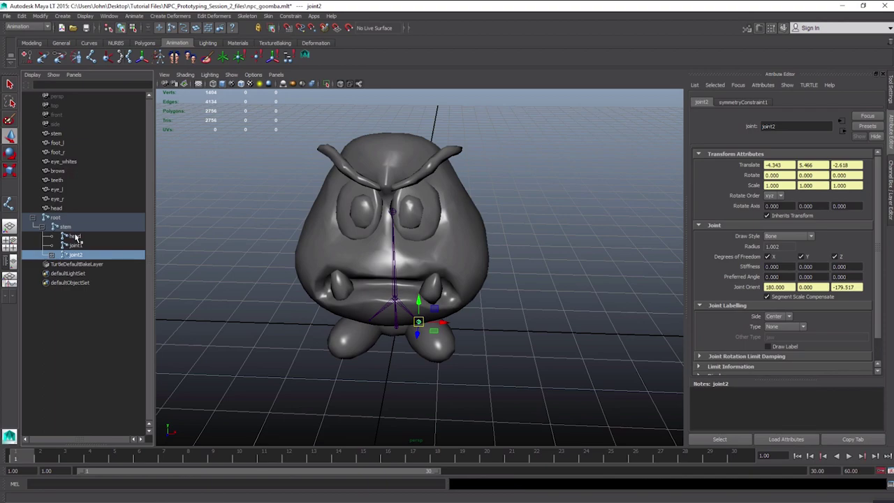
pyautogui.keyDown('alt'); pyautogui.moveTo(272, 265); pyautogui.dragTo(385, 240); pyautogui.keyUp('alt')
pyautogui.keyDown('alt'); pyautogui.moveTo(385, 240); pyautogui.dragTo(399, 285, button='right'); pyautogui.keyUp('alt')
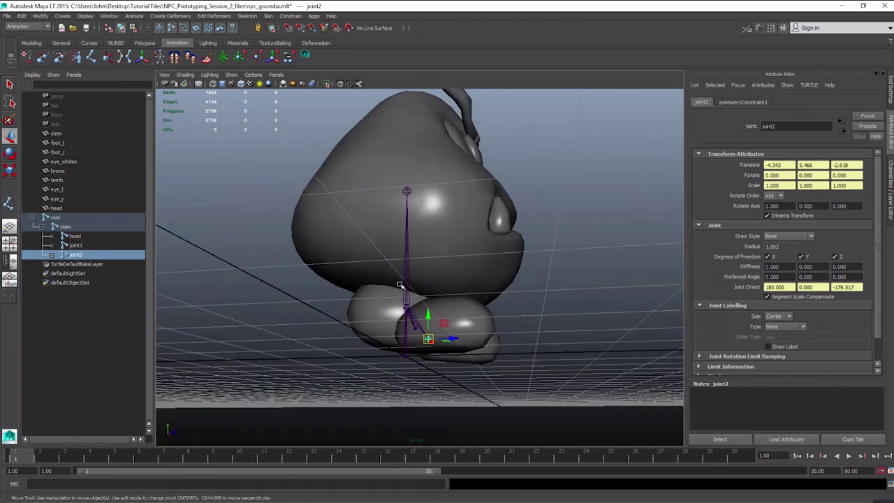
pyautogui.write('f')
pyautogui.write('foot_r')
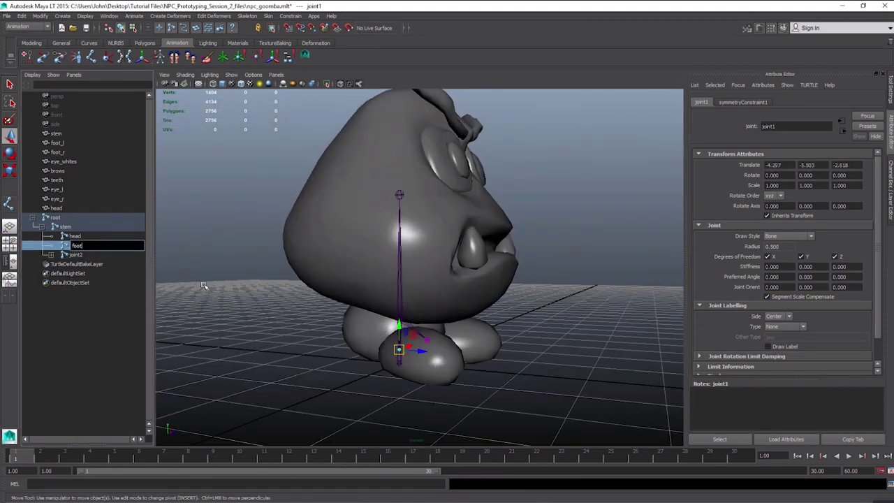
pyautogui.press('Return')
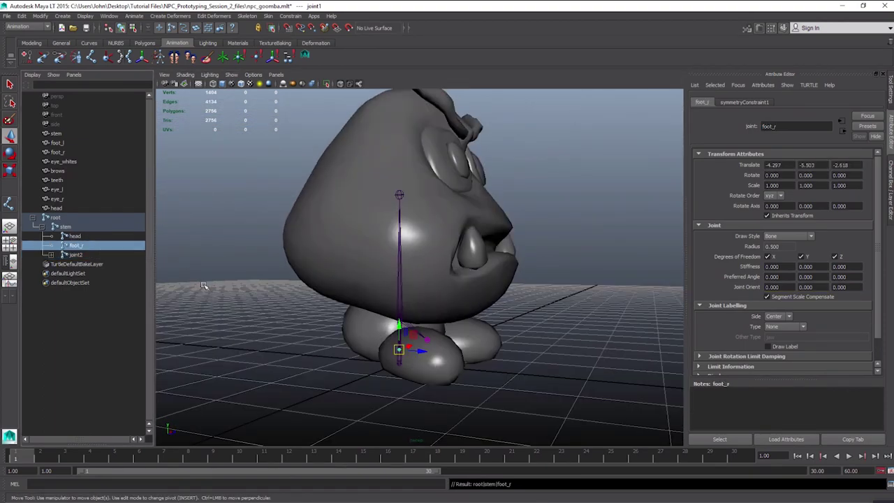
# Rename joint2 as foot_l in the Outliner
pyautogui.click(75, 255)
pyautogui.doubleClick(76, 256)
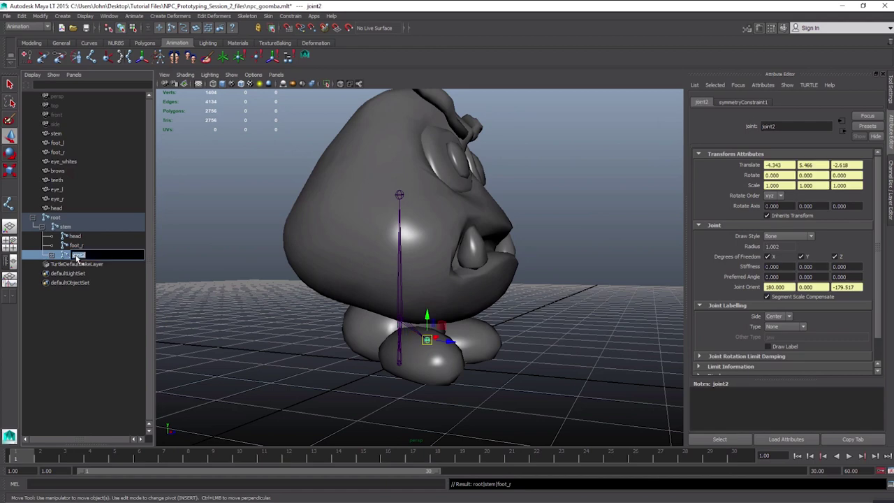
pyautogui.write('foot_l')
pyautogui.press('Return')
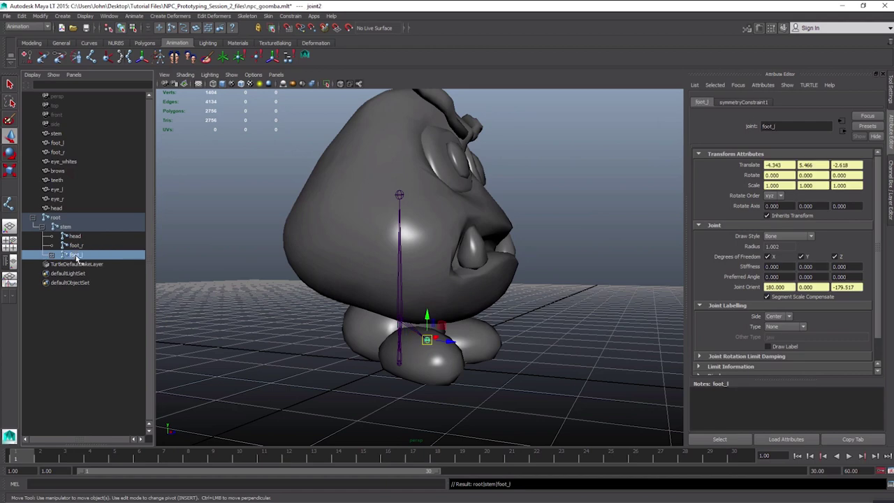
# Expand foot_l in the hierarchy and examine the attributes of the joint and its symmetryConstraint1
pyautogui.click(52, 256)
pyautogui.click(92, 265)
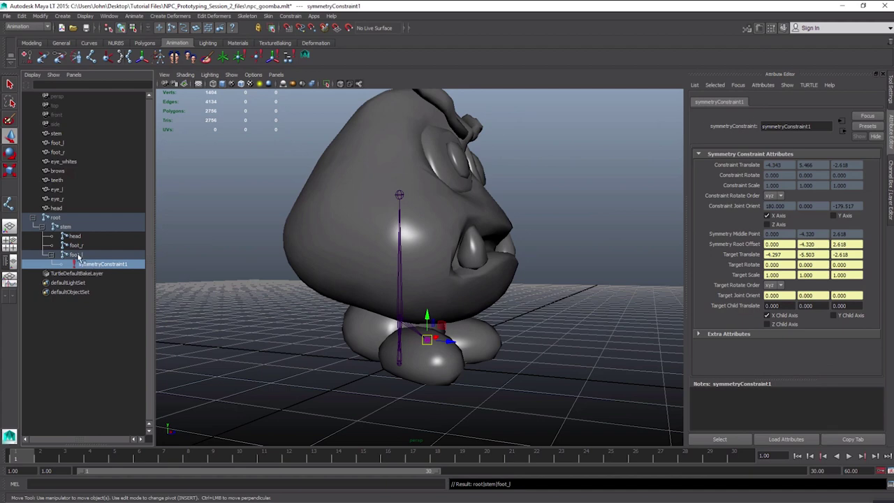
pyautogui.click(78, 256)
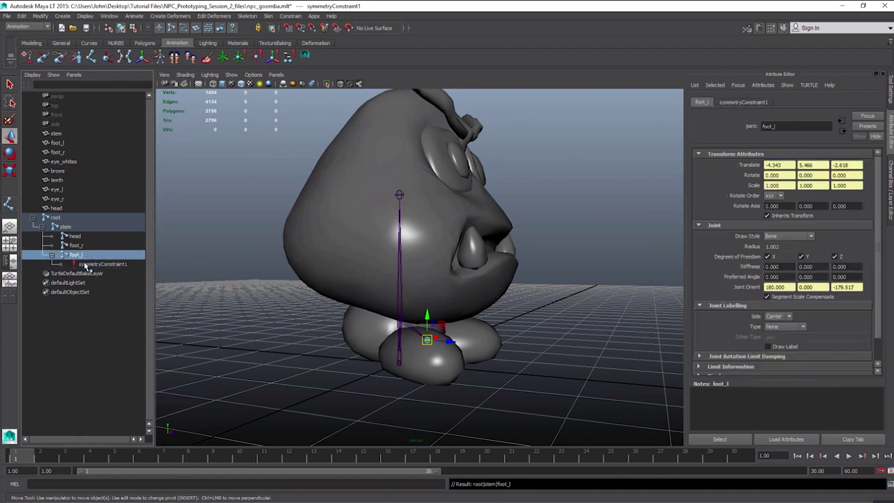
pyautogui.click(86, 264)
pyautogui.keyDown('alt'); pyautogui.moveTo(333, 324); pyautogui.dragTo(330, 338); pyautogui.keyUp('alt')
pyautogui.click(75, 238)
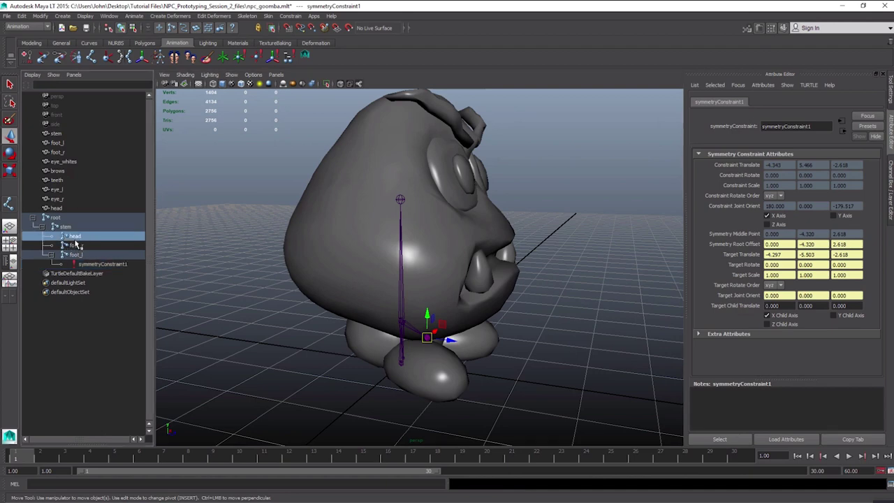
# Try moving the foot_r joint to test its symmetry with foot_l, and undo the move
pyautogui.click(77, 247)
pyautogui.keyDown('alt'); pyautogui.moveTo(329, 298); pyautogui.dragTo(399, 345); pyautogui.keyUp('alt')
pyautogui.hotkey('ctrl', 'z')
pyautogui.keyDown('alt'); pyautogui.moveTo(311, 358); pyautogui.dragTo(335, 339); pyautogui.keyUp('alt')
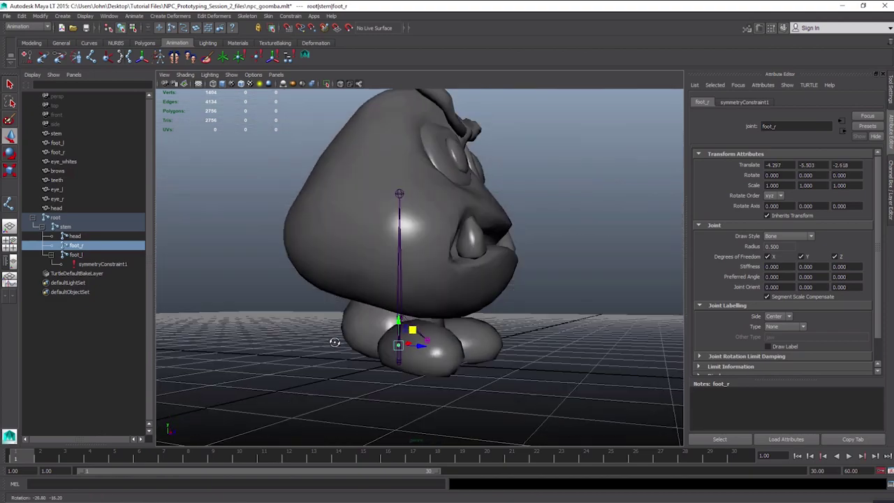
# Delete symmetryConstraint1 from under the foot_l joint, select the stem joint and save the scene
pyautogui.click(89, 265)
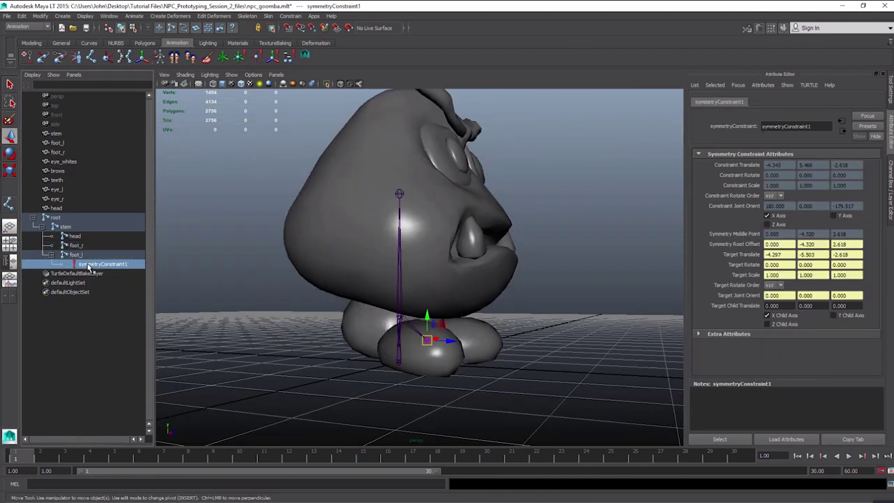
pyautogui.press('Delete')
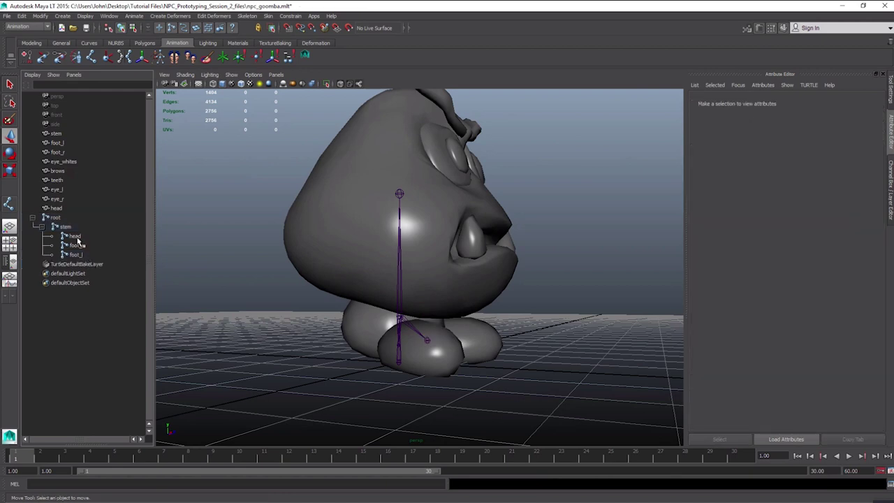
pyautogui.click(70, 229)
pyautogui.hotkey('ctrl', 's')
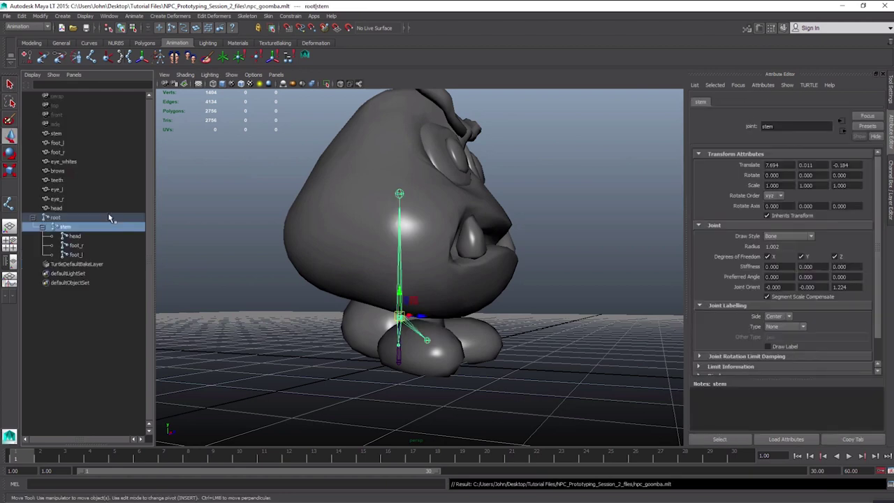
# Lower the head joint to between the eyes and the mouth, with Translate about 15.6, 0, -0.1
pyautogui.keyDown('alt'); pyautogui.moveTo(481, 321); pyautogui.dragTo(301, 291); pyautogui.keyUp('alt')
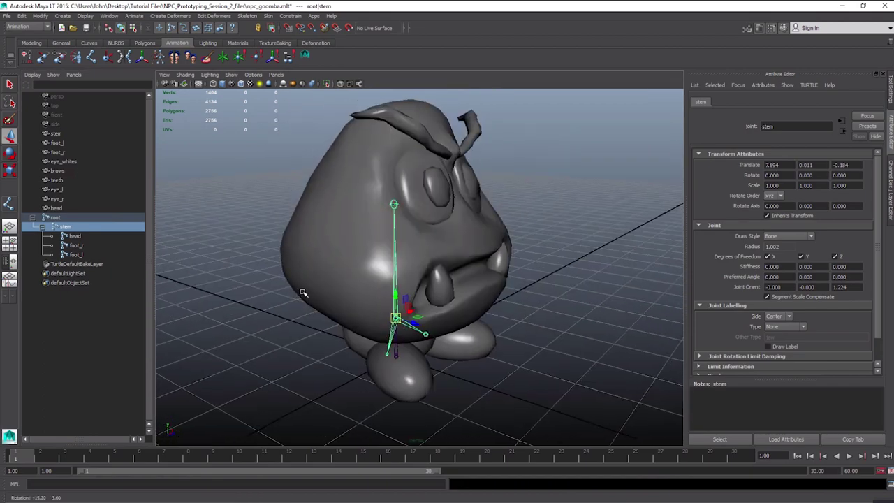
pyautogui.keyDown('alt'); pyautogui.moveTo(293, 231); pyautogui.dragTo(412, 199); pyautogui.keyUp('alt')
pyautogui.click(69, 236)
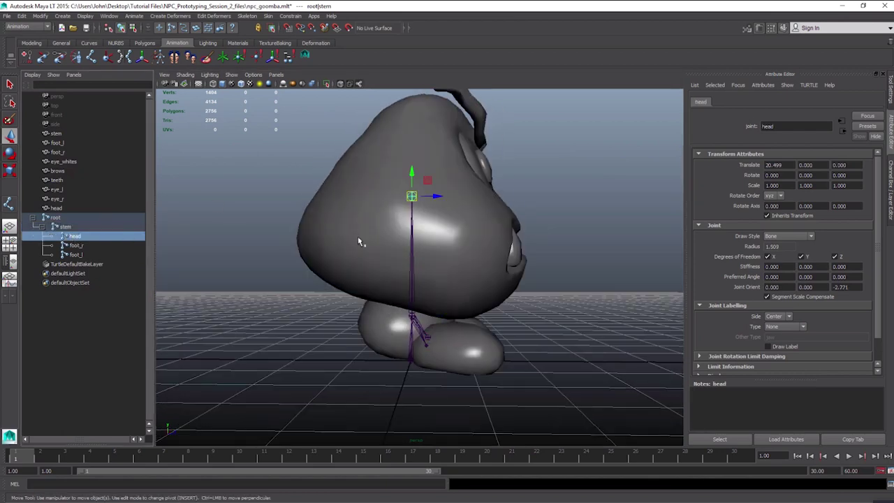
pyautogui.click(9, 241)
pyautogui.press('space')
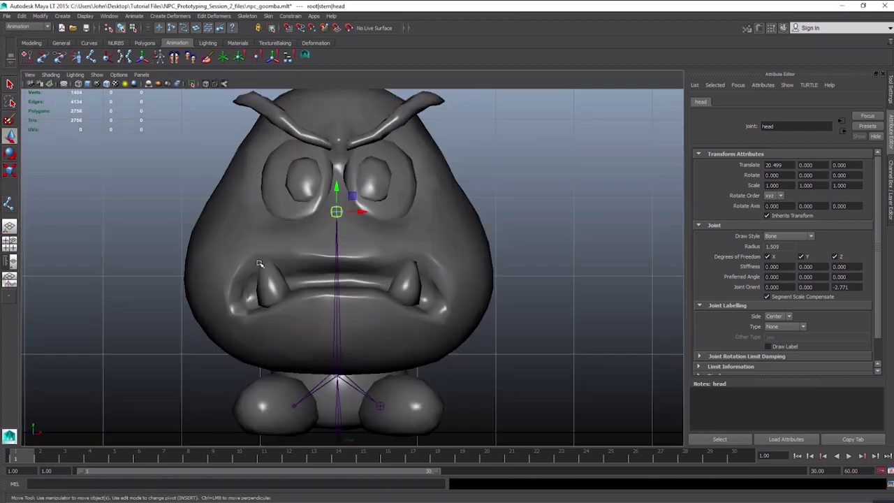
pyautogui.moveTo(337, 203); pyautogui.dragTo(339, 243)
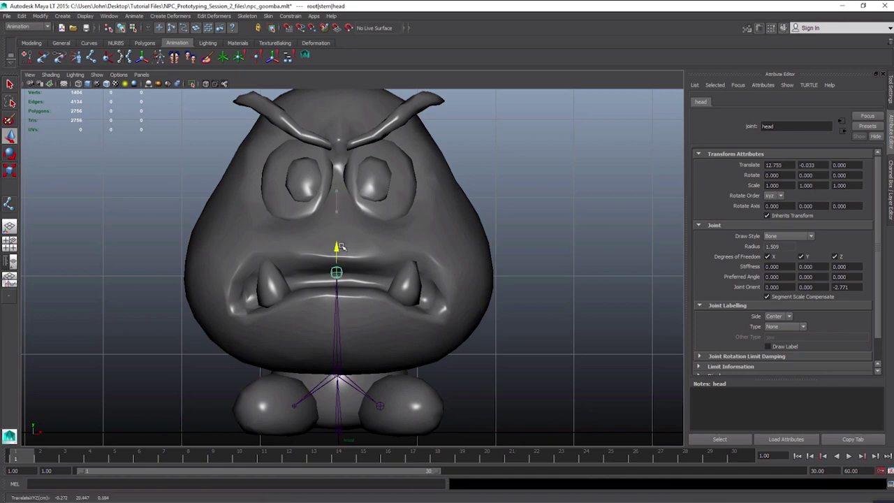
pyautogui.press('space')
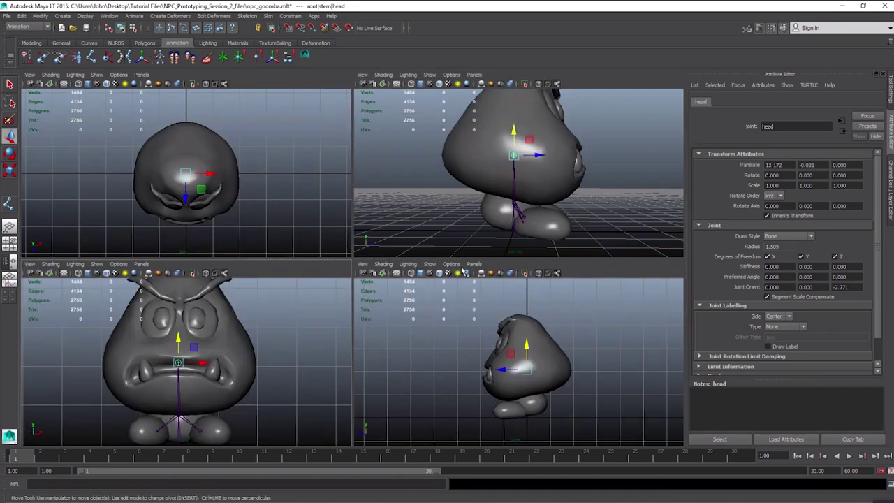
pyautogui.press('space')
pyautogui.press('space')
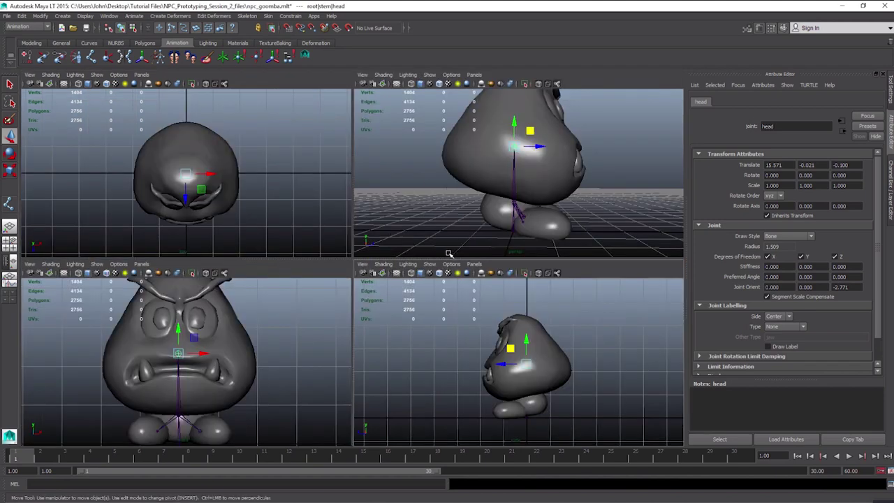
pyautogui.click(10, 263)
pyautogui.keyDown('alt'); pyautogui.moveTo(280, 294); pyautogui.dragTo(155, 237); pyautogui.keyUp('alt')
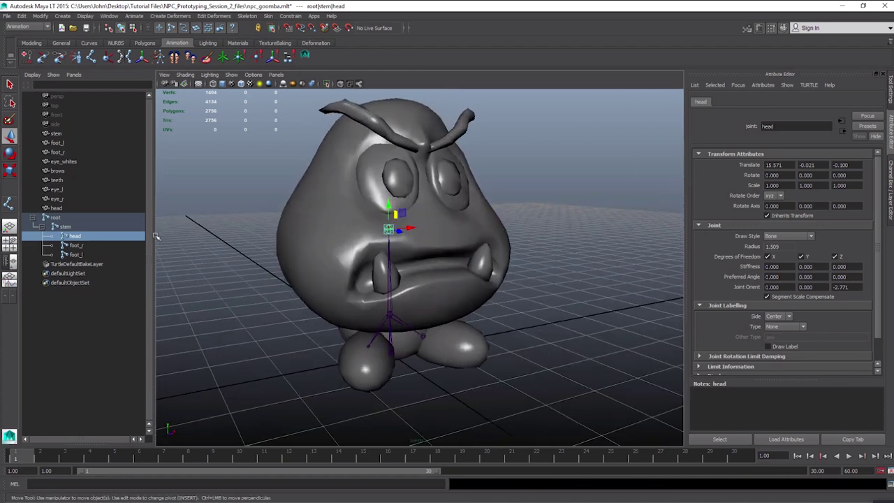
# Place an X-symmetric pair of joints with the Joint Tool at the lower outer edges of the eyes in the front view
pyautogui.click(91, 57)
pyautogui.click(9, 243)
pyautogui.press('space')
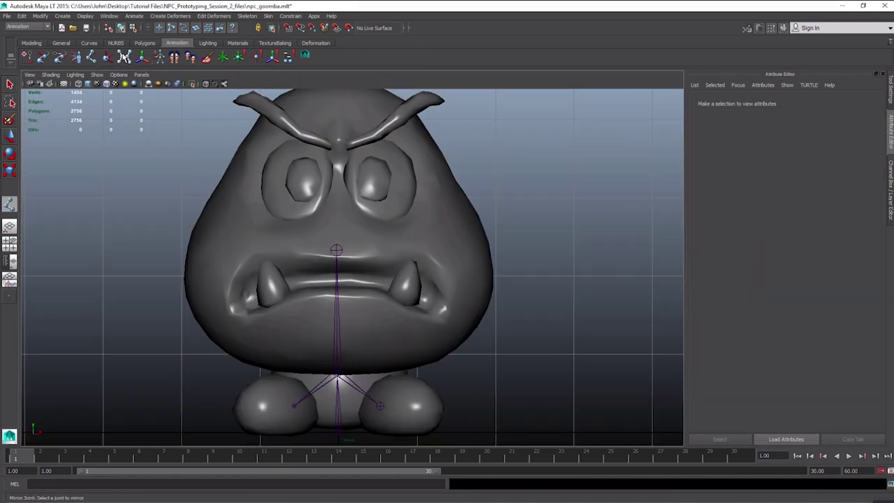
pyautogui.click(269, 219)
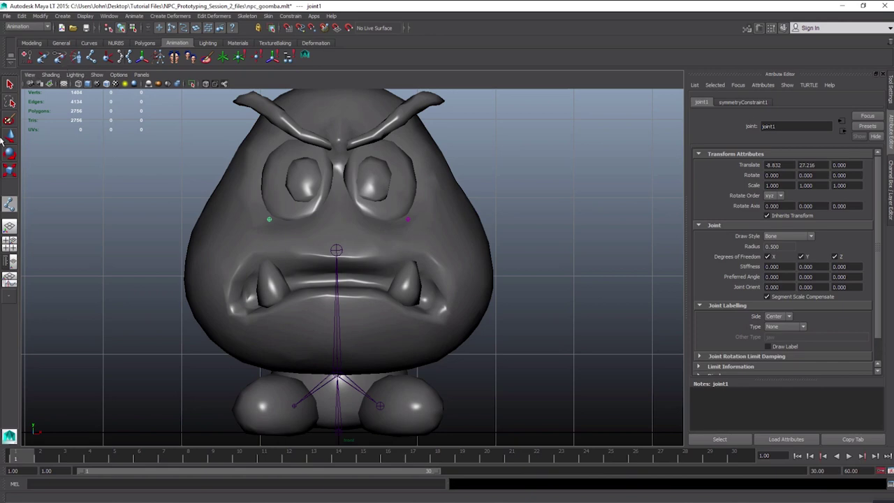
# Parent joint1 and joint2 under the head joint and expand head in the hierarchy
pyautogui.click(9, 261)
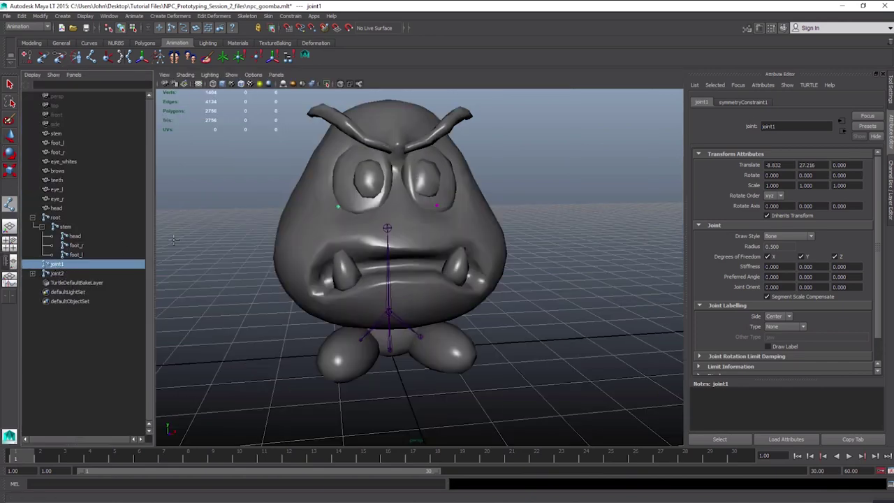
pyautogui.keyDown('shift'); pyautogui.click(55, 274); pyautogui.keyUp('shift')
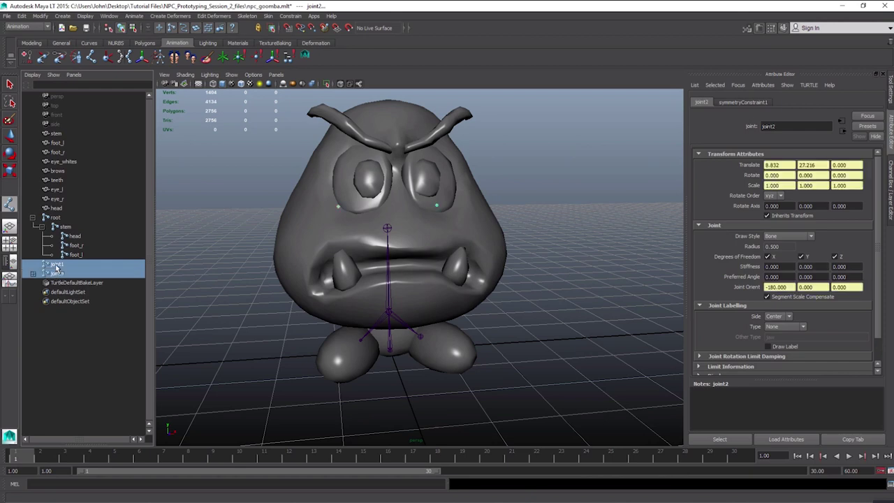
pyautogui.moveTo(58, 269); pyautogui.dragTo(79, 242)
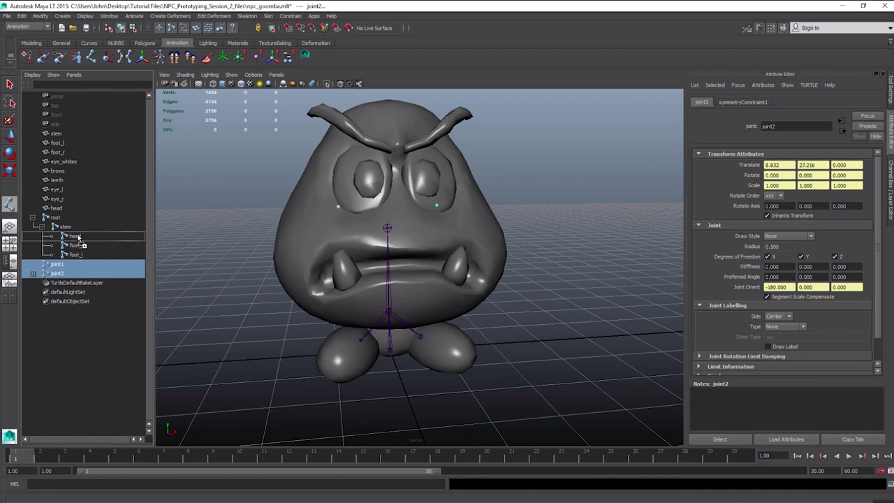
pyautogui.moveTo(78, 239); pyautogui.dragTo(79, 239)
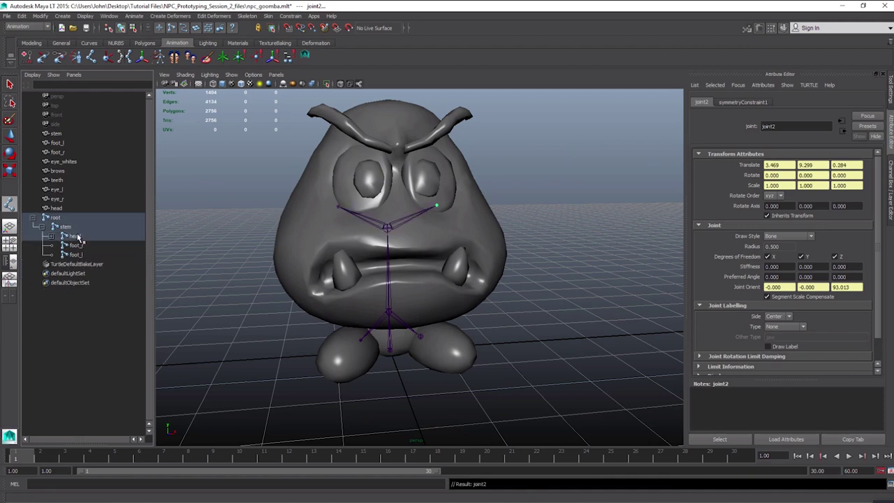
pyautogui.scroll(4, 434, 221)
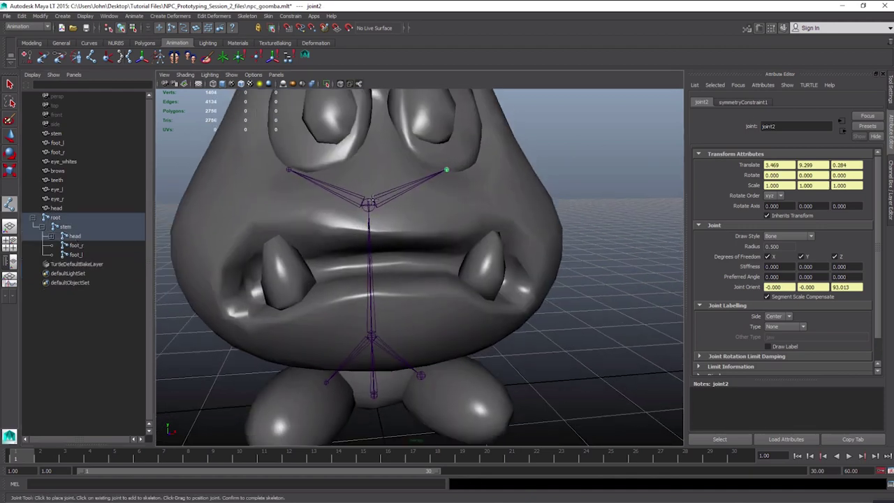
pyautogui.click(52, 237)
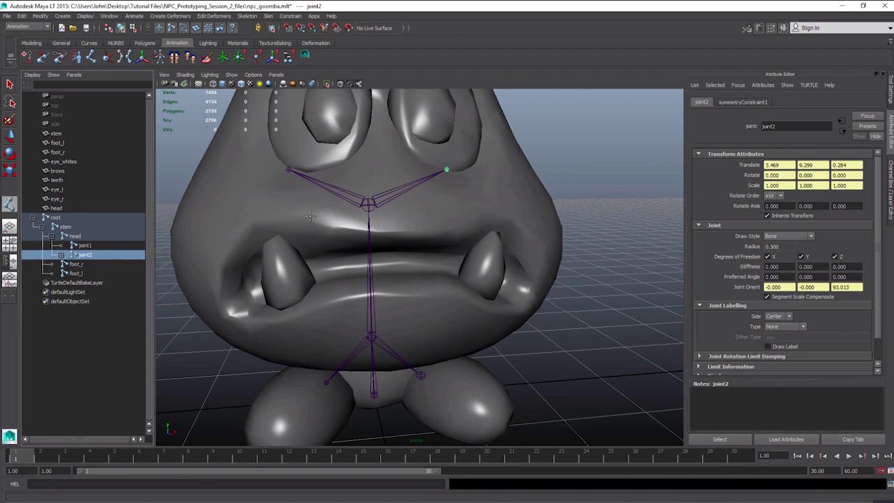
# Move joint1 forward and up in the side view to just behind the eye, at about 8.5, -8.1, -7.2
pyautogui.keyDown('alt'); pyautogui.moveTo(310, 216); pyautogui.dragTo(349, 220); pyautogui.keyUp('alt')
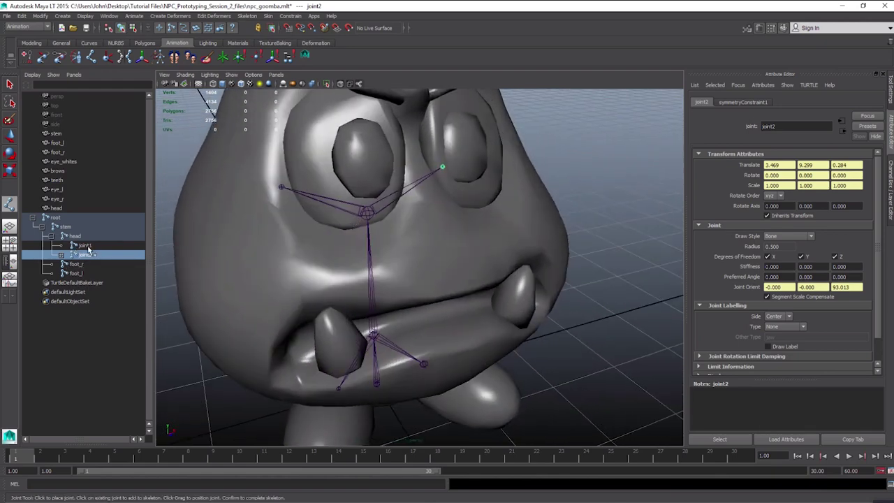
pyautogui.click(83, 246)
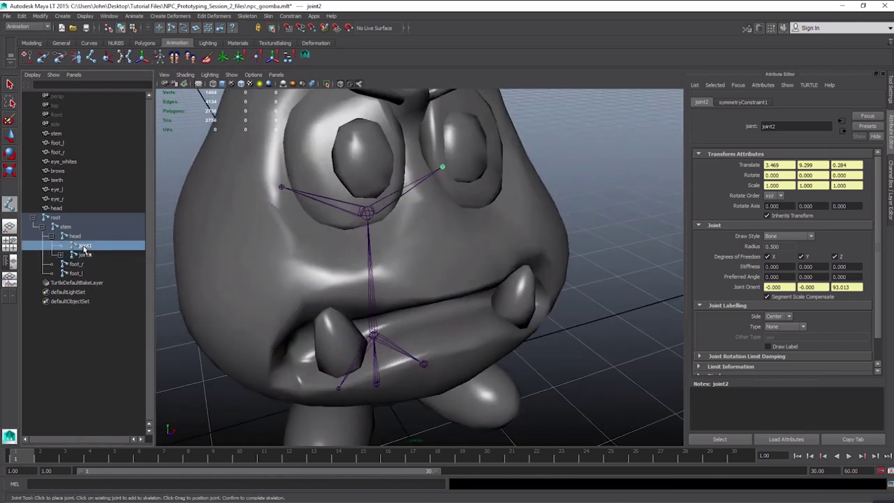
pyautogui.keyDown('alt'); pyautogui.moveTo(291, 234); pyautogui.dragTo(354, 235); pyautogui.keyUp('alt')
pyautogui.press('w')
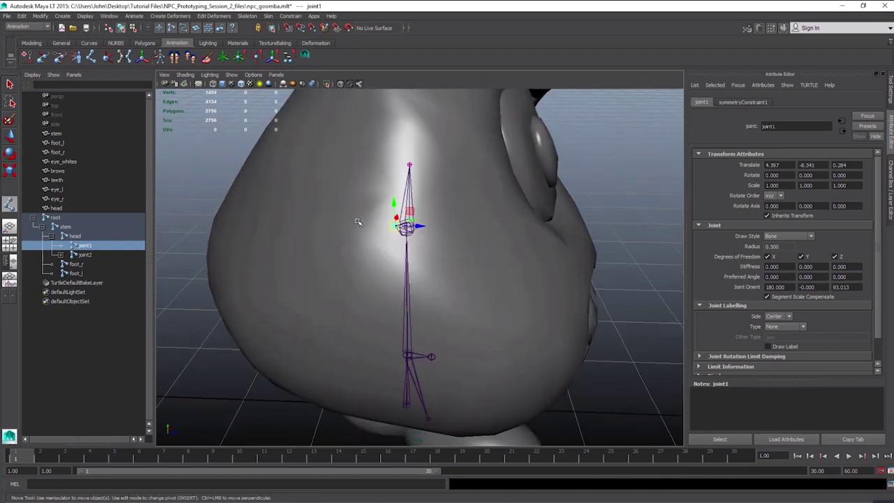
pyautogui.click(9, 244)
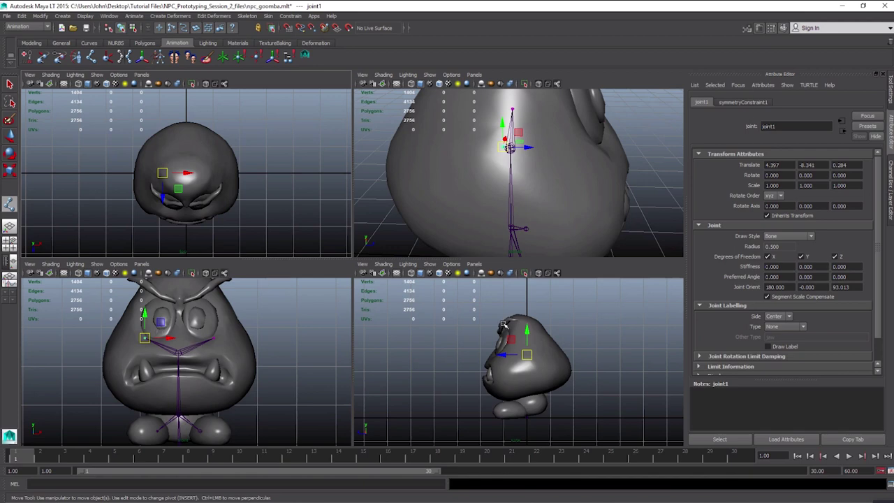
pyautogui.press('space')
pyautogui.moveTo(350, 243); pyautogui.dragTo(318, 217)
pyautogui.keyDown('alt'); pyautogui.moveTo(319, 218); pyautogui.dragTo(324, 227, button='right'); pyautogui.keyUp('alt')
pyautogui.scroll(3, 323, 224)
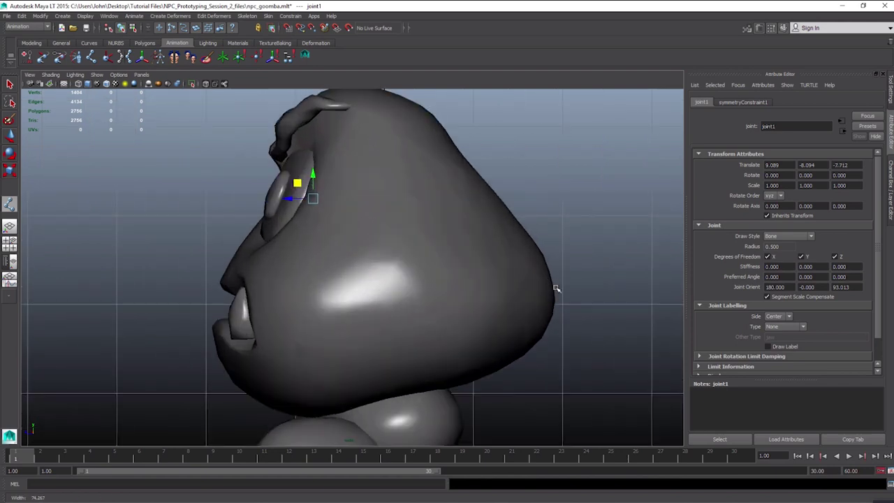
pyautogui.keyDown('alt'); pyautogui.moveTo(275, 189); pyautogui.dragTo(321, 217, button='right'); pyautogui.keyUp('alt')
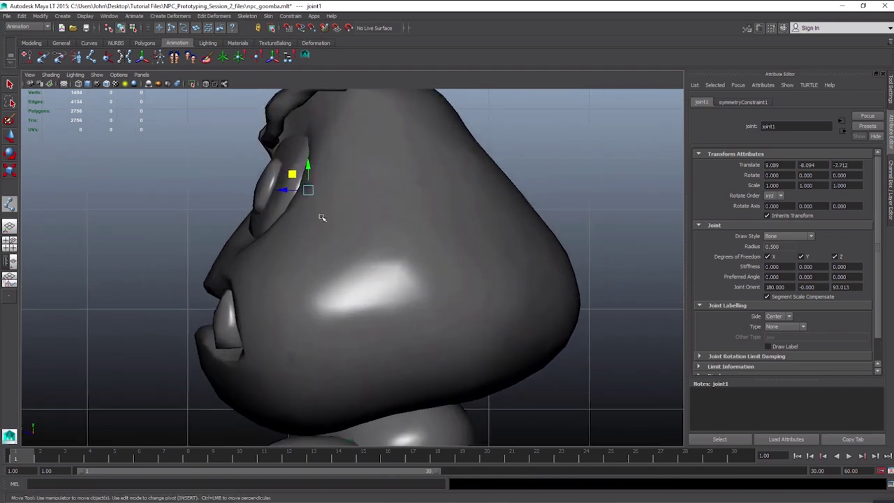
pyautogui.keyDown('alt'); pyautogui.moveTo(322, 217); pyautogui.dragTo(329, 247, button='middle'); pyautogui.keyUp('alt')
pyautogui.moveTo(299, 206); pyautogui.dragTo(305, 211)
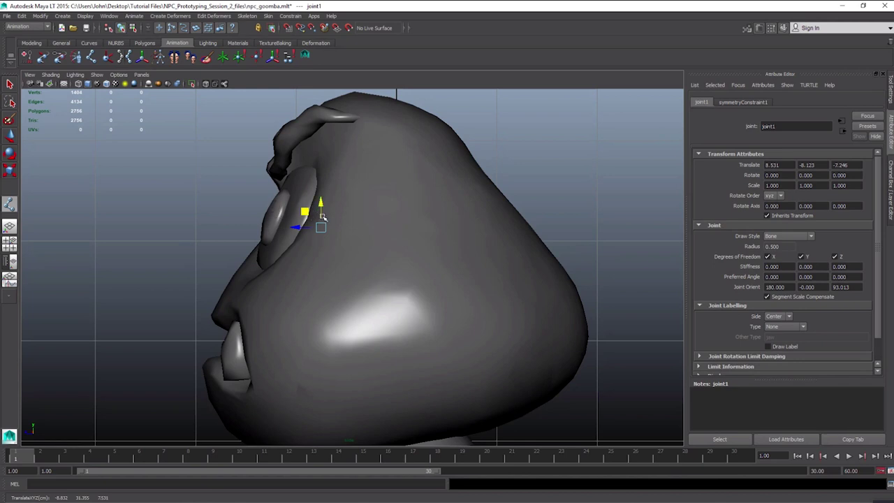
pyautogui.press('space')
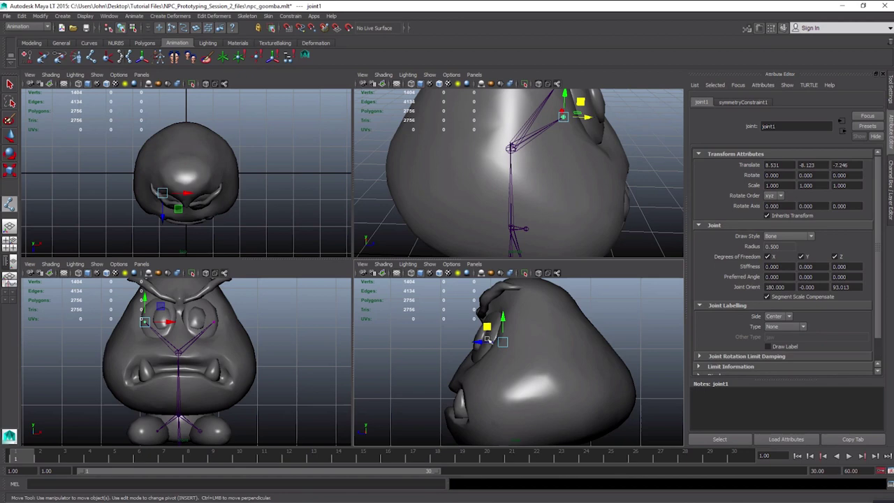
# Move joint1 inward to the centre of the character's right pupil, at Translate about 9.2, -3.7, -7.2
pyautogui.press('space')
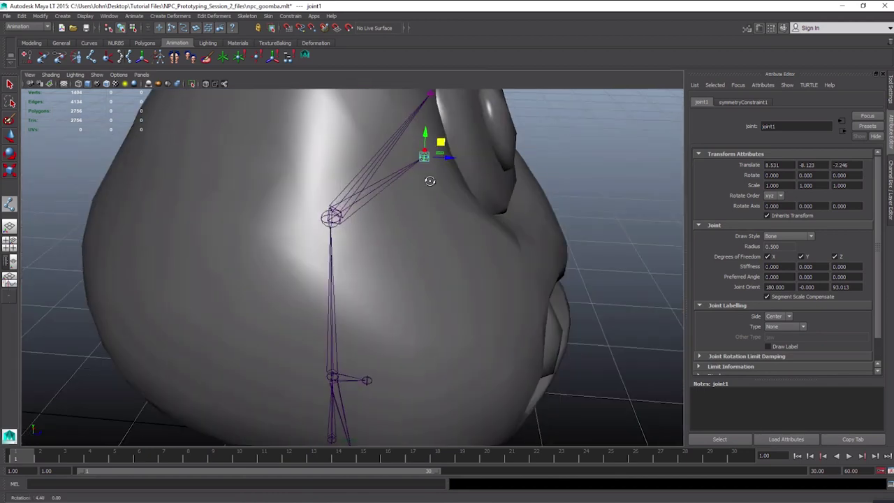
pyautogui.keyDown('alt'); pyautogui.moveTo(425, 178); pyautogui.dragTo(318, 198); pyautogui.keyUp('alt')
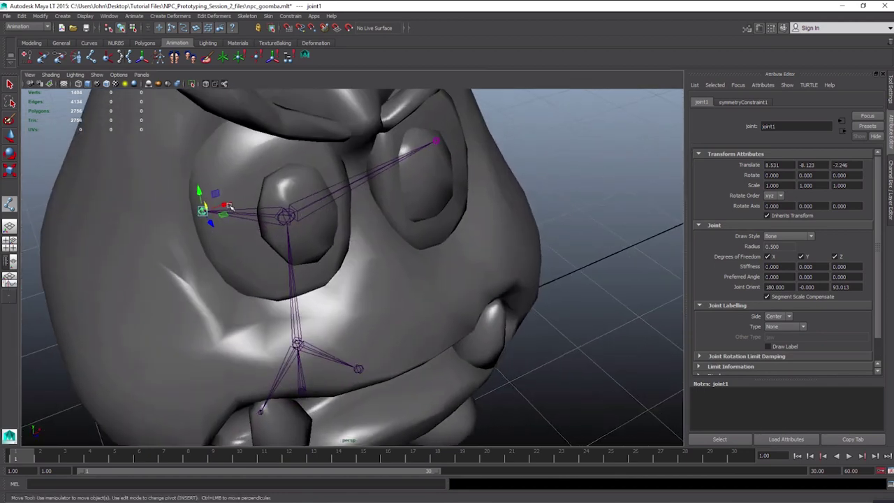
pyautogui.moveTo(229, 207); pyautogui.dragTo(294, 208)
pyautogui.keyDown('alt'); pyautogui.moveTo(294, 208); pyautogui.dragTo(319, 165); pyautogui.keyUp('alt')
pyautogui.press('space')
pyautogui.press('space')
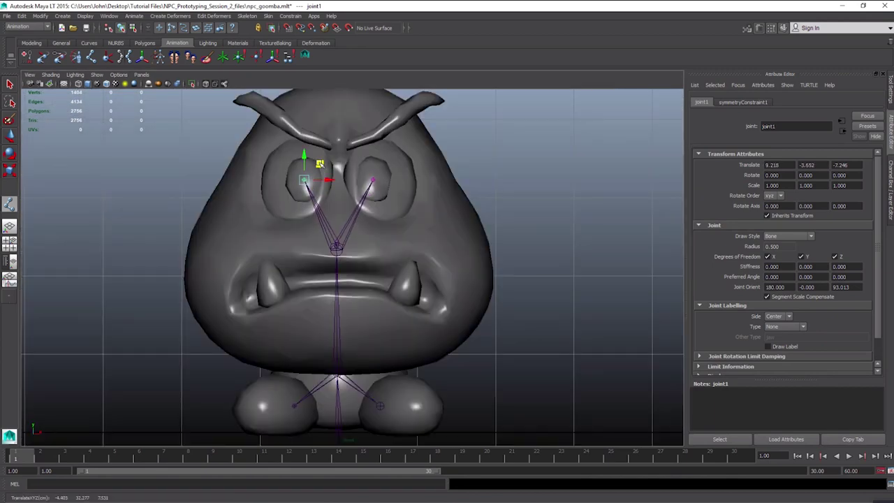
# Shift joint1 slightly back and down in the side view, to Translate about 8.6, -3.7, -6.7, and check both eye joints in perspective
pyautogui.press('space')
pyautogui.press('space')
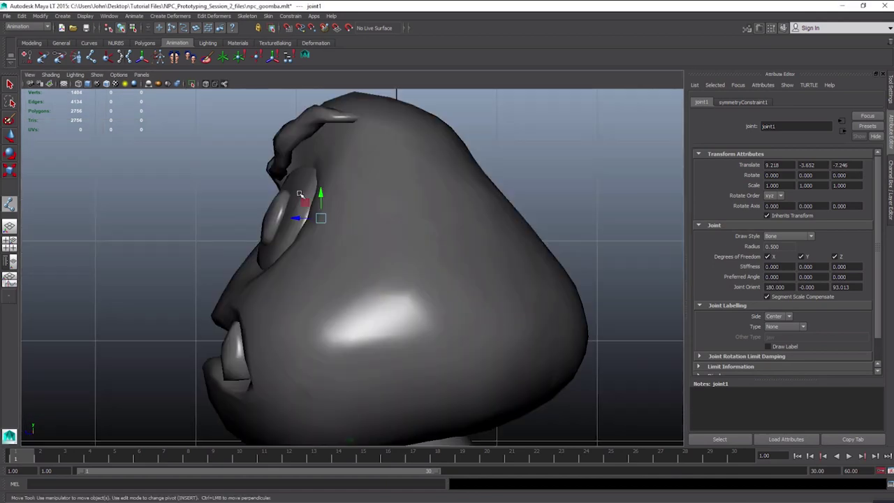
pyautogui.moveTo(313, 208); pyautogui.dragTo(326, 224)
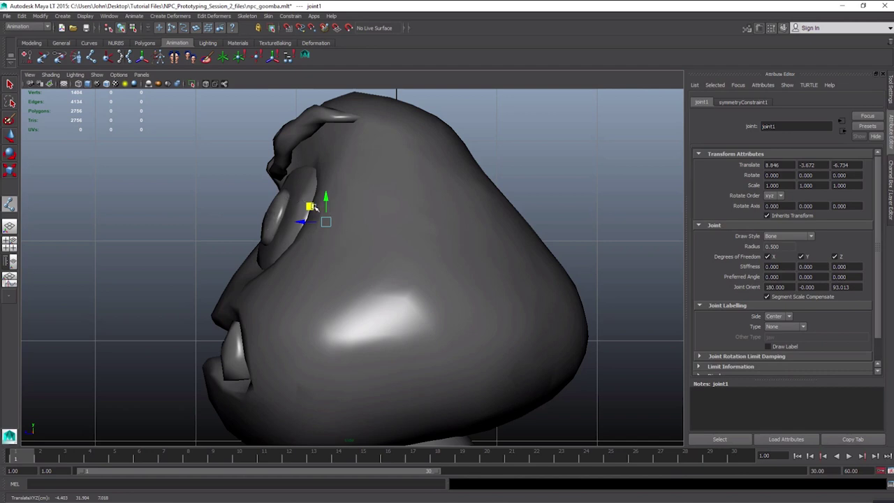
pyautogui.moveTo(313, 207); pyautogui.dragTo(313, 210)
pyautogui.press('space')
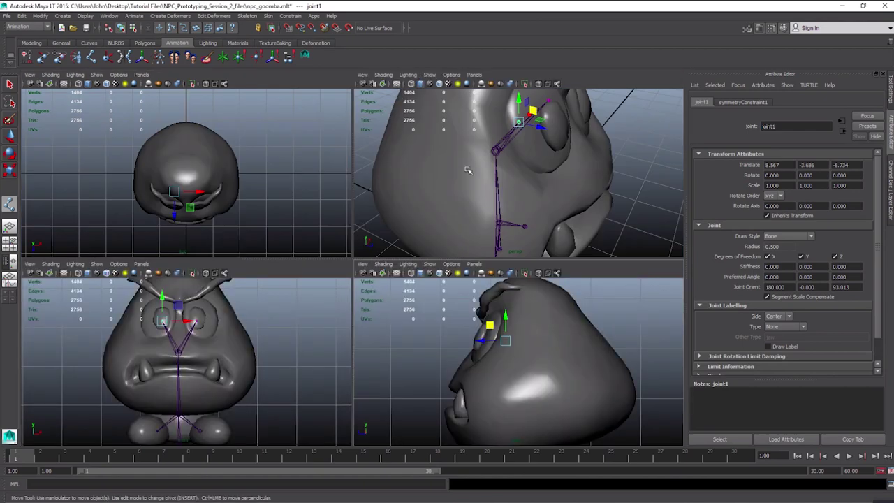
pyautogui.press('space')
pyautogui.keyDown('alt'); pyautogui.moveTo(449, 192); pyautogui.dragTo(314, 153); pyautogui.keyUp('alt')
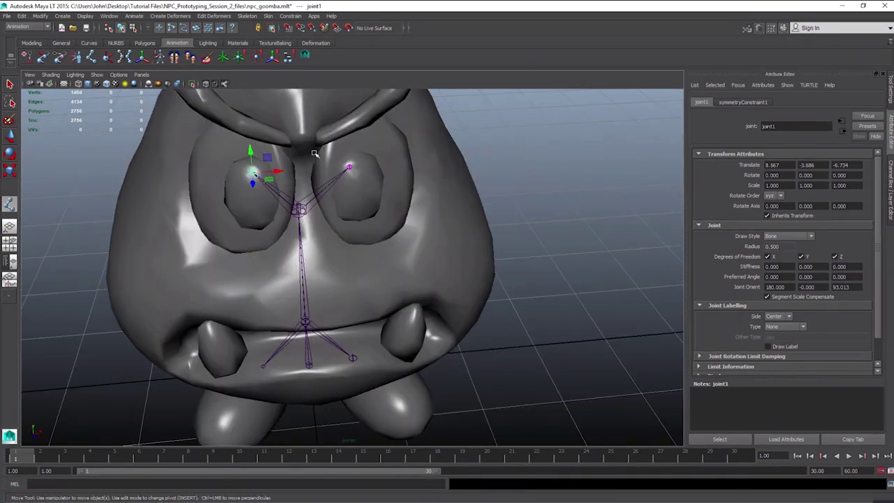
pyautogui.keyDown('alt'); pyautogui.moveTo(315, 153); pyautogui.dragTo(283, 151, button='right'); pyautogui.keyUp('alt')
# Add a new joint from the head joint up to the centre between the brows in the front view, with Joint Tool symmetry off
pyautogui.press('space')
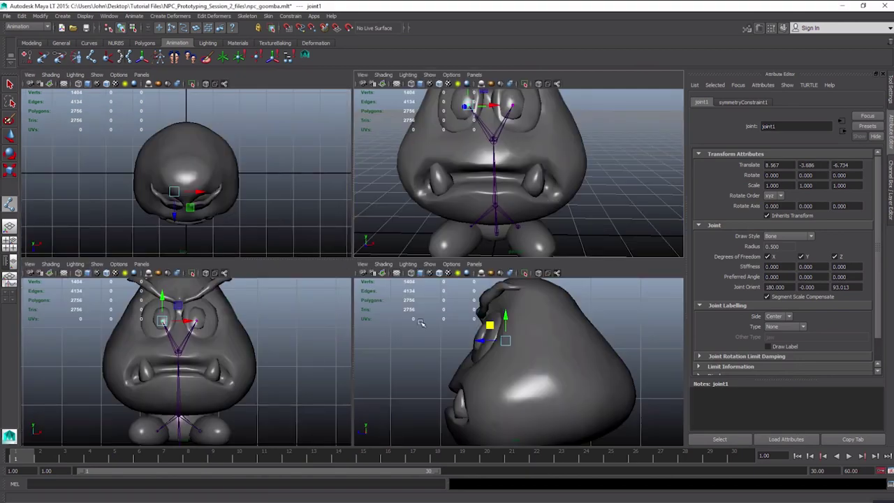
pyautogui.press('space')
pyautogui.press('space')
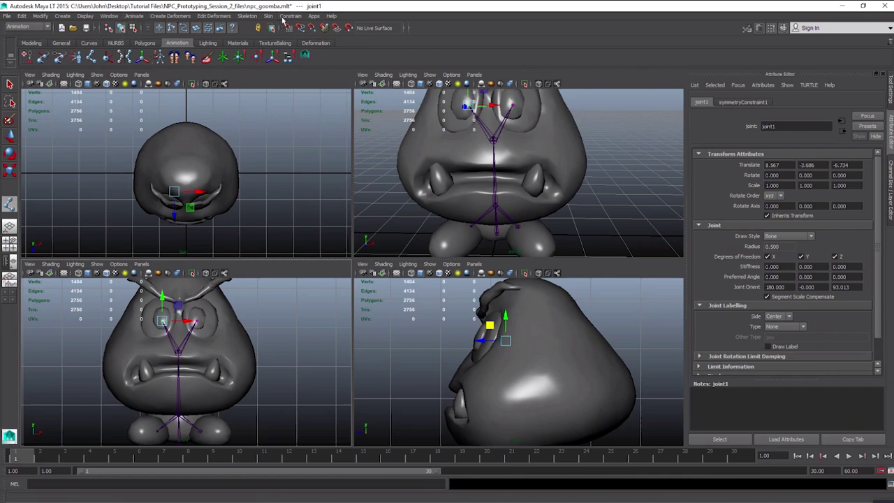
pyautogui.click(248, 16)
pyautogui.click(315, 31)
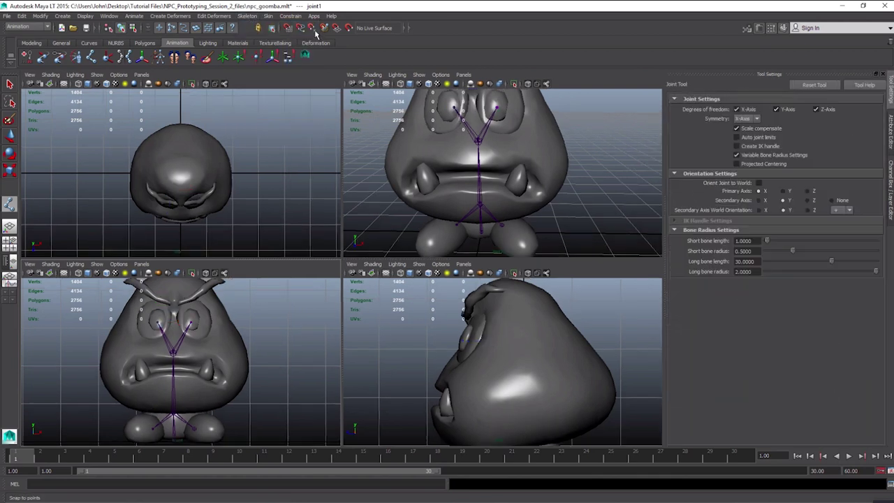
pyautogui.click(746, 118)
pyautogui.click(743, 126)
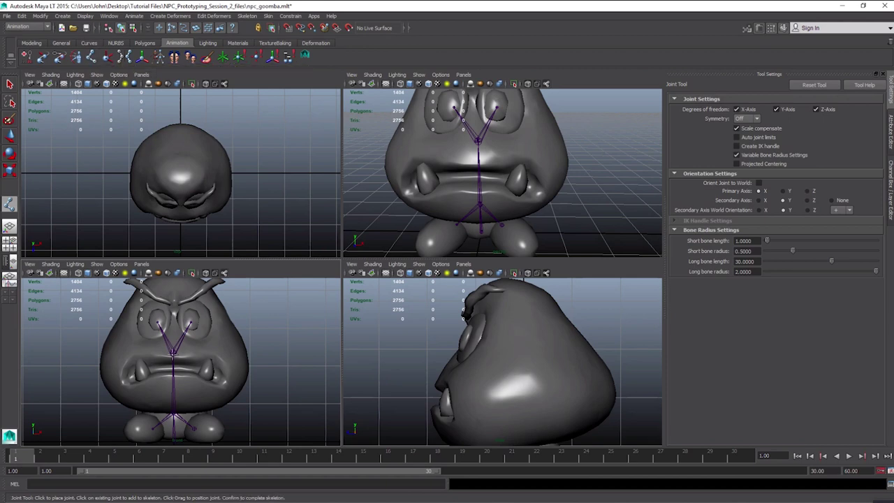
pyautogui.click(173, 351)
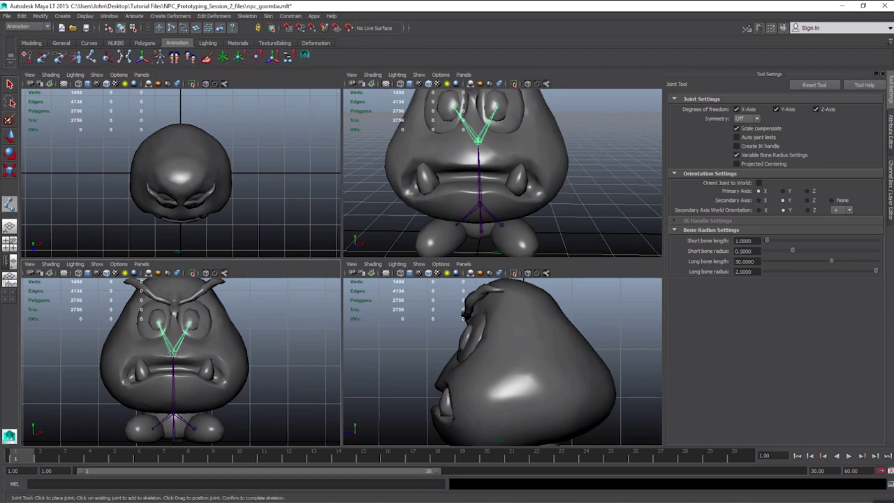
pyautogui.click(173, 301)
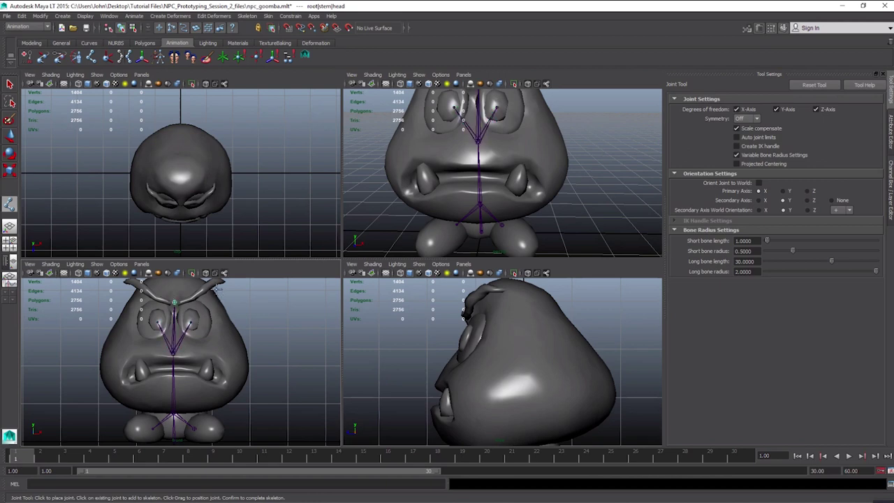
pyautogui.keyDown('alt'); pyautogui.moveTo(482, 128); pyautogui.dragTo(452, 287, button='middle'); pyautogui.keyUp('alt')
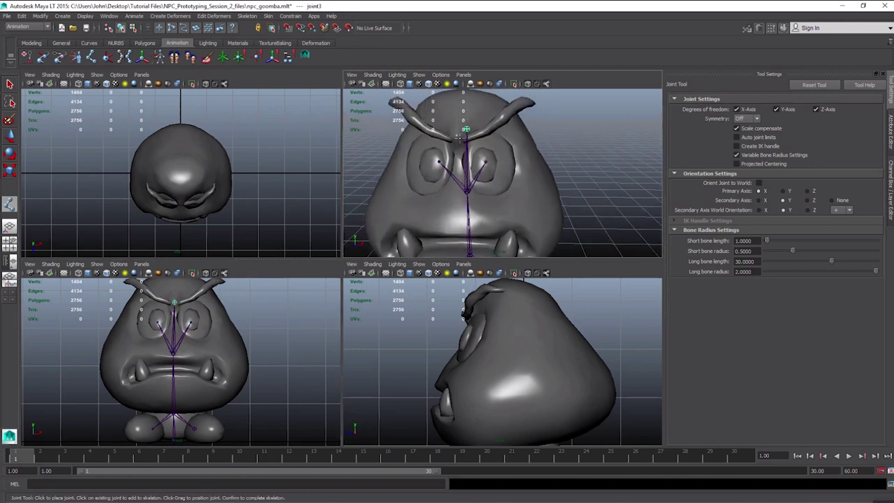
# Maximize the side view and turn on X-Ray Joints shading so the skeleton shows through the mesh
pyautogui.press('space')
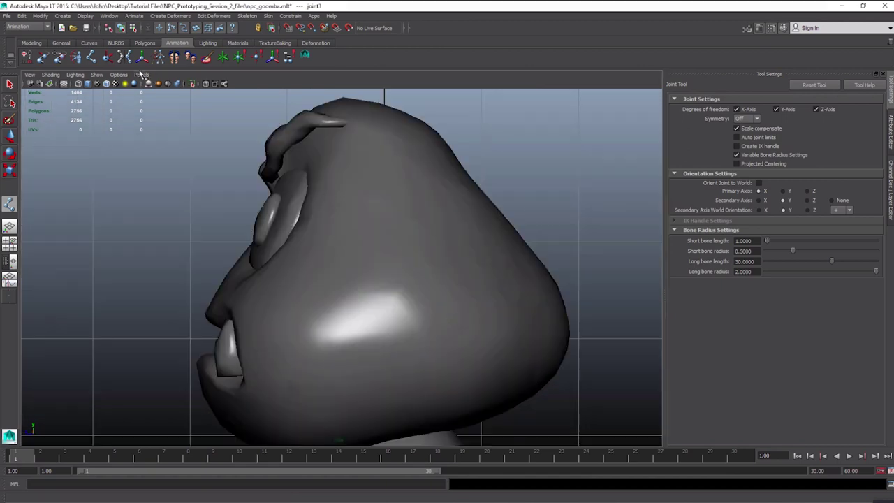
pyautogui.click(96, 75)
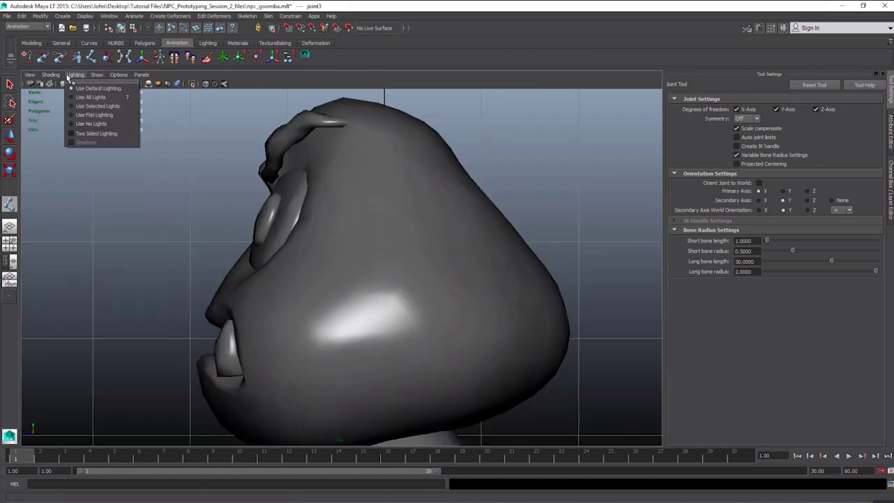
pyautogui.moveTo(50, 74)
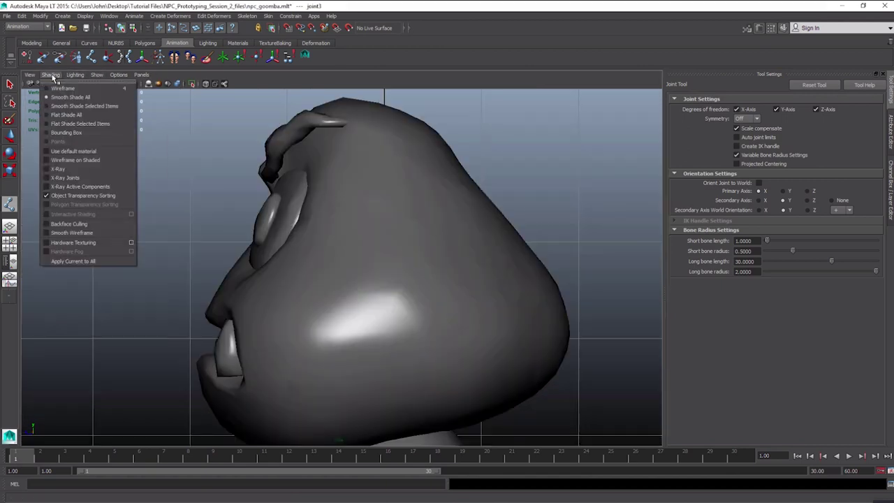
pyautogui.click(78, 177)
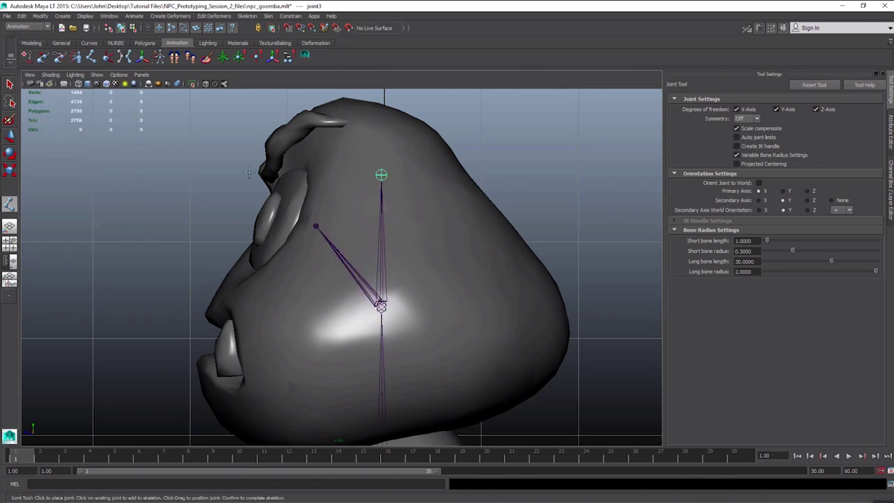
# Move the new brow joint straight forward in the side view to the brow mesh and check its placement in perspective
pyautogui.press('q')
pyautogui.click(382, 177)
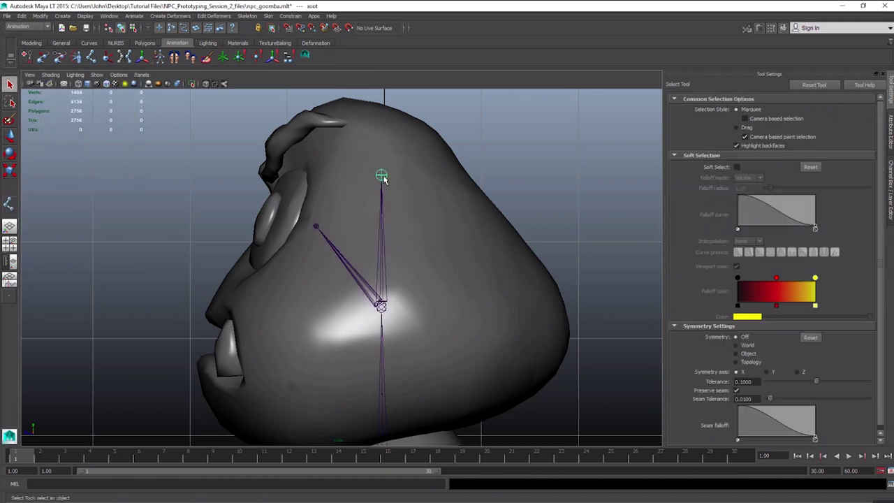
pyautogui.press('w')
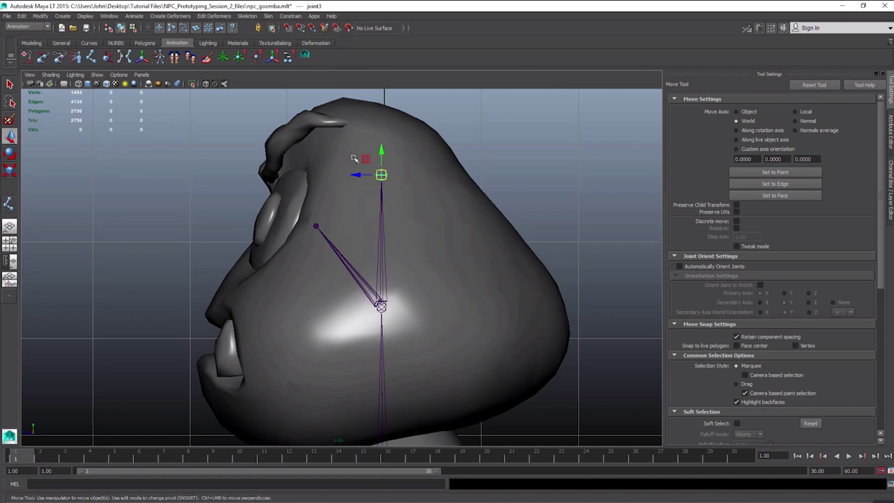
pyautogui.moveTo(364, 158); pyautogui.dragTo(252, 158)
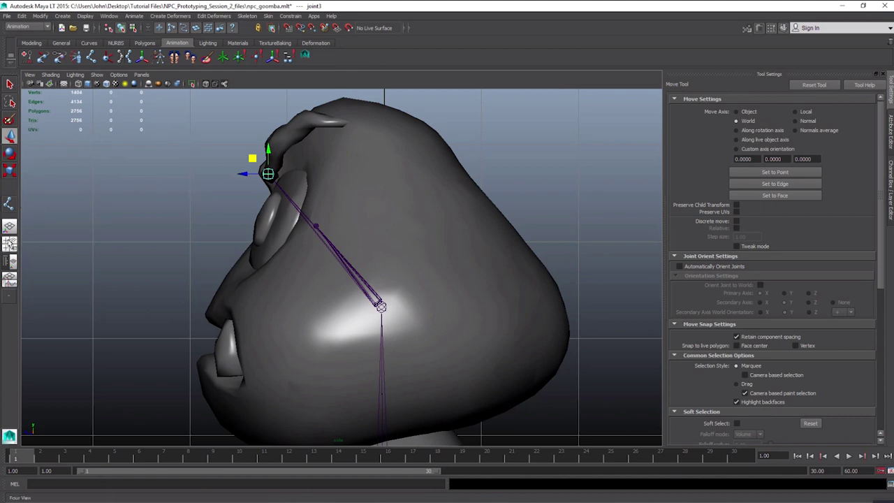
pyautogui.keyDown('alt'); pyautogui.moveTo(116, 185); pyautogui.dragTo(442, 171); pyautogui.keyUp('alt')
pyautogui.keyDown('alt'); pyautogui.moveTo(441, 171); pyautogui.dragTo(343, 186, button='right'); pyautogui.keyUp('alt')
pyautogui.keyDown('alt'); pyautogui.moveTo(342, 186); pyautogui.dragTo(307, 183); pyautogui.keyUp('alt')
pyautogui.keyDown('alt'); pyautogui.moveTo(350, 168); pyautogui.dragTo(293, 157, button='right'); pyautogui.keyUp('alt')
pyautogui.keyDown('alt'); pyautogui.moveTo(308, 252); pyautogui.dragTo(98, 206); pyautogui.keyUp('alt')
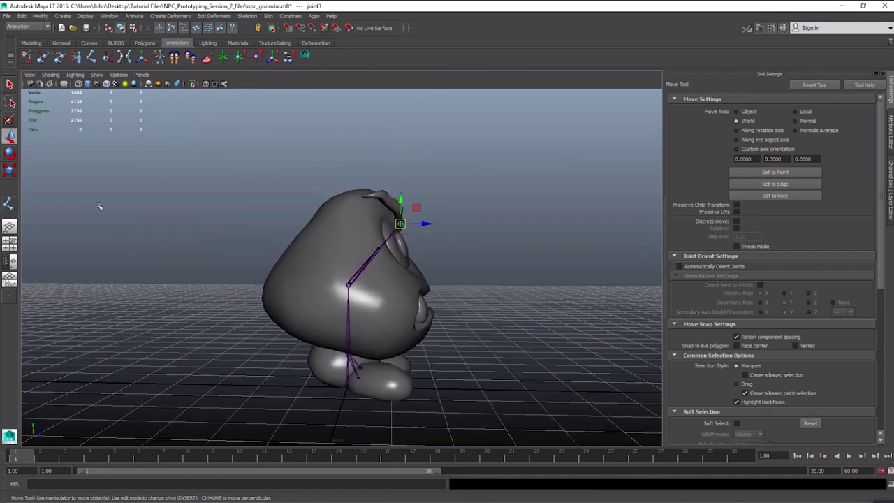
# Show the scene hierarchy beside the perspective view and rename joint1 under the head joint as eye_r
pyautogui.click(9, 261)
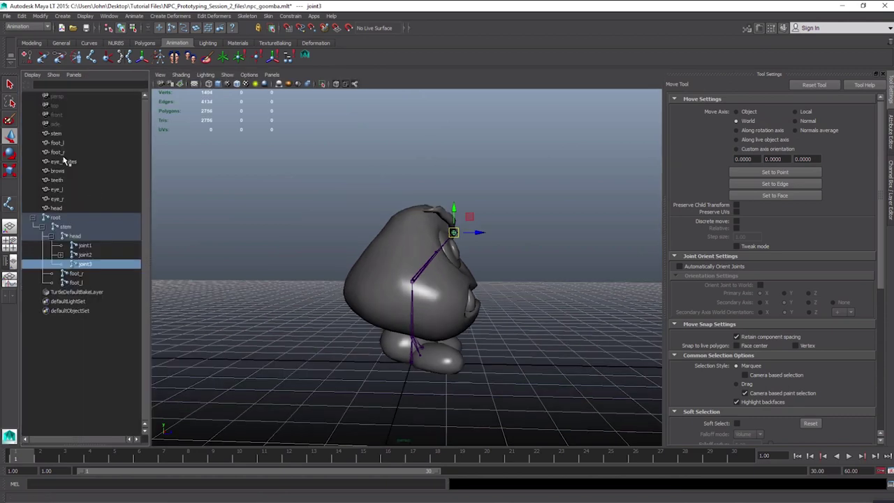
pyautogui.click(73, 236)
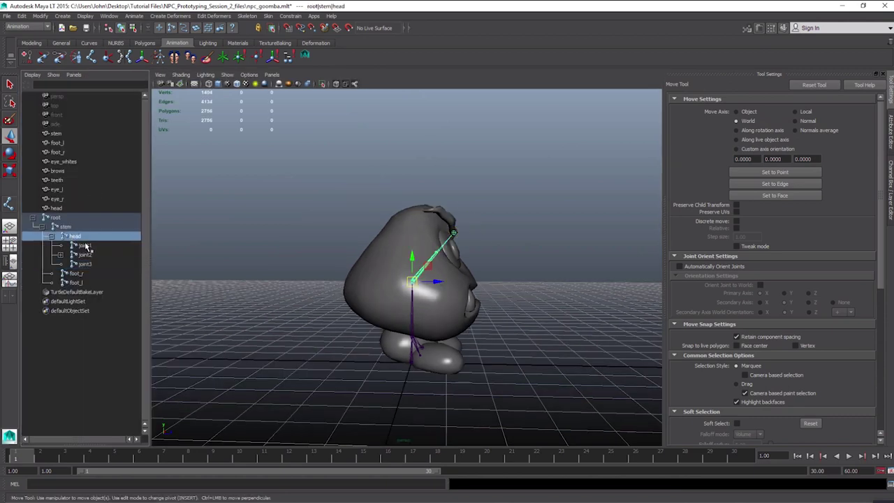
pyautogui.click(84, 246)
pyautogui.keyDown('alt'); pyautogui.moveTo(351, 261); pyautogui.dragTo(315, 256); pyautogui.keyUp('alt')
pyautogui.keyDown('alt'); pyautogui.moveTo(315, 255); pyautogui.dragTo(365, 297, button='right'); pyautogui.keyUp('alt')
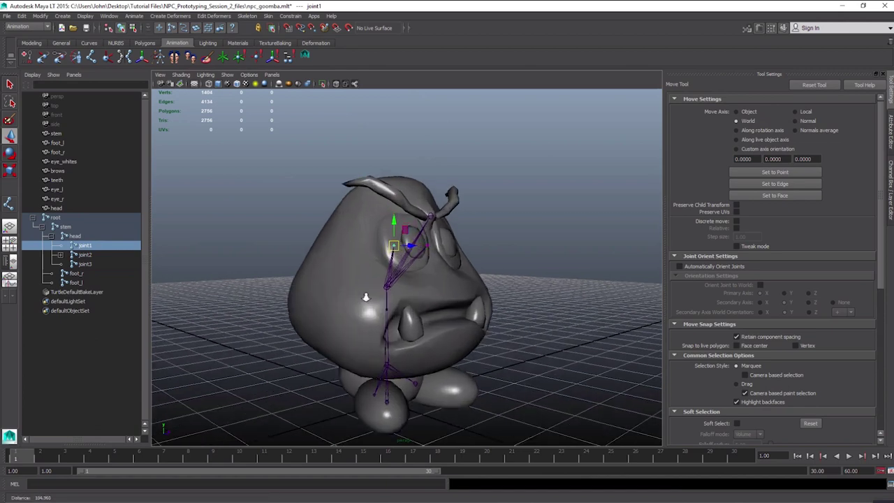
pyautogui.click(81, 247)
pyautogui.doubleClick(83, 247)
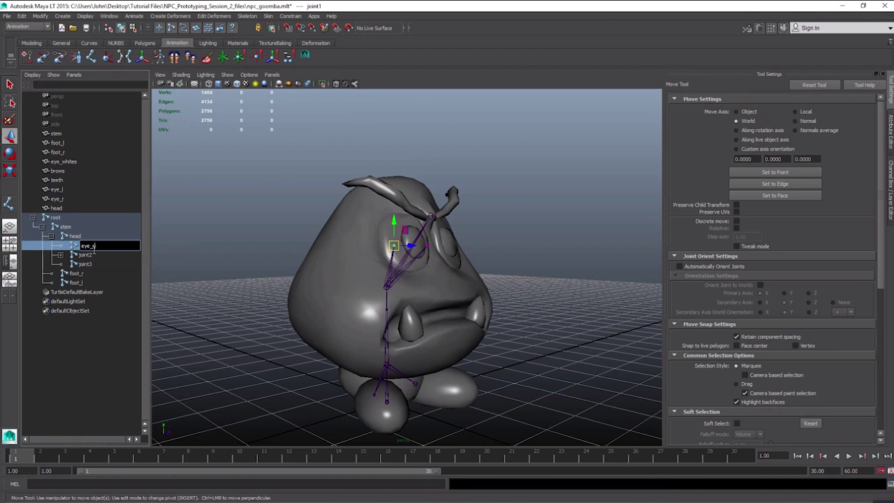
pyautogui.write('eye_r')
pyautogui.press('Return')
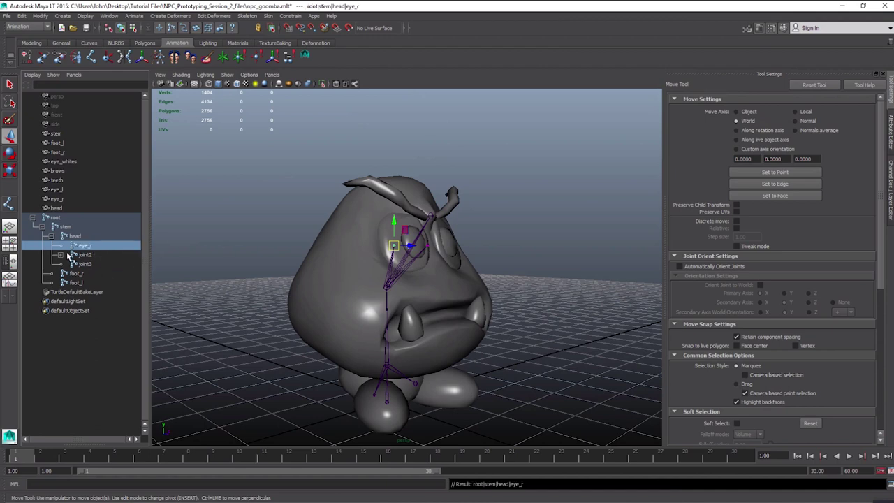
# Identify joint2 on the model and rename it as eye_l
pyautogui.click(80, 256)
pyautogui.keyDown('alt'); pyautogui.moveTo(350, 269); pyautogui.dragTo(299, 280); pyautogui.keyUp('alt')
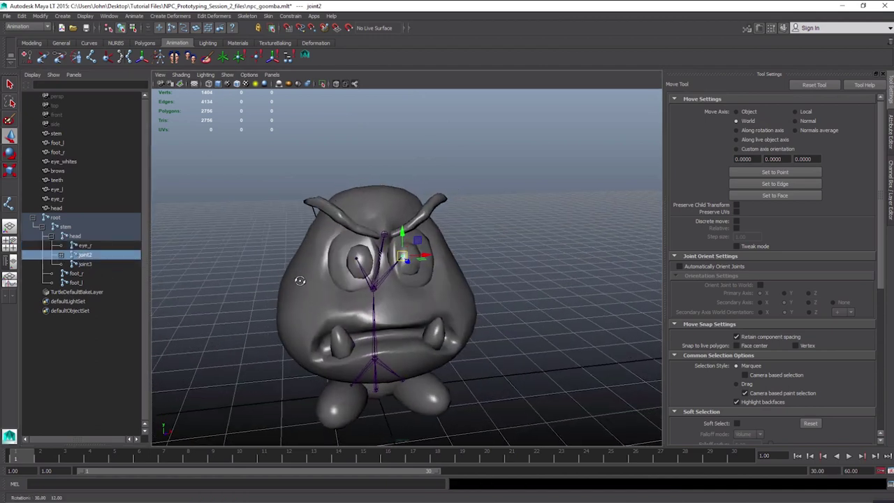
pyautogui.click(86, 257)
pyautogui.doubleClick(85, 256)
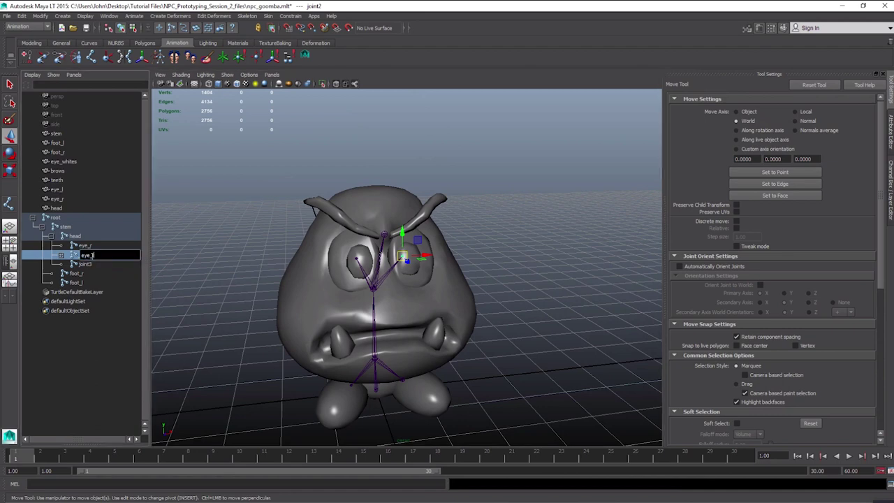
pyautogui.write('eye_l')
pyautogui.press('Return')
# Rename joint3 under the head joint as brows
pyautogui.click(87, 264)
pyautogui.doubleClick(85, 264)
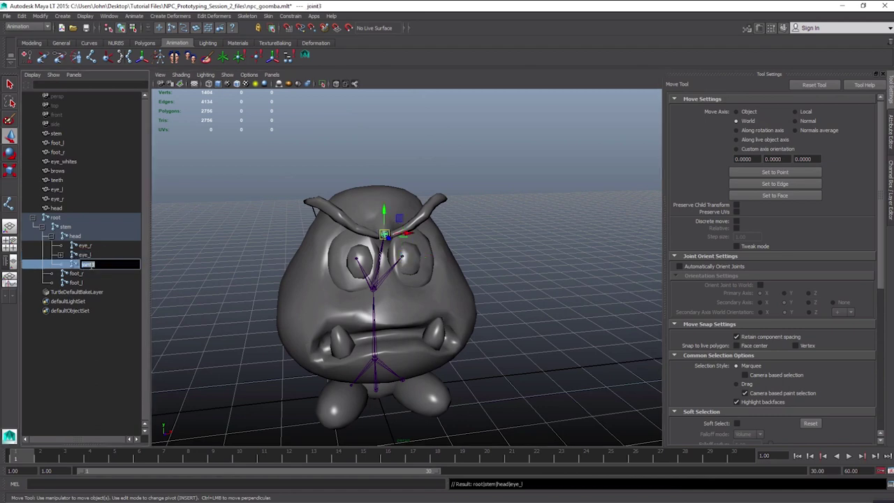
pyautogui.write('brows')
pyautogui.press('Return')
# Delete symmetryConstraint1 from under the eye_l joint and save the scene
pyautogui.click(60, 255)
pyautogui.click(106, 264)
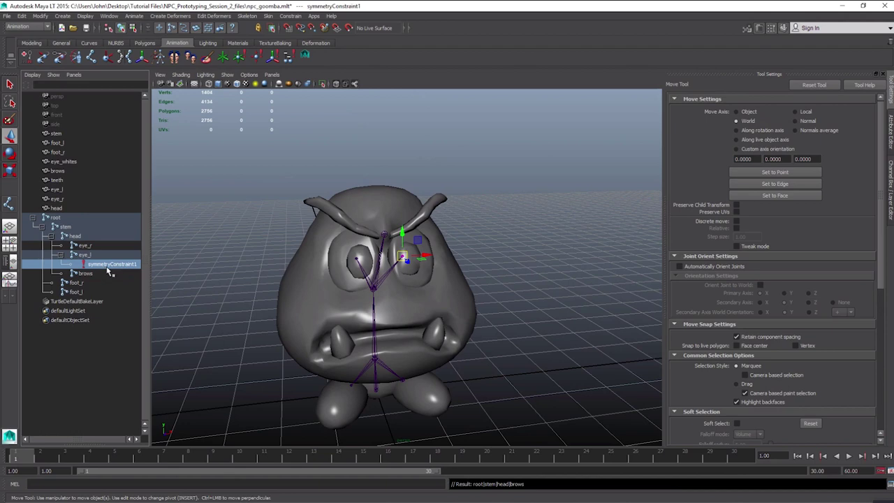
pyautogui.press('Delete')
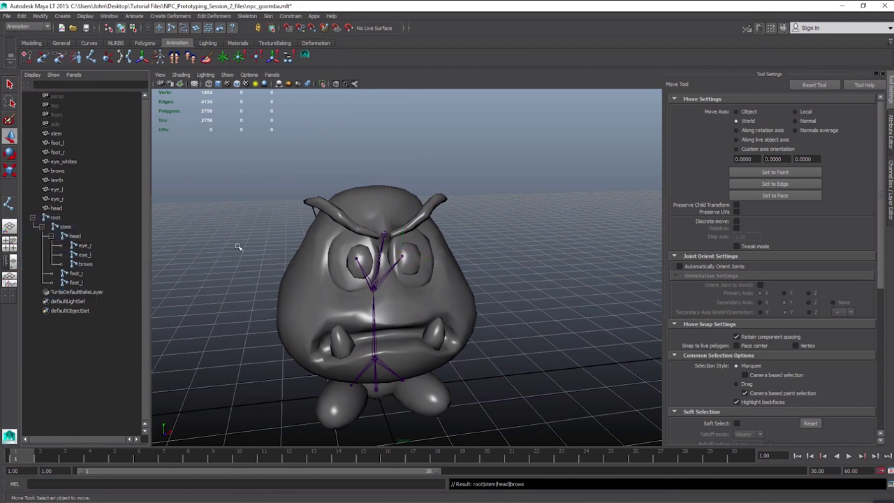
pyautogui.hotkey('ctrl', 's')
# Select the root joint and examine the complete skeleton inside the model in perspective
pyautogui.click(55, 218)
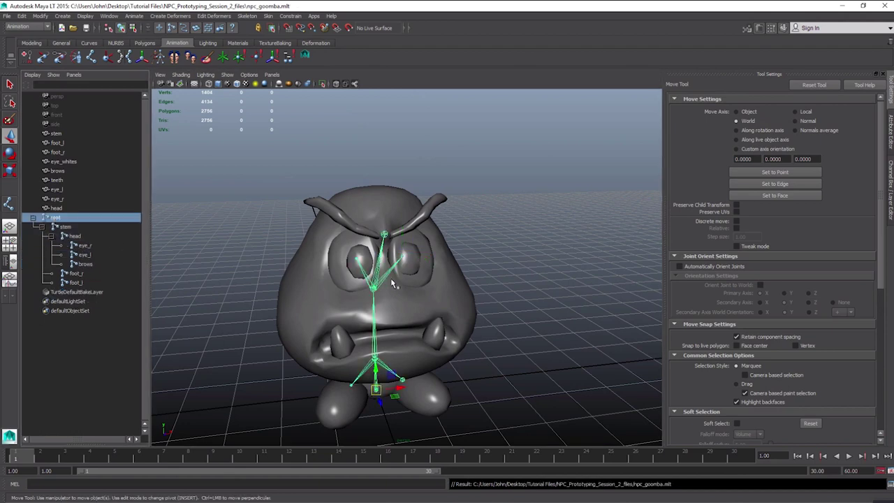
pyautogui.keyDown('alt'); pyautogui.moveTo(395, 284); pyautogui.dragTo(531, 287); pyautogui.keyUp('alt')
pyautogui.keyDown('alt'); pyautogui.moveTo(531, 286); pyautogui.dragTo(551, 286); pyautogui.keyUp('alt')
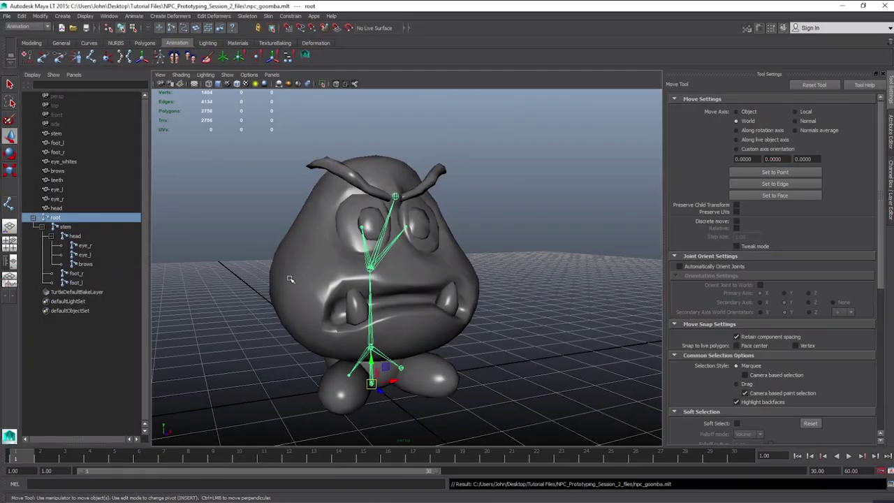
# Examine how the separate meshes such as foot_l, brows and stem correspond to the skeleton, ending with the head joint selected
pyautogui.click(63, 143)
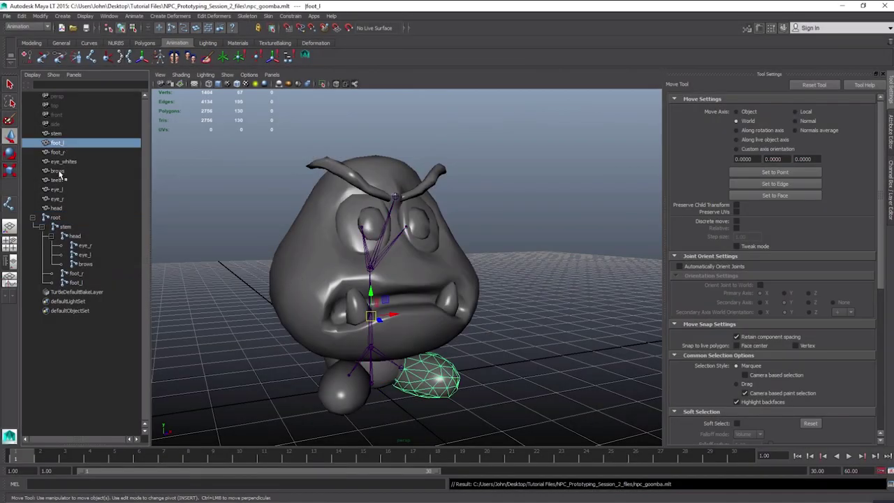
pyautogui.click(66, 170)
pyautogui.click(59, 134)
pyautogui.keyDown('alt'); pyautogui.moveTo(333, 229); pyautogui.dragTo(367, 234, button='right'); pyautogui.keyUp('alt')
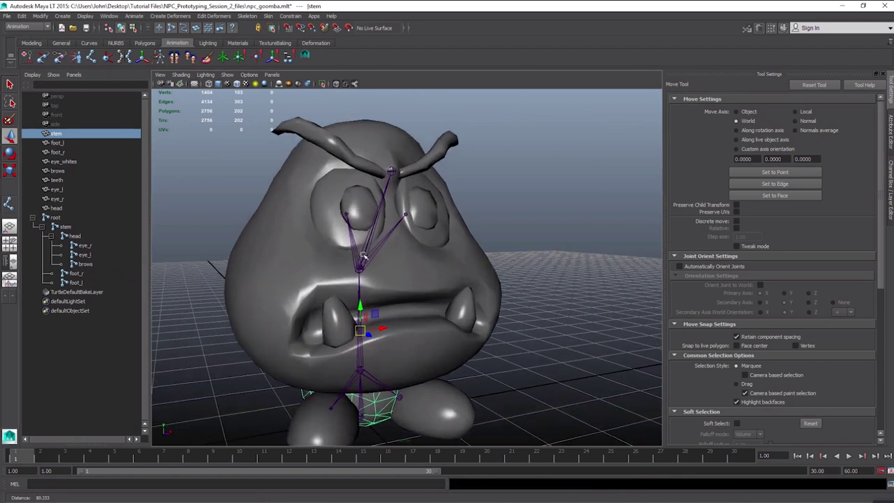
pyautogui.keyDown('alt'); pyautogui.moveTo(332, 237); pyautogui.dragTo(357, 257); pyautogui.keyUp('alt')
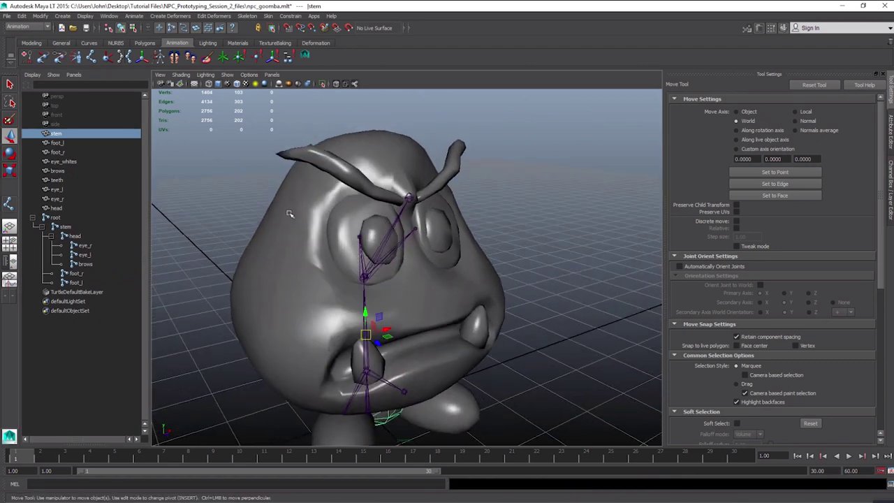
pyautogui.keyDown('alt'); pyautogui.moveTo(289, 214); pyautogui.dragTo(380, 205); pyautogui.keyUp('alt')
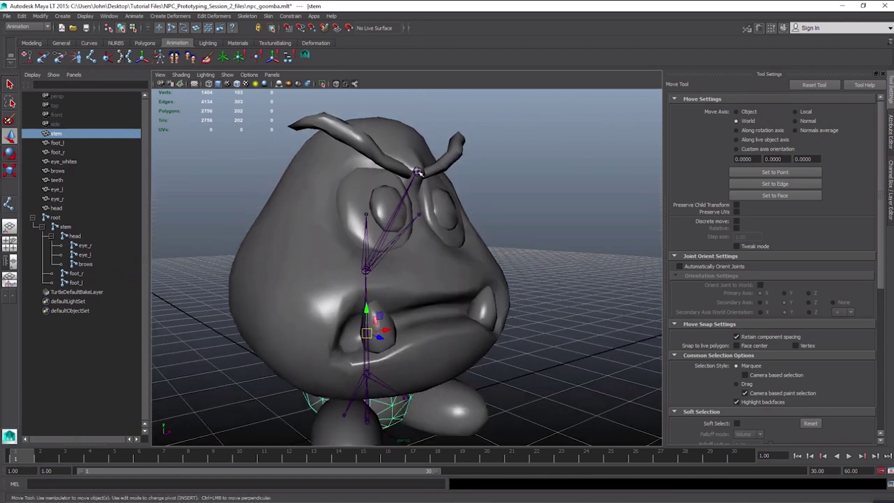
pyautogui.hotkey('ctrl', 'z')
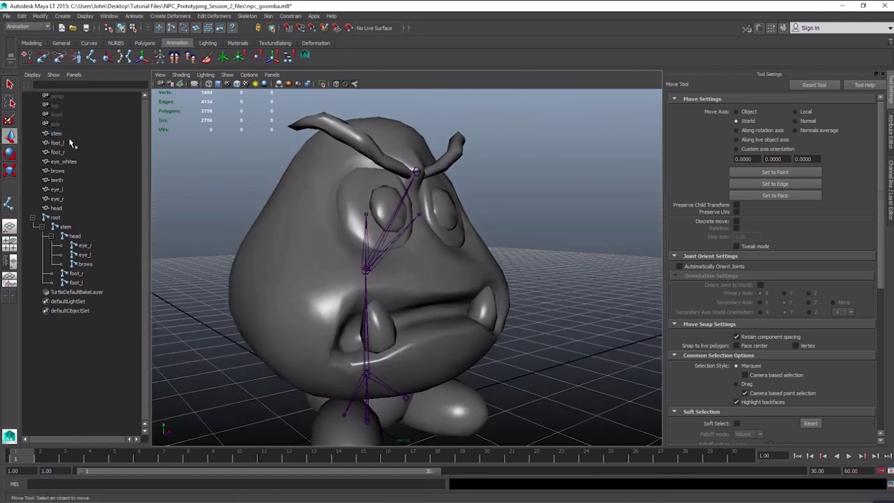
pyautogui.click(64, 136)
pyautogui.click(60, 144)
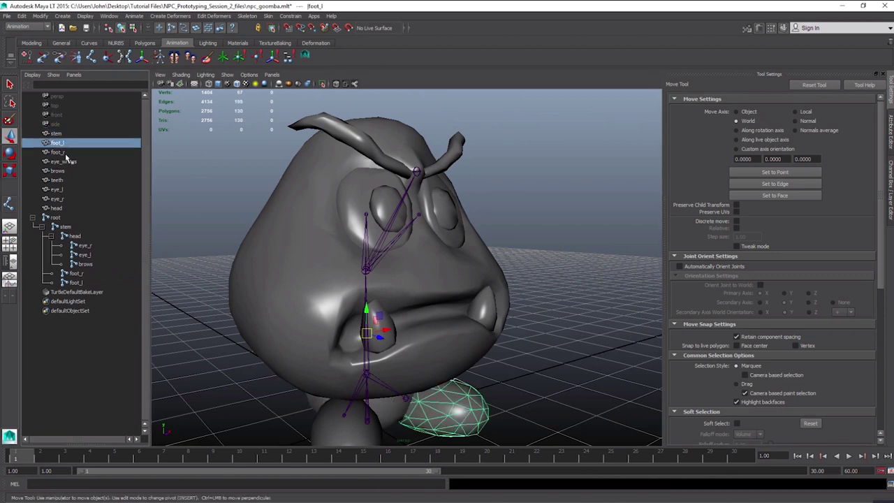
pyautogui.keyDown('alt'); pyautogui.moveTo(486, 275); pyautogui.dragTo(422, 308); pyautogui.keyUp('alt')
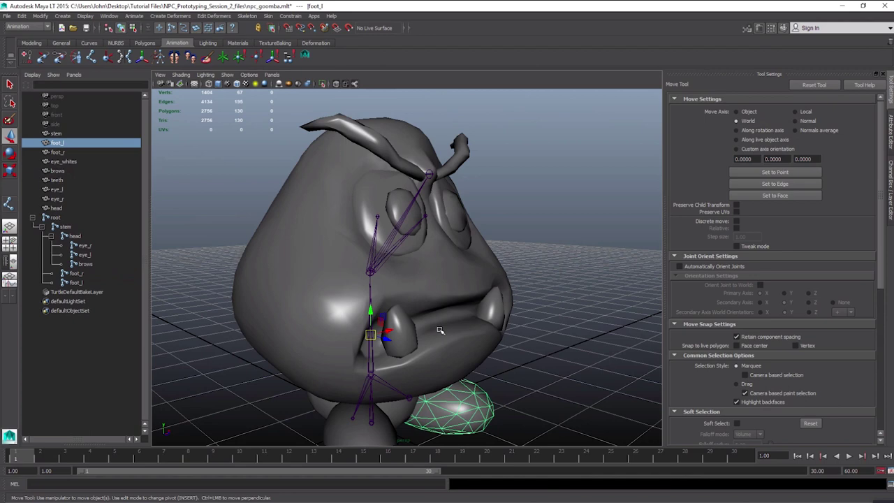
pyautogui.click(371, 274)
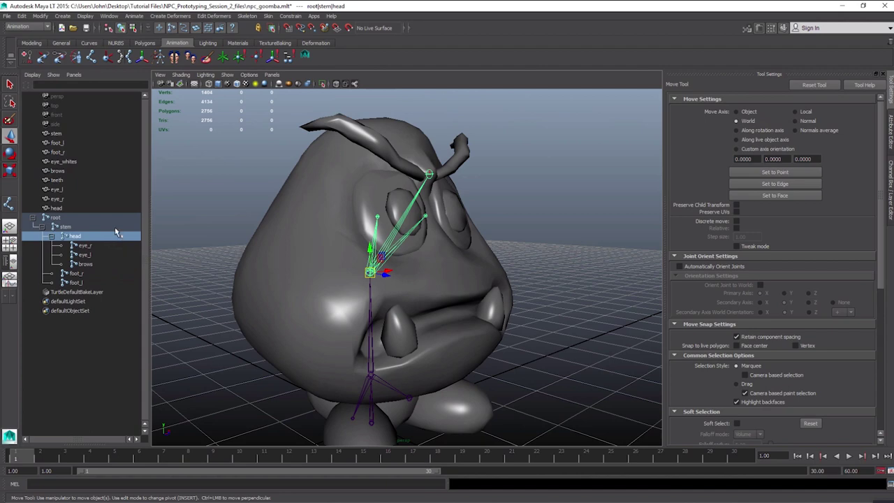
# Smooth-bind the stem mesh to the stem joint, binding to selected joints by closest distance with max influences of 1
pyautogui.click(57, 218)
pyautogui.click(65, 227)
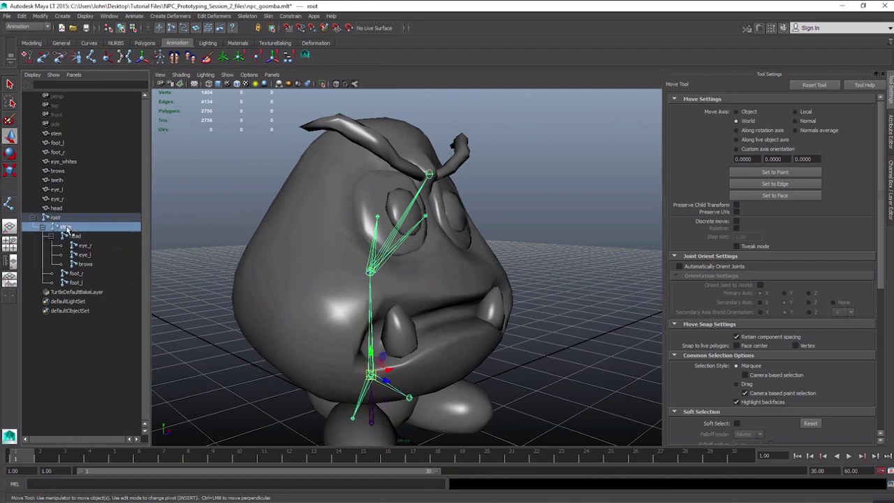
pyautogui.keyDown('ctrl'); pyautogui.click(60, 134); pyautogui.keyUp('ctrl')
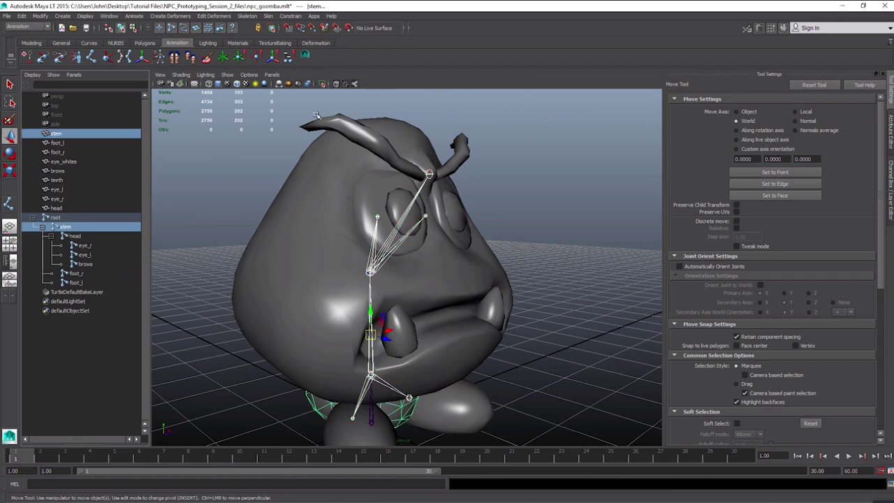
pyautogui.click(269, 16)
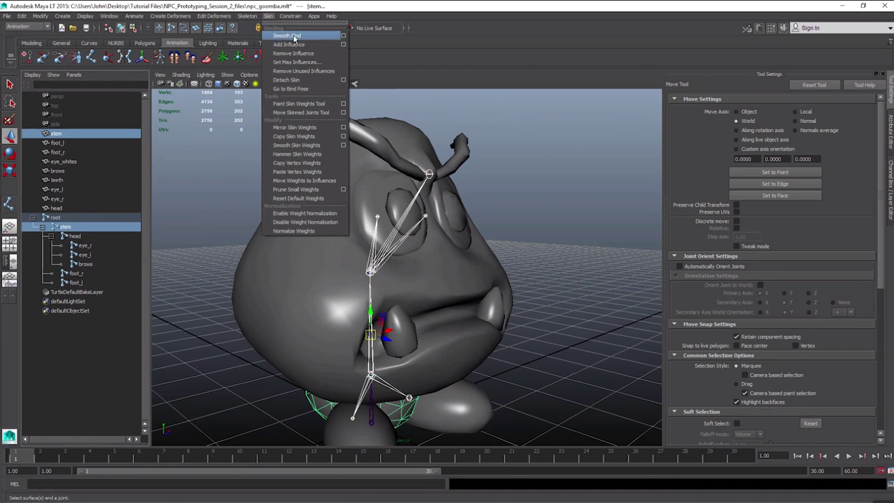
pyautogui.click(344, 37)
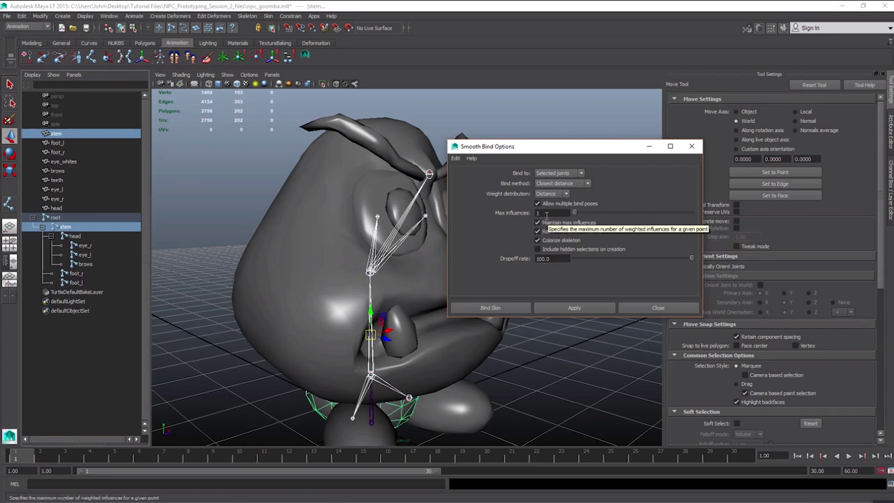
pyautogui.click(489, 306)
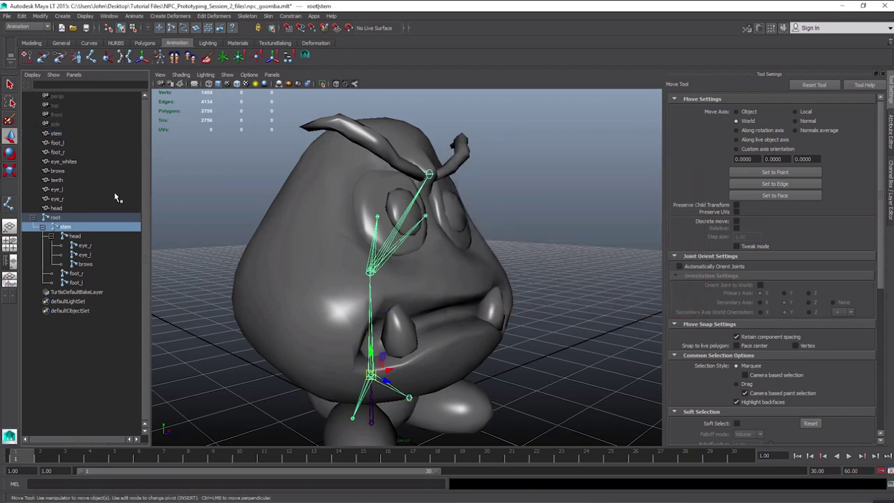
# Try moving the stem joint to test its bind with the stem mesh, and undo the move
pyautogui.click(68, 218)
pyautogui.click(67, 228)
pyautogui.keyDown('alt'); pyautogui.moveTo(372, 334); pyautogui.dragTo(431, 309); pyautogui.keyUp('alt')
pyautogui.hotkey('ctrl', 'z')
pyautogui.keyDown('alt'); pyautogui.moveTo(355, 298); pyautogui.dragTo(323, 309); pyautogui.keyUp('alt')
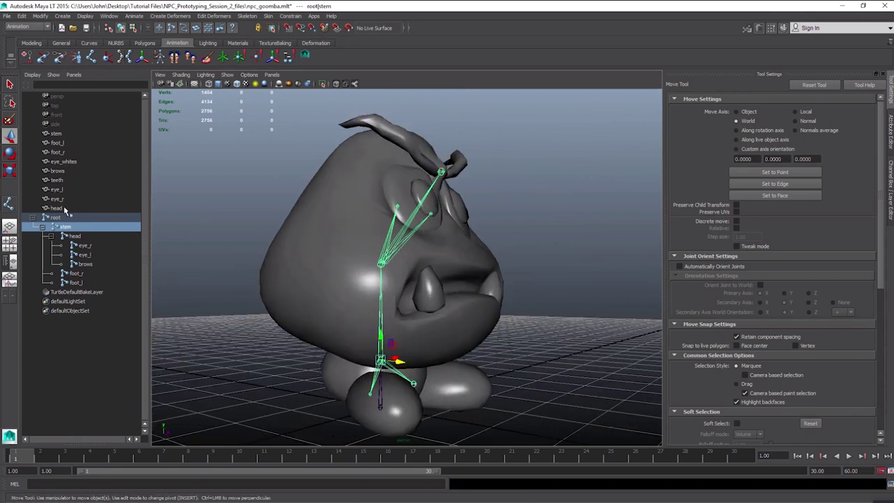
# Check whether the bound stem mesh can be moved directly, trial-moving the foot_l mesh along Z for comparison and undoing that move
pyautogui.click(55, 133)
pyautogui.keyDown('alt'); pyautogui.moveTo(273, 290); pyautogui.dragTo(351, 348); pyautogui.keyUp('alt')
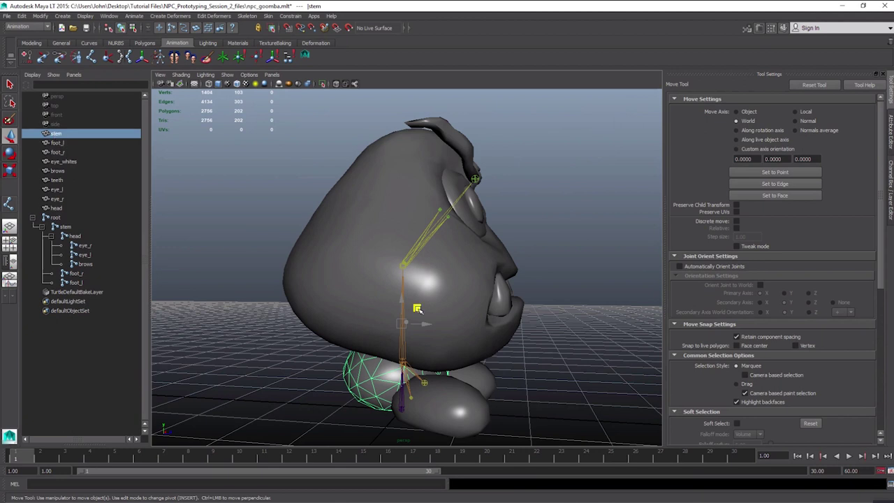
pyautogui.click(69, 142)
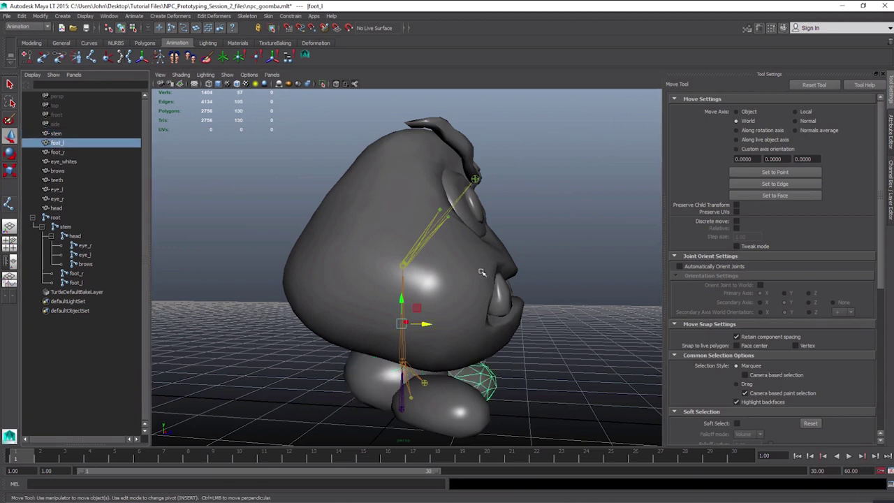
pyautogui.moveTo(435, 324); pyautogui.dragTo(479, 328)
pyautogui.hotkey('ctrl', 'z')
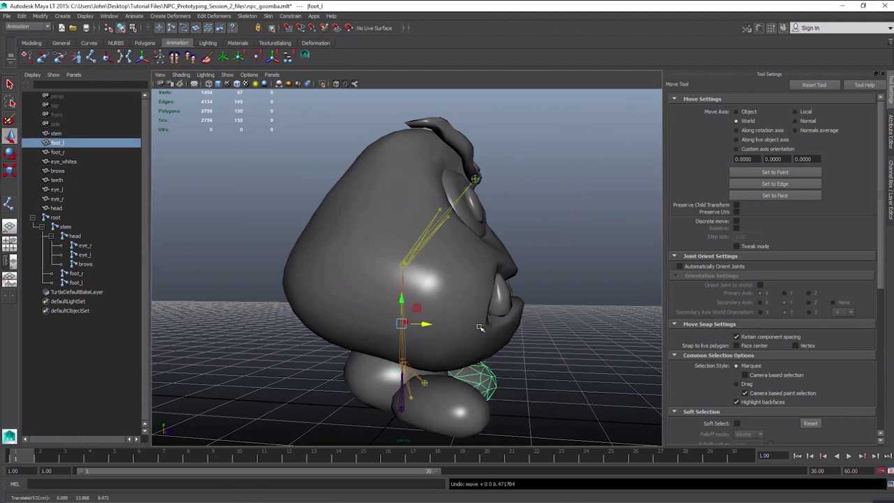
pyautogui.click(56, 133)
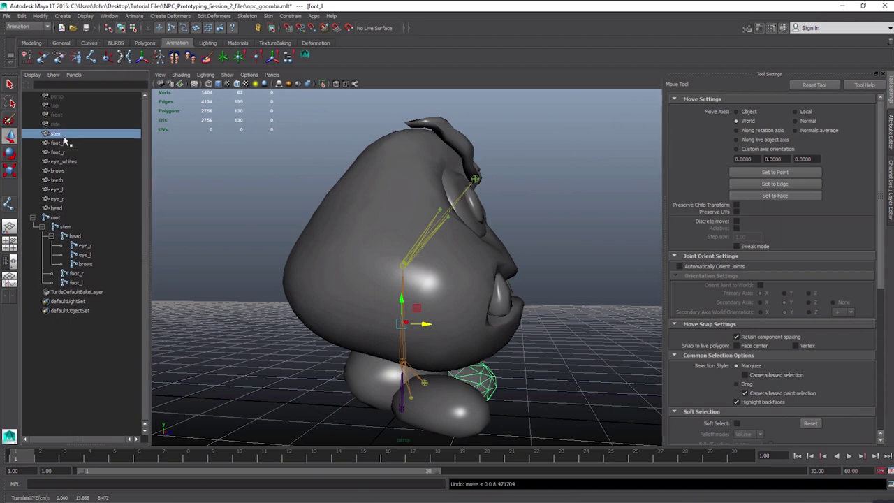
# Smooth-bind the head mesh to the head joint of the root hierarchy
pyautogui.click(64, 226)
pyautogui.keyDown('alt'); pyautogui.moveTo(335, 322); pyautogui.dragTo(397, 323); pyautogui.keyUp('alt')
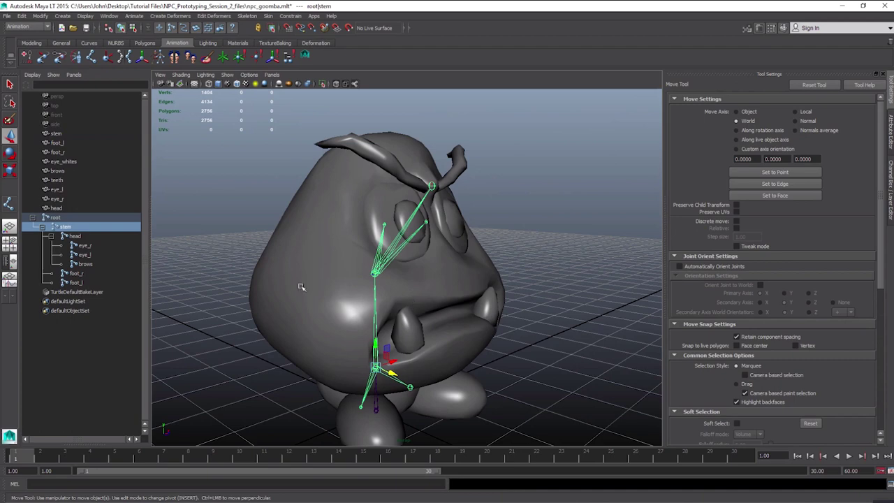
pyautogui.click(74, 237)
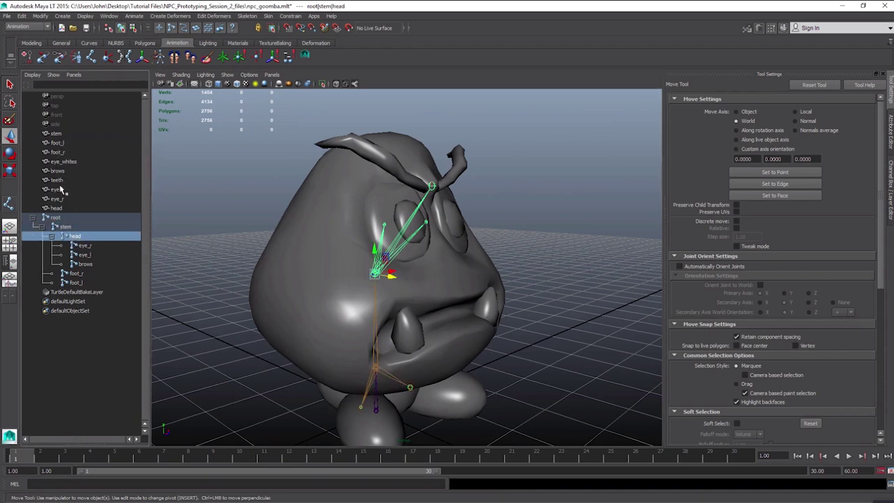
pyautogui.keyDown('ctrl'); pyautogui.click(59, 208); pyautogui.keyUp('ctrl')
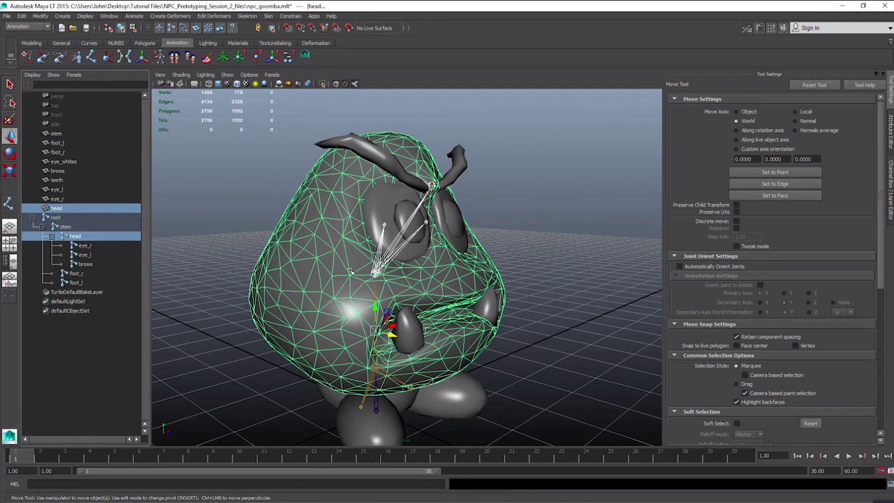
pyautogui.click(268, 16)
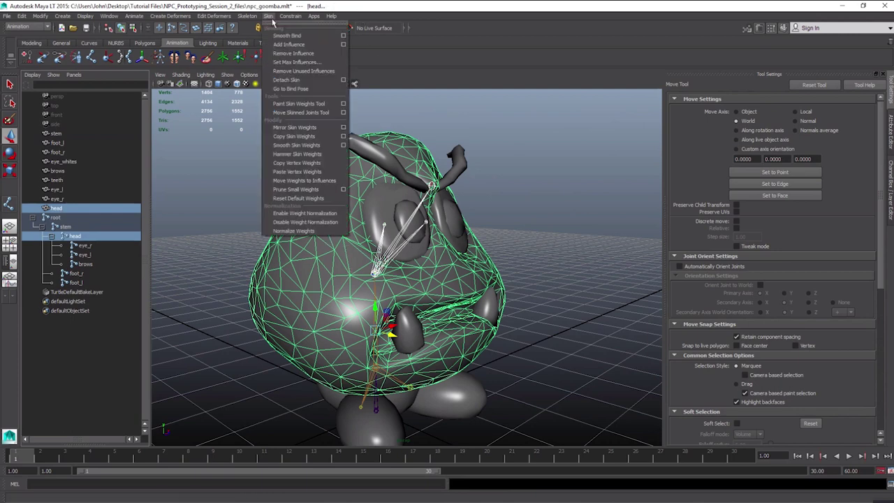
pyautogui.click(292, 36)
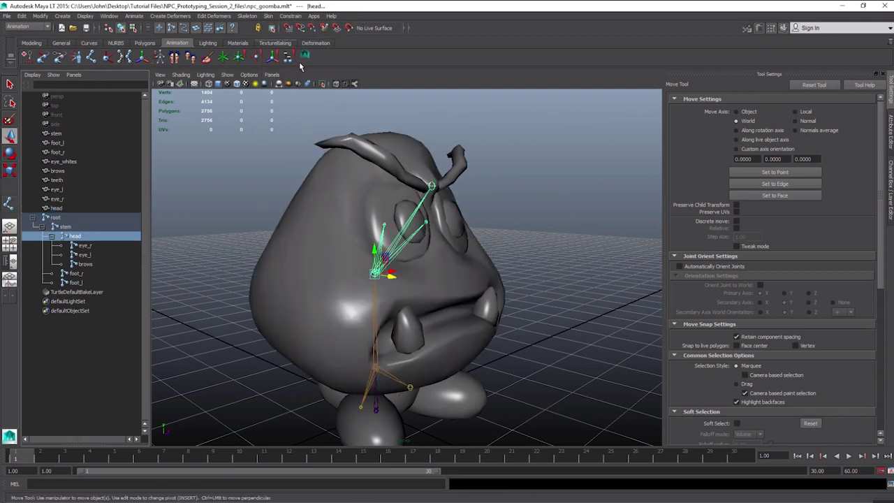
# Test the head binding by moving the head joint forward, and undo the move
pyautogui.click(73, 233)
pyautogui.click(76, 238)
pyautogui.moveTo(391, 278); pyautogui.dragTo(457, 293)
pyautogui.hotkey('ctrl', 'z')
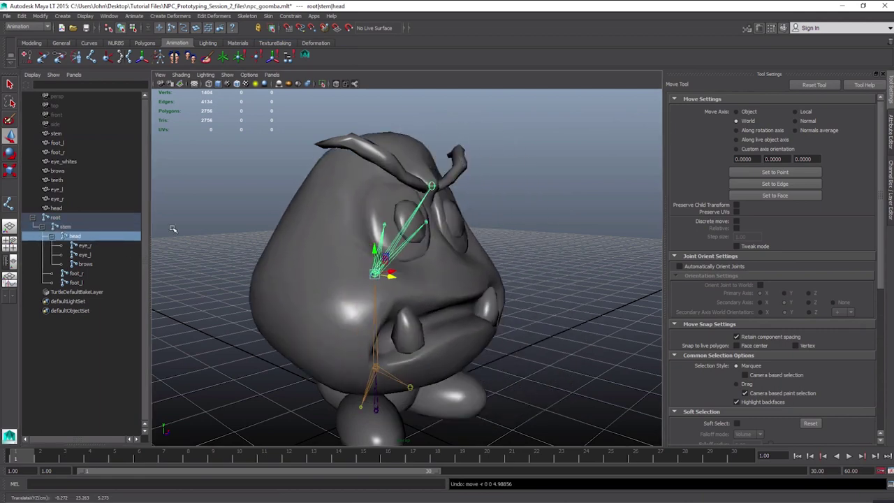
# Smooth-bind the eye_r mesh to the eye_r joint
pyautogui.click(65, 227)
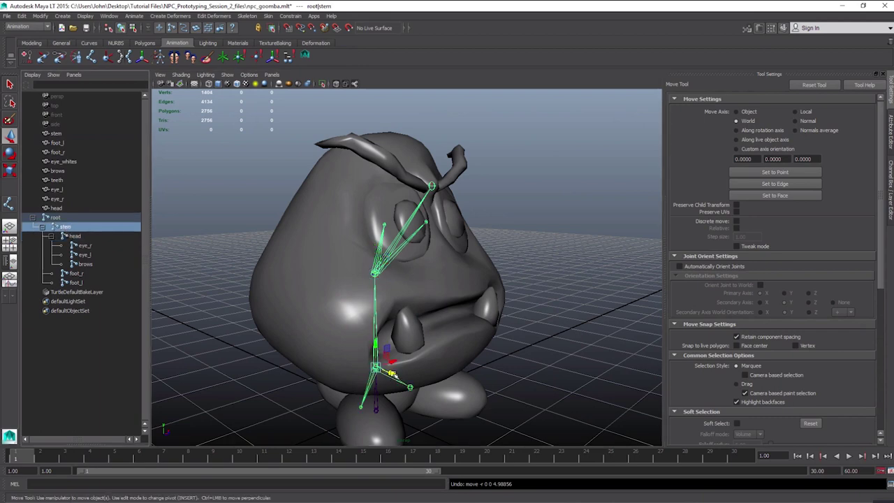
pyautogui.keyDown('alt'); pyautogui.moveTo(392, 374); pyautogui.dragTo(345, 318); pyautogui.keyUp('alt')
pyautogui.click(85, 247)
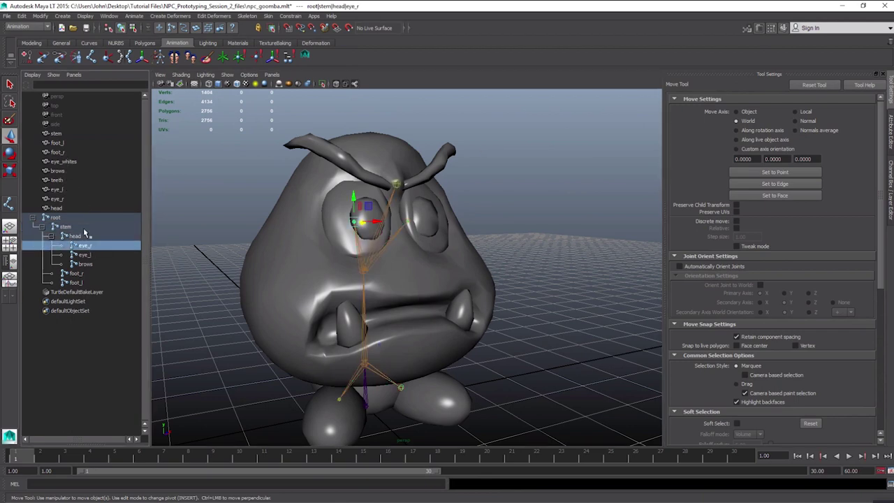
pyautogui.keyDown('ctrl'); pyautogui.click(58, 199); pyautogui.keyUp('ctrl')
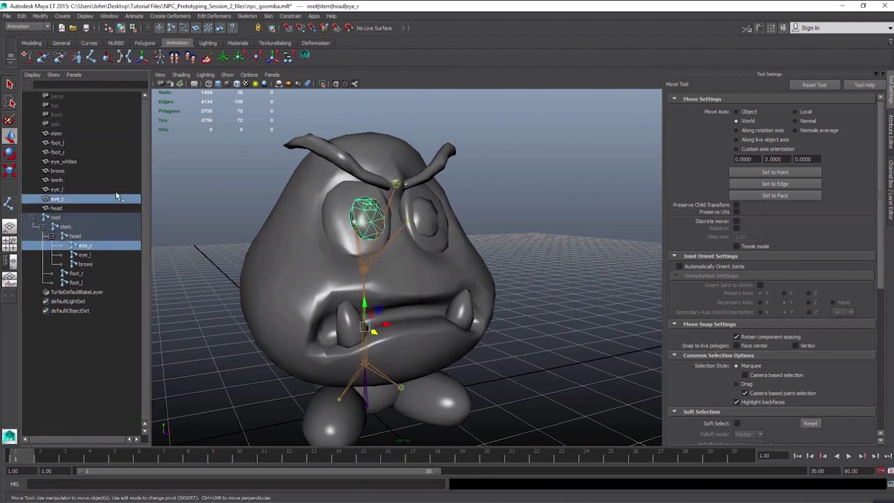
pyautogui.click(268, 16)
pyautogui.click(287, 35)
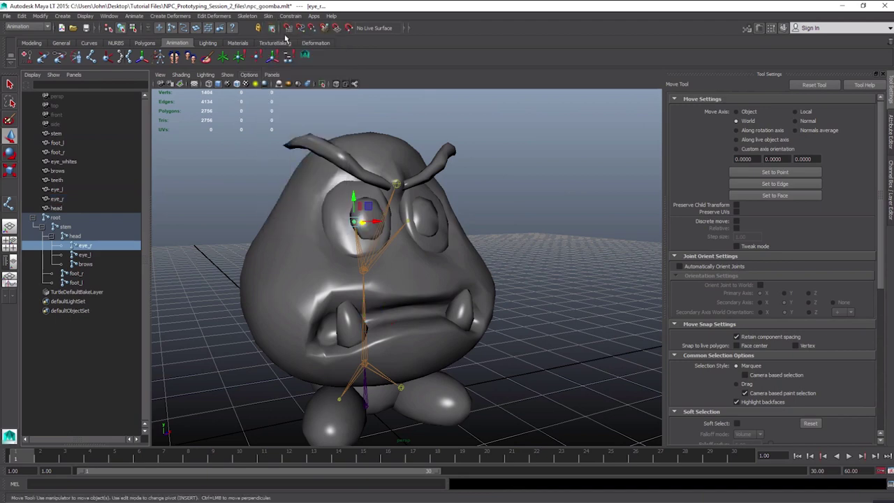
# Smooth-bind the eye_l mesh to the eye_l joint
pyautogui.click(83, 255)
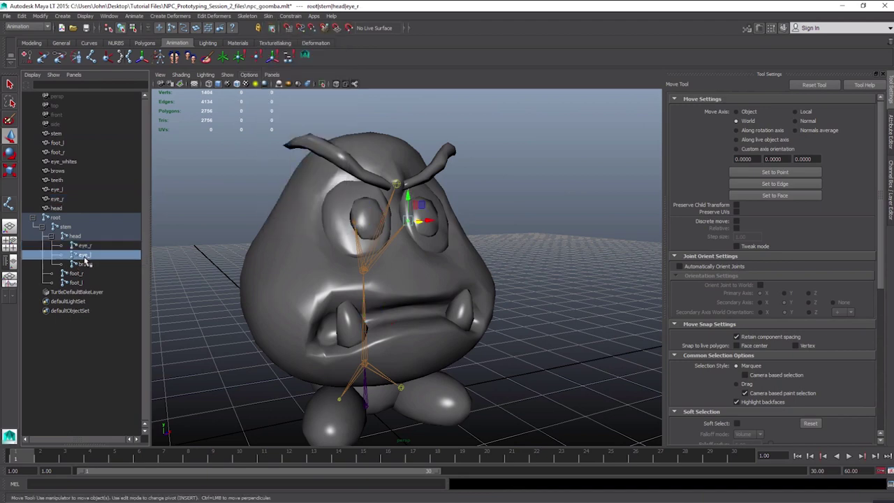
pyautogui.keyDown('ctrl'); pyautogui.click(57, 189); pyautogui.keyUp('ctrl')
pyautogui.click(268, 16)
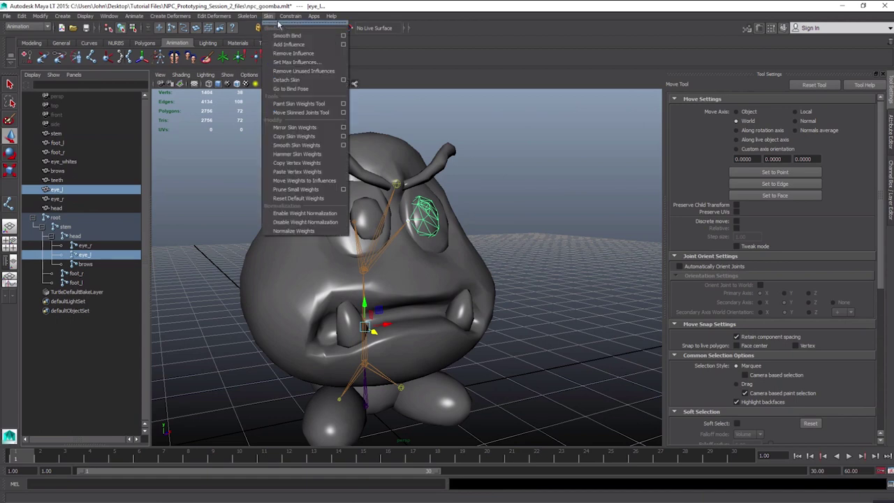
pyautogui.click(286, 35)
# Test the eye bindings by moving the eye_r and eye_l joints one after the other, undoing each move
pyautogui.click(104, 248)
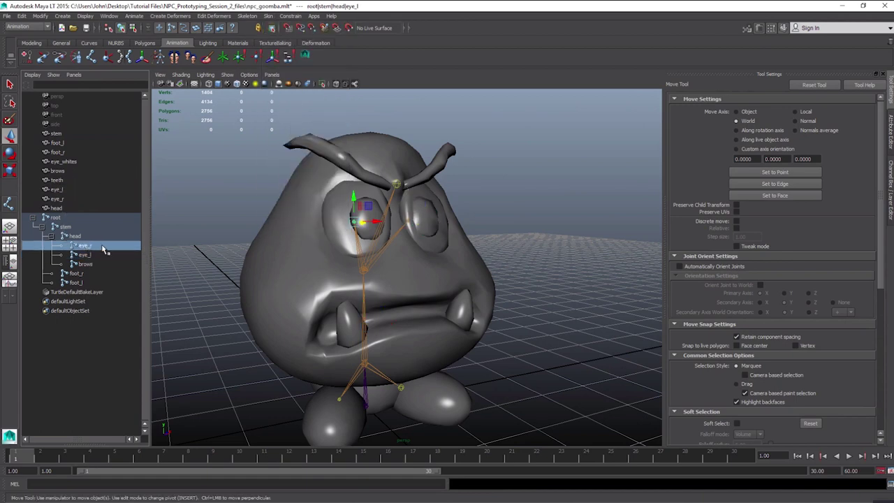
pyautogui.keyDown('alt'); pyautogui.moveTo(345, 251); pyautogui.dragTo(494, 236); pyautogui.keyUp('alt')
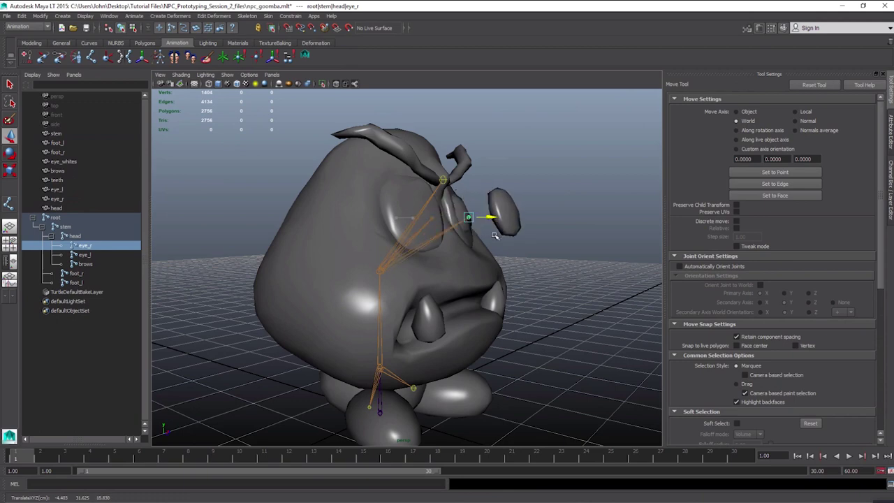
pyautogui.hotkey('ctrl', 'z')
pyautogui.click(83, 254)
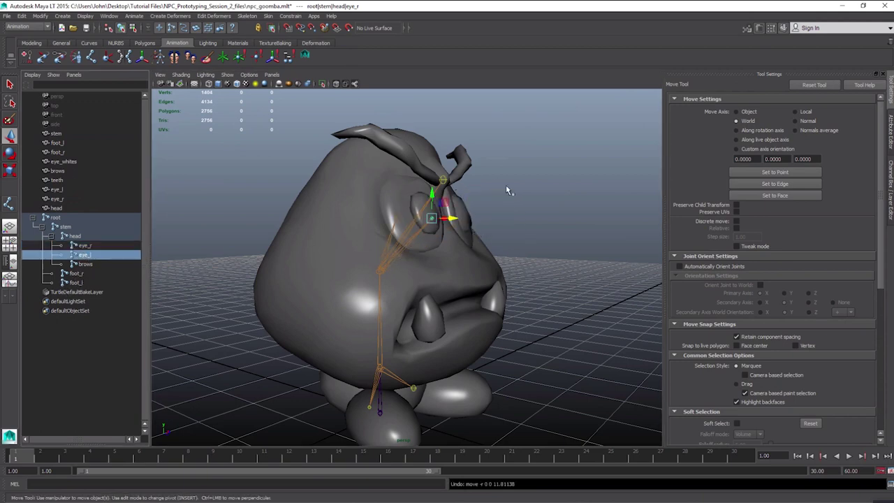
pyautogui.moveTo(454, 217); pyautogui.dragTo(192, 141)
pyautogui.hotkey('ctrl', 'z')
# Test how the eyes turn by rotating the eye joints with the Rotate tool, and undo the rotations
pyautogui.press('e')
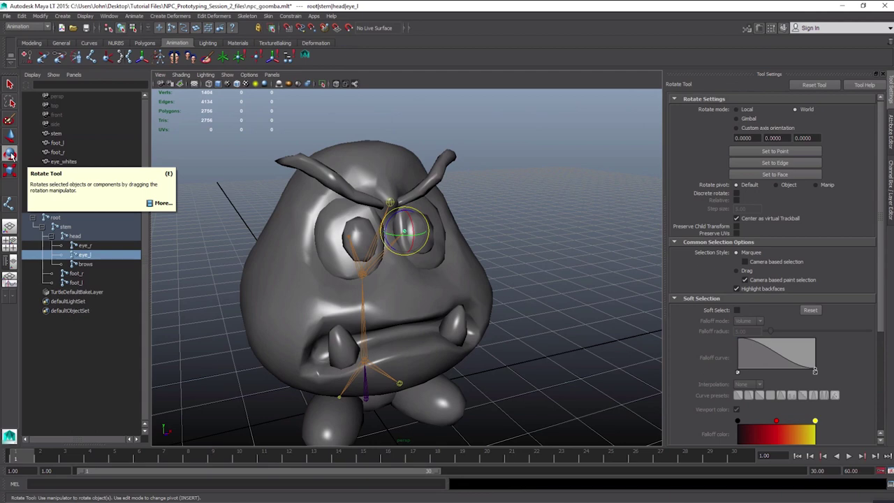
pyautogui.moveTo(404, 237)
pyautogui.mouseDown()
pyautogui.moveTo(423, 241)
pyautogui.moveTo(408, 238)
pyautogui.moveTo(420, 236)
pyautogui.moveTo(415, 221)
pyautogui.moveTo(406, 232)
pyautogui.mouseUp()
pyautogui.keyDown('alt'); pyautogui.moveTo(478, 238); pyautogui.dragTo(490, 244); pyautogui.keyUp('alt')
pyautogui.hotkey('ctrl', 'z')
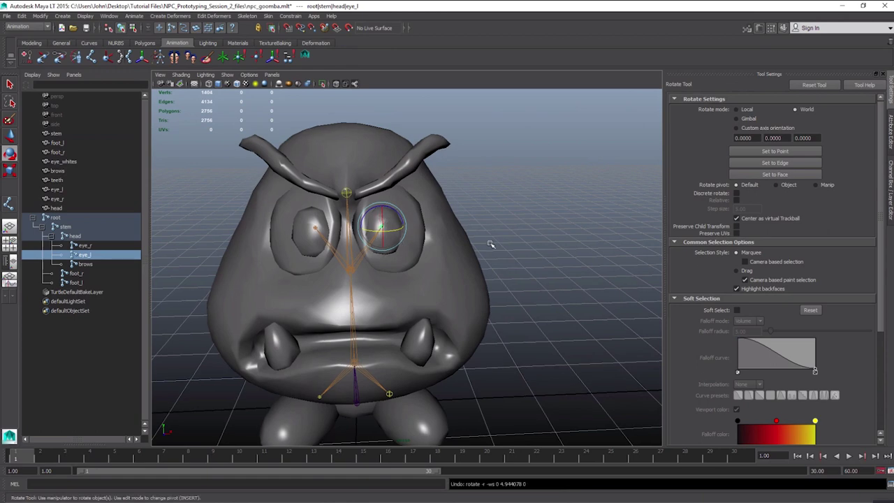
pyautogui.keyDown('alt'); pyautogui.moveTo(292, 274); pyautogui.dragTo(325, 272); pyautogui.keyUp('alt')
pyautogui.hotkey('ctrl', 'z')
pyautogui.keyDown('alt'); pyautogui.moveTo(313, 225); pyautogui.dragTo(278, 196); pyautogui.keyUp('alt')
pyautogui.hotkey('ctrl', 'z')
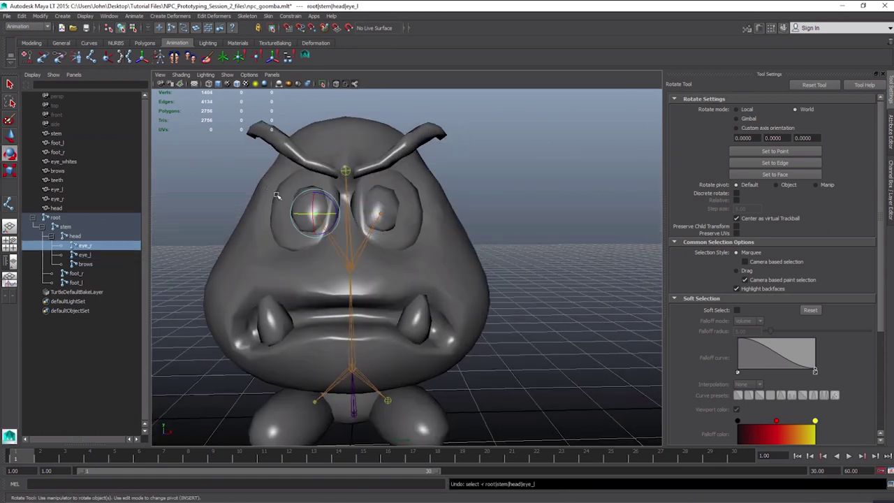
pyautogui.moveTo(377, 228)
pyautogui.keyDown('alt'); pyautogui.mouseDown()
pyautogui.moveTo(353, 239)
pyautogui.moveTo(367, 215)
pyautogui.mouseUp(); pyautogui.keyUp('alt')
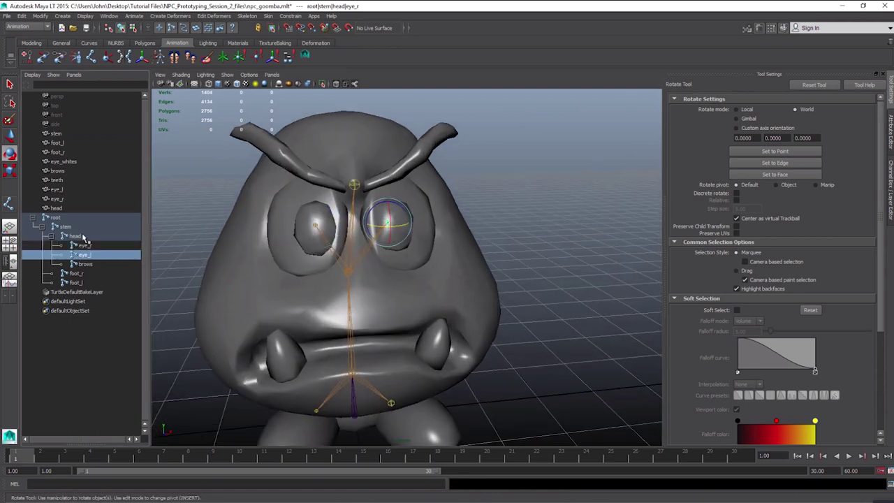
# Smooth-bind the brows mesh to the brows joint
pyautogui.click(57, 172)
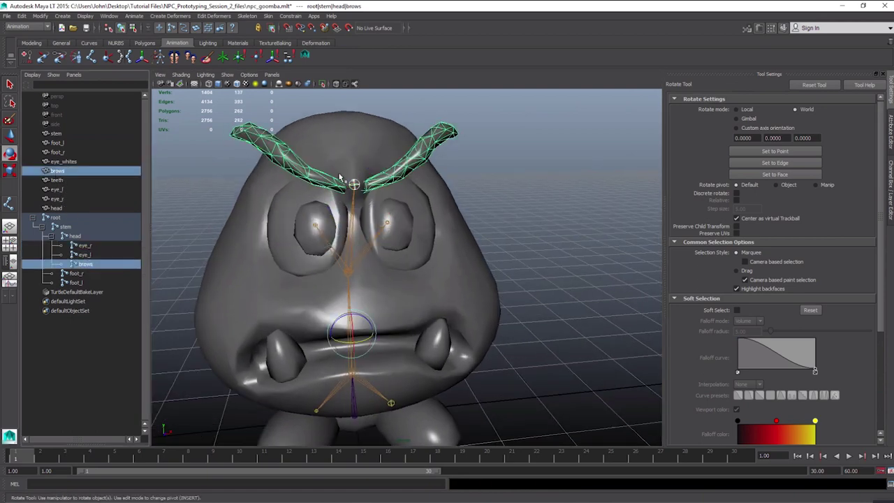
pyautogui.click(268, 17)
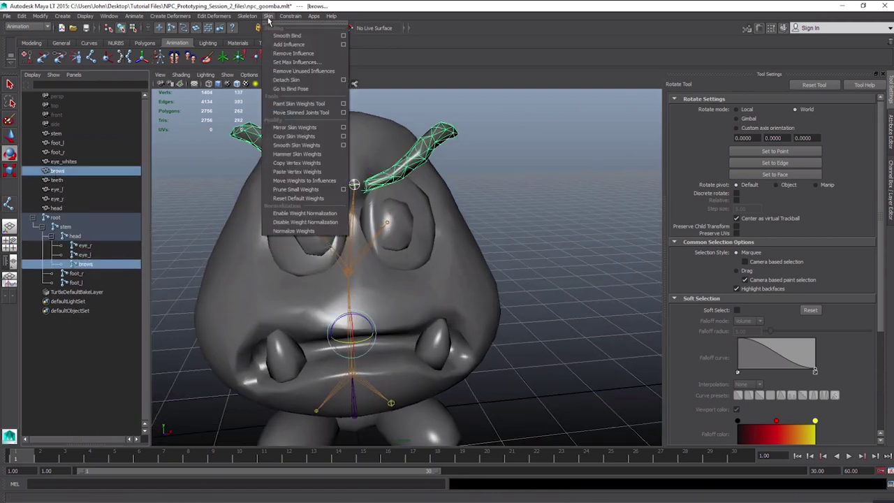
pyautogui.click(269, 16)
pyautogui.click(267, 15)
pyautogui.click(282, 36)
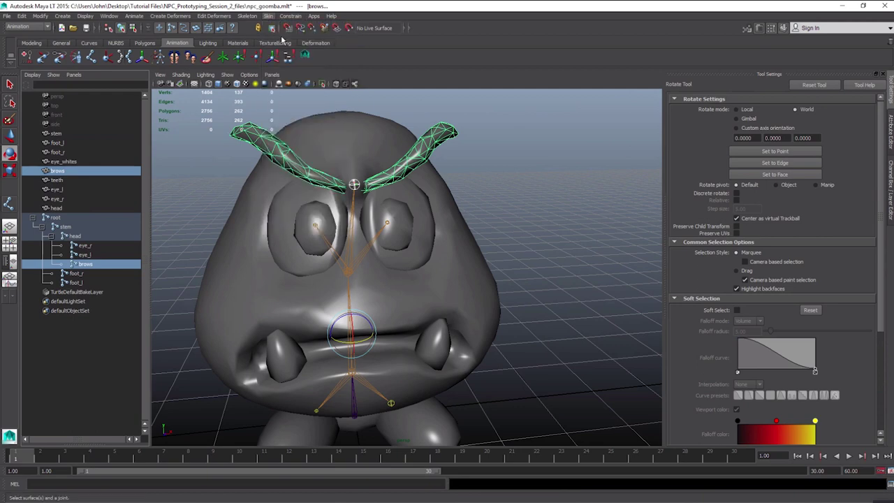
# Test the brows binding by moving the brows joint upward with the Move tool, and undo the move
pyautogui.click(75, 255)
pyautogui.click(88, 266)
pyautogui.keyDown('alt'); pyautogui.moveTo(206, 280); pyautogui.dragTo(245, 280); pyautogui.keyUp('alt')
pyautogui.press('w')
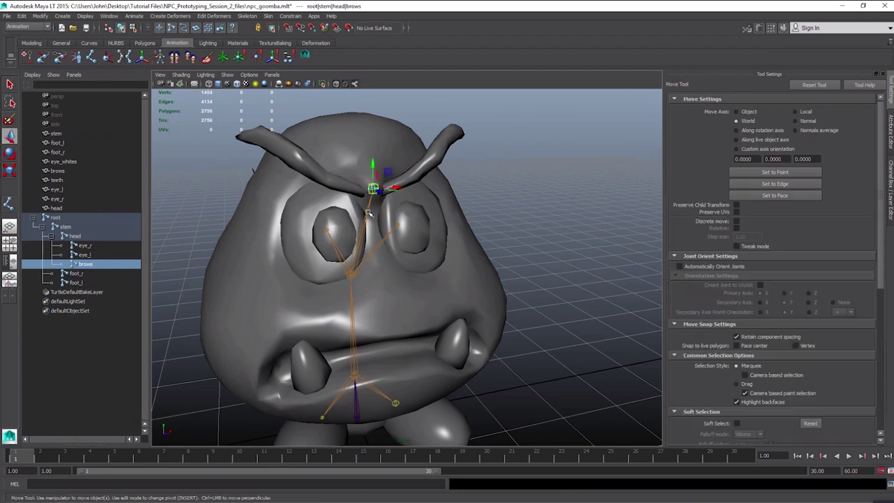
pyautogui.moveTo(372, 166); pyautogui.dragTo(372, 144)
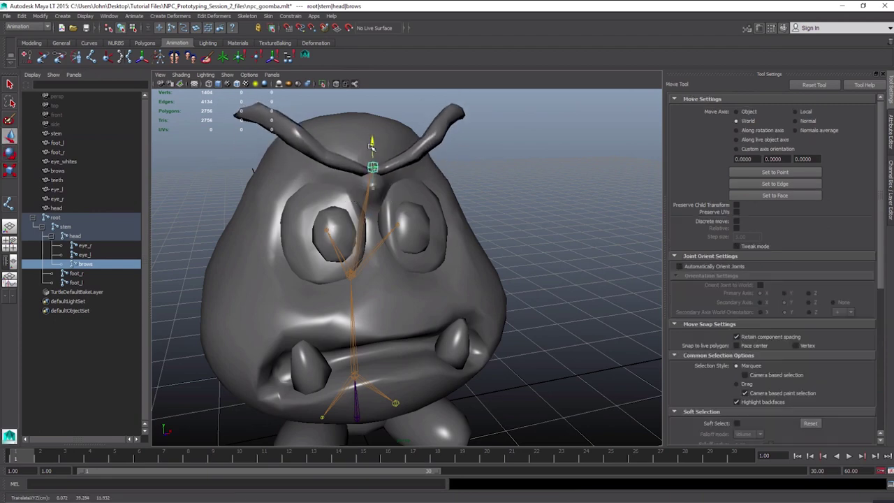
pyautogui.hotkey('ctrl', 'z')
pyautogui.hotkey('ctrl', 'z')
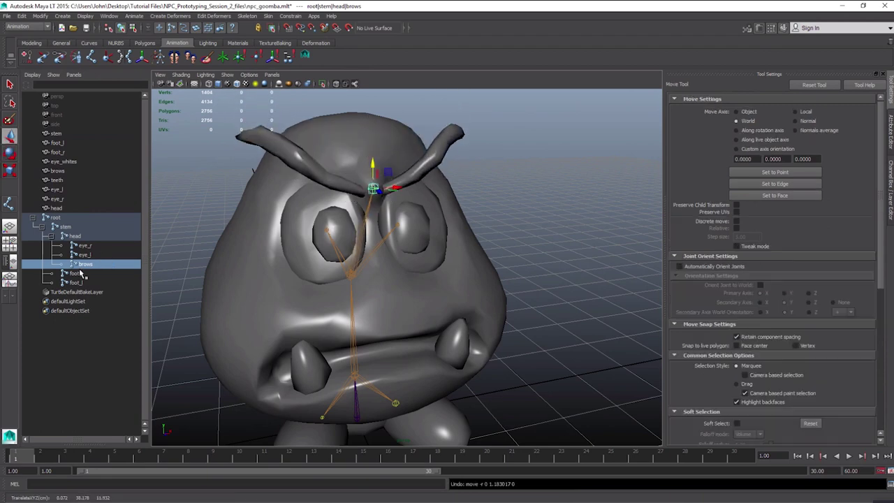
# Smooth-bind the foot_r mesh to the foot_r joint
pyautogui.click(77, 273)
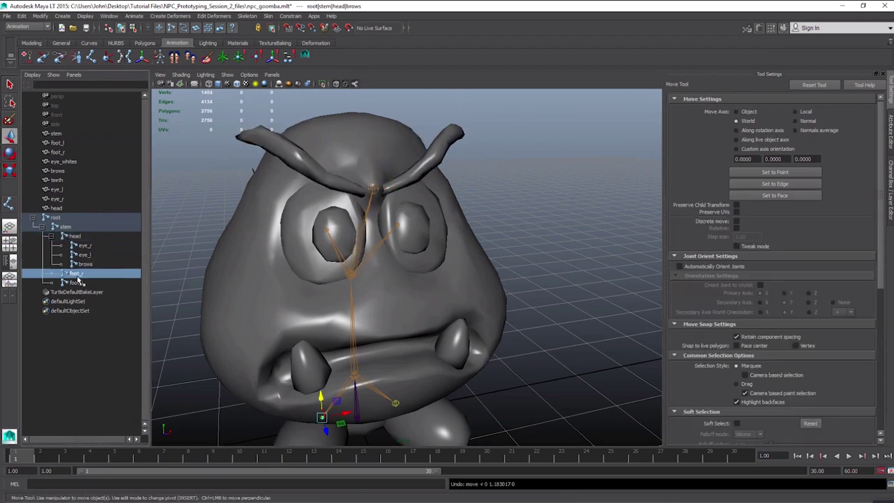
pyautogui.keyDown('ctrl'); pyautogui.click(61, 153); pyautogui.keyUp('ctrl')
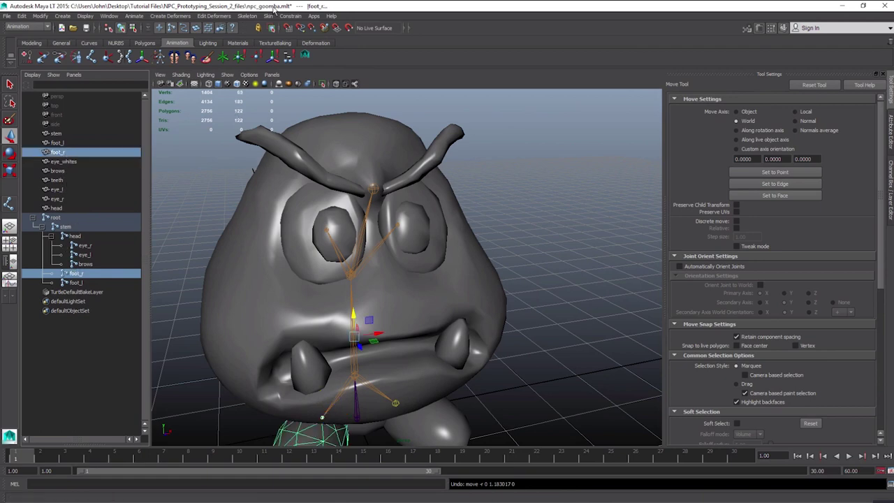
pyautogui.click(269, 15)
pyautogui.click(285, 33)
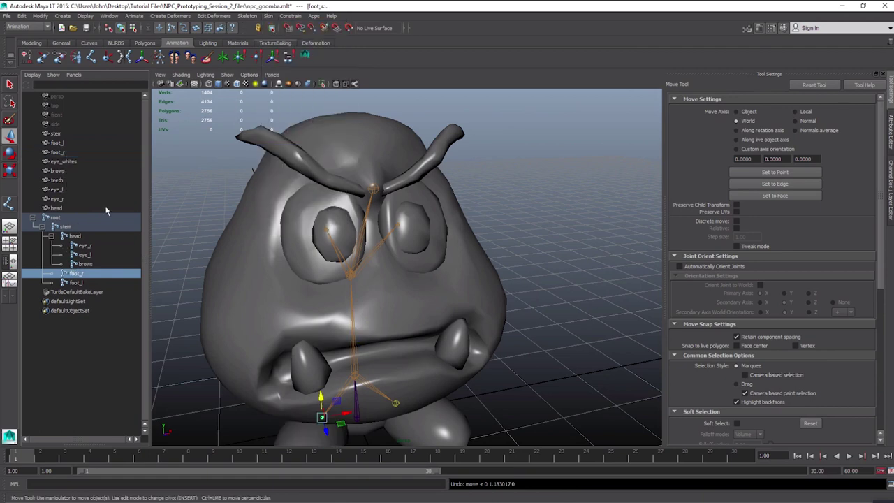
# Smooth-bind the foot_l mesh to the foot_l joint
pyautogui.click(87, 283)
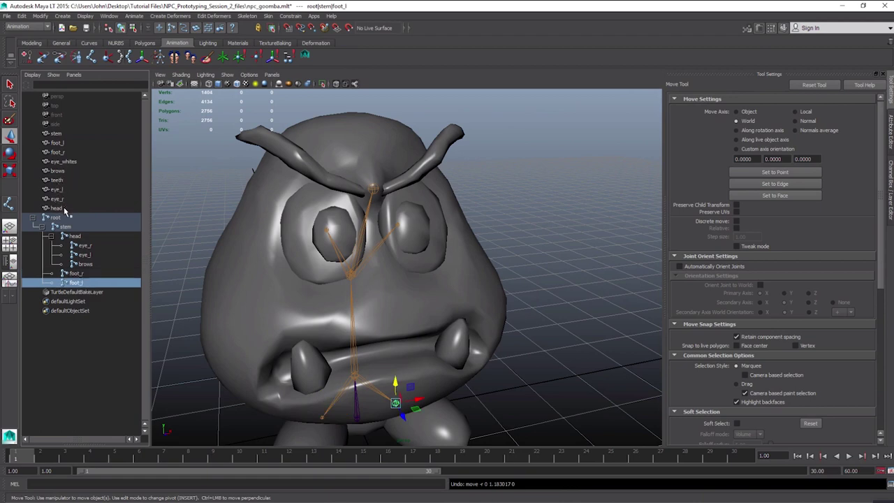
pyautogui.keyDown('ctrl'); pyautogui.click(59, 144); pyautogui.keyUp('ctrl')
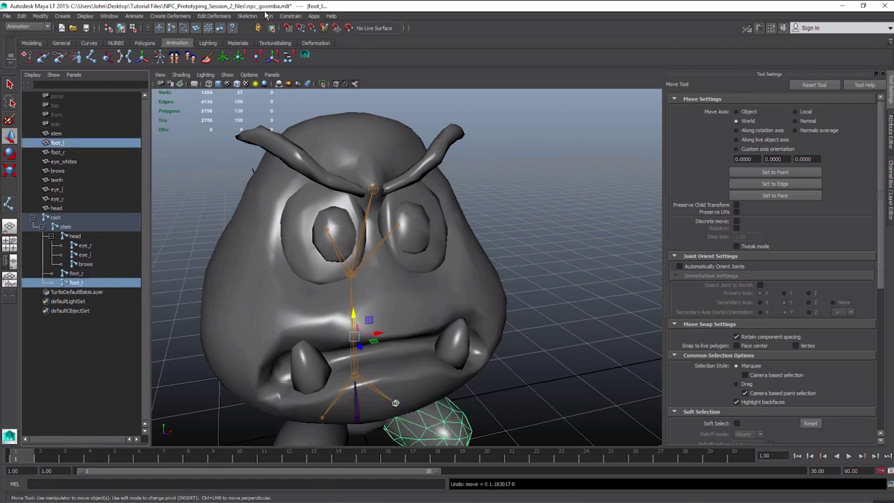
pyautogui.click(268, 15)
pyautogui.click(283, 35)
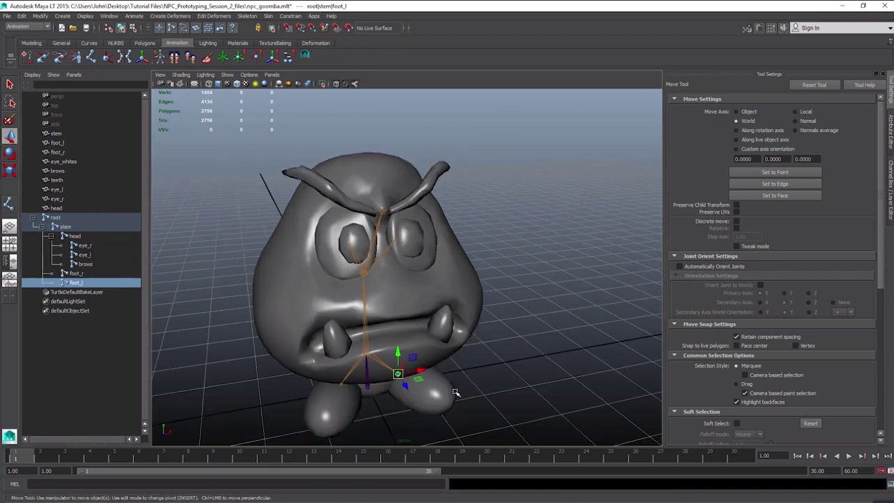
# Test the foot bindings by raising the foot_l and foot_r joints in turn, undoing each move
pyautogui.moveTo(398, 353); pyautogui.dragTo(396, 322)
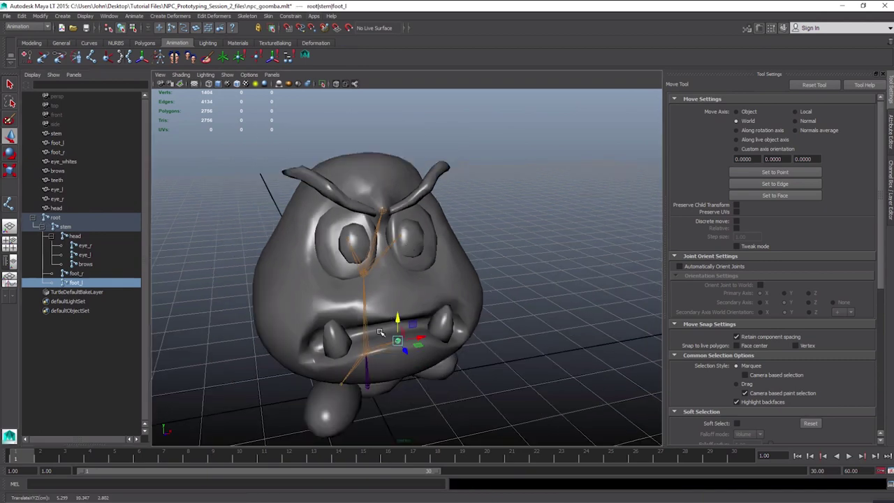
pyautogui.hotkey('ctrl', 'z')
pyautogui.click(94, 275)
pyautogui.hotkey('ctrl', 'z')
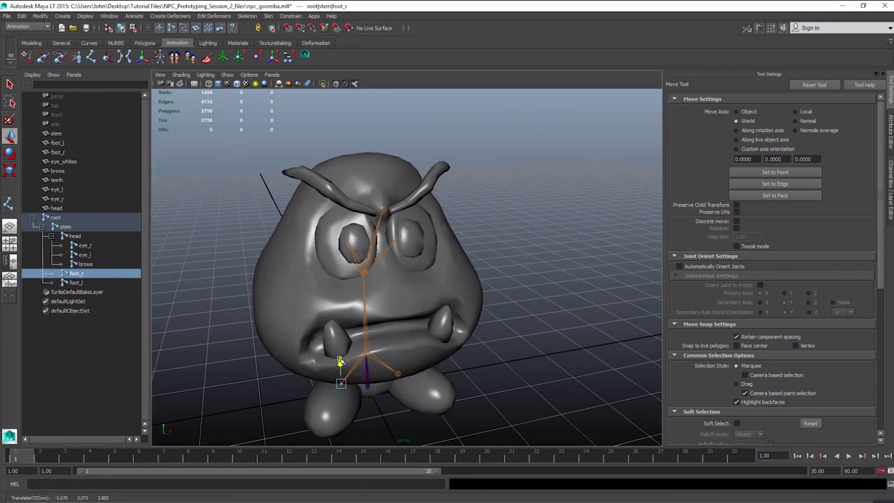
pyautogui.keyDown('alt'); pyautogui.moveTo(304, 295); pyautogui.dragTo(311, 290); pyautogui.keyUp('alt')
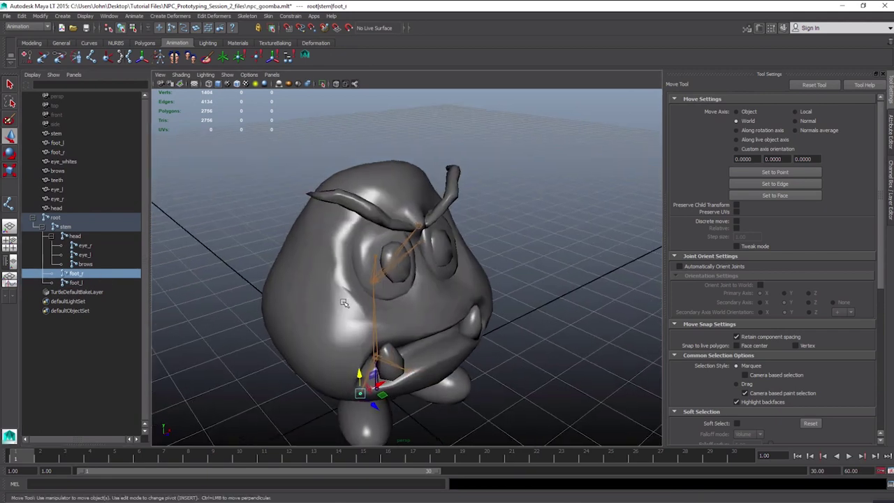
# Test the rig by moving the root joint upward to see which meshes stay behind, and undo the move
pyautogui.click(62, 227)
pyautogui.scroll(-5, 472, 276)
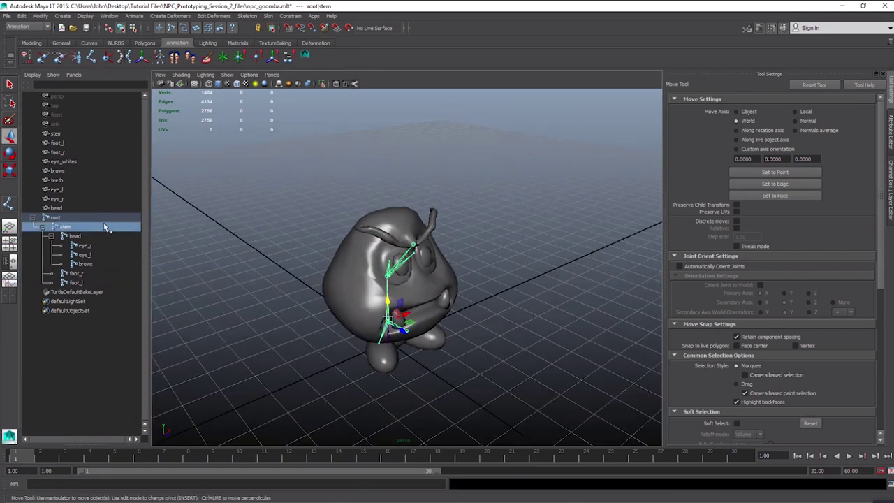
pyautogui.click(56, 217)
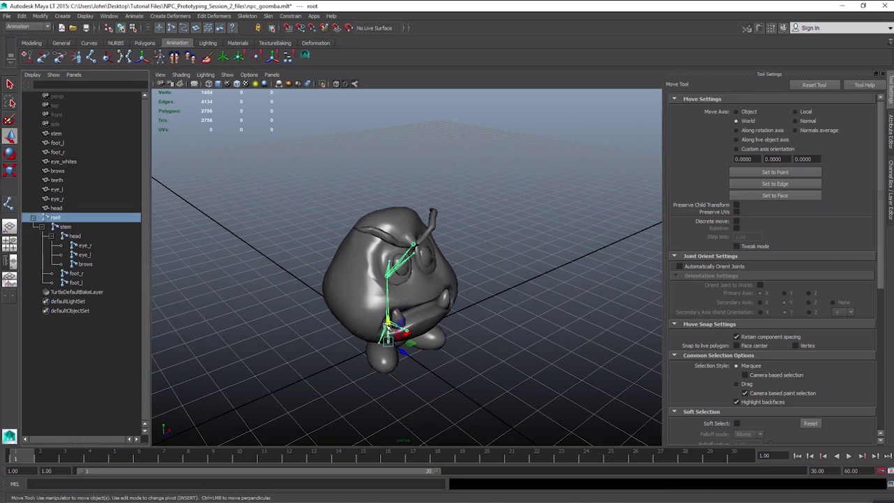
pyautogui.moveTo(387, 325); pyautogui.dragTo(385, 194)
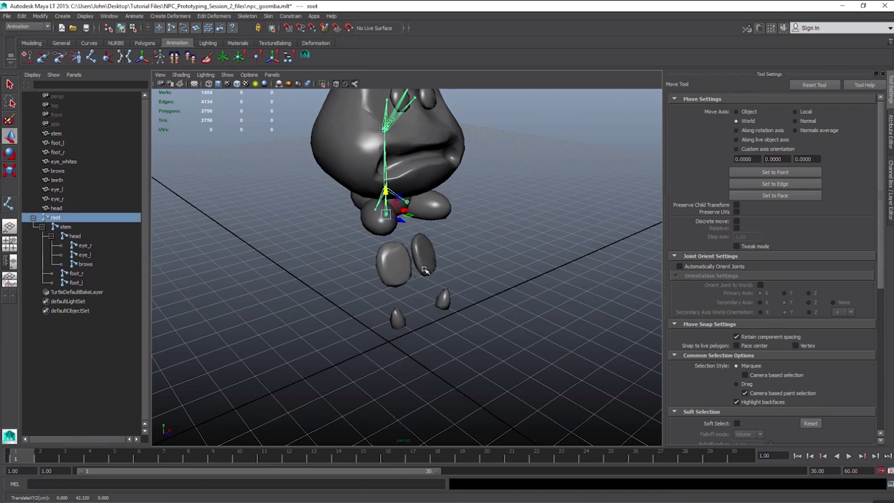
pyautogui.hotkey('ctrl', 'z')
pyautogui.keyDown('alt'); pyautogui.moveTo(440, 278); pyautogui.dragTo(517, 296, button='right'); pyautogui.keyUp('alt')
pyautogui.keyDown('alt'); pyautogui.moveTo(516, 296); pyautogui.dragTo(472, 275); pyautogui.keyUp('alt')
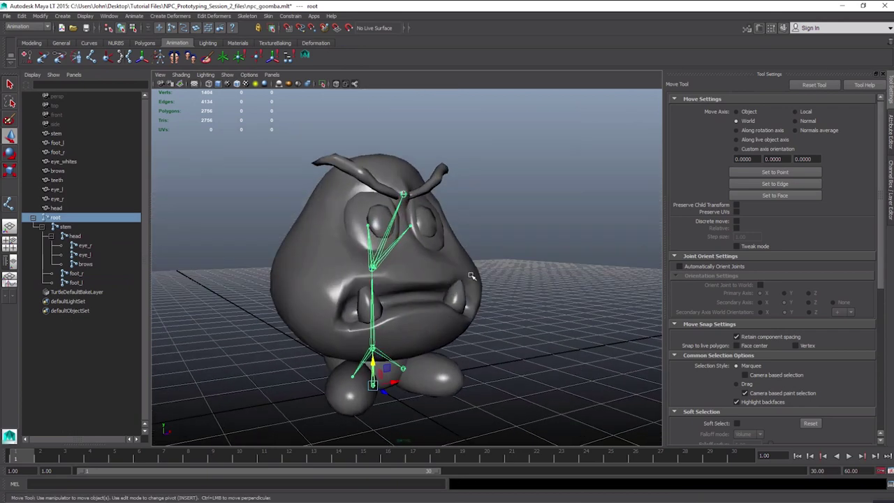
# Smooth-bind the eye_whites and teeth meshes to the head joint
pyautogui.click(54, 162)
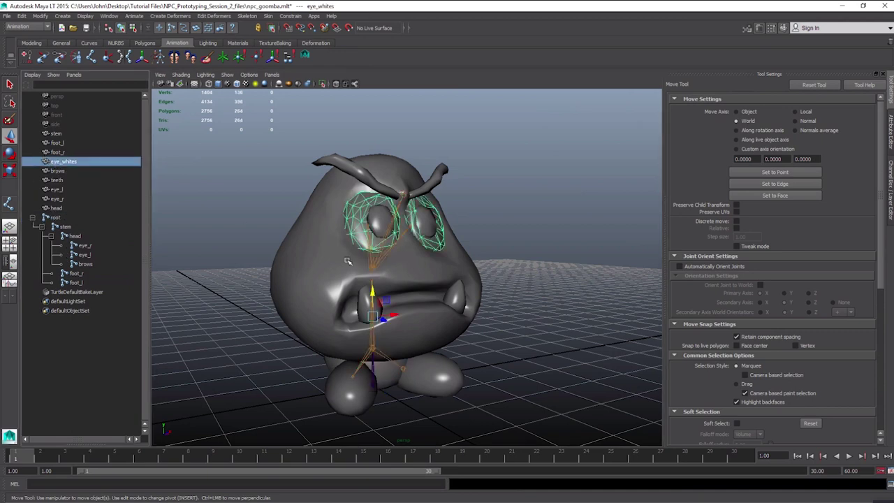
pyautogui.keyDown('ctrl'); pyautogui.click(57, 182); pyautogui.keyUp('ctrl')
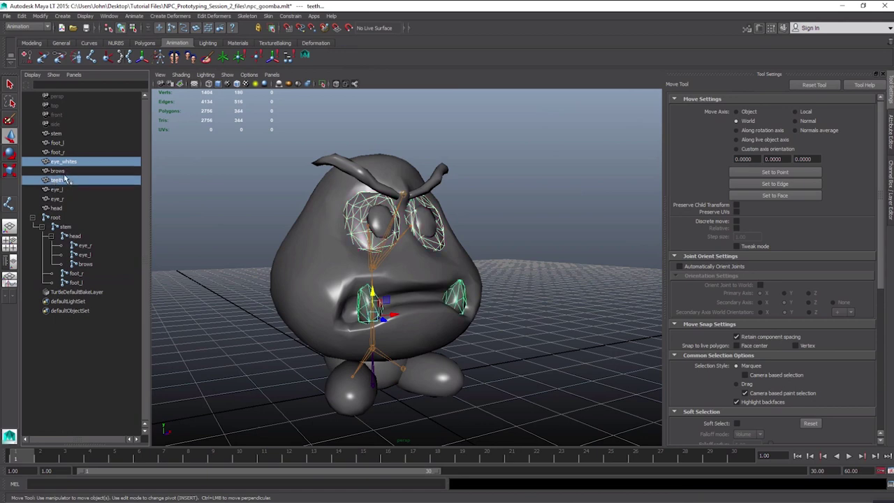
pyautogui.keyDown('ctrl'); pyautogui.click(77, 237); pyautogui.keyUp('ctrl')
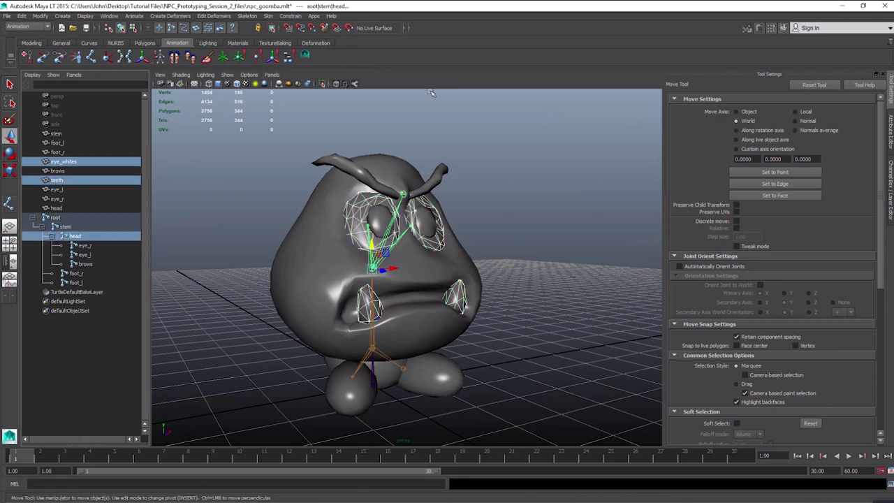
pyautogui.click(269, 16)
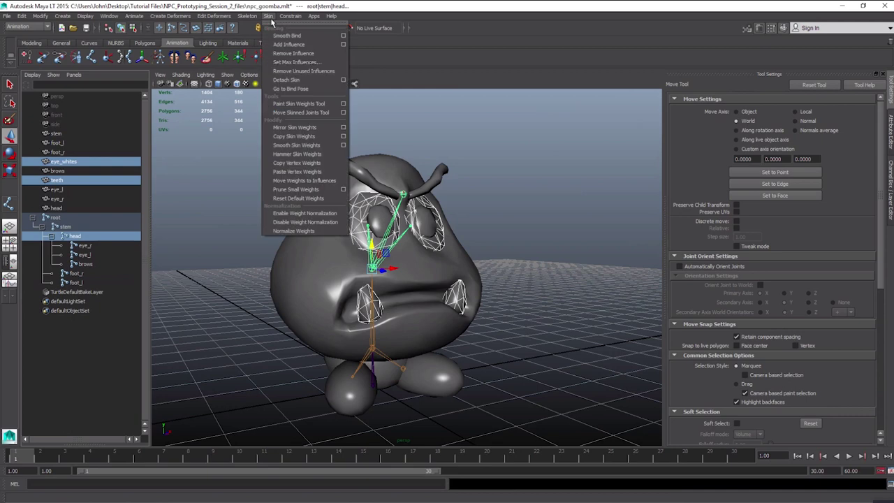
pyautogui.click(286, 36)
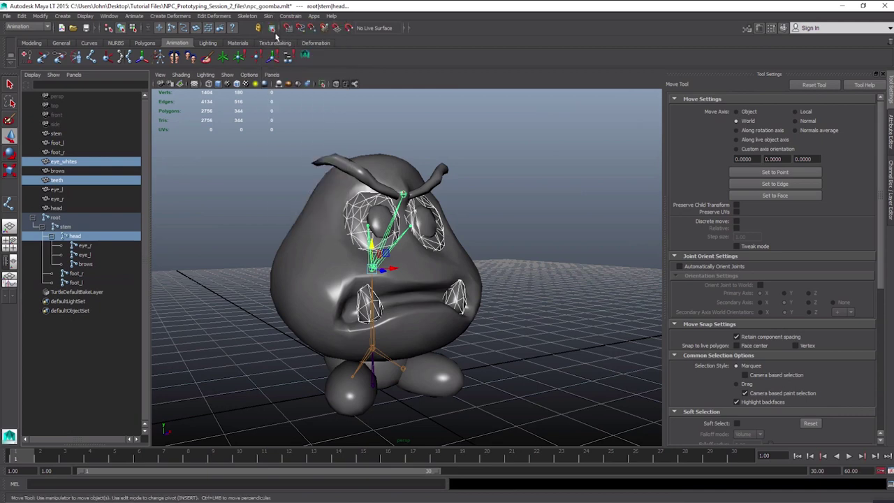
# Test the whole rig by moving the root joint, undo the move, and inspect the character from several angles
pyautogui.click(56, 227)
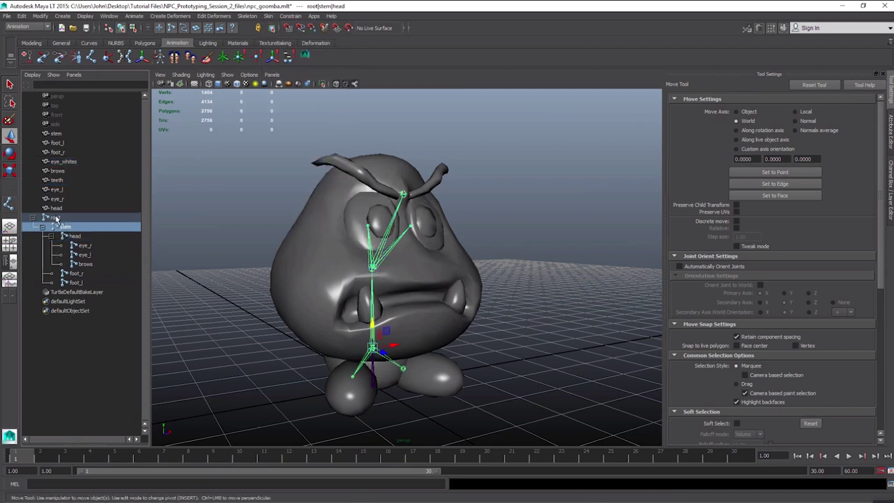
pyautogui.click(55, 217)
pyautogui.moveTo(377, 373); pyautogui.dragTo(432, 300)
pyautogui.hotkey('ctrl', 'z')
pyautogui.keyDown('alt'); pyautogui.moveTo(433, 300); pyautogui.dragTo(493, 301, button='right'); pyautogui.keyUp('alt')
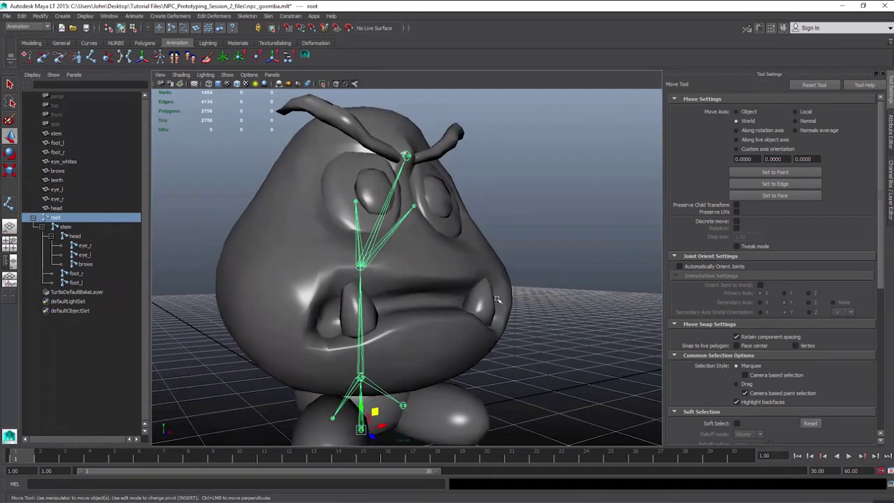
pyautogui.scroll(-2, 472, 281)
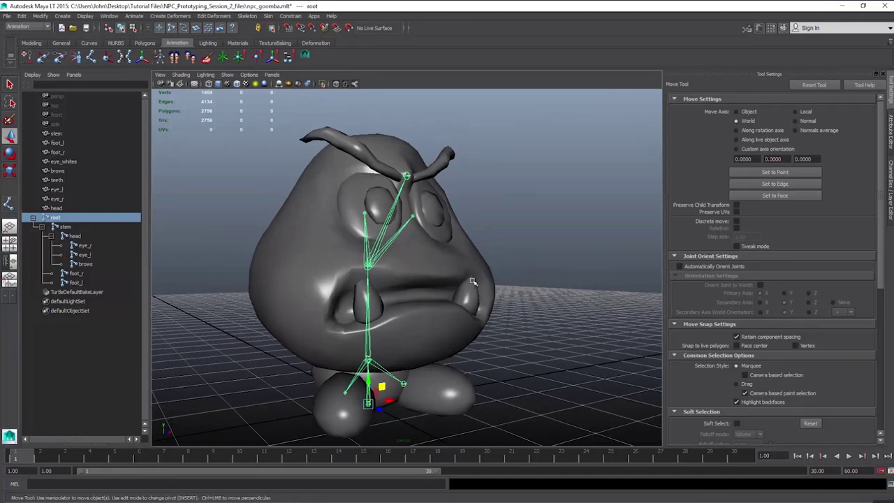
pyautogui.keyDown('alt'); pyautogui.moveTo(472, 281); pyautogui.dragTo(400, 283); pyautogui.keyUp('alt')
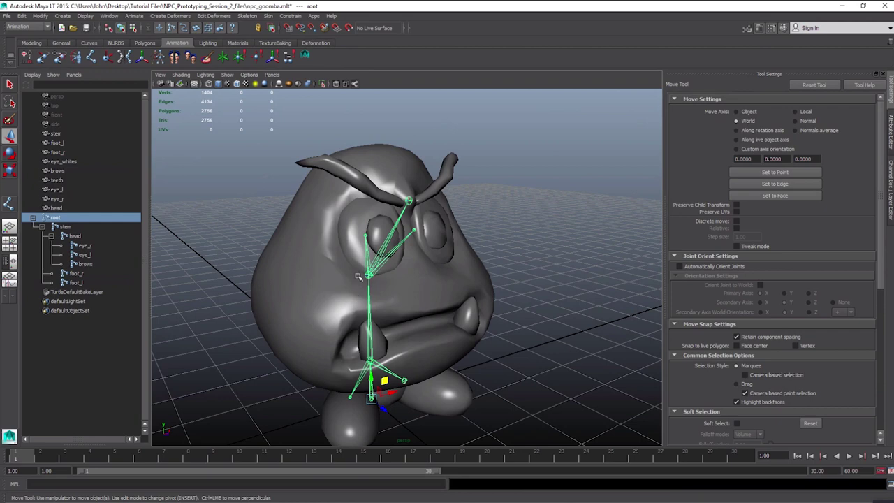
pyautogui.keyDown('alt'); pyautogui.moveTo(358, 267); pyautogui.dragTo(325, 252); pyautogui.keyUp('alt')
# Test the head binding by raising the head joint, inspect the separation from the stem, and undo the move
pyautogui.click(325, 251)
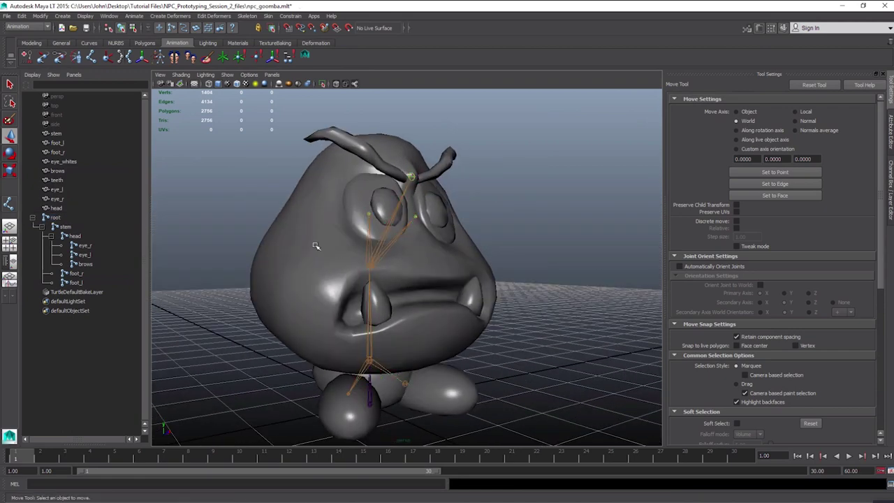
pyautogui.click(66, 208)
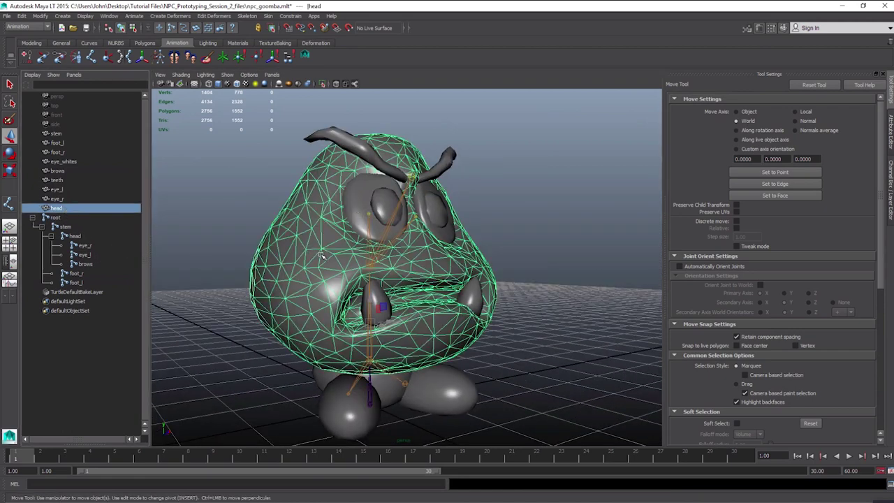
pyautogui.keyDown('alt'); pyautogui.moveTo(320, 257); pyautogui.dragTo(333, 258); pyautogui.keyUp('alt')
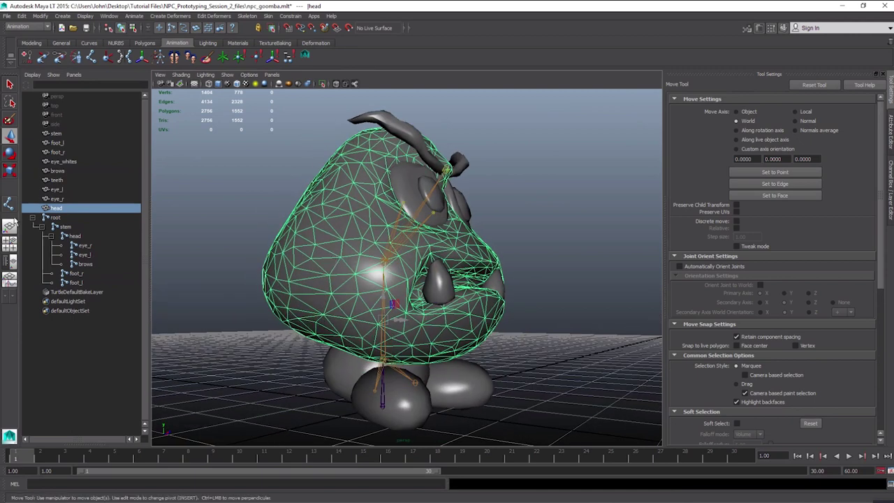
pyautogui.click(73, 236)
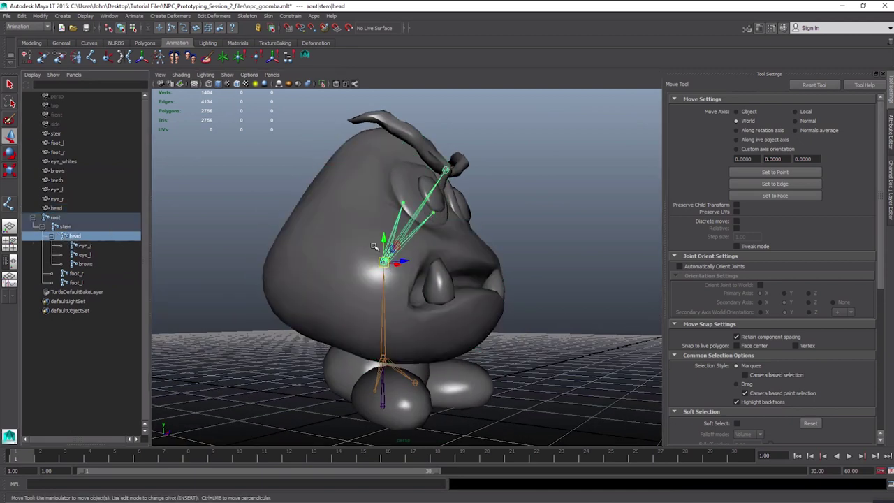
pyautogui.moveTo(392, 224); pyautogui.dragTo(393, 198)
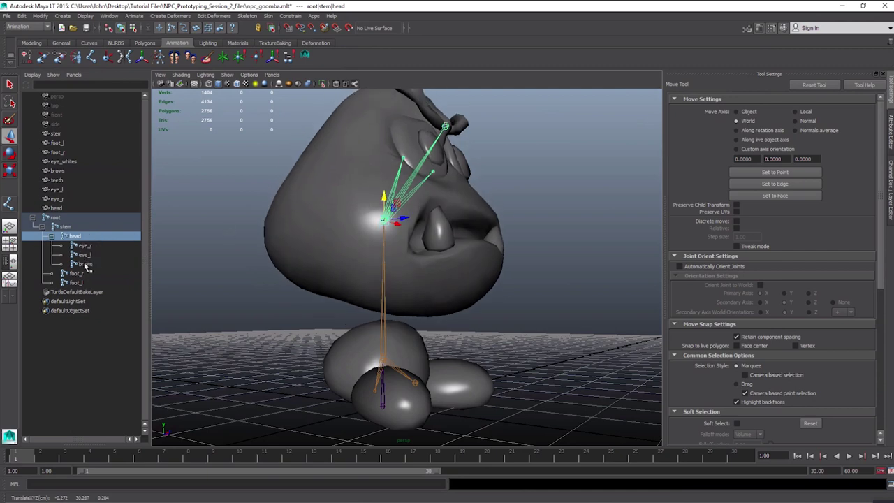
pyautogui.keyDown('alt'); pyautogui.moveTo(457, 151); pyautogui.dragTo(439, 152); pyautogui.keyUp('alt')
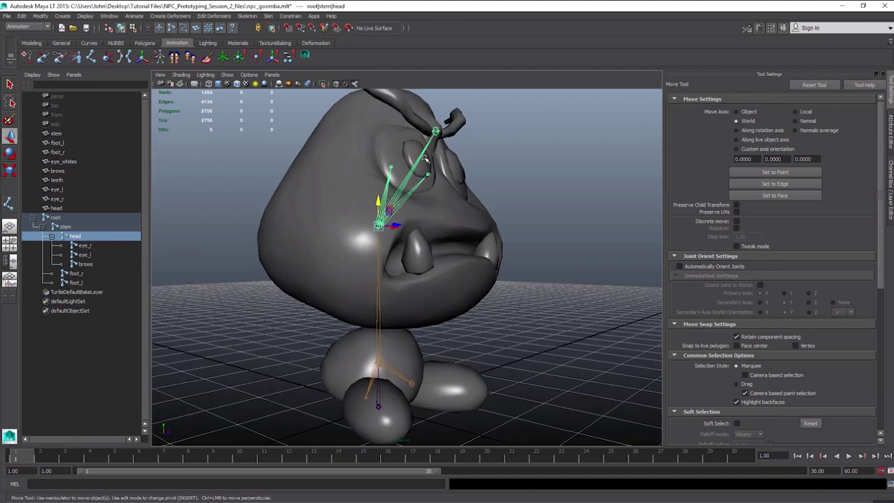
pyautogui.moveTo(445, 249)
pyautogui.keyDown('alt'); pyautogui.mouseDown()
pyautogui.moveTo(425, 227)
pyautogui.moveTo(443, 243)
pyautogui.mouseUp(); pyautogui.keyUp('alt')
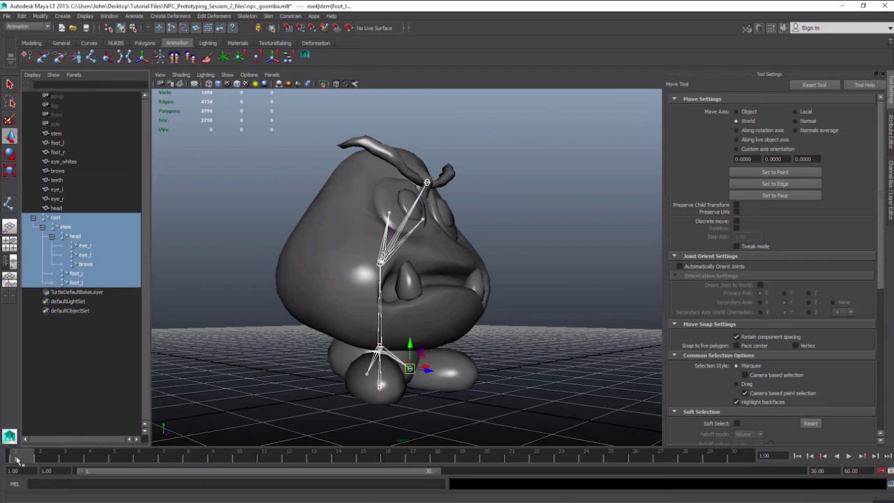
# Set a keyframe at frame 1 on all joints from root through foot_l
pyautogui.hotkey('alt', 'v')
pyautogui.moveTo(7, 473); pyautogui.dragTo(9, 472)
pyautogui.keyDown('alt'); pyautogui.moveTo(285, 327); pyautogui.dragTo(266, 343); pyautogui.keyUp('alt')
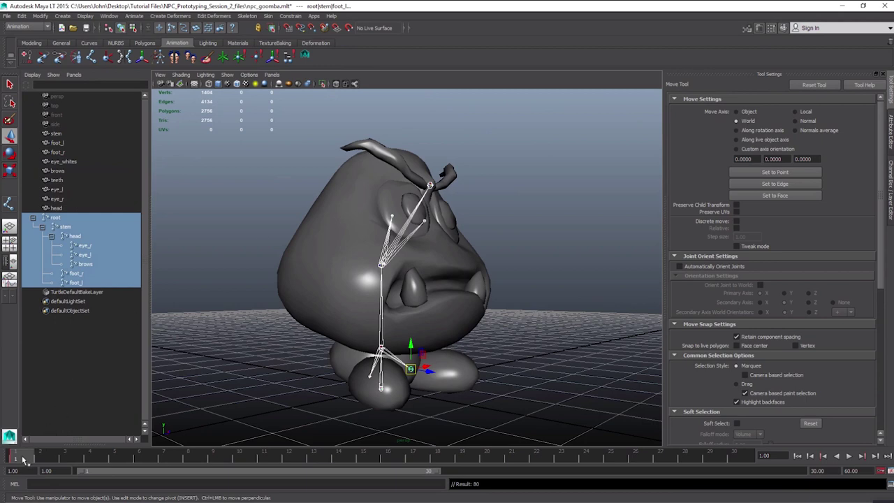
pyautogui.hotkey('alt', 'v')
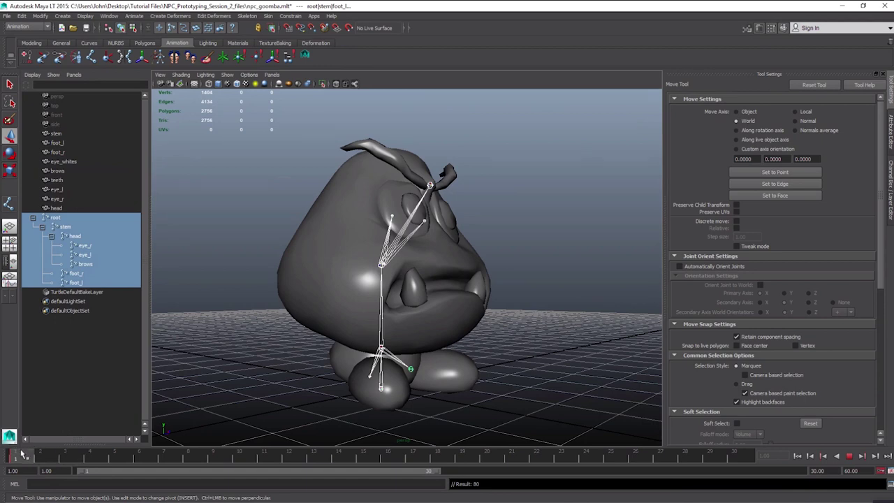
pyautogui.click(21, 453)
# Set the end of the playback range to frame 60
pyautogui.moveTo(836, 471); pyautogui.dragTo(803, 472)
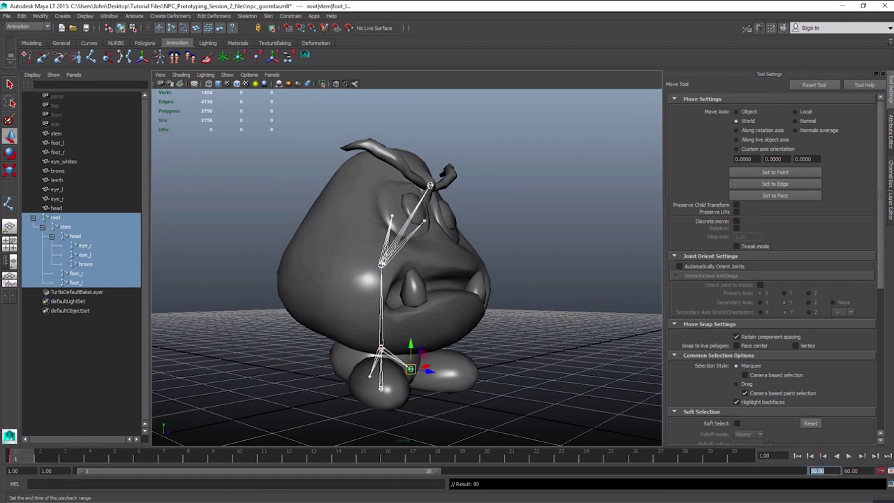
pyautogui.write('60')
pyautogui.press('Return')
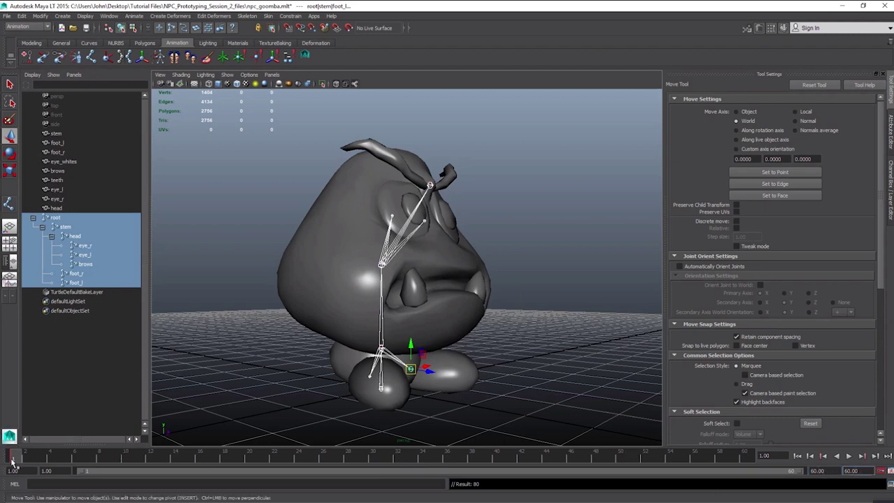
# Set a keyframe at frame 60 on all joints from root through foot_l
pyautogui.hotkey('alt', 'v')
pyautogui.moveTo(78, 463)
pyautogui.mouseDown()
pyautogui.moveTo(2, 457)
pyautogui.moveTo(744, 455)
pyautogui.mouseUp()
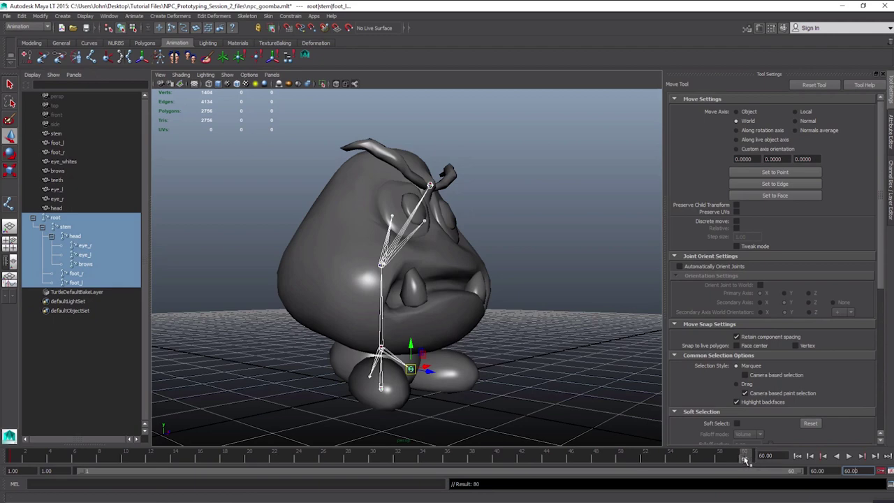
pyautogui.click(56, 208)
pyautogui.moveTo(56, 218); pyautogui.dragTo(76, 283)
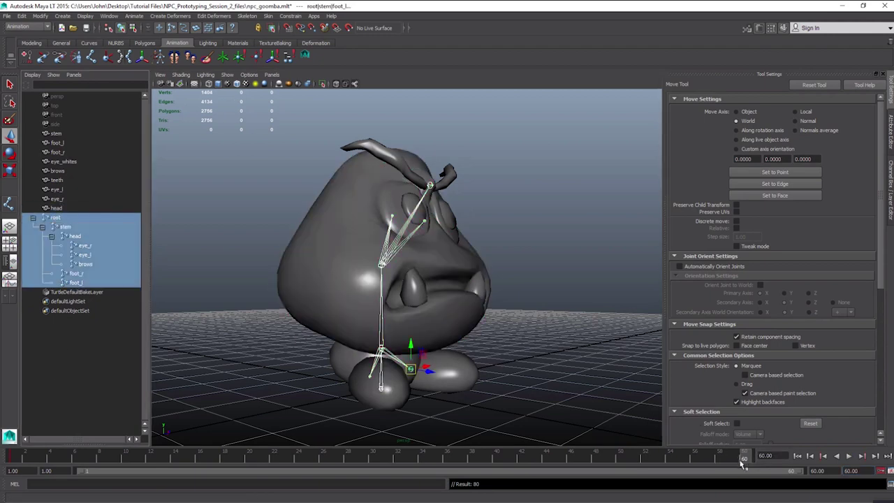
pyautogui.moveTo(740, 461); pyautogui.dragTo(755, 459)
pyautogui.scroll(2, 429, 300)
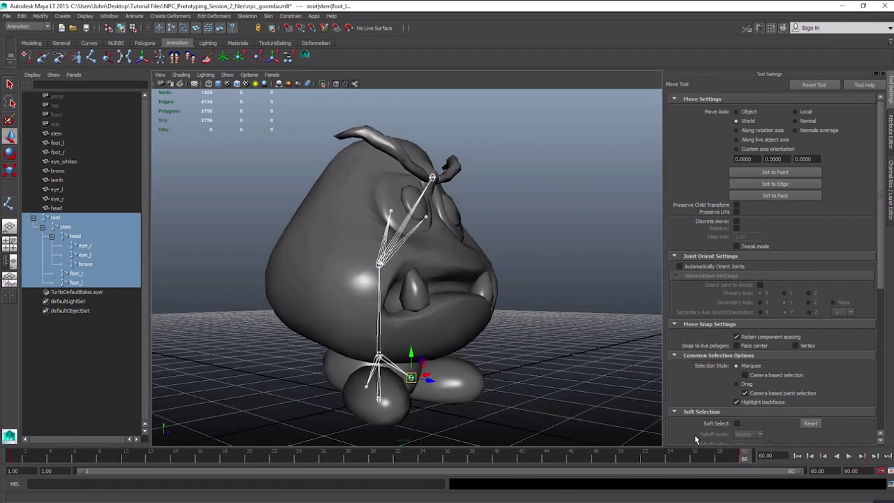
# Raise the stem joint slightly at frame 30 and key its raised pose
pyautogui.hotkey('alt', 'v')
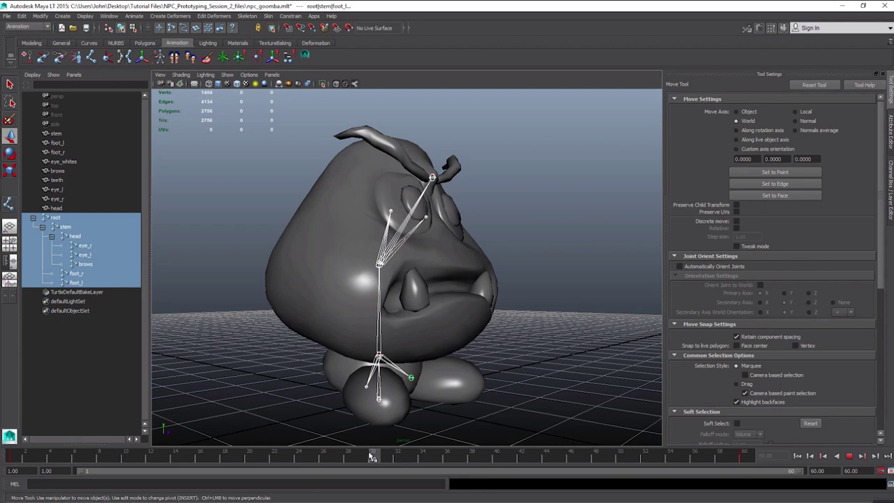
pyautogui.moveTo(370, 454); pyautogui.dragTo(371, 454)
pyautogui.moveTo(305, 375)
pyautogui.keyDown('alt'); pyautogui.mouseDown()
pyautogui.moveTo(323, 365)
pyautogui.moveTo(303, 373)
pyautogui.mouseUp(); pyautogui.keyUp('alt')
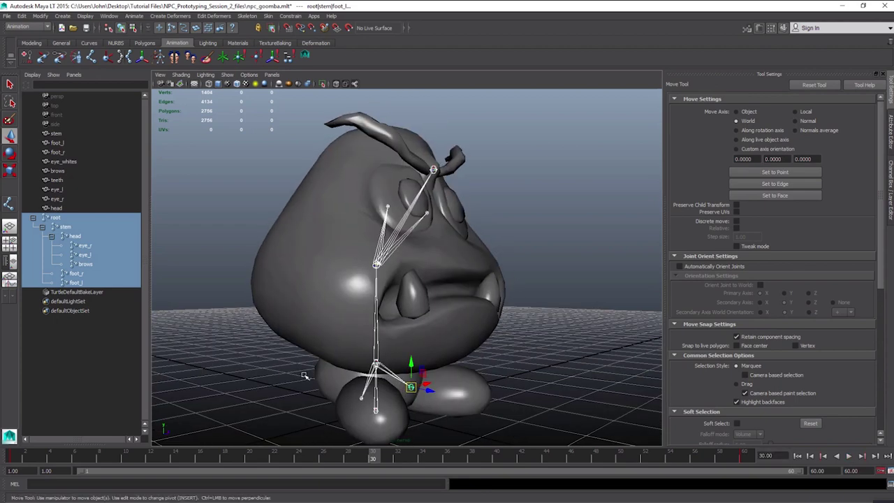
pyautogui.click(65, 227)
pyautogui.keyDown('alt'); pyautogui.moveTo(300, 276); pyautogui.dragTo(349, 268); pyautogui.keyUp('alt')
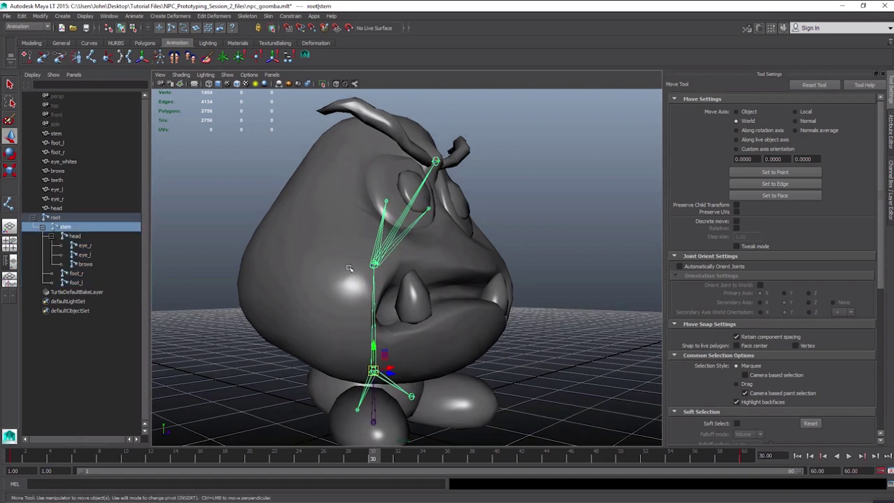
pyautogui.keyDown('alt'); pyautogui.moveTo(383, 319); pyautogui.dragTo(370, 359); pyautogui.keyUp('alt')
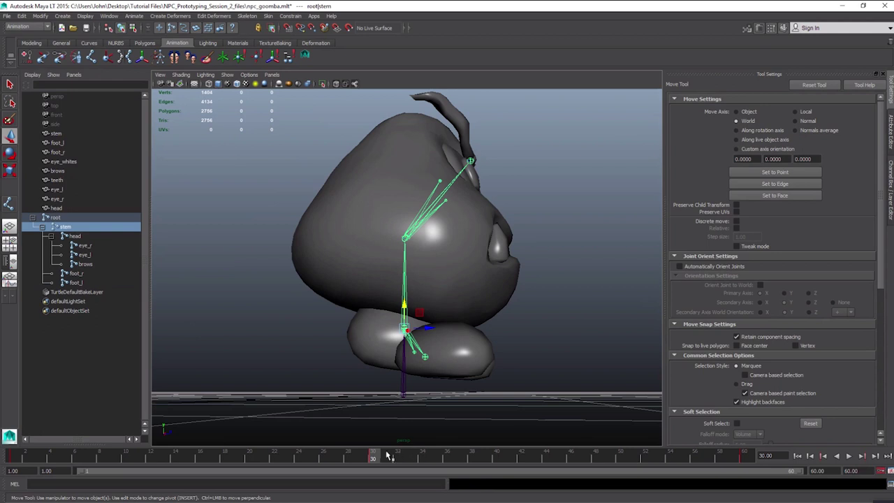
# Play back the stem's up-and-down motion from frame 1, and stop playback
pyautogui.moveTo(378, 454); pyautogui.dragTo(11, 449)
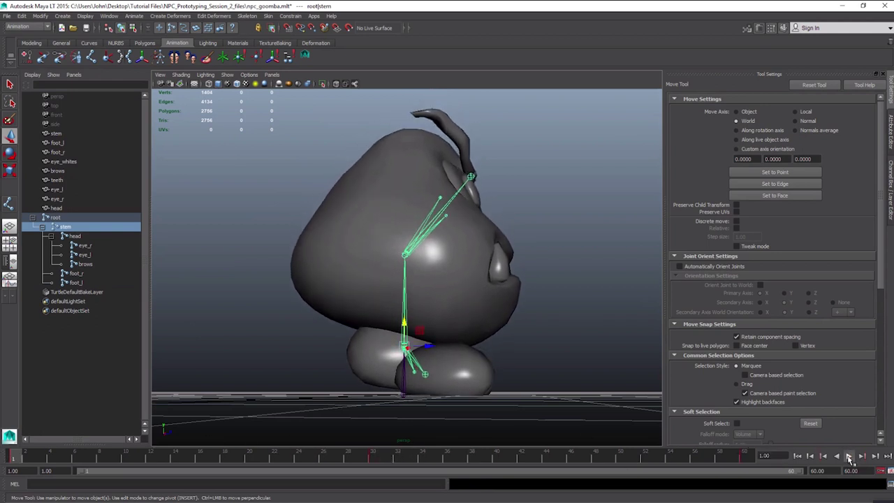
pyautogui.click(849, 456)
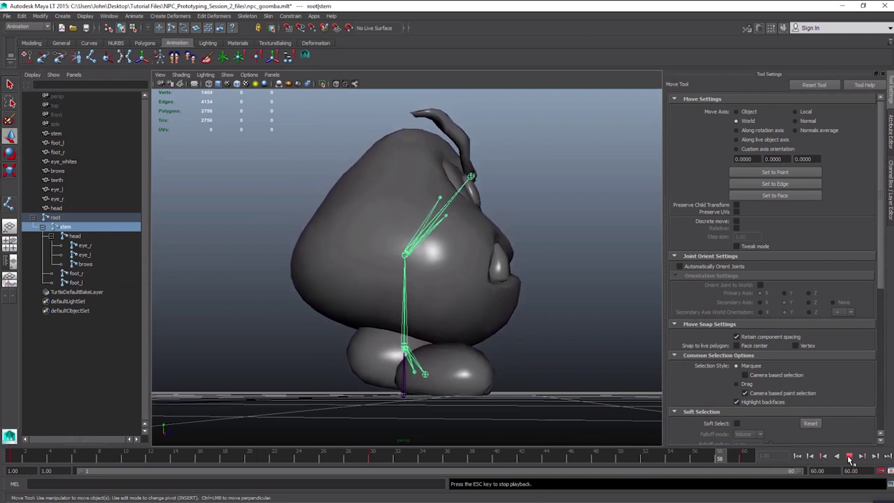
pyautogui.press('Escape')
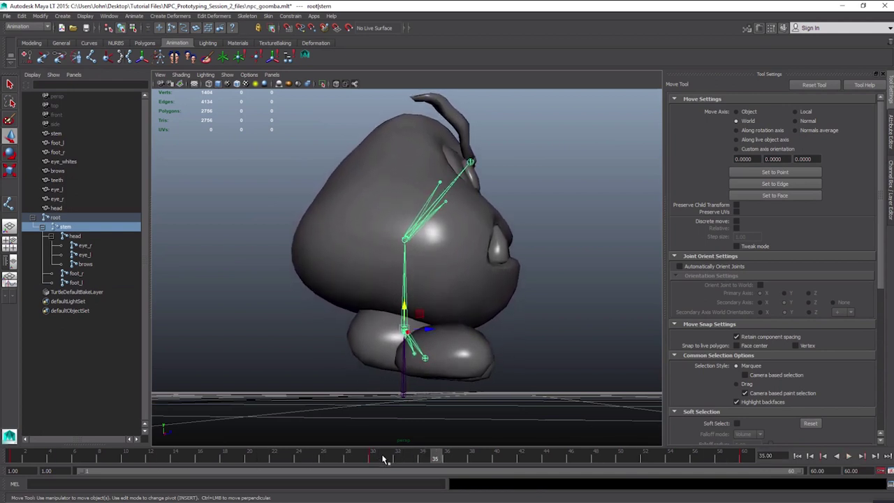
# At frame 30, rotate the foot_r and foot_l joints together by about 25 degrees so the toes tilt down, and key their rotation
pyautogui.click(373, 457)
pyautogui.click(77, 273)
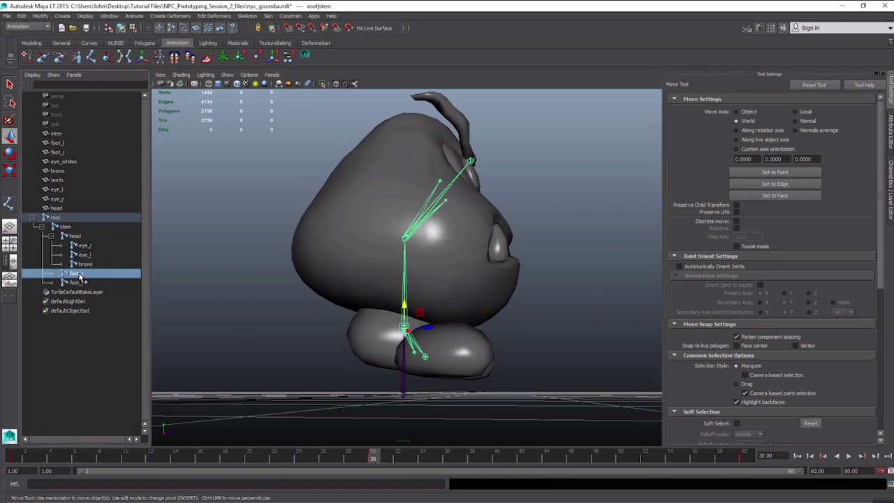
pyautogui.keyDown('ctrl'); pyautogui.click(77, 282); pyautogui.keyUp('ctrl')
pyautogui.press('e')
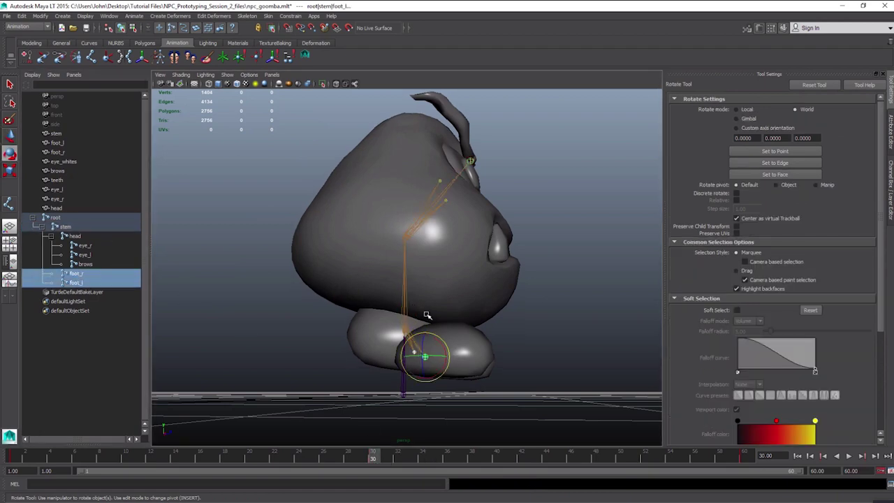
pyautogui.keyDown('alt'); pyautogui.moveTo(411, 349); pyautogui.dragTo(433, 345); pyautogui.keyUp('alt')
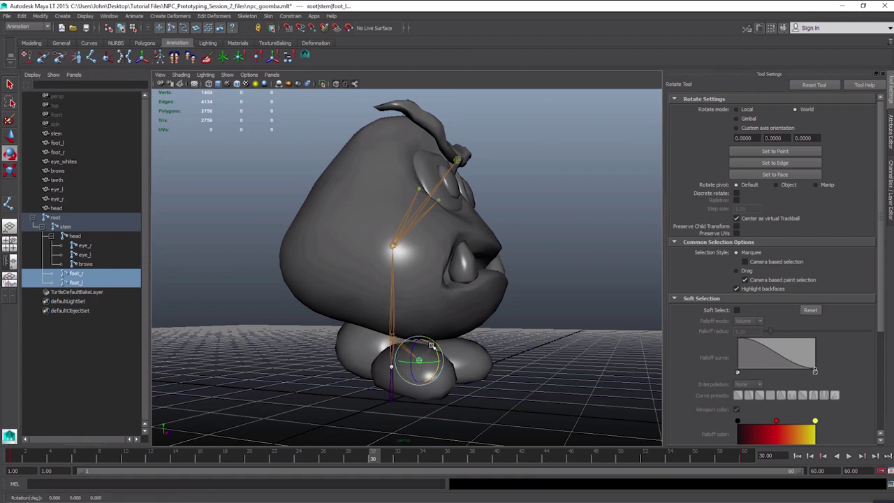
pyautogui.keyDown('alt'); pyautogui.moveTo(422, 358); pyautogui.dragTo(441, 347); pyautogui.keyUp('alt')
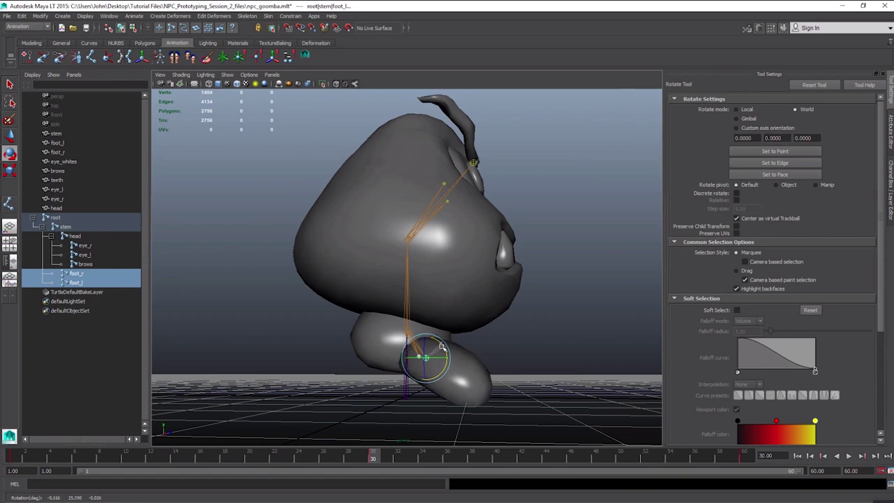
pyautogui.hotkey('shift', 'e')
# Play back the animation to review the tilting feet from the front, and stop playback
pyautogui.click(848, 455)
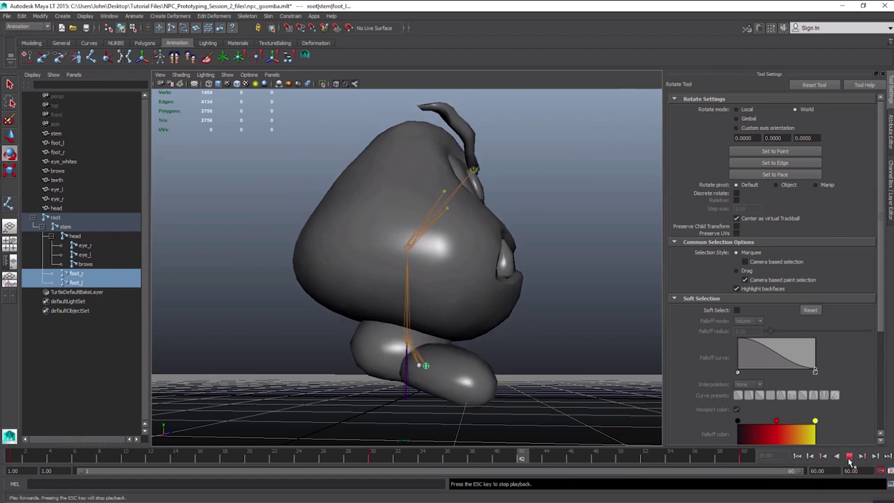
pyautogui.moveTo(447, 310)
pyautogui.keyDown('alt'); pyautogui.mouseDown()
pyautogui.moveTo(481, 308)
pyautogui.moveTo(455, 320)
pyautogui.mouseUp(); pyautogui.keyUp('alt')
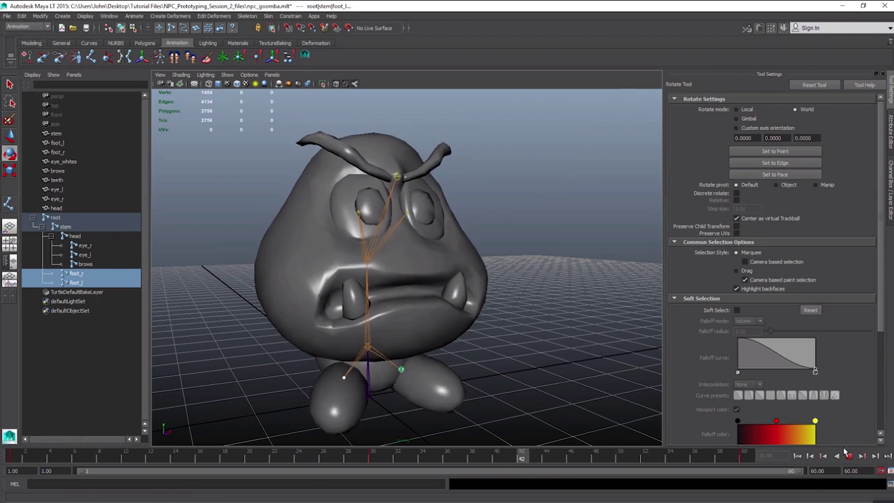
pyautogui.click(849, 457)
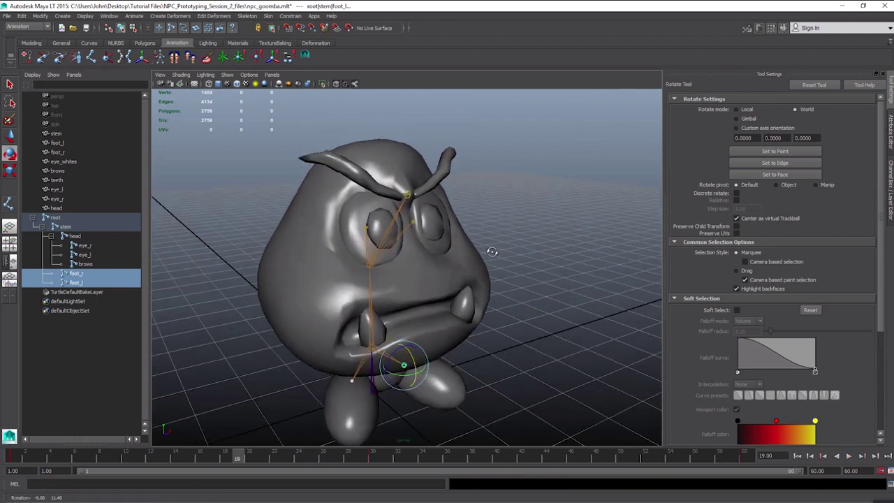
# Rotate the head joint slightly forward at frame 30, key its rotation, and play back the result
pyautogui.click(73, 236)
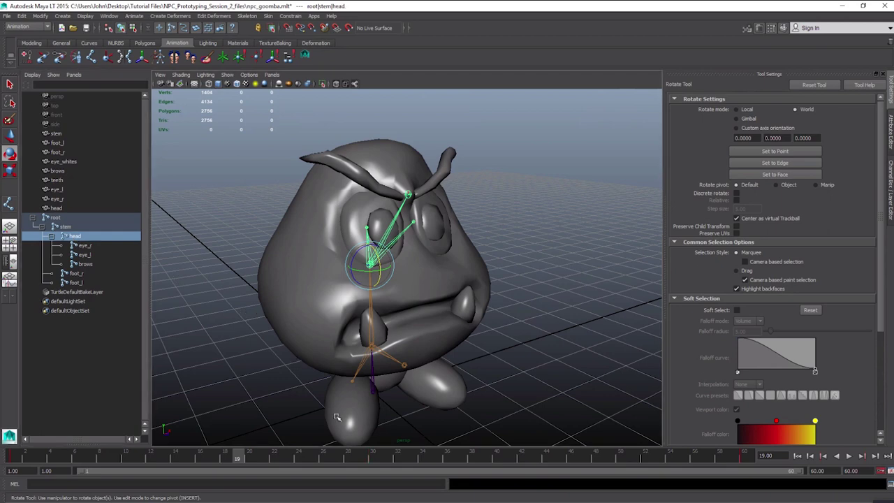
pyautogui.click(375, 460)
pyautogui.keyDown('alt'); pyautogui.moveTo(377, 391); pyautogui.dragTo(323, 263); pyautogui.keyUp('alt')
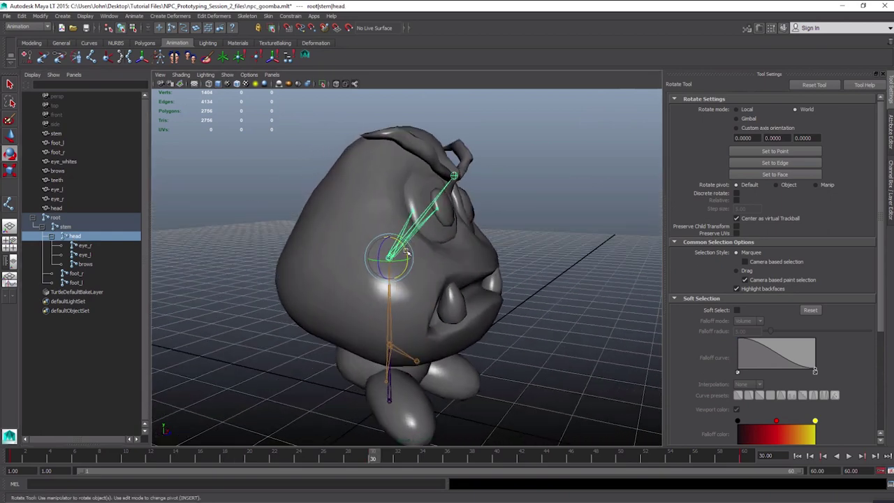
pyautogui.moveTo(405, 253); pyautogui.dragTo(407, 256)
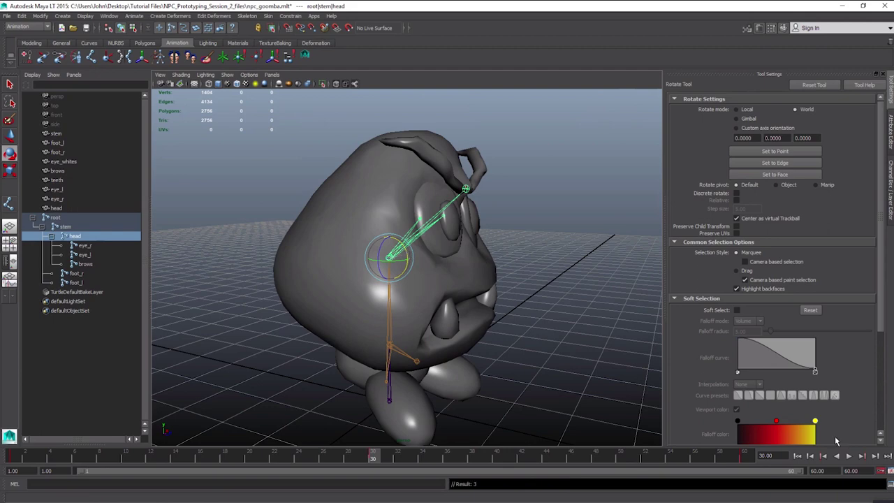
pyautogui.click(849, 456)
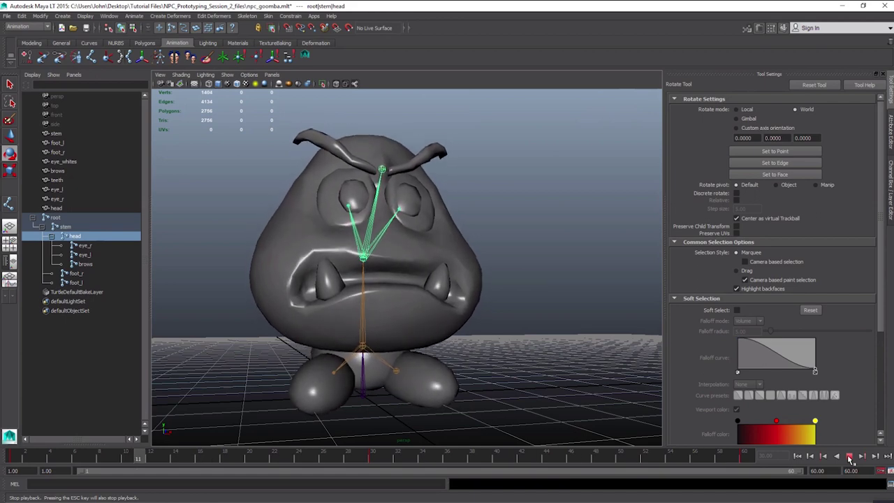
pyautogui.click(849, 456)
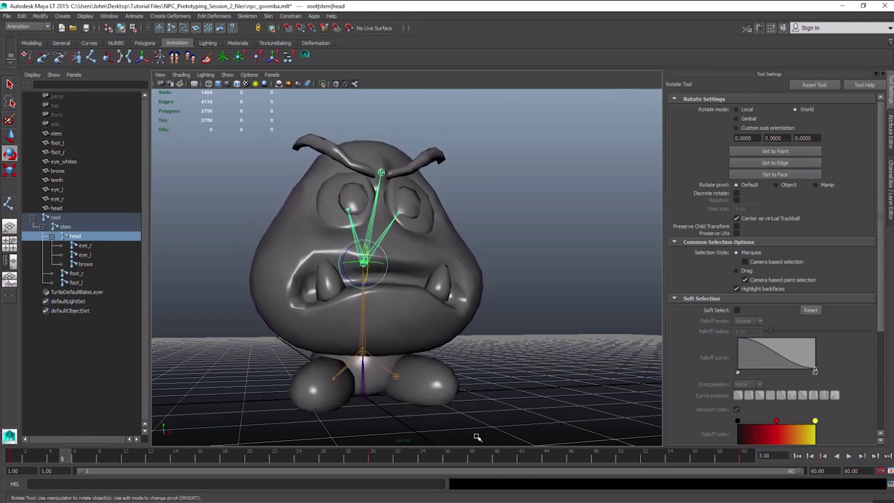
# Raise the brows joint slightly at frame 30 and key its position
pyautogui.click(372, 457)
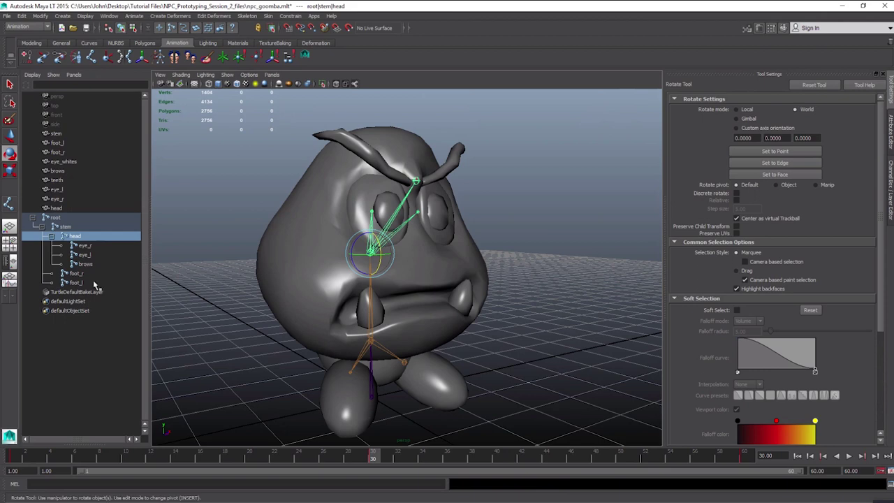
pyautogui.click(81, 265)
pyautogui.press('w')
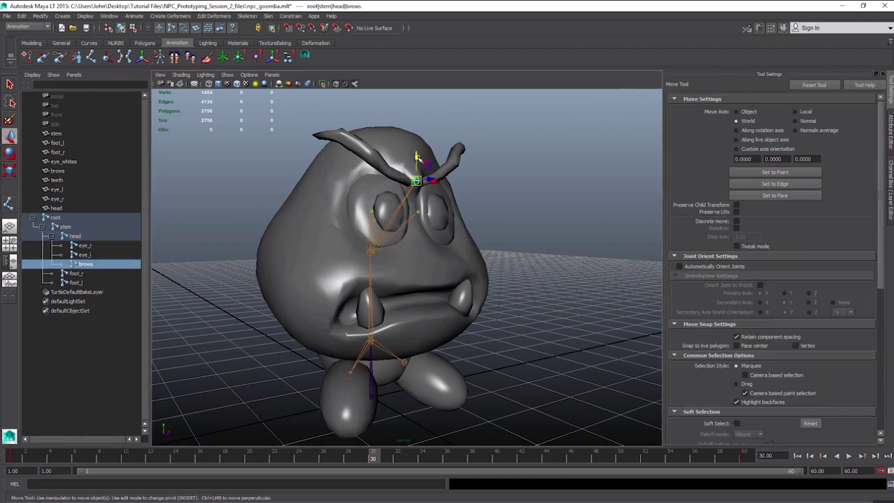
pyautogui.moveTo(417, 155); pyautogui.dragTo(415, 149)
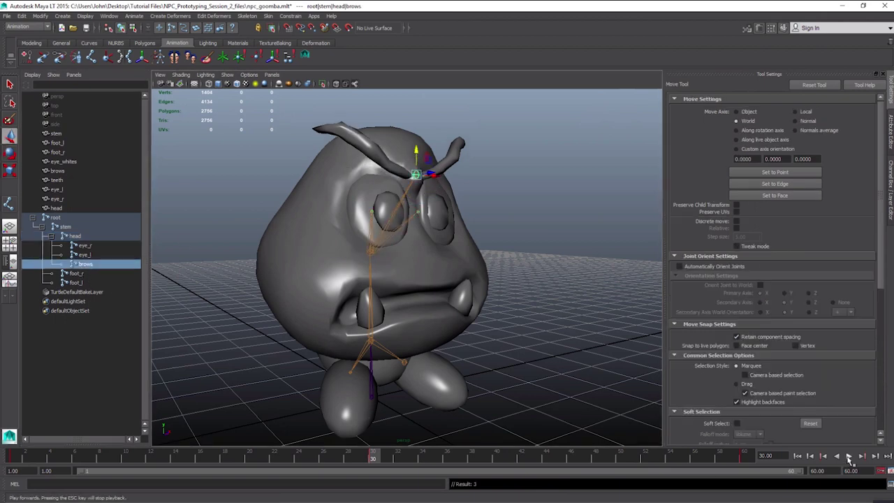
# Play back the animation repeatedly and examine the brow, head and foot motion from several angles
pyautogui.hotkey('alt', 'v')
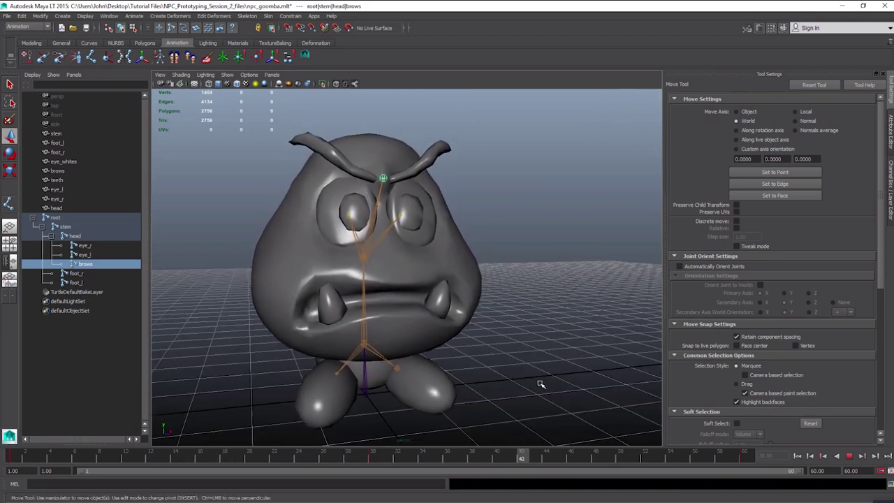
pyautogui.keyDown('alt'); pyautogui.moveTo(540, 383); pyautogui.dragTo(521, 345); pyautogui.keyUp('alt')
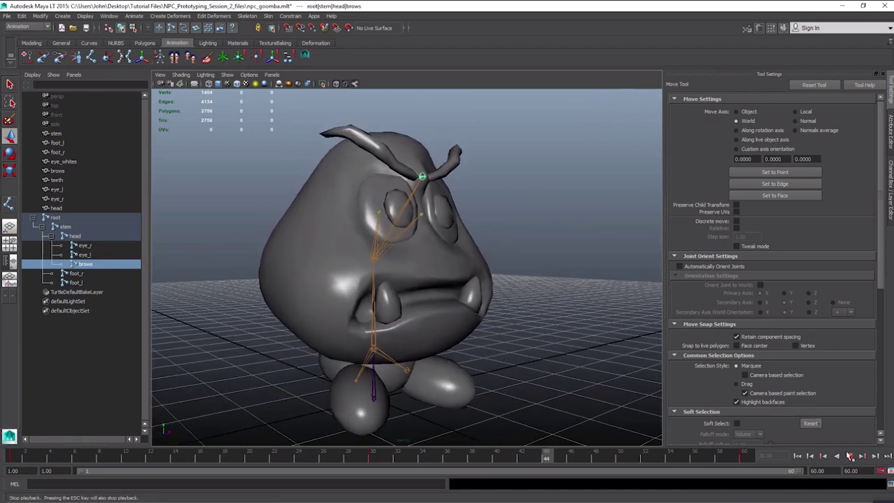
pyautogui.click(849, 456)
pyautogui.keyDown('alt'); pyautogui.moveTo(371, 375); pyautogui.dragTo(422, 373); pyautogui.keyUp('alt')
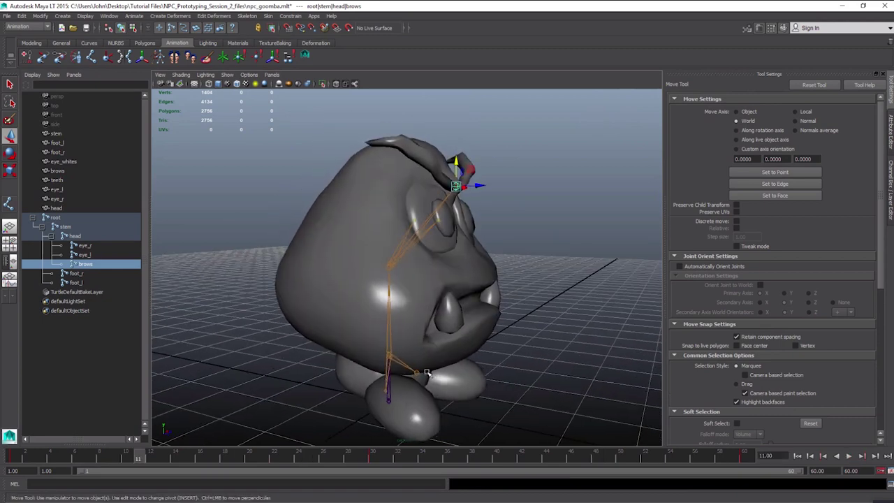
pyautogui.click(374, 457)
pyautogui.keyDown('alt'); pyautogui.moveTo(370, 391); pyautogui.dragTo(380, 430); pyautogui.keyUp('alt')
pyautogui.click(849, 455)
pyautogui.keyDown('alt'); pyautogui.moveTo(467, 318); pyautogui.dragTo(348, 303); pyautogui.keyUp('alt')
pyautogui.click(849, 456)
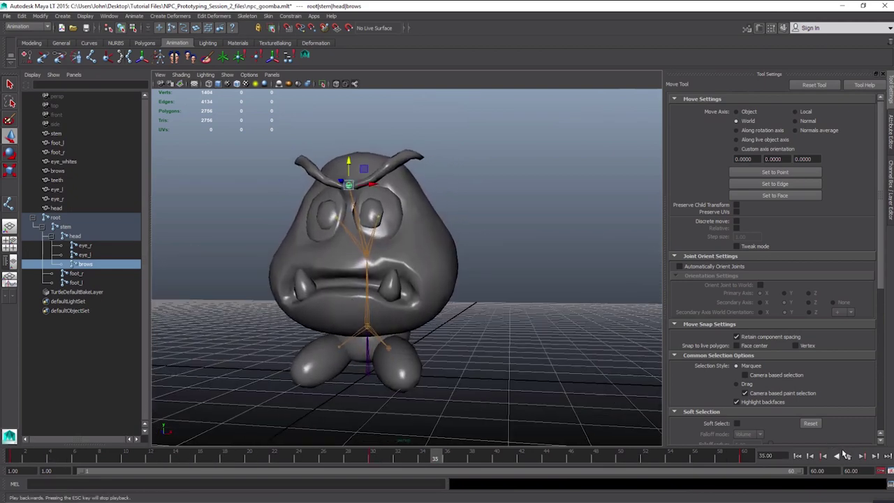
pyautogui.click(850, 457)
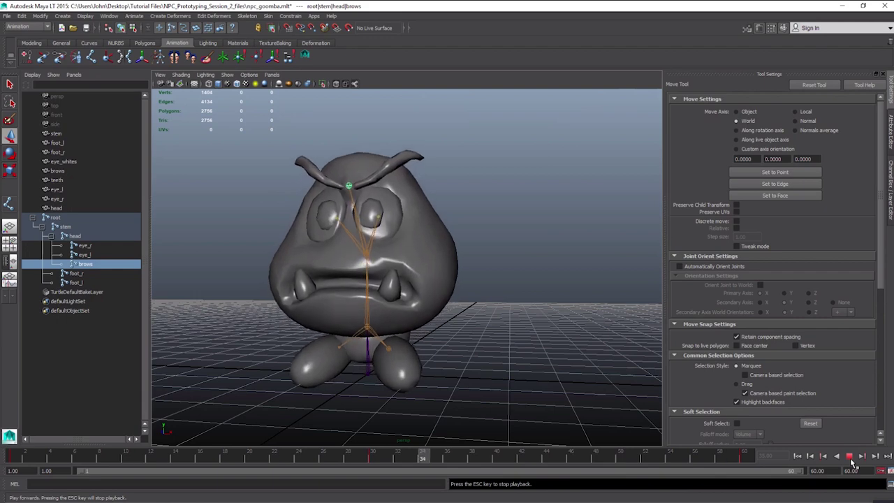
pyautogui.click(849, 457)
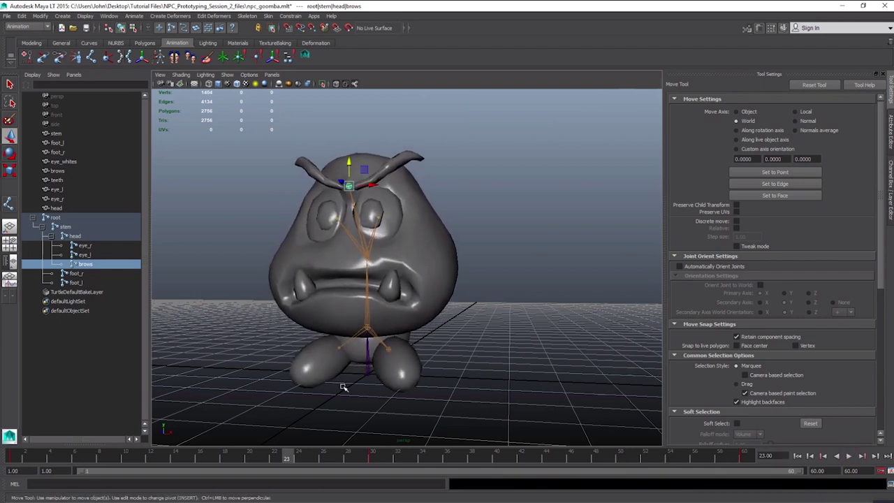
# Adjust the stem joint at frame 30, shifting it slightly forward to about 0.88 cm in Z, and key its position
pyautogui.click(59, 217)
pyautogui.click(73, 237)
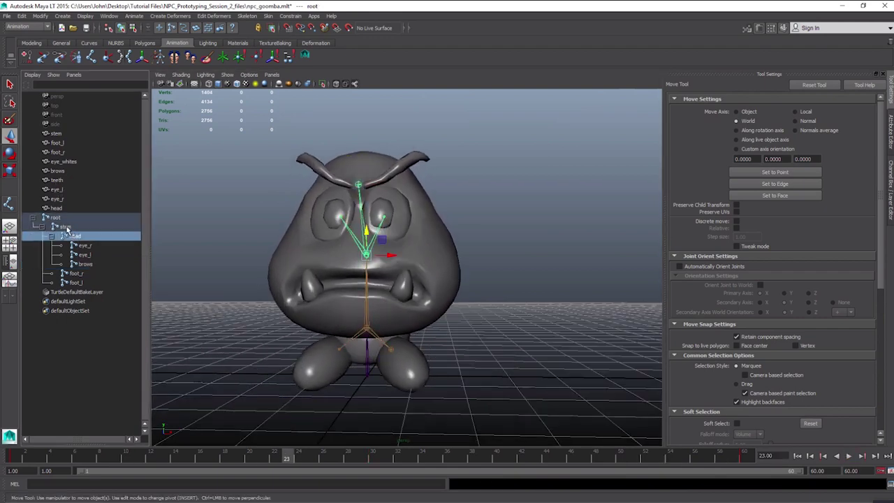
pyautogui.click(66, 227)
pyautogui.click(374, 452)
pyautogui.keyDown('alt'); pyautogui.moveTo(339, 411); pyautogui.dragTo(352, 369); pyautogui.keyUp('alt')
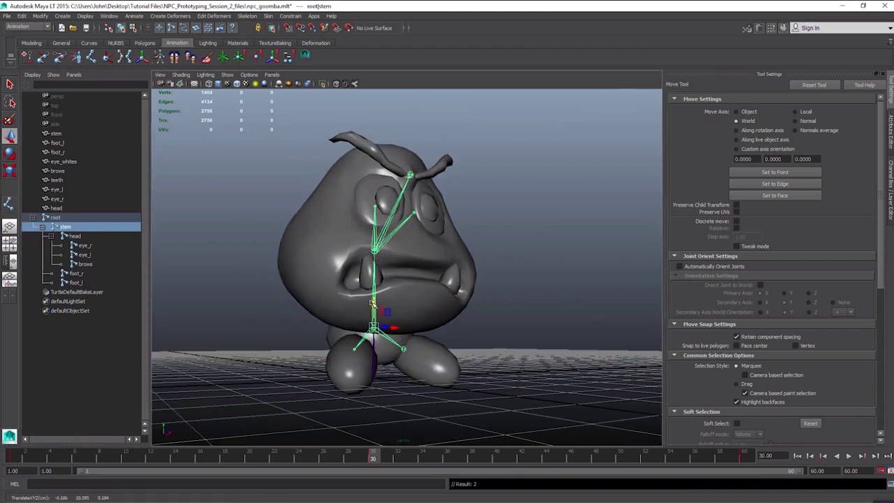
pyautogui.keyDown('alt'); pyautogui.moveTo(374, 301); pyautogui.dragTo(412, 357); pyautogui.keyUp('alt')
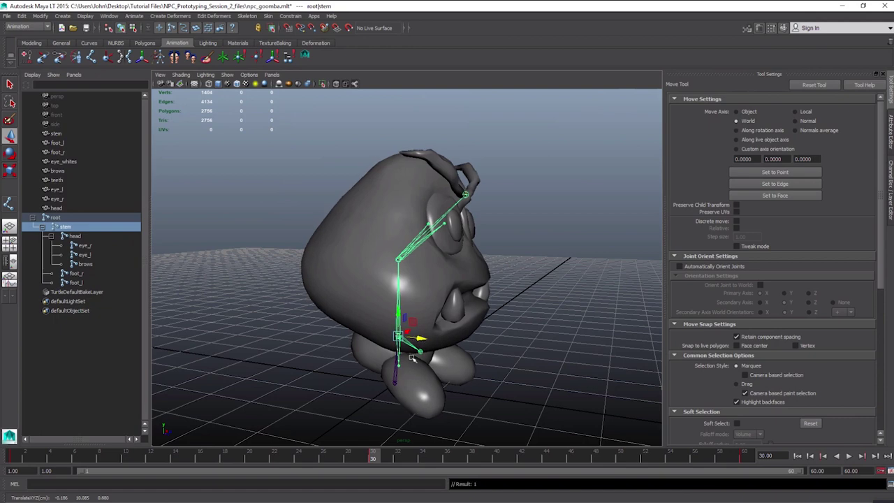
# Play back the adjusted stem motion, stop playback and save the scene
pyautogui.click(848, 455)
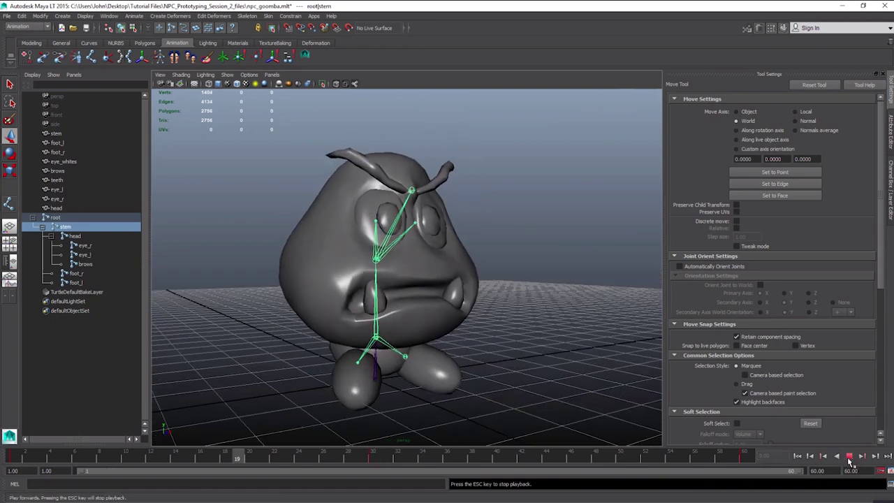
pyautogui.press('Escape')
pyautogui.hotkey('ctrl', 's')
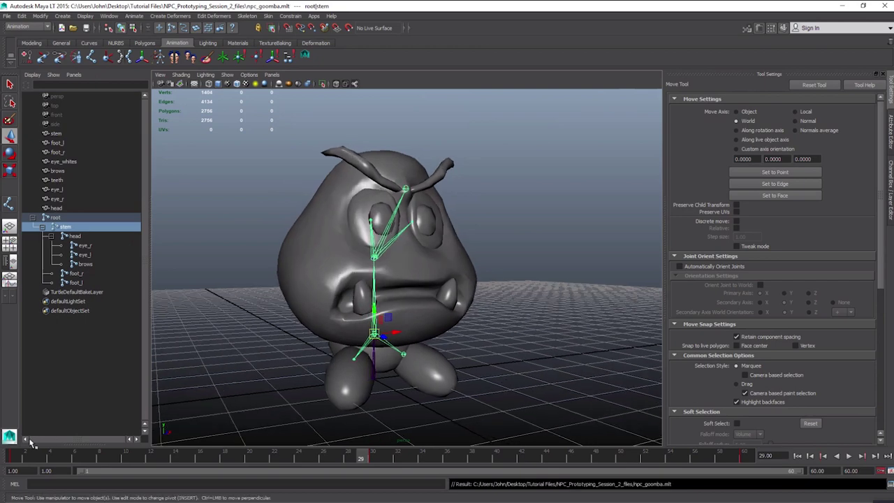
# Return to frame 1 and extend the end of the playback range to frame 120
pyautogui.click(19, 458)
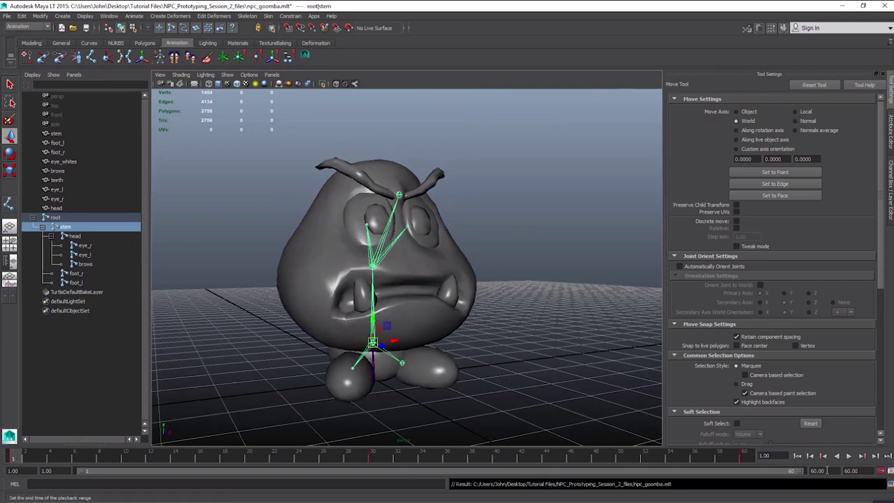
pyautogui.moveTo(837, 470); pyautogui.dragTo(800, 470)
pyautogui.write('120')
pyautogui.press('Return')
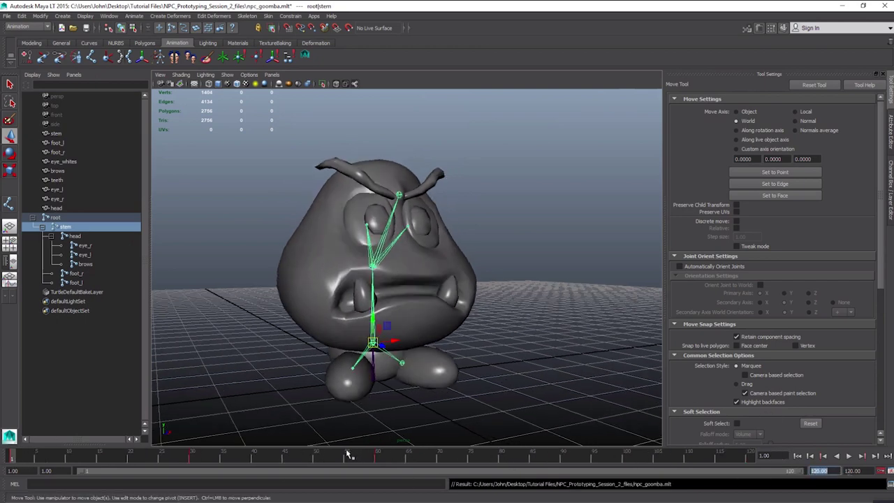
# Review the existing motion between frames 1 and 60 by playing and scrubbing through it
pyautogui.click(88, 458)
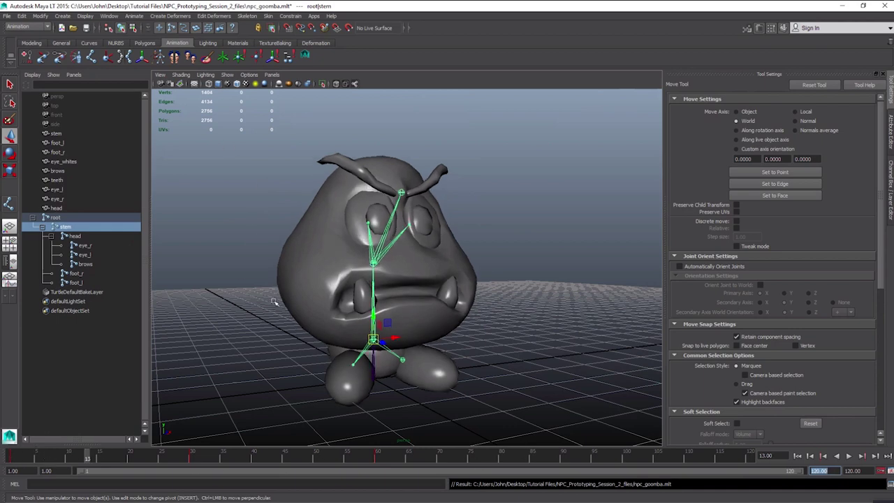
pyautogui.click(18, 456)
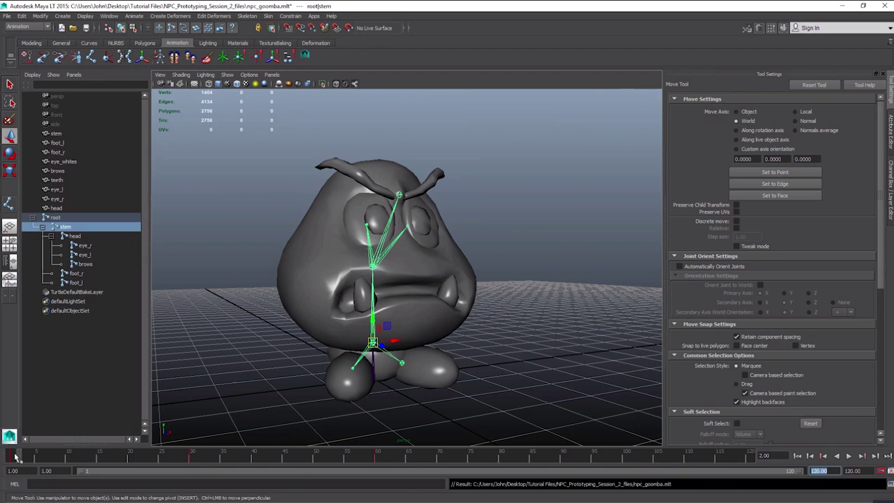
pyautogui.hotkey('alt', 'v')
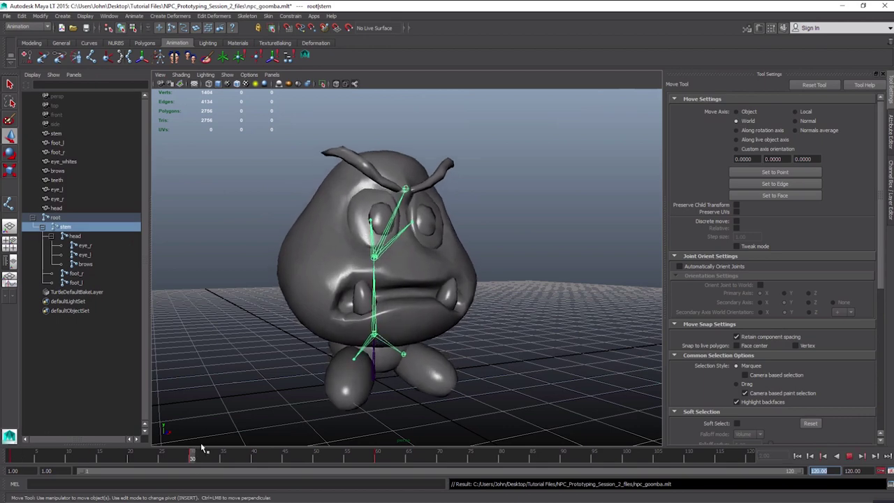
pyautogui.moveTo(1, 460); pyautogui.dragTo(379, 457)
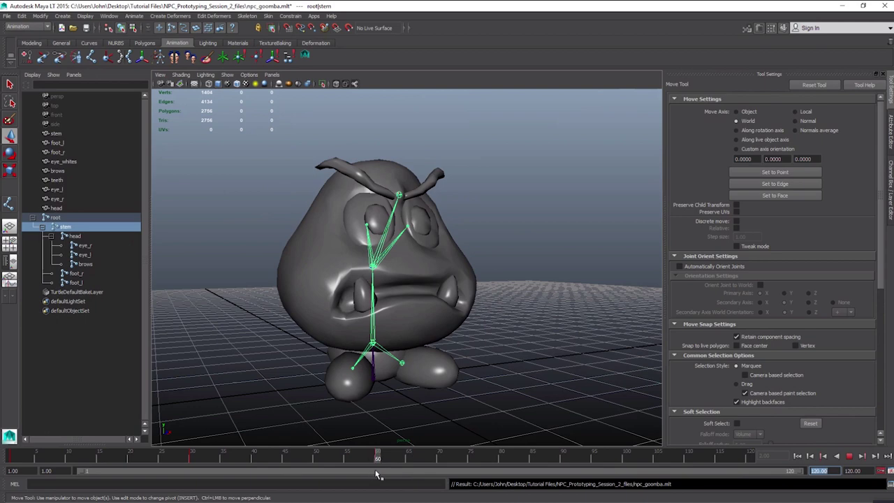
pyautogui.moveTo(376, 472); pyautogui.dragTo(382, 458)
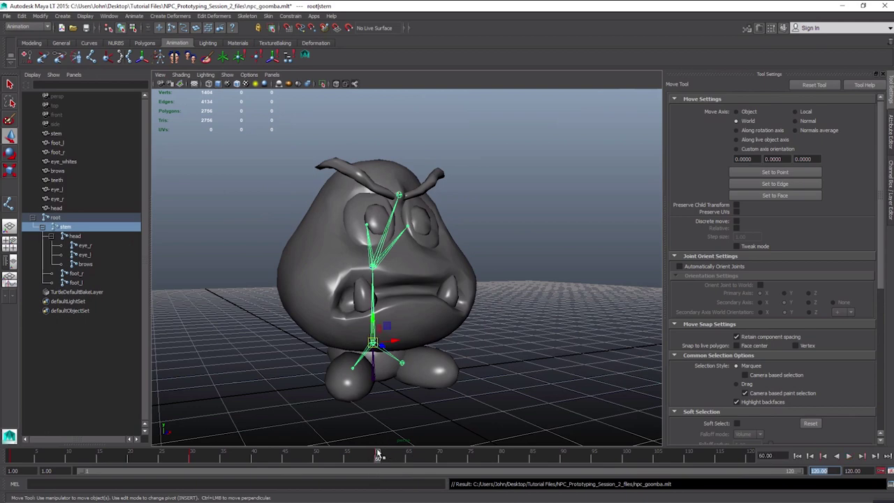
# Set a keyframe at frame 120 on all joints from stem through foot_l, and scrub back to frame 82
pyautogui.click(751, 457)
pyautogui.click(70, 227)
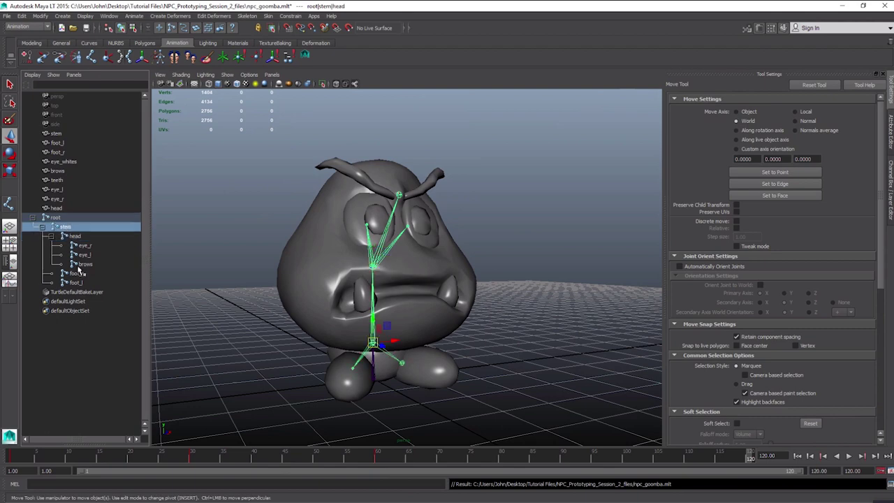
pyautogui.keyDown('shift'); pyautogui.click(76, 282); pyautogui.keyUp('shift')
pyautogui.press('s')
pyautogui.moveTo(750, 460); pyautogui.dragTo(514, 466)
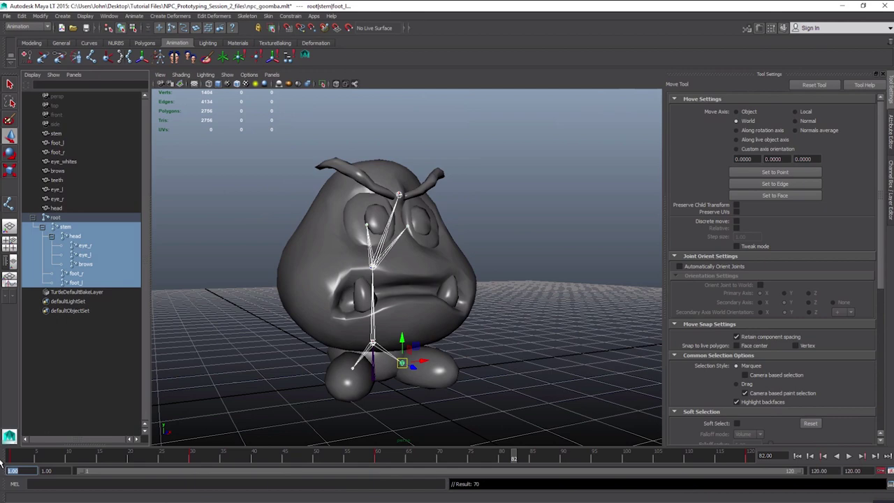
# Set the start of the playback range to frame 60, then play and stop the animation and view the model from its side
pyautogui.write('0')
pyautogui.press('Return')
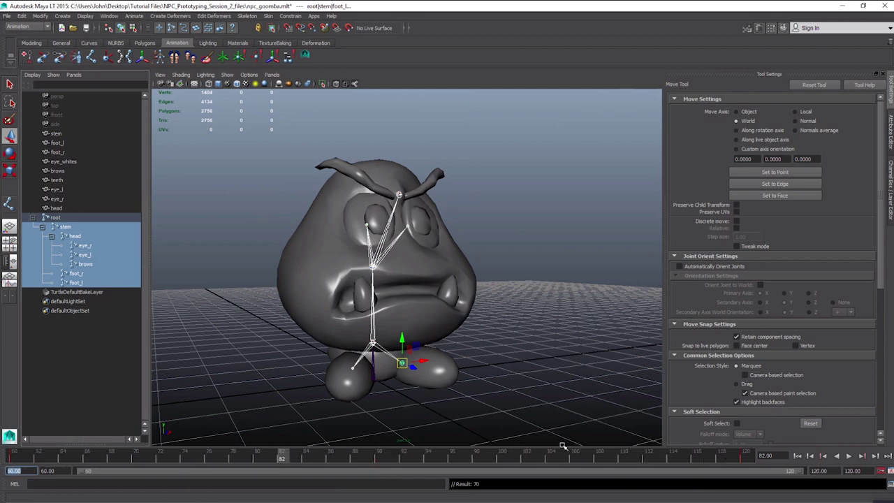
pyautogui.hotkey('alt', 'v')
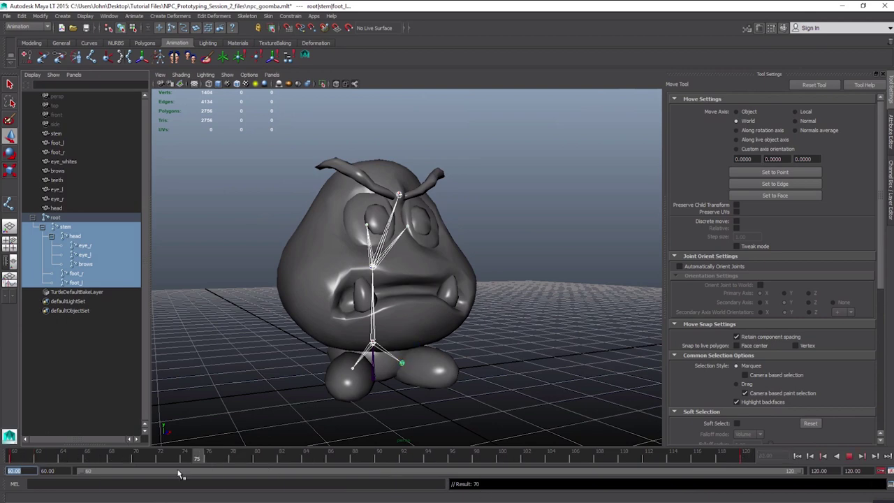
pyautogui.hotkey('alt', 'v')
pyautogui.keyDown('alt'); pyautogui.moveTo(272, 303); pyautogui.dragTo(308, 305); pyautogui.keyUp('alt')
pyautogui.keyDown('alt'); pyautogui.moveTo(308, 305); pyautogui.dragTo(298, 295, button='right'); pyautogui.keyUp('alt')
pyautogui.keyDown('alt'); pyautogui.moveTo(213, 311); pyautogui.dragTo(222, 307); pyautogui.keyUp('alt')
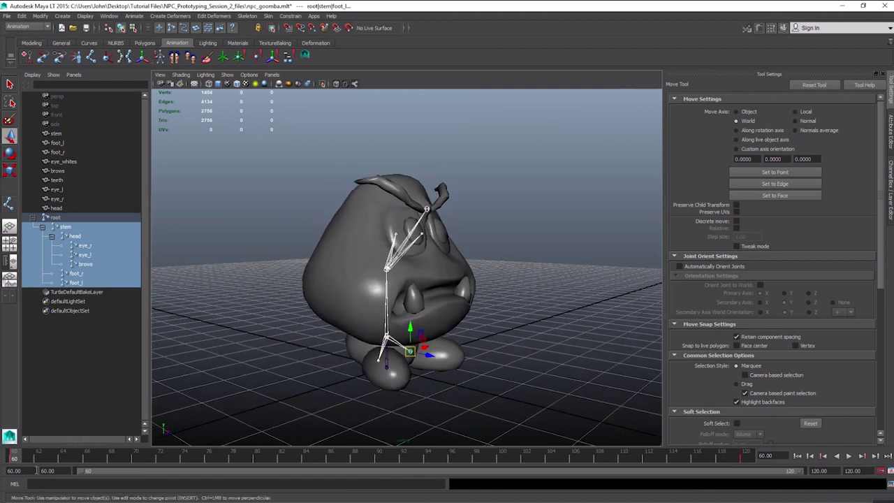
# At frame 80, rotate foot_r toe-down and move it up and backward, and check its motion from frame 60
pyautogui.moveTo(275, 461); pyautogui.dragTo(257, 475)
pyautogui.keyDown('alt'); pyautogui.moveTo(248, 374); pyautogui.dragTo(311, 361); pyautogui.keyUp('alt')
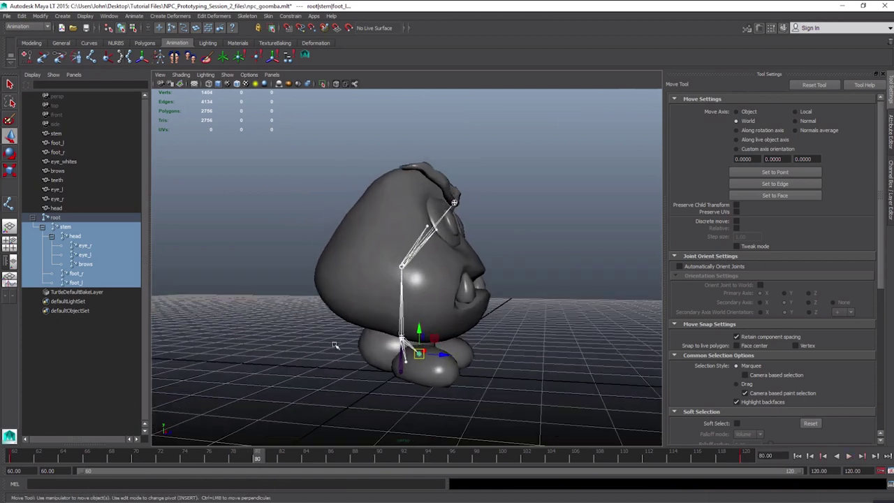
pyautogui.click(82, 239)
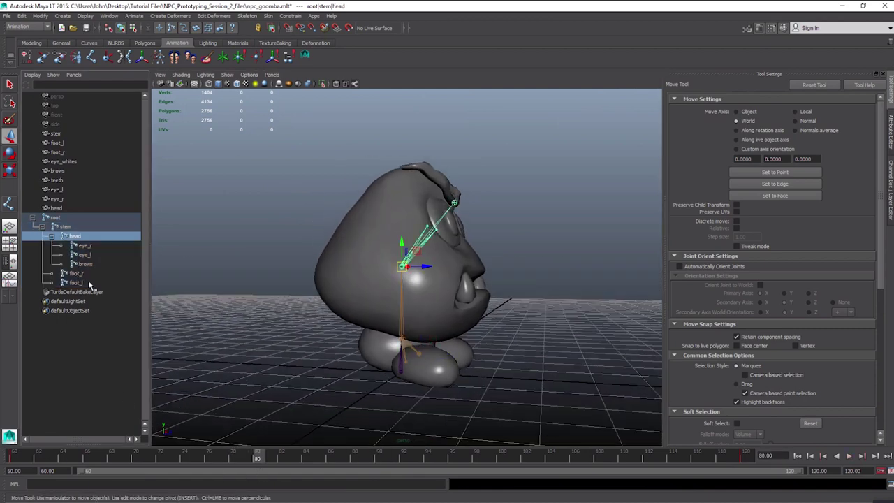
pyautogui.click(88, 275)
pyautogui.keyDown('alt'); pyautogui.moveTo(361, 389); pyautogui.dragTo(376, 371, button='right'); pyautogui.keyUp('alt')
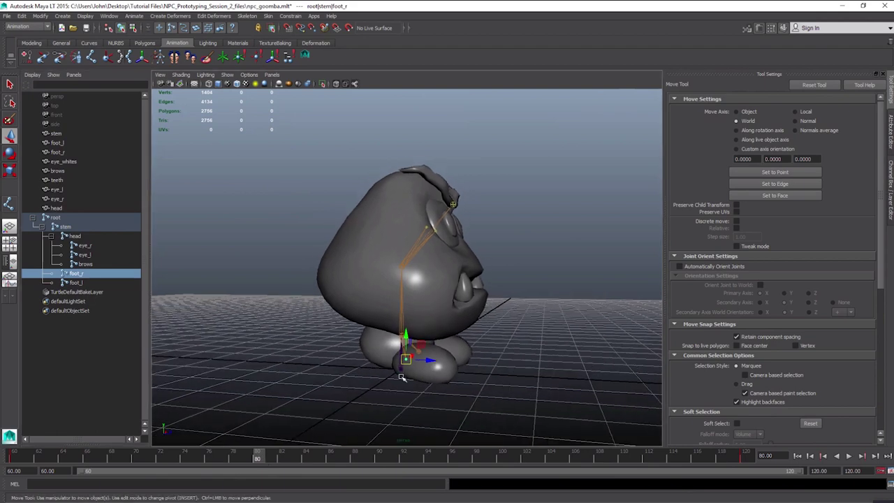
pyautogui.keyDown('alt'); pyautogui.moveTo(402, 377); pyautogui.dragTo(403, 375); pyautogui.keyUp('alt')
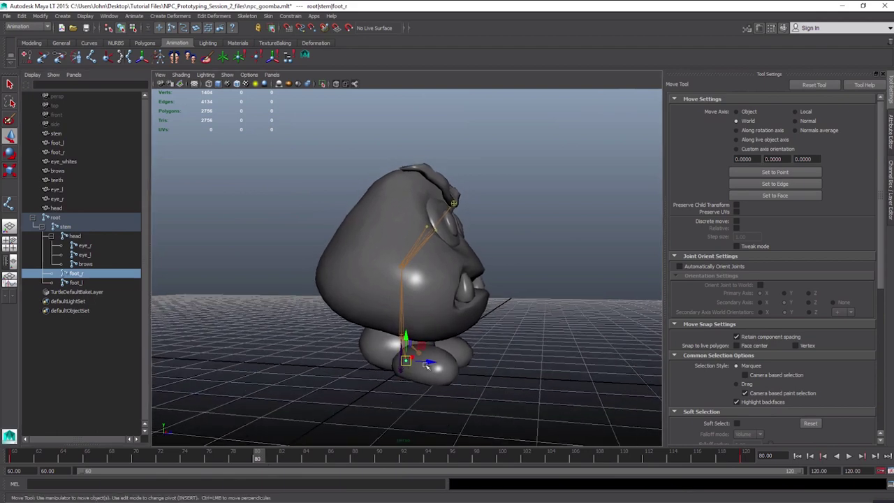
pyautogui.press('e')
pyautogui.moveTo(427, 349)
pyautogui.mouseDown()
pyautogui.moveTo(416, 366)
pyautogui.moveTo(404, 330)
pyautogui.moveTo(426, 353)
pyautogui.moveTo(411, 353)
pyautogui.mouseUp()
pyautogui.press('w')
pyautogui.press('e')
pyautogui.keyDown('alt'); pyautogui.moveTo(349, 396); pyautogui.dragTo(204, 329); pyautogui.keyUp('alt')
pyautogui.press('w')
pyautogui.press('e')
pyautogui.hotkey('ctrl', 'z')
pyautogui.keyDown('alt'); pyautogui.moveTo(319, 365); pyautogui.dragTo(294, 367); pyautogui.keyUp('alt')
pyautogui.doubleClick(16, 455)
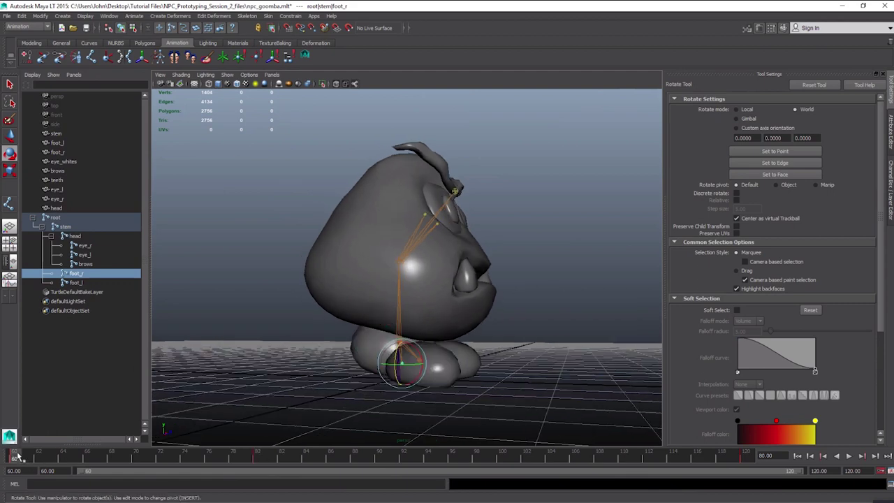
pyautogui.click(116, 457)
pyautogui.click(259, 456)
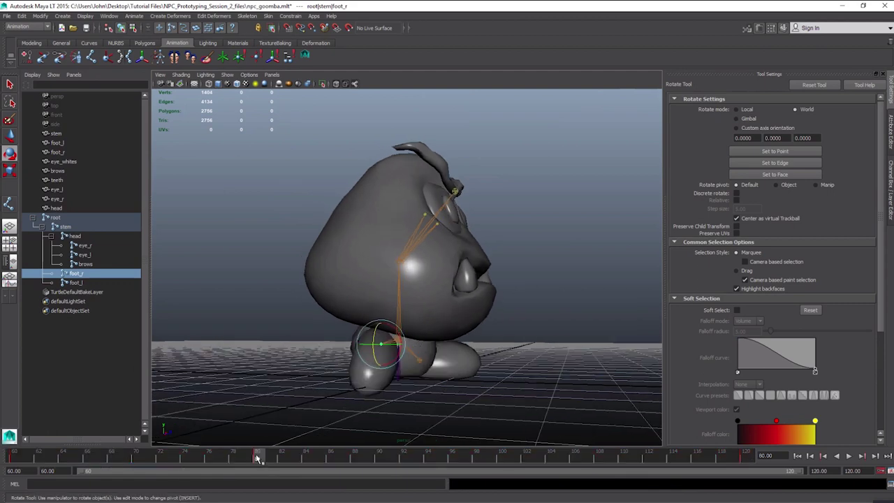
# Pose foot_l at frame 80 forward with its toe raised, and scrub back to frame 80 to check the stride
pyautogui.click(83, 282)
pyautogui.keyDown('alt'); pyautogui.moveTo(230, 320); pyautogui.dragTo(450, 366); pyautogui.keyUp('alt')
pyautogui.press('w')
pyautogui.moveTo(194, 454); pyautogui.dragTo(261, 456)
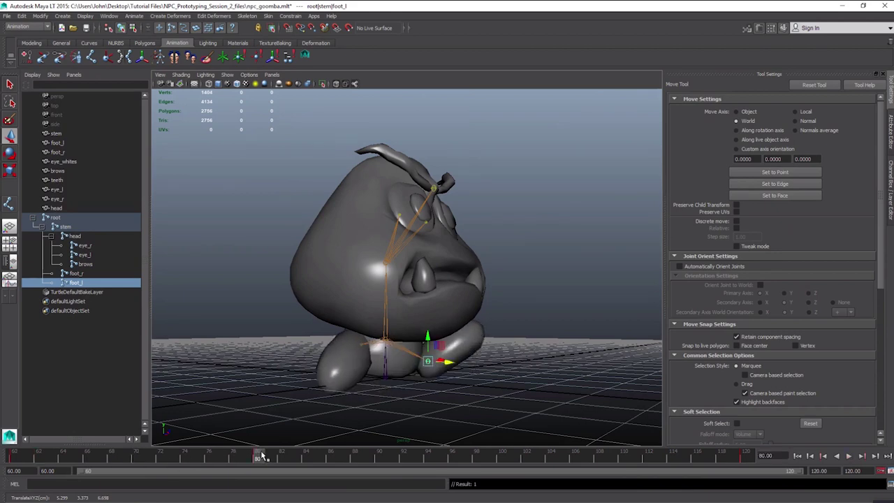
pyautogui.keyDown('alt'); pyautogui.moveTo(367, 370); pyautogui.dragTo(357, 370, button='right'); pyautogui.keyUp('alt')
pyautogui.keyDown('alt'); pyautogui.moveTo(357, 370); pyautogui.dragTo(245, 373); pyautogui.keyUp('alt')
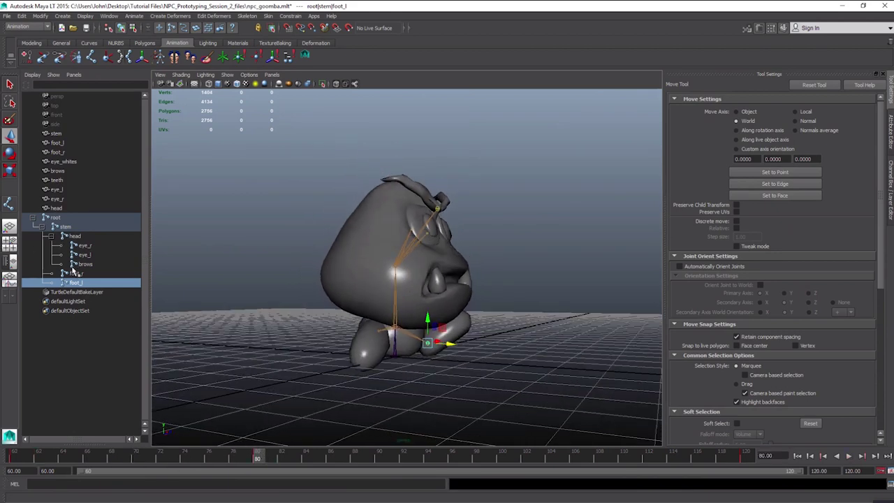
# Copy the keyframe at frame 60 for all joints from root through foot_l
pyautogui.moveTo(257, 459); pyautogui.dragTo(12, 458)
pyautogui.click(65, 226)
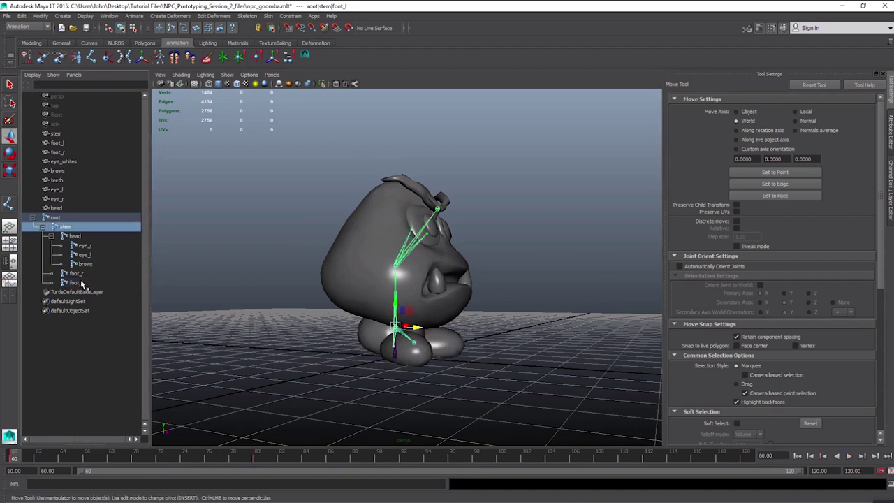
pyautogui.keyDown('shift'); pyautogui.click(80, 285); pyautogui.keyUp('shift')
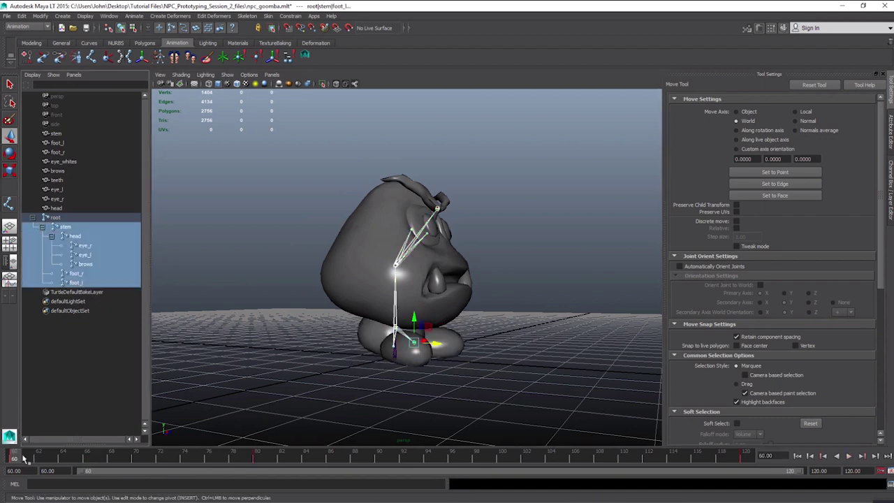
pyautogui.click(56, 220)
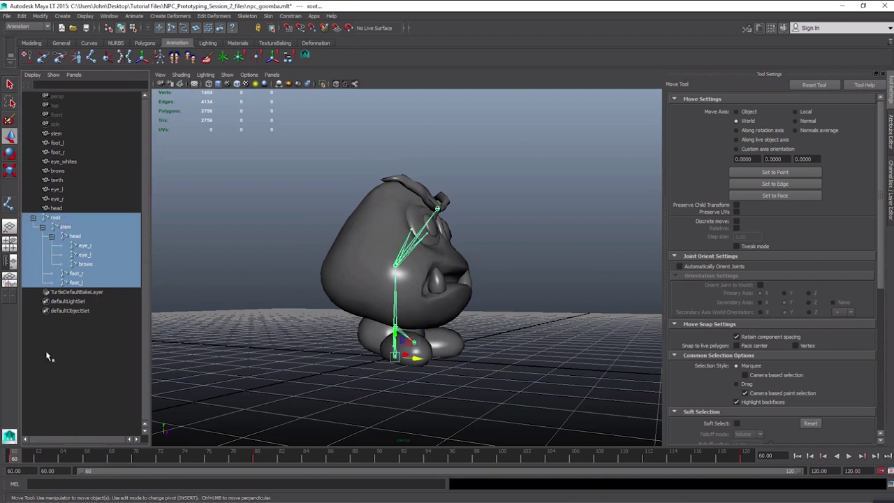
pyautogui.rightClick(15, 454)
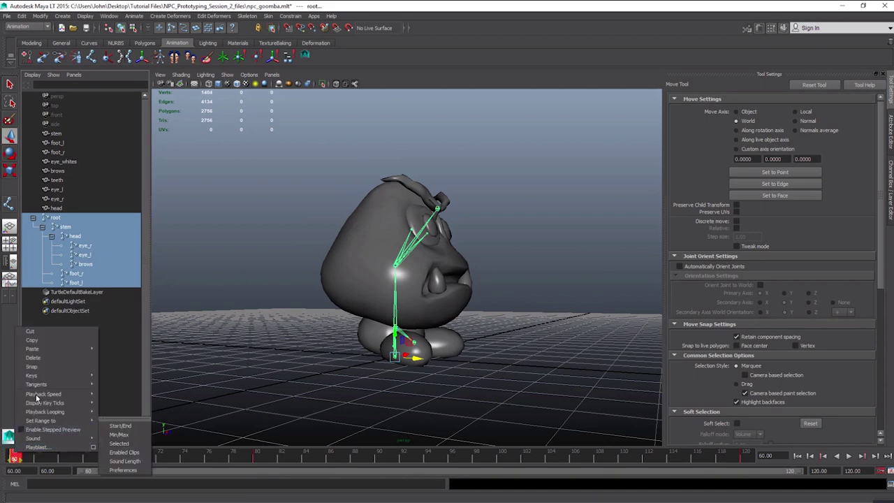
pyautogui.click(38, 340)
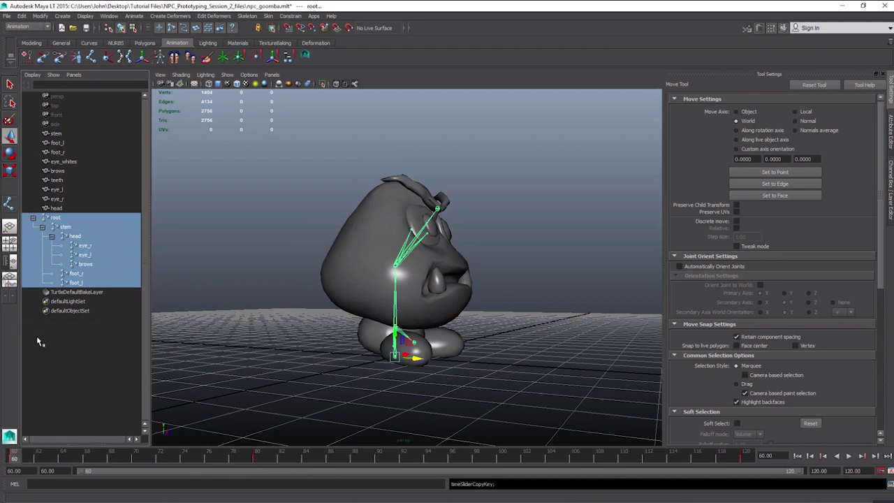
# Paste the copied keyframe at frame 100, and play and scrub the animation through to frame 120
pyautogui.click(260, 456)
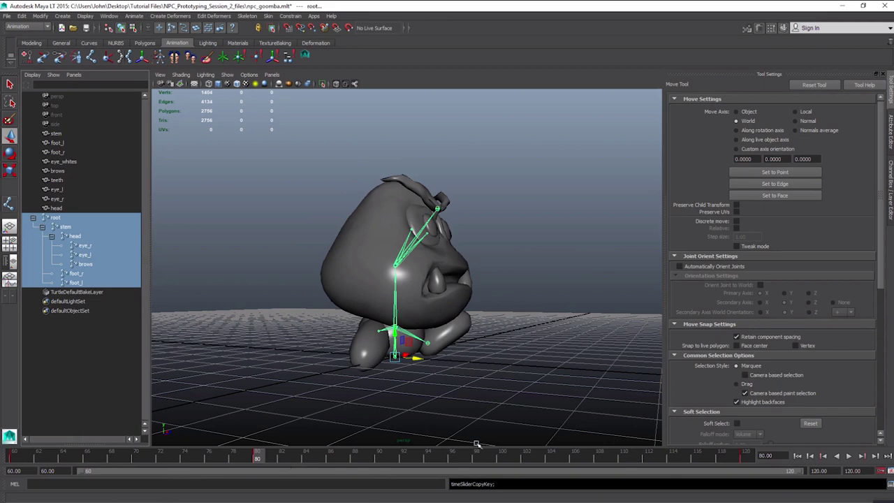
pyautogui.click(501, 458)
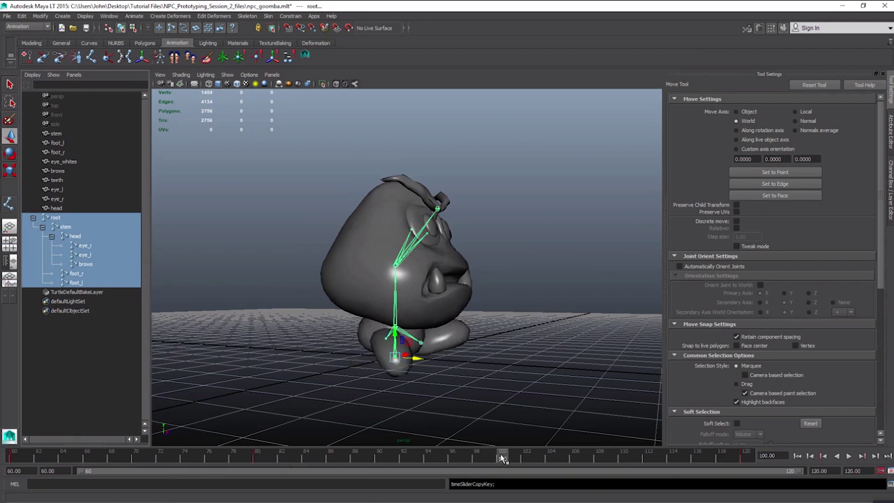
pyautogui.rightClick(502, 458)
pyautogui.moveTo(536, 353)
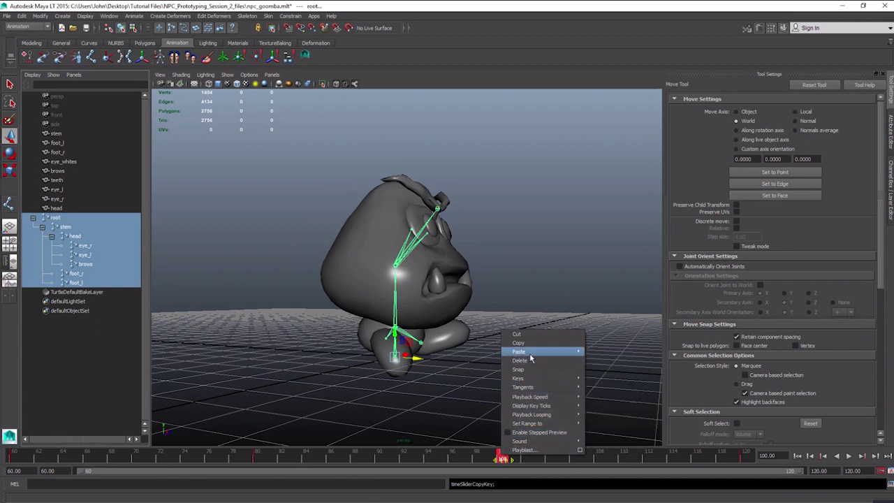
pyautogui.click(601, 356)
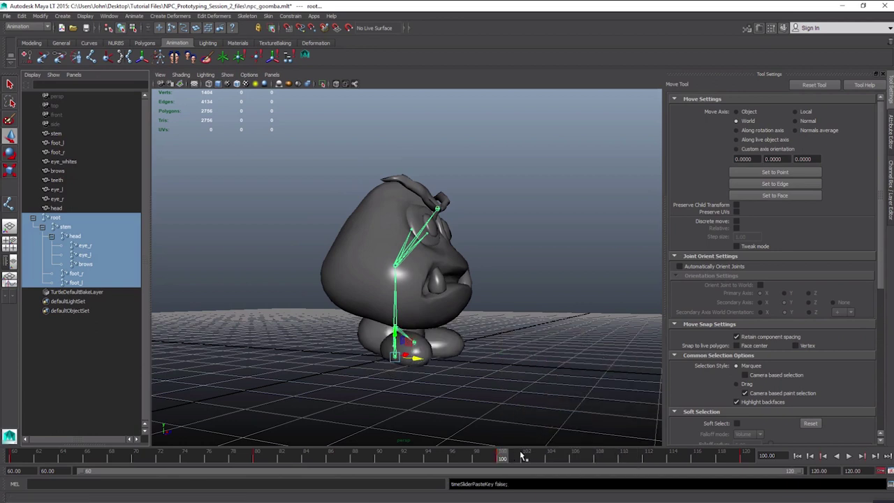
pyautogui.hotkey('alt', 'v')
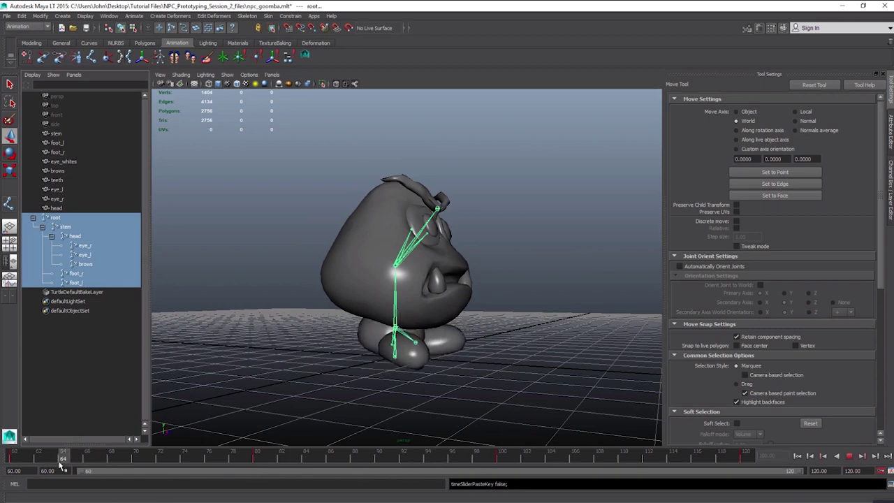
pyautogui.moveTo(0, 463); pyautogui.dragTo(747, 473)
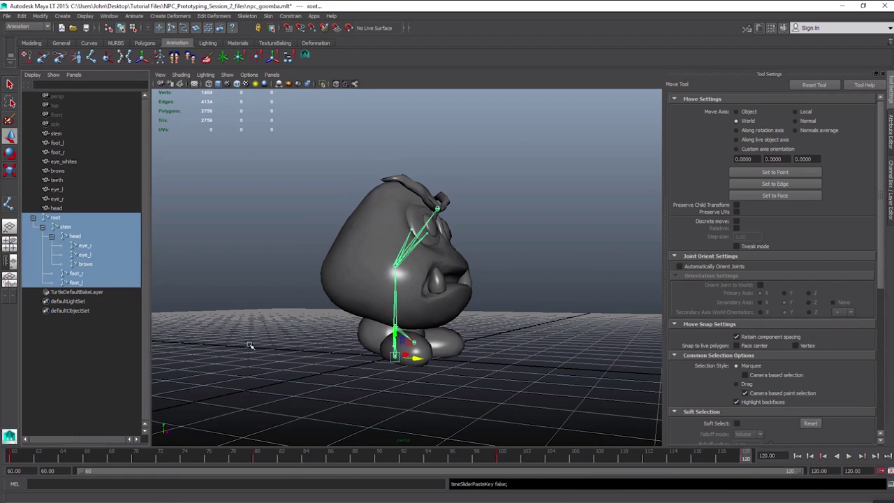
# Extend the end of the playback range to frame 140
pyautogui.keyDown('alt'); pyautogui.moveTo(250, 346); pyautogui.dragTo(436, 388); pyautogui.keyUp('alt')
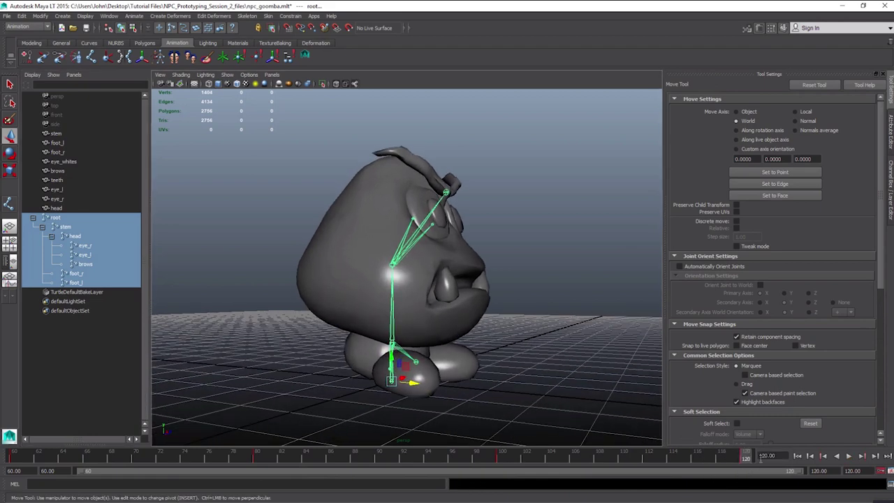
pyautogui.moveTo(829, 471); pyautogui.dragTo(768, 459)
pyautogui.write('140')
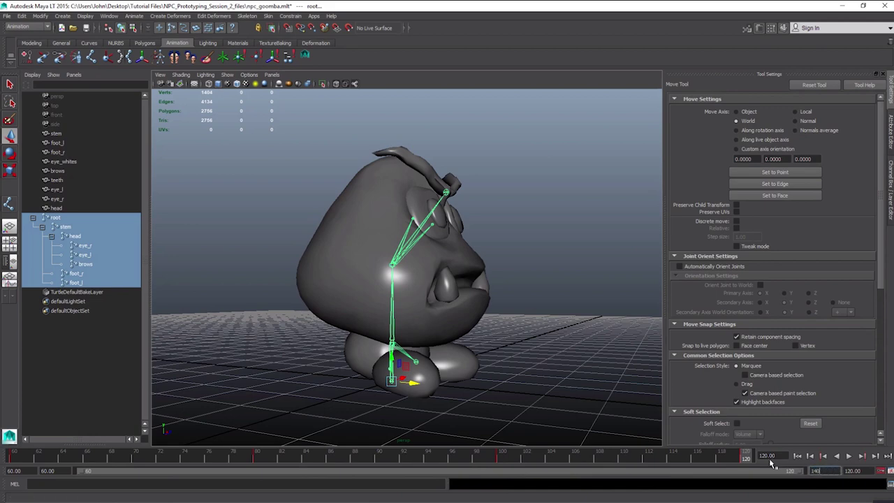
pyautogui.press('Return')
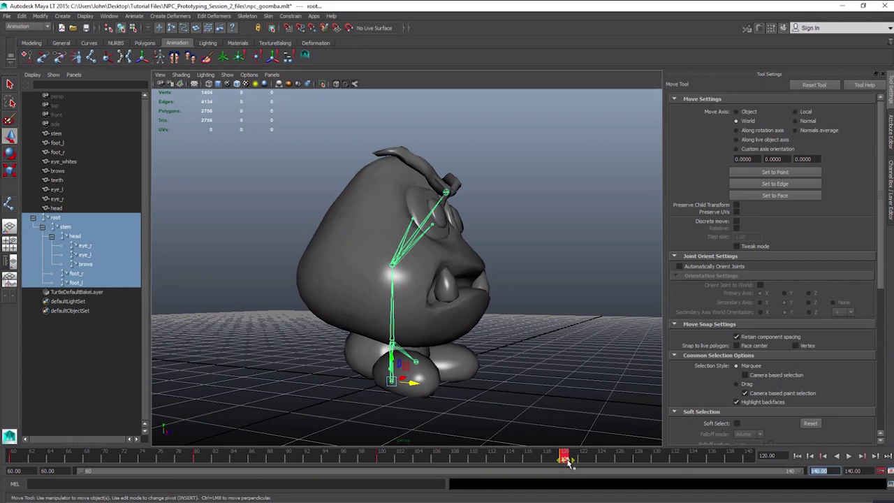
# Move the joints' keyframe from frame 120 to about frame 139 on the timeline
pyautogui.moveTo(569, 462); pyautogui.dragTo(746, 461)
pyautogui.moveTo(745, 463)
pyautogui.mouseDown()
pyautogui.moveTo(791, 468)
pyautogui.moveTo(740, 461)
pyautogui.mouseUp()
pyautogui.click(746, 465)
pyautogui.moveTo(742, 461)
pyautogui.mouseDown()
pyautogui.moveTo(820, 466)
pyautogui.moveTo(736, 465)
pyautogui.mouseUp()
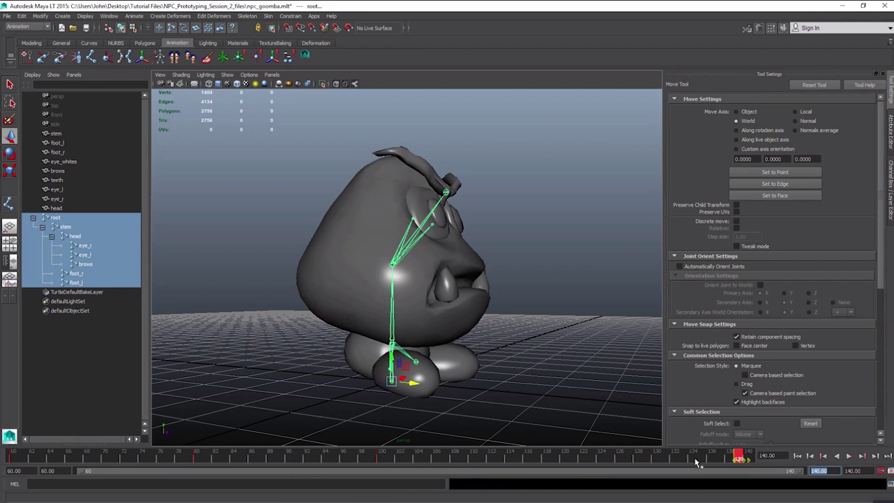
pyautogui.click(695, 461)
# Paste the copied neutral keyframe at frame 120 and play back the result, stopping at frame 120
pyautogui.hotkey('alt', 'v')
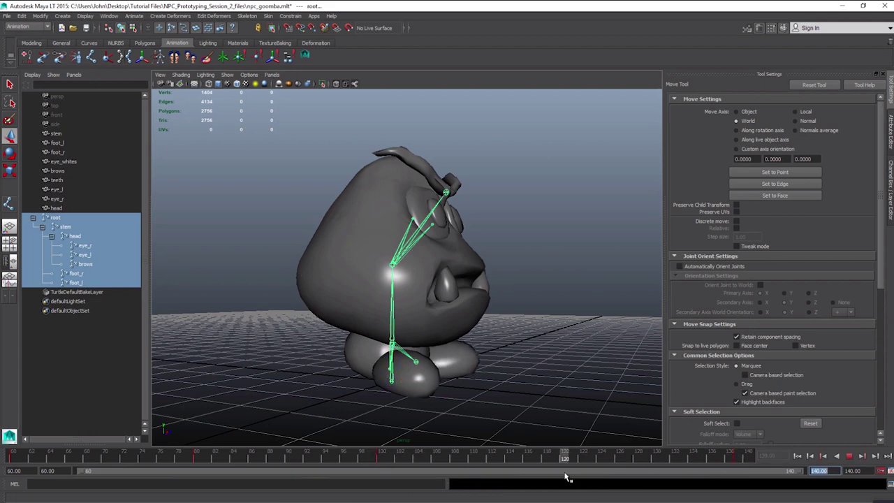
pyautogui.hotkey('alt', 'v')
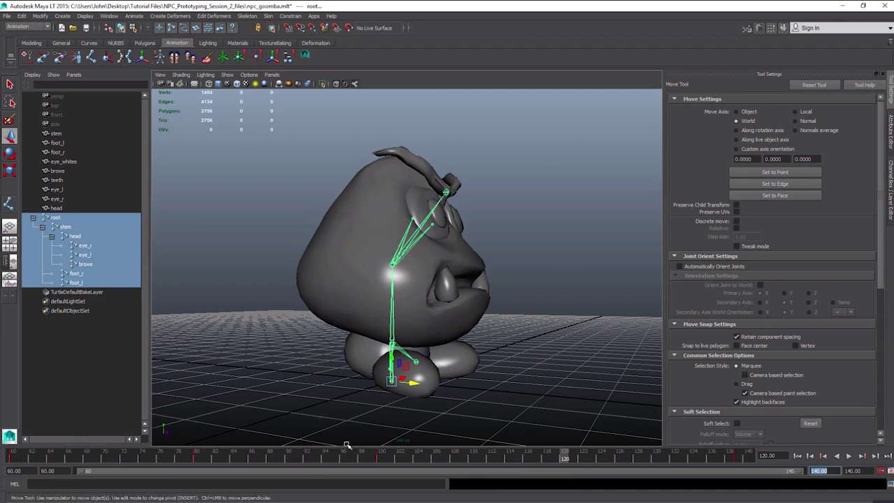
pyautogui.keyDown('shift'); pyautogui.click(565, 456); pyautogui.keyUp('shift')
pyautogui.rightClick(566, 457)
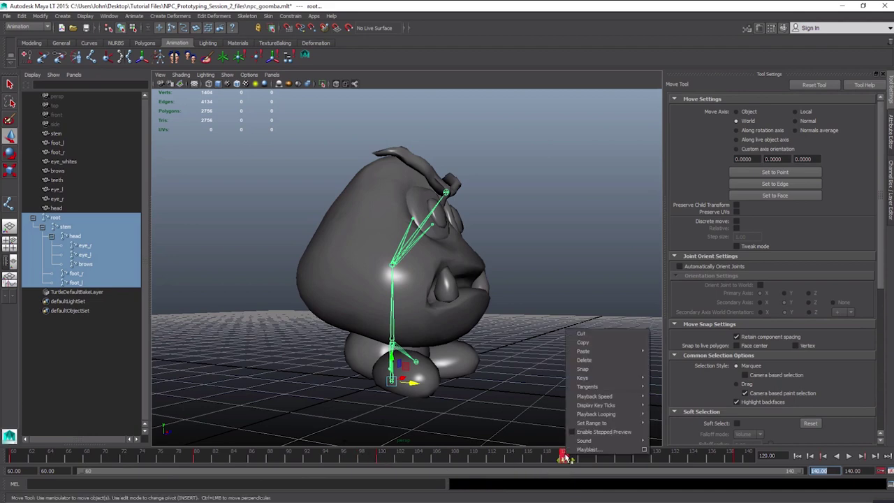
pyautogui.moveTo(626, 355)
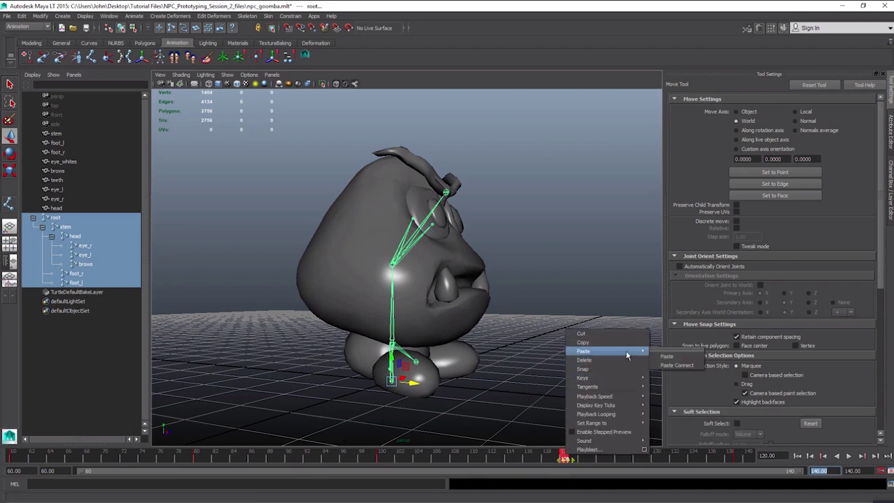
pyautogui.click(668, 356)
pyautogui.hotkey('alt', 'v')
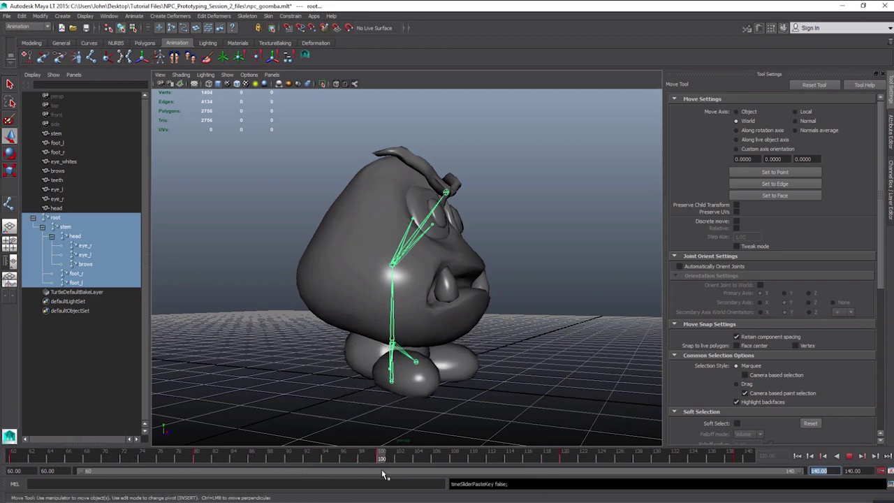
pyautogui.press('Escape')
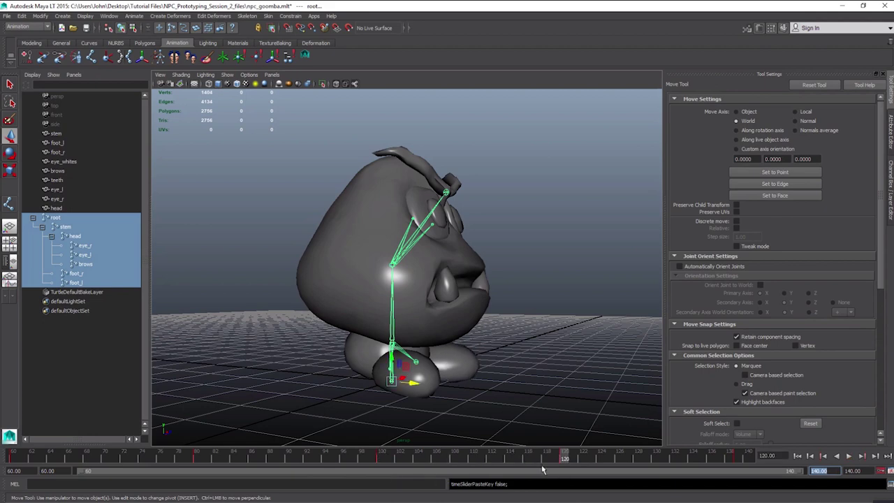
# Pose foot_r at frame 120 by rotating its toe up and moving the foot forward
pyautogui.click(85, 274)
pyautogui.keyDown('alt'); pyautogui.moveTo(408, 335); pyautogui.dragTo(439, 368); pyautogui.keyUp('alt')
pyautogui.press('e')
pyautogui.press('w')
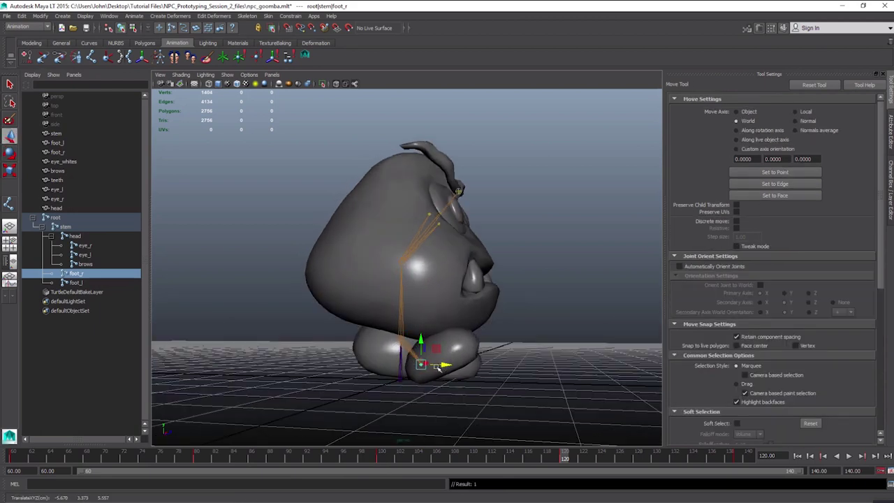
# Pose foot_l at frame 120 by rotating it and moving it back behind the body, opposite the forward foot_r
pyautogui.click(79, 282)
pyautogui.keyDown('alt'); pyautogui.moveTo(351, 322); pyautogui.dragTo(182, 314); pyautogui.keyUp('alt')
pyautogui.press('e')
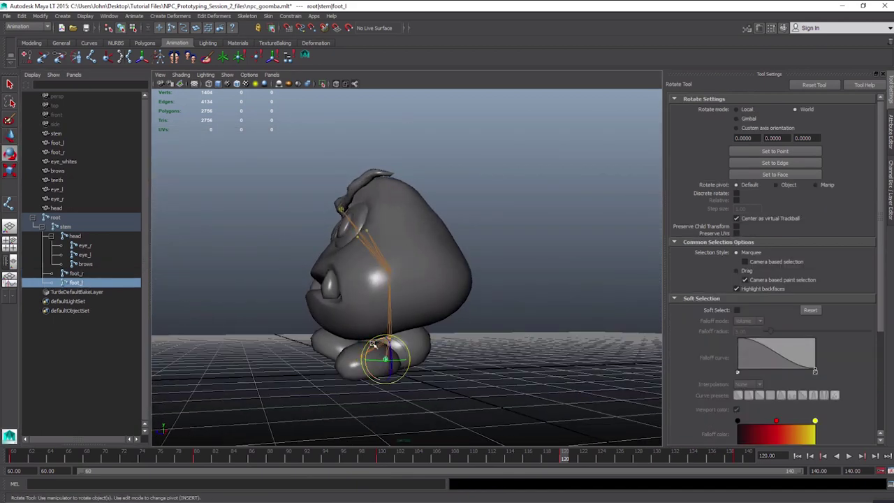
pyautogui.moveTo(369, 358); pyautogui.dragTo(427, 347)
pyautogui.press('w')
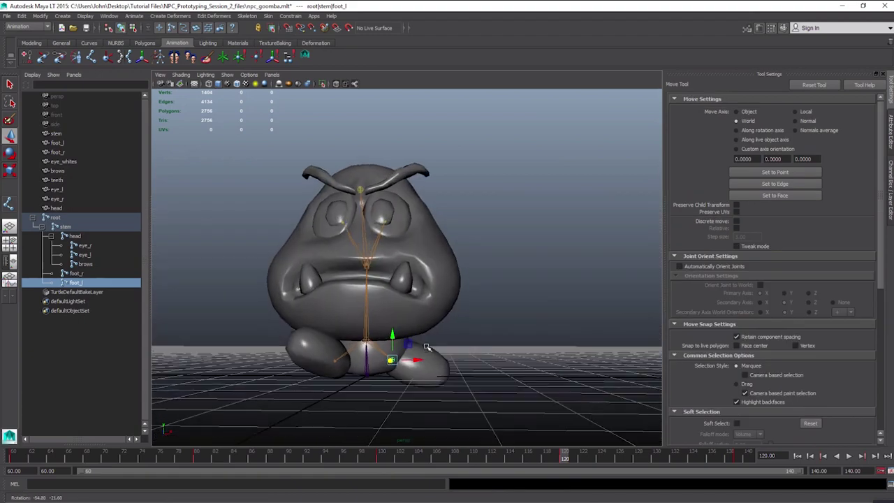
pyautogui.keyDown('alt'); pyautogui.moveTo(427, 347); pyautogui.dragTo(397, 336, button='right'); pyautogui.keyUp('alt')
pyautogui.keyDown('alt'); pyautogui.moveTo(444, 393); pyautogui.dragTo(456, 359); pyautogui.keyUp('alt')
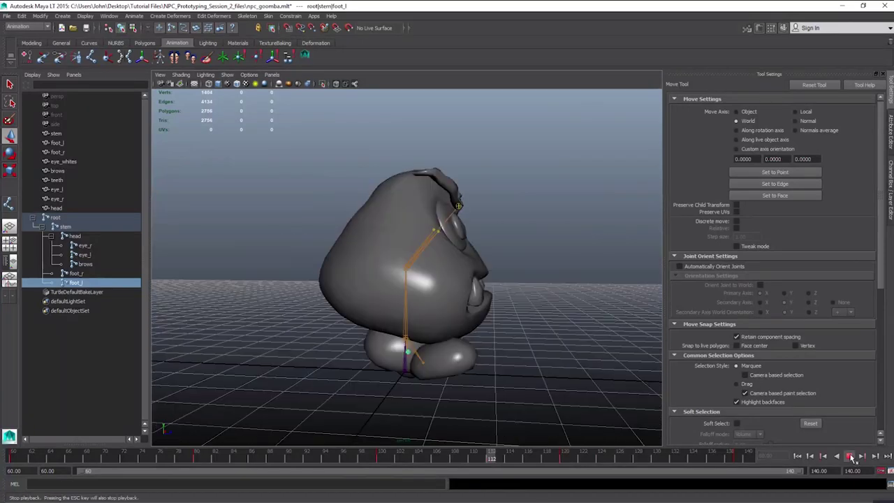
# Play back the walk and check the foot poses at frames 60, 80, 100 and 120 from the side
pyautogui.click(849, 456)
pyautogui.click(14, 455)
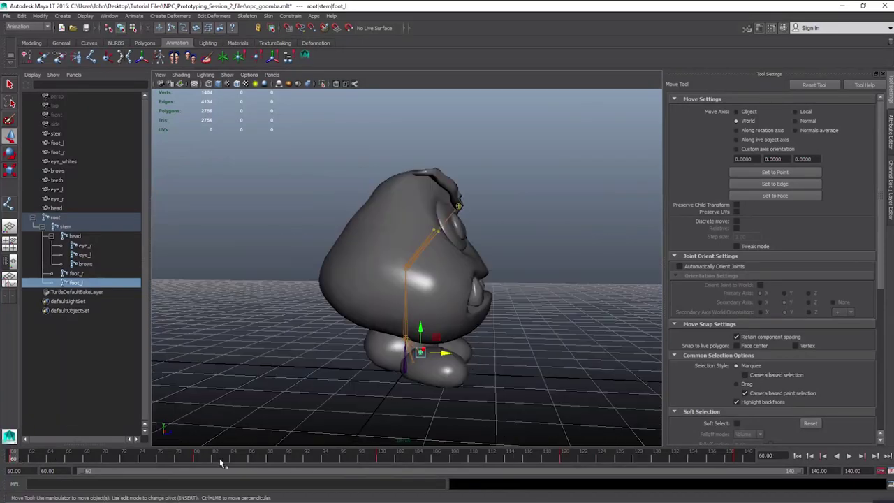
pyautogui.click(197, 455)
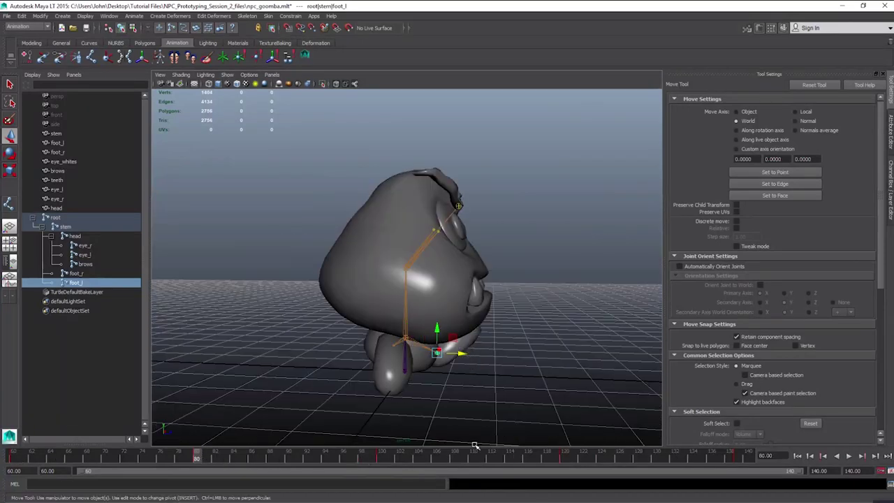
pyautogui.click(382, 456)
pyautogui.click(564, 456)
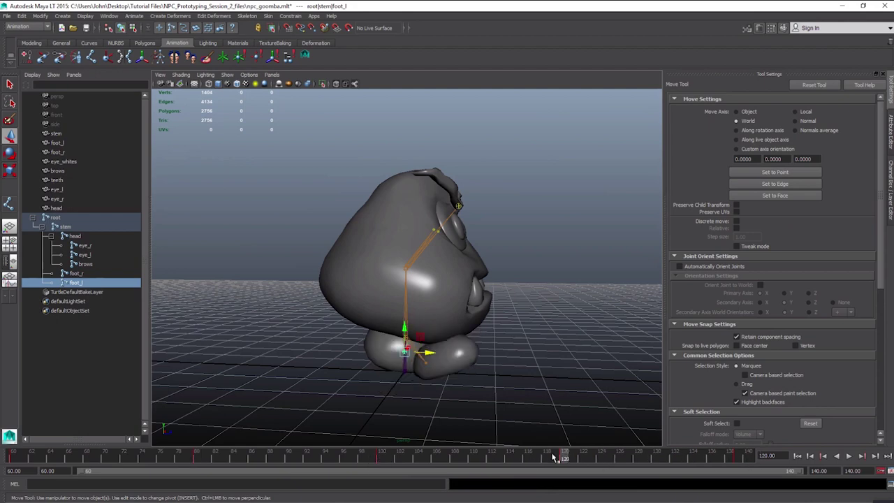
pyautogui.click(848, 456)
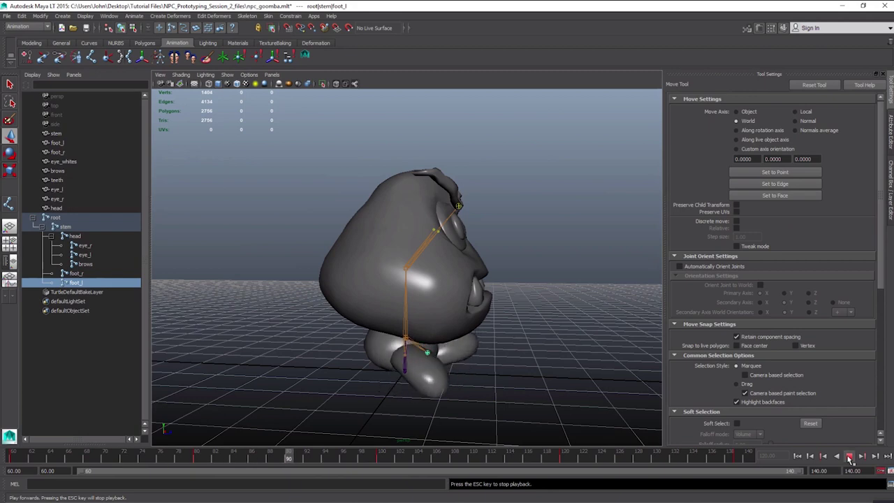
pyautogui.press('Escape')
pyautogui.click(14, 457)
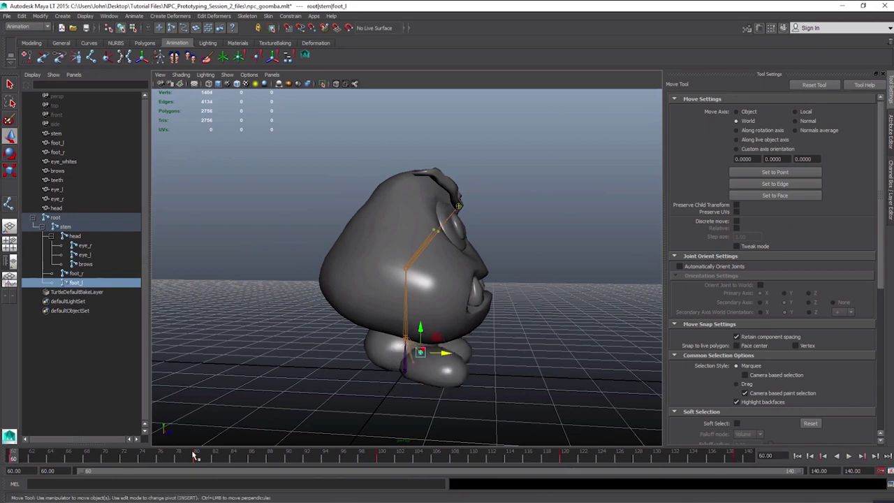
# Check the end keyframe at frame 139, then replay the walk from side and front, finishing at frame 80
pyautogui.click(746, 458)
pyautogui.moveTo(747, 458); pyautogui.dragTo(740, 455)
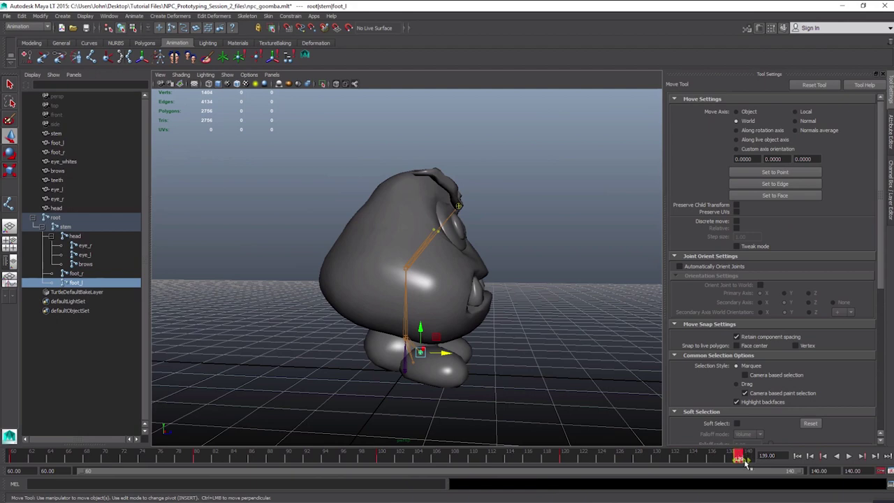
pyautogui.click(848, 456)
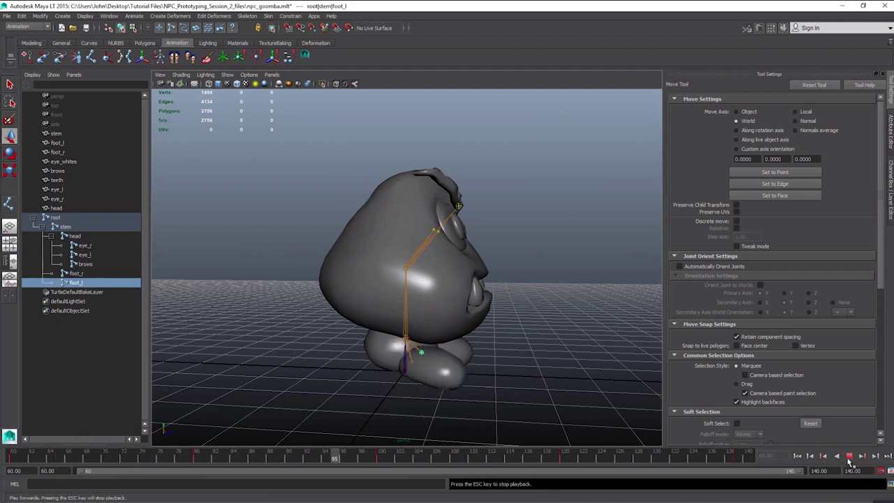
pyautogui.keyDown('alt'); pyautogui.moveTo(535, 335); pyautogui.dragTo(409, 341); pyautogui.keyUp('alt')
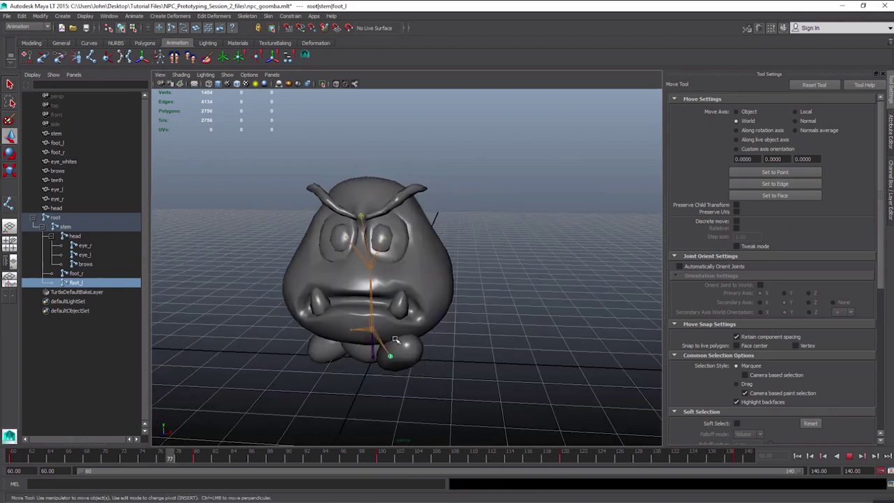
pyautogui.keyDown('alt'); pyautogui.moveTo(393, 343); pyautogui.dragTo(409, 343, button='right'); pyautogui.keyUp('alt')
pyautogui.keyDown('alt'); pyautogui.moveTo(410, 343); pyautogui.dragTo(431, 333); pyautogui.keyUp('alt')
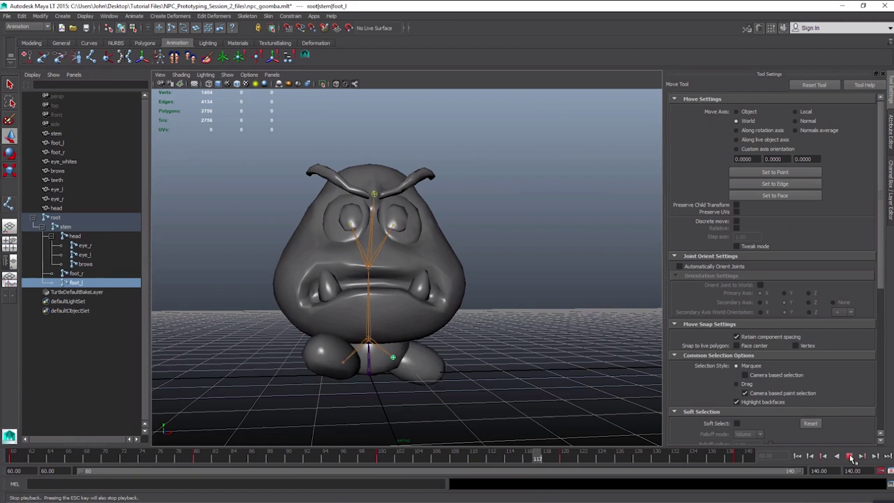
pyautogui.click(852, 457)
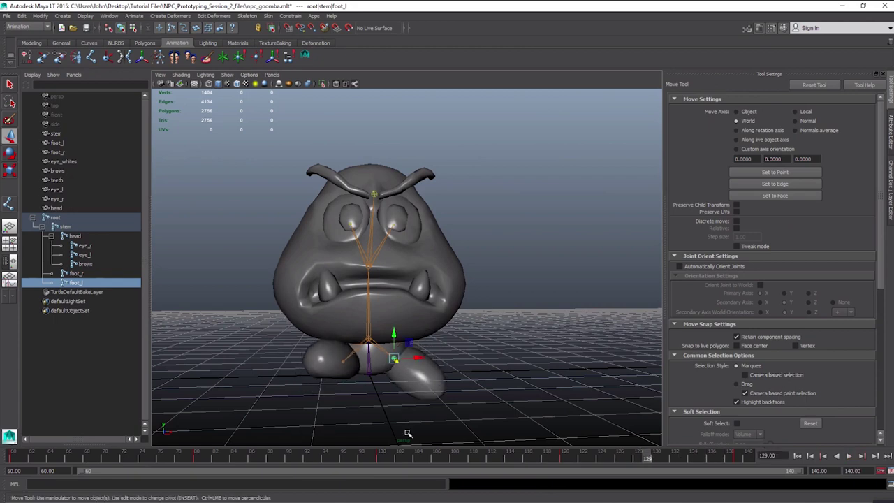
pyautogui.click(198, 454)
pyautogui.keyDown('alt'); pyautogui.moveTo(193, 398); pyautogui.dragTo(299, 355); pyautogui.keyUp('alt')
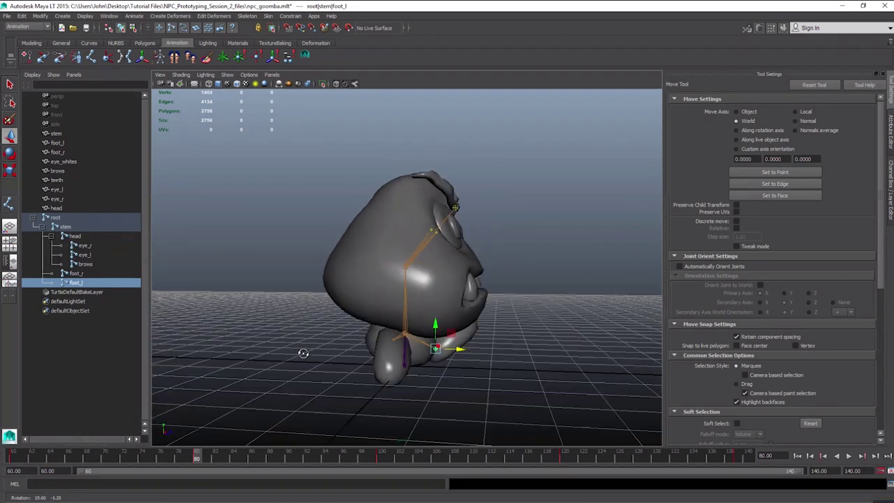
pyautogui.click(73, 236)
pyautogui.keyDown('alt'); pyautogui.moveTo(367, 289); pyautogui.dragTo(379, 289); pyautogui.keyUp('alt')
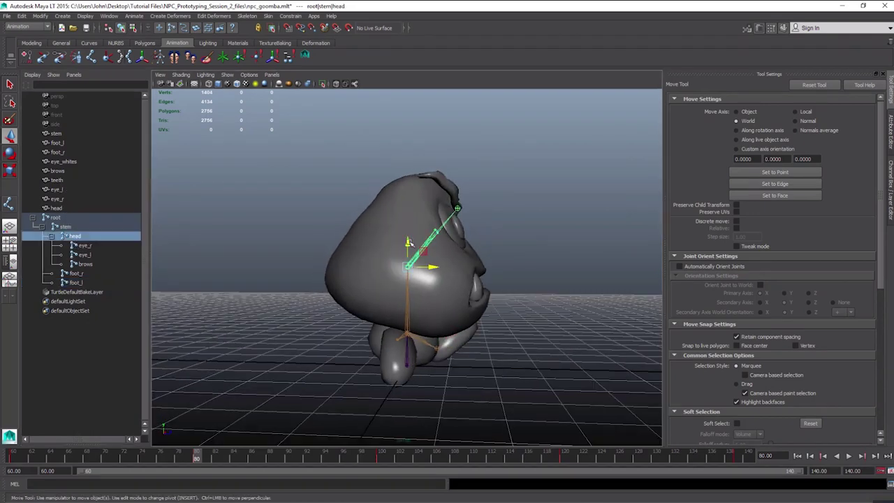
pyautogui.moveTo(409, 243); pyautogui.dragTo(411, 237)
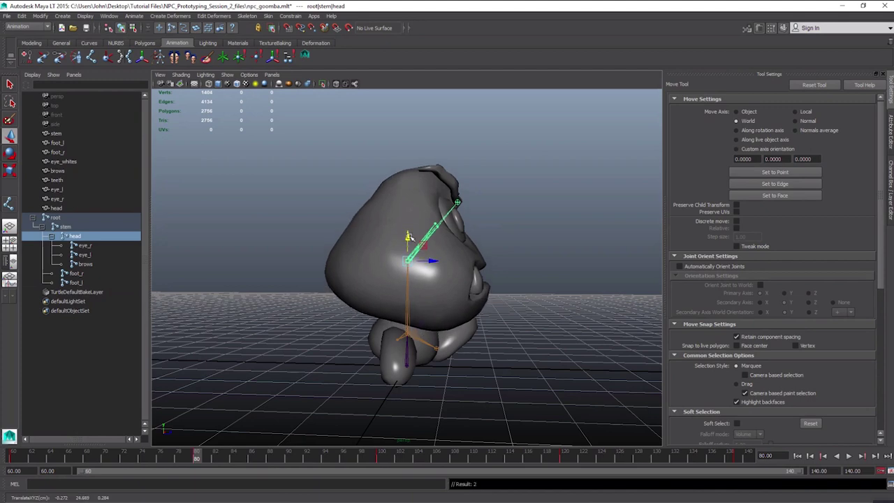
pyautogui.moveTo(198, 459)
pyautogui.mouseDown()
pyautogui.moveTo(12, 458)
pyautogui.moveTo(225, 464)
pyautogui.moveTo(196, 461)
pyautogui.mouseUp()
pyautogui.hotkey('ctrl', 'z')
# Raise the stem joint slightly at frames 80 and 120 so the body bobs up with each stride
pyautogui.click(65, 227)
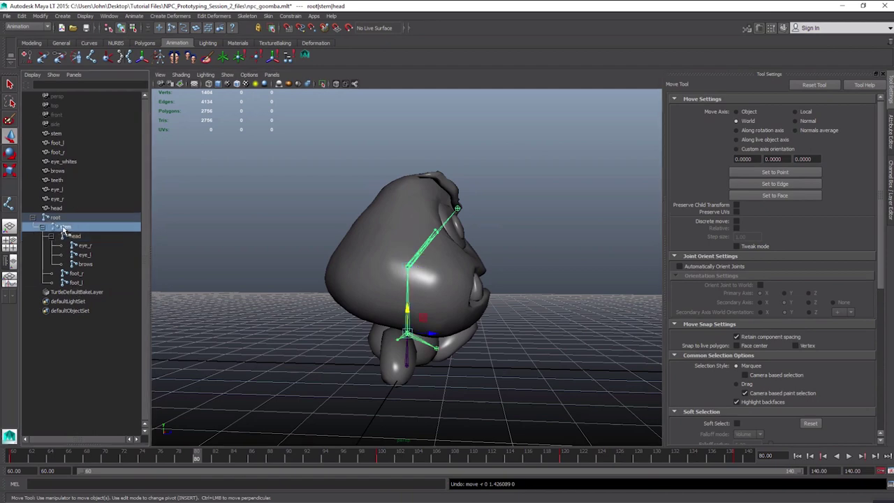
pyautogui.moveTo(408, 311); pyautogui.dragTo(408, 301)
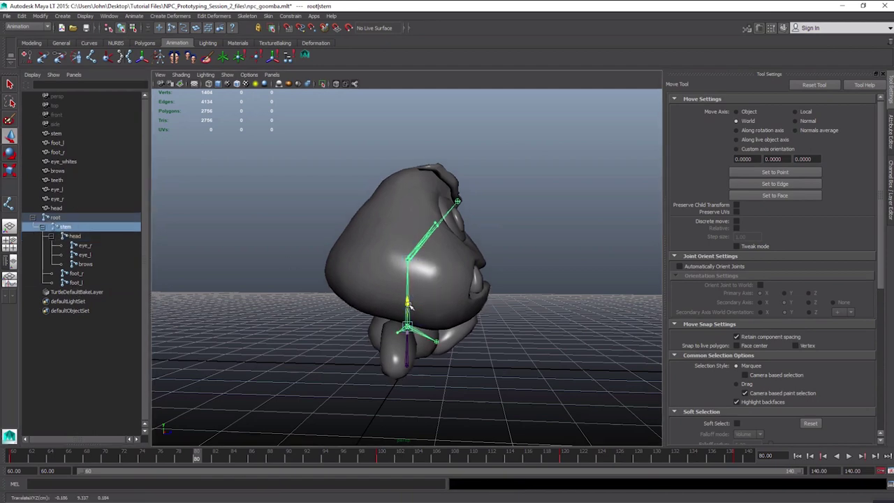
pyautogui.hotkey('alt', 'v')
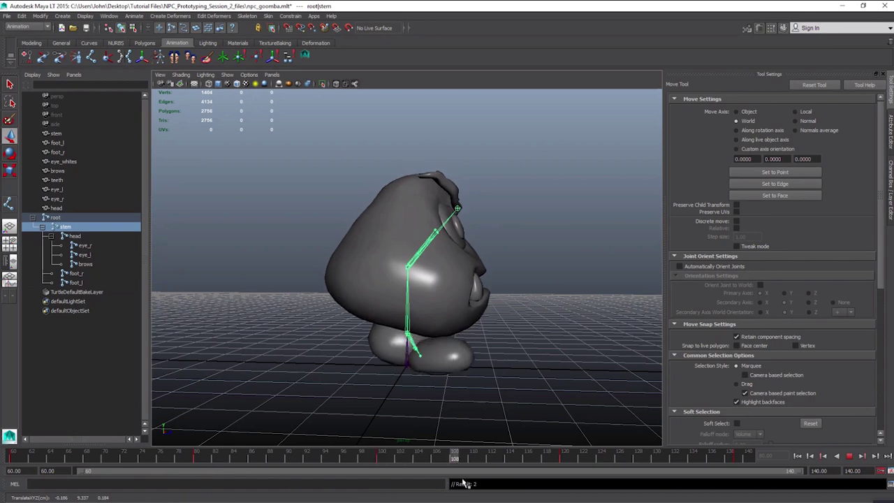
pyautogui.hotkey('alt', 'v')
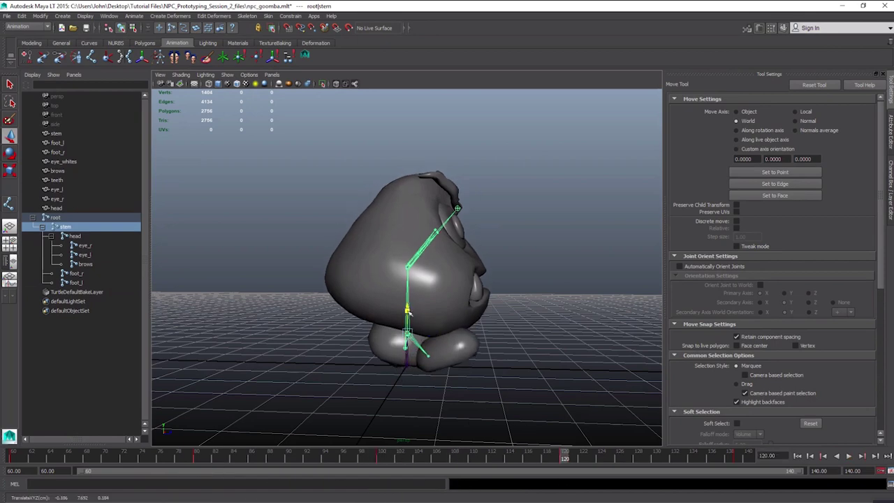
pyautogui.moveTo(422, 318); pyautogui.dragTo(422, 310)
# Play back the bobbing walk and inspect the poses at frames 60, 80, 100 and 120 from several angles
pyautogui.click(849, 456)
pyautogui.keyDown('alt'); pyautogui.moveTo(510, 358); pyautogui.dragTo(477, 365); pyautogui.keyUp('alt')
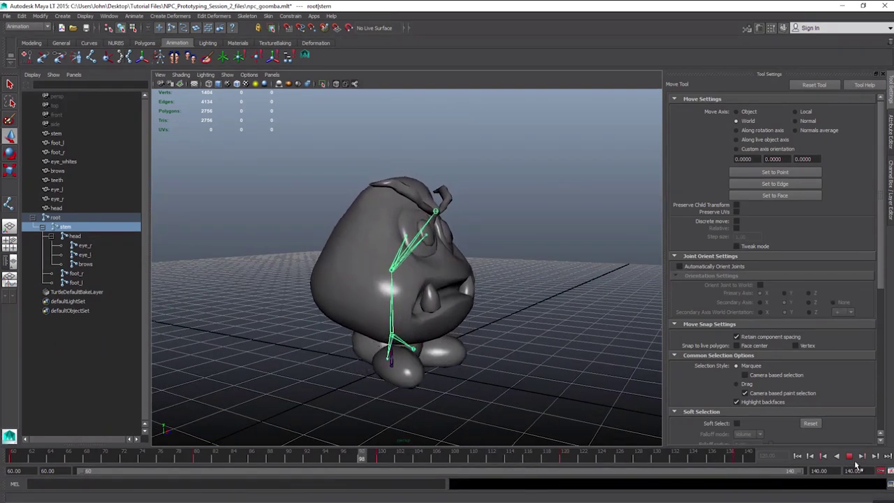
pyautogui.click(850, 457)
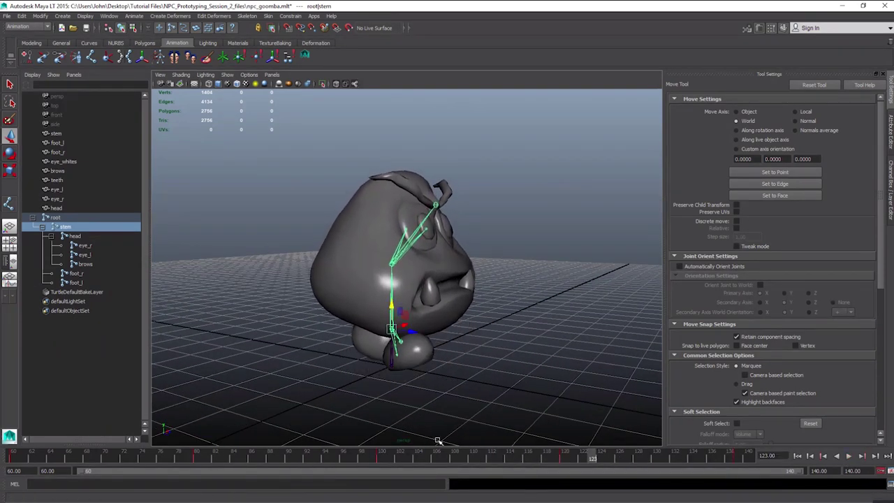
pyautogui.click(199, 455)
pyautogui.click(12, 459)
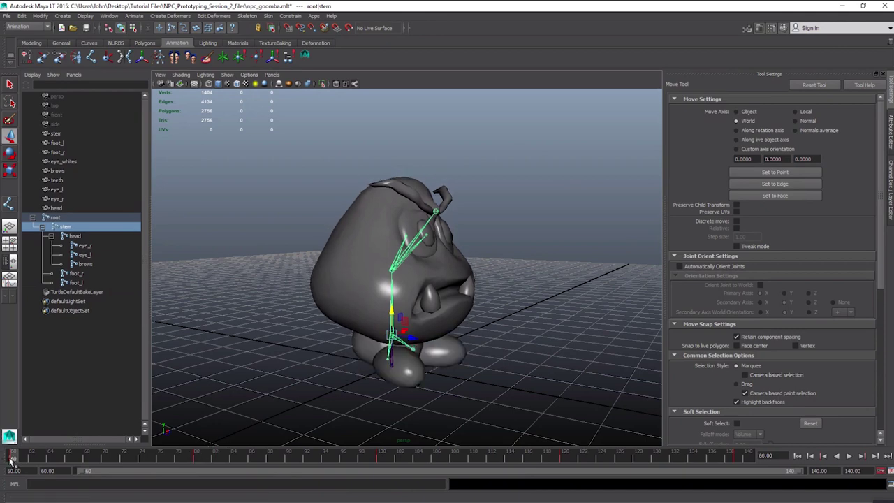
pyautogui.click(198, 456)
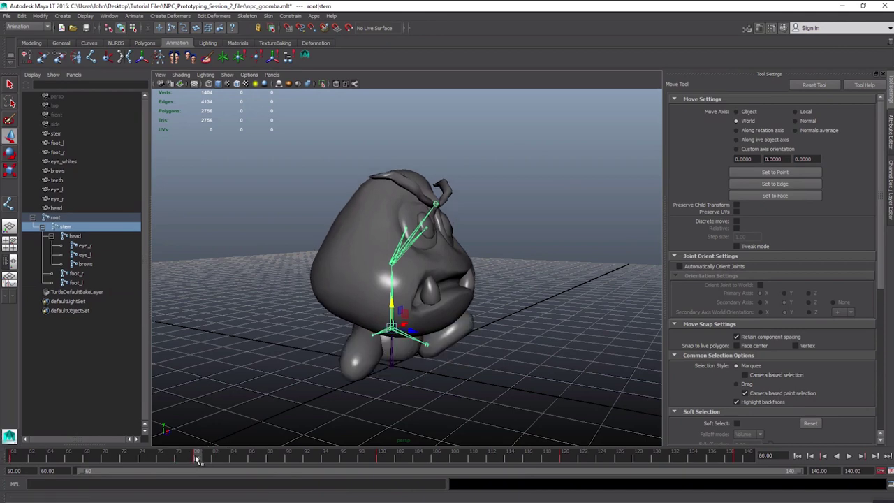
pyautogui.click(383, 458)
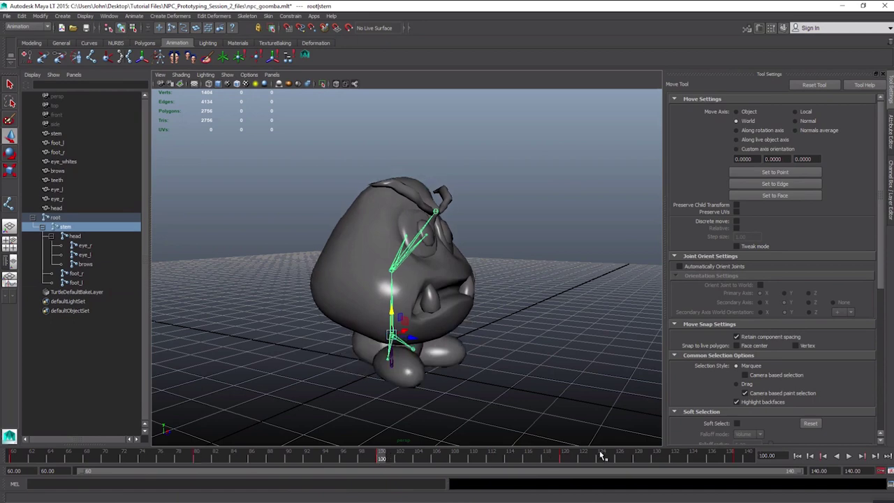
pyautogui.click(564, 456)
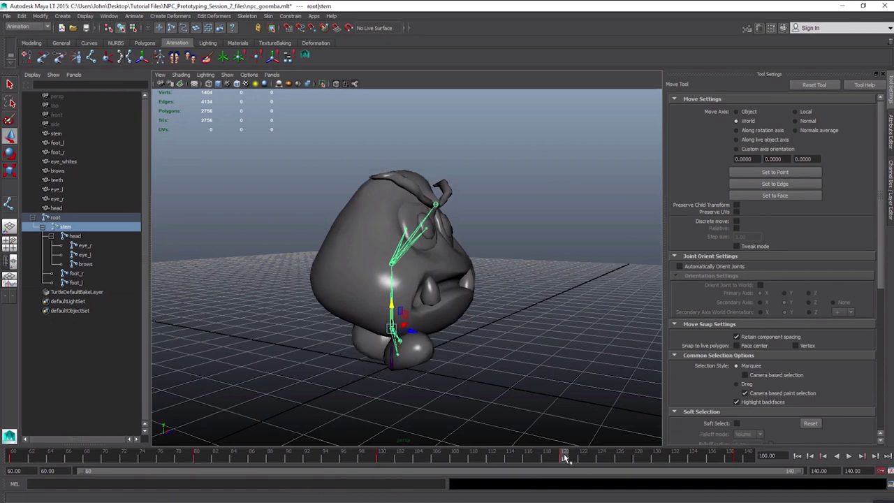
pyautogui.keyDown('alt'); pyautogui.moveTo(467, 292); pyautogui.dragTo(400, 361); pyautogui.keyUp('alt')
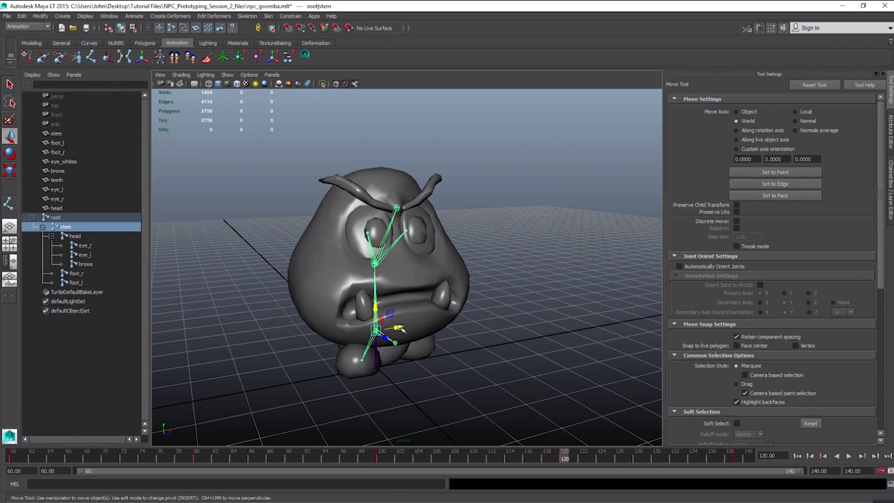
pyautogui.keyDown('alt'); pyautogui.moveTo(400, 340); pyautogui.dragTo(404, 345); pyautogui.keyUp('alt')
pyautogui.keyDown('alt'); pyautogui.moveTo(403, 345); pyautogui.dragTo(410, 353, button='right'); pyautogui.keyUp('alt')
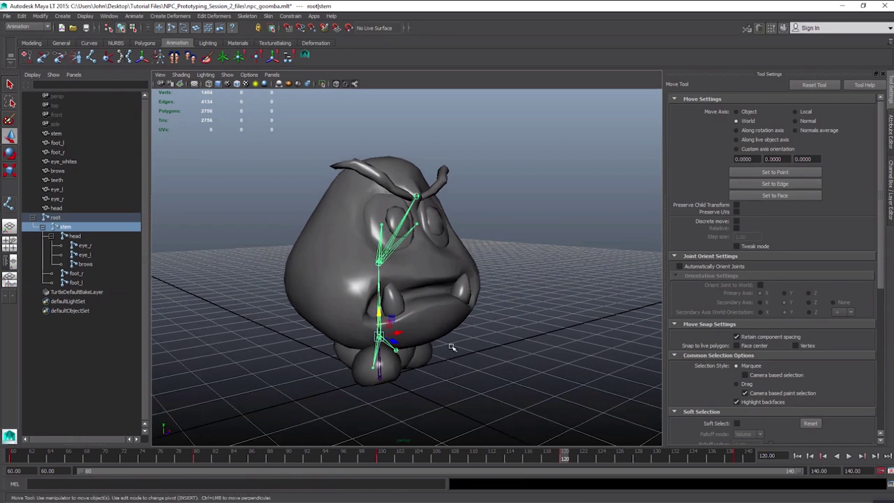
pyautogui.keyDown('alt'); pyautogui.moveTo(466, 334); pyautogui.dragTo(593, 366); pyautogui.keyUp('alt')
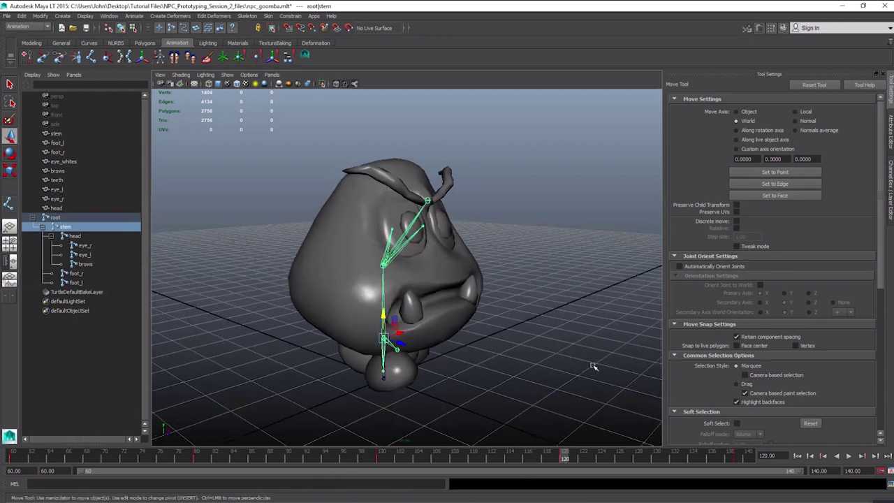
pyautogui.keyDown('alt'); pyautogui.moveTo(534, 369); pyautogui.dragTo(530, 365); pyautogui.keyUp('alt')
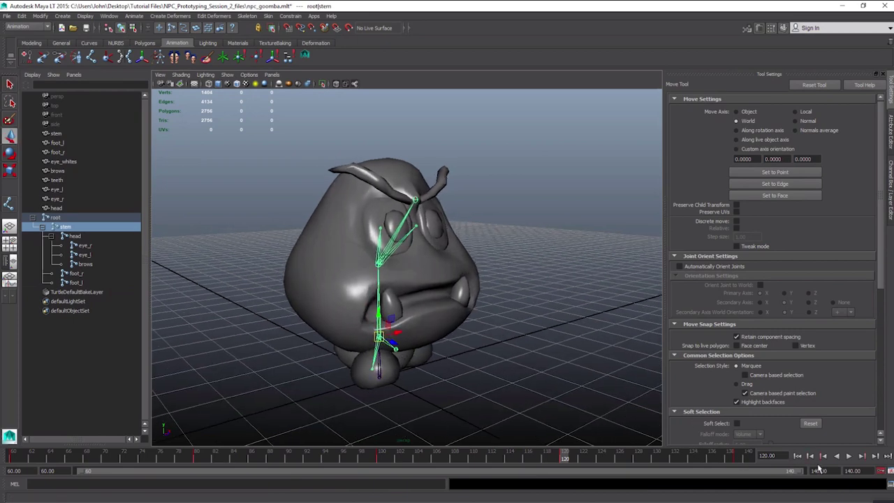
# Extend the end of the playback range to frame 200
pyautogui.moveTo(831, 471); pyautogui.dragTo(785, 473)
pyautogui.write('200')
pyautogui.press('Return')
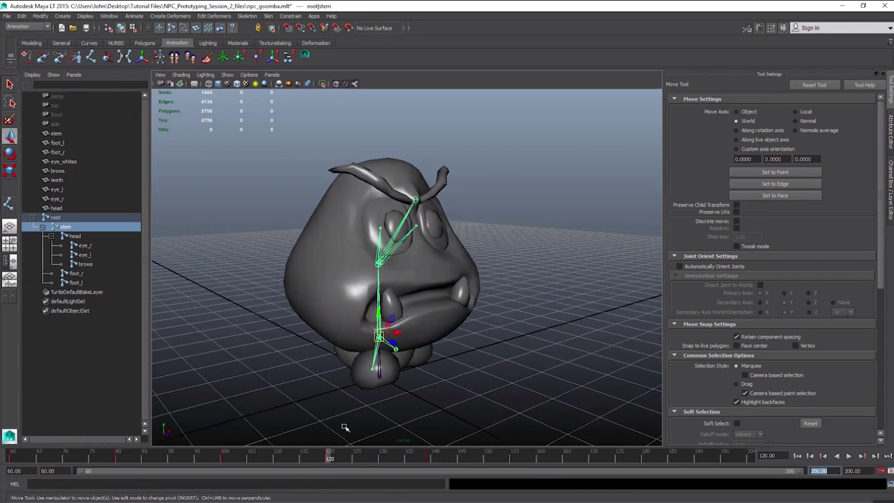
# Move the keyframe of all joints from root to foot_l from frame 139 to frame 140 and save the scene
pyautogui.click(429, 457)
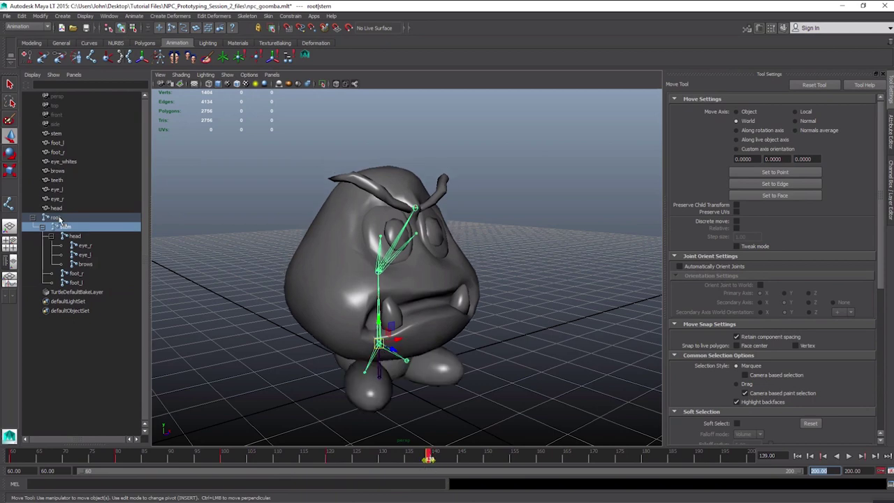
pyautogui.click(59, 218)
pyautogui.keyDown('shift'); pyautogui.click(78, 283); pyautogui.keyUp('shift')
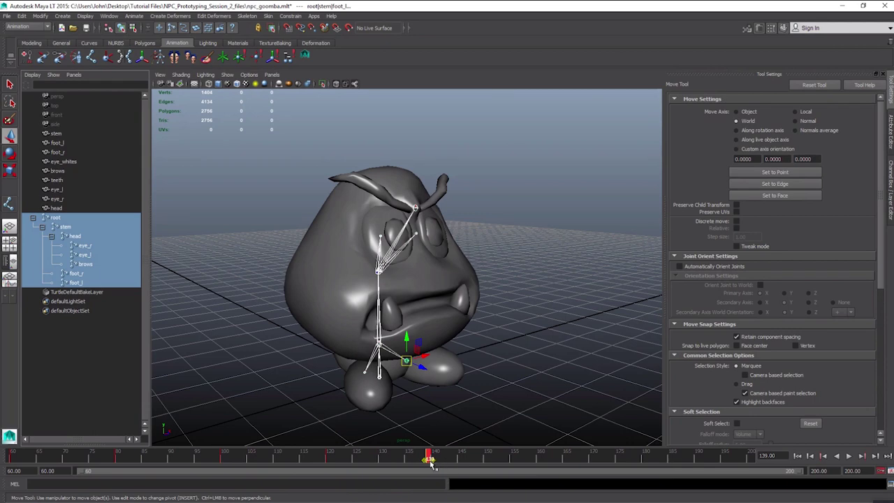
pyautogui.moveTo(431, 462); pyautogui.dragTo(445, 460)
pyautogui.click(455, 458)
pyautogui.click(438, 458)
pyautogui.click(435, 459)
pyautogui.hotkey('ctrl', 's')
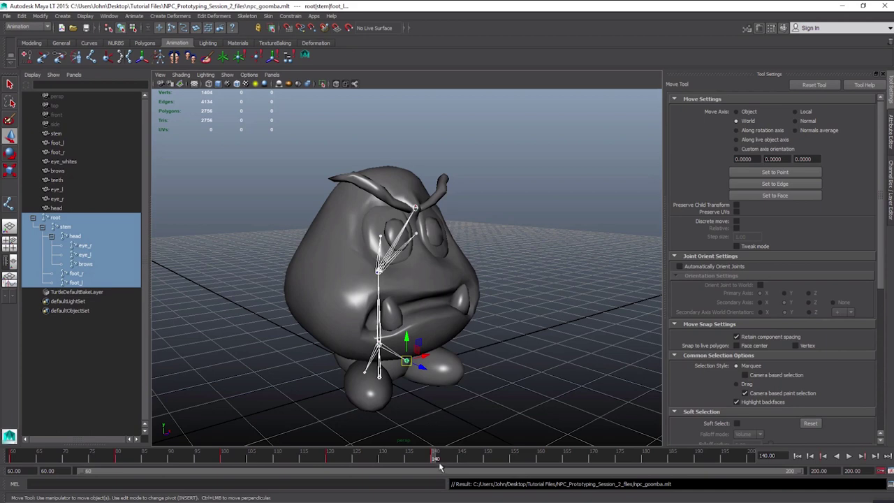
pyautogui.moveTo(438, 462); pyautogui.dragTo(433, 458)
pyautogui.keyDown('alt'); pyautogui.moveTo(388, 362); pyautogui.dragTo(410, 417); pyautogui.keyUp('alt')
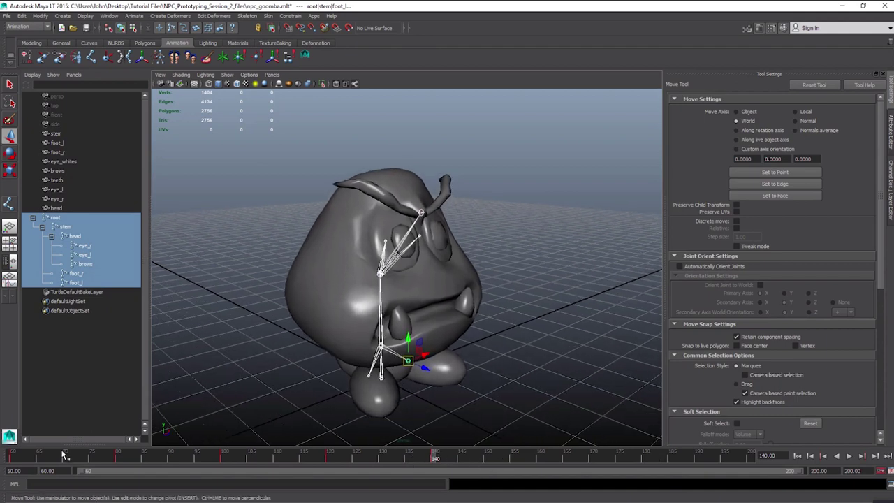
# Set the playback range to start at frame 140 and end at frame 170
pyautogui.doubleClick(26, 470)
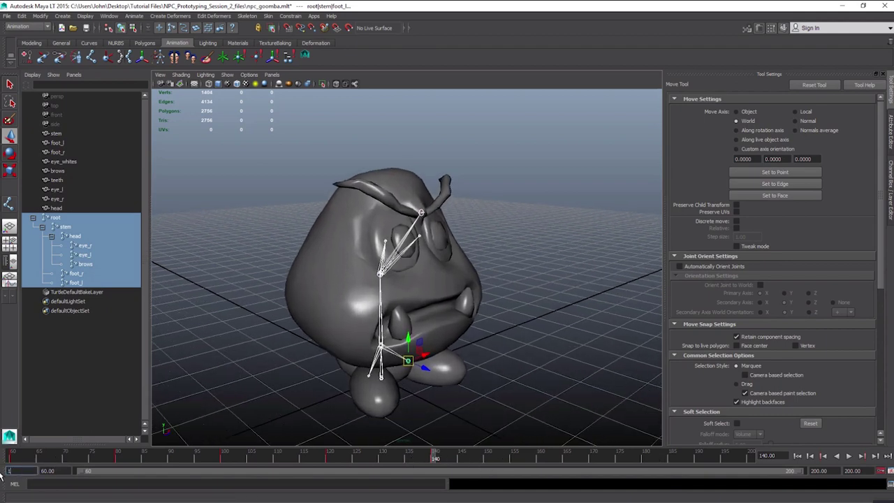
pyautogui.write('140')
pyautogui.press('Return')
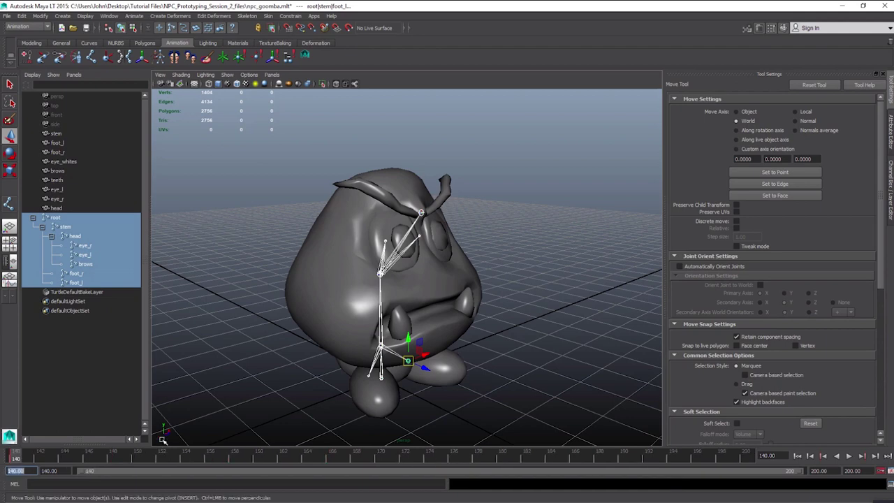
pyautogui.doubleClick(828, 471)
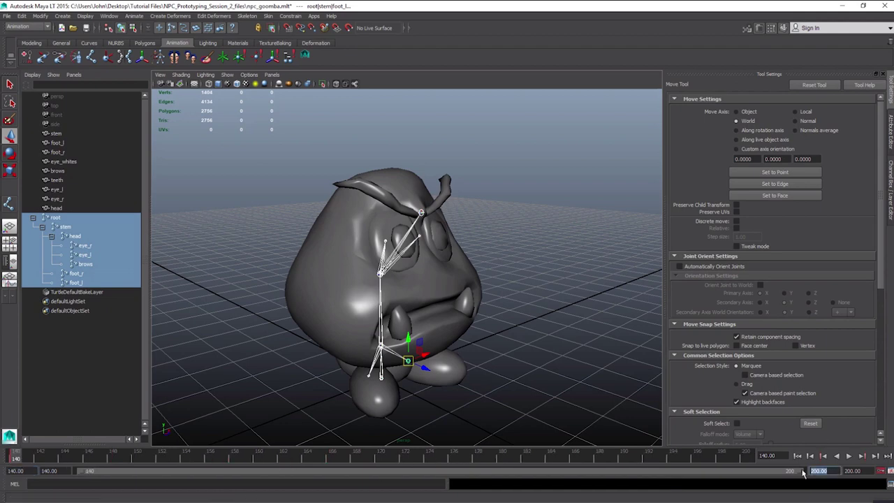
pyautogui.write('170')
pyautogui.press('Return')
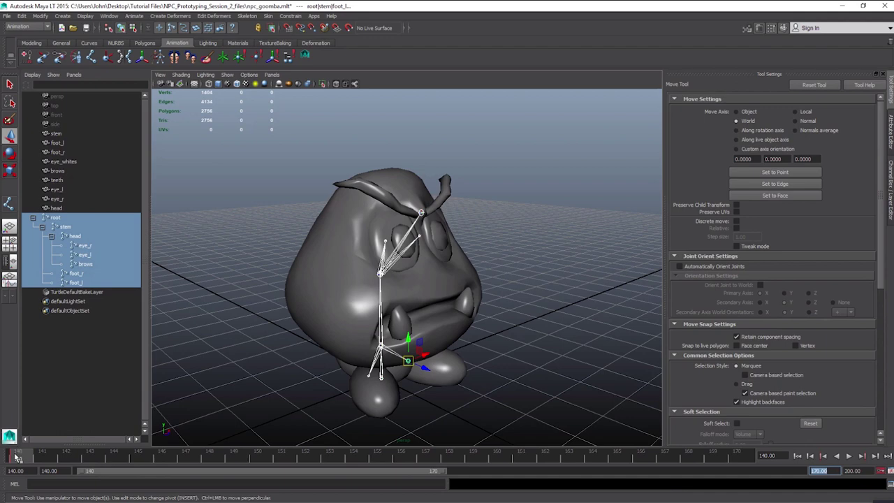
# Key all joints at frame 140 and copy that keyframe to frame 170
pyautogui.press('s')
pyautogui.keyDown('shift'); pyautogui.click(737, 457); pyautogui.keyUp('shift')
pyautogui.rightClick(735, 457)
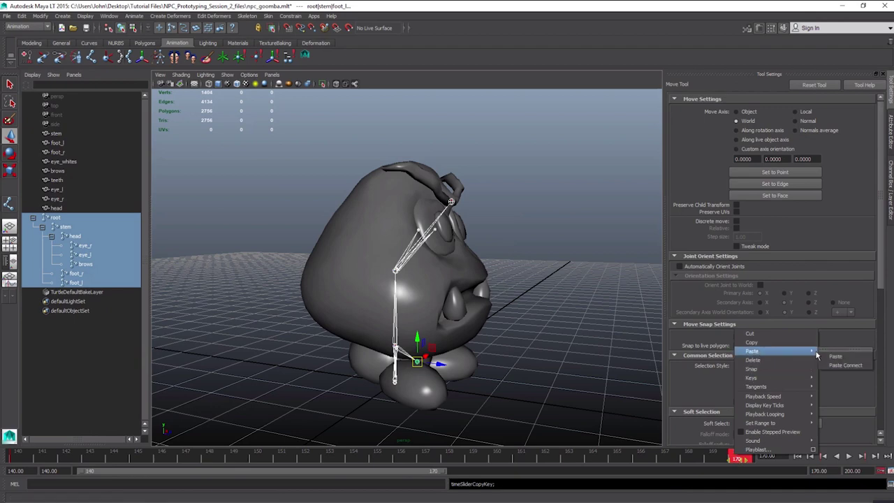
pyautogui.click(831, 357)
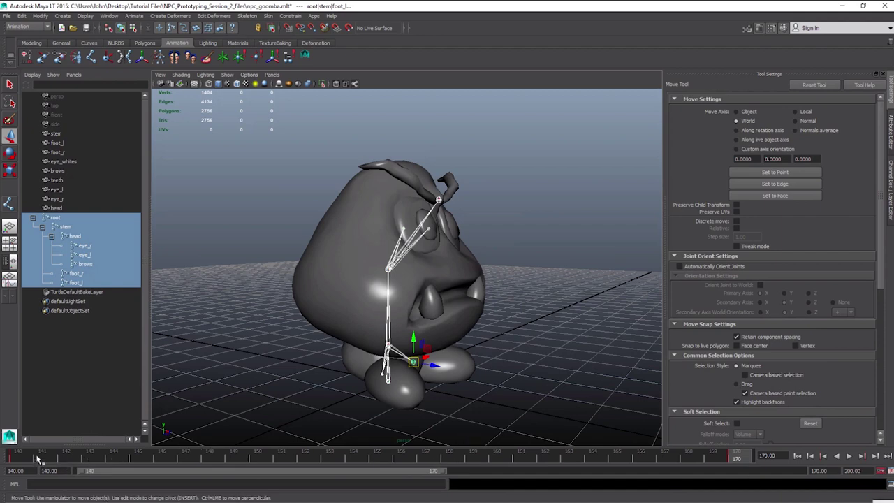
# Go to frame 144, select the stem joint and show its transform channels in the Channel Box
pyautogui.moveTo(38, 458); pyautogui.dragTo(26, 459)
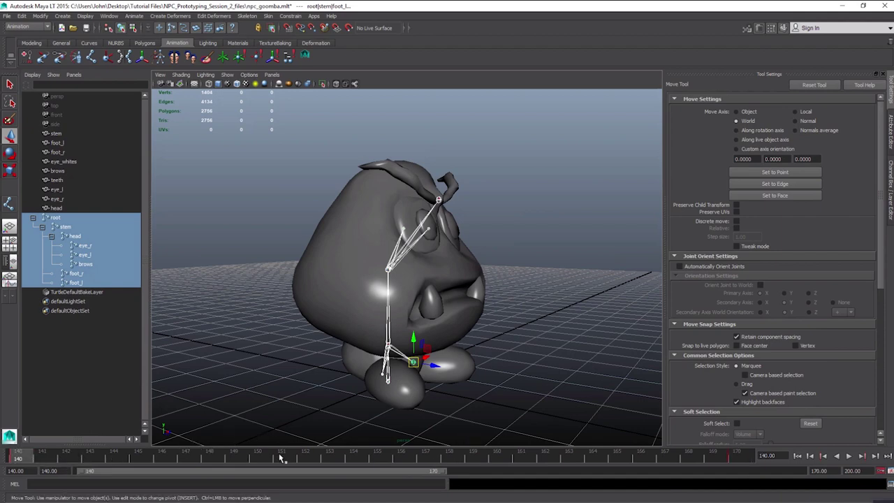
pyautogui.click(332, 457)
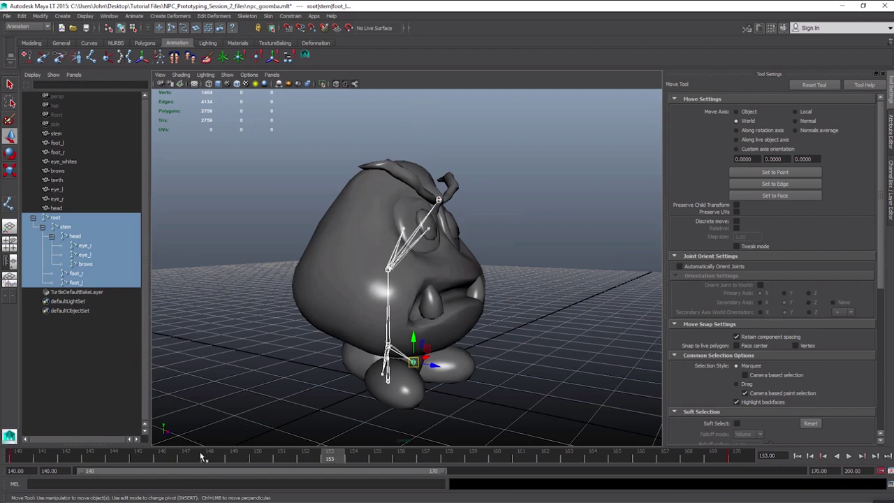
pyautogui.click(108, 458)
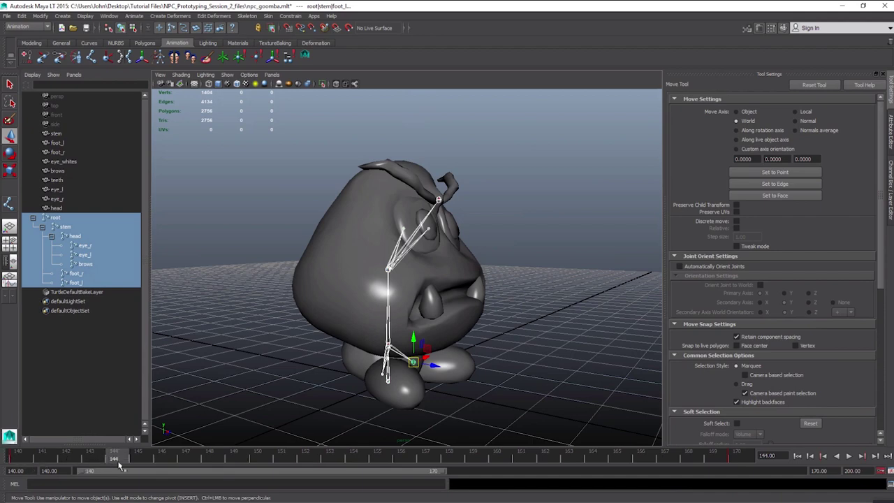
pyautogui.click(62, 227)
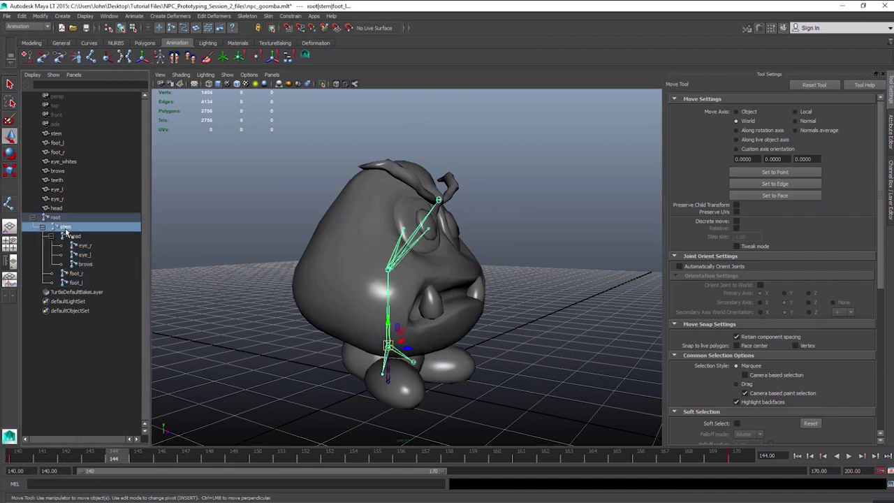
pyautogui.keyDown('alt'); pyautogui.moveTo(284, 288); pyautogui.dragTo(363, 301); pyautogui.keyUp('alt')
pyautogui.click(887, 97)
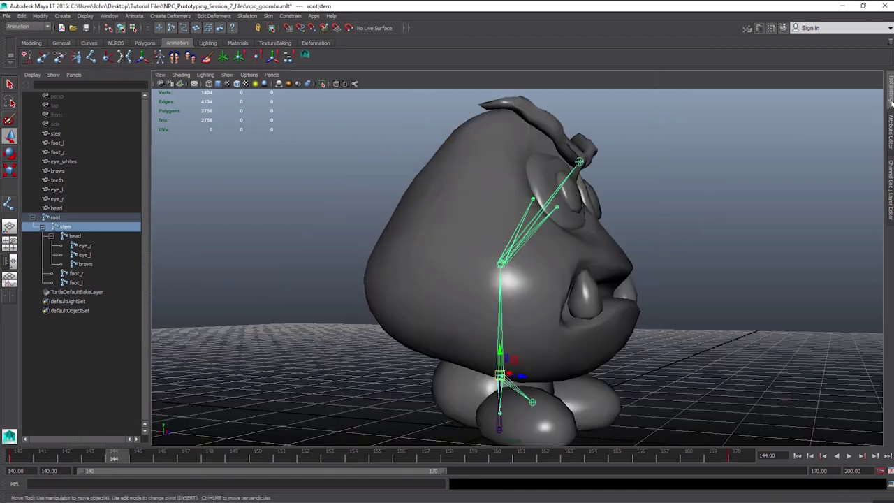
pyautogui.click(888, 130)
pyautogui.keyDown('alt'); pyautogui.moveTo(531, 273); pyautogui.dragTo(504, 279); pyautogui.keyUp('alt')
pyautogui.click(889, 174)
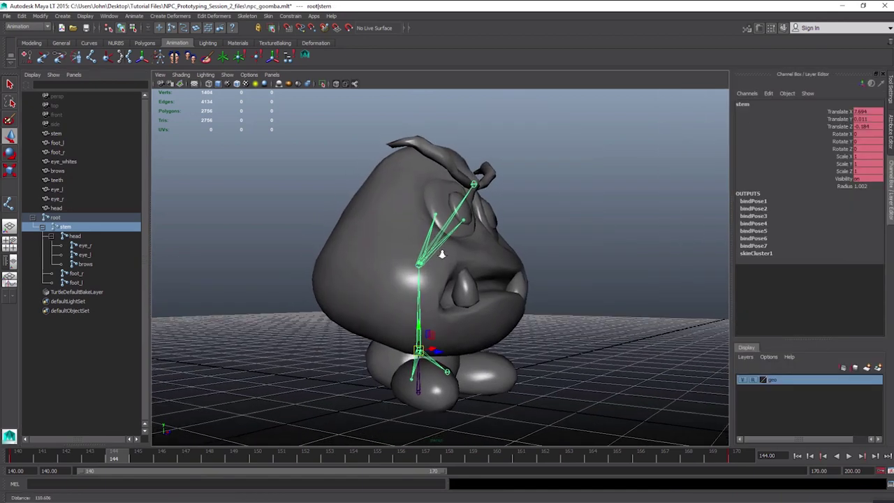
# Try to squash the body by setting the stem joint's Scale X to 0.5, and undo it
pyautogui.press('r')
pyautogui.keyDown('alt'); pyautogui.moveTo(379, 333); pyautogui.dragTo(419, 341); pyautogui.keyUp('alt')
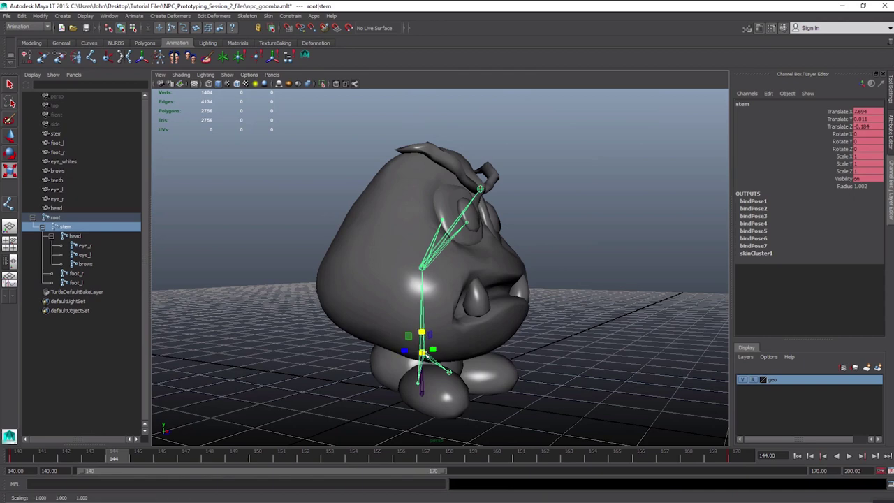
pyautogui.moveTo(422, 338); pyautogui.dragTo(600, 258)
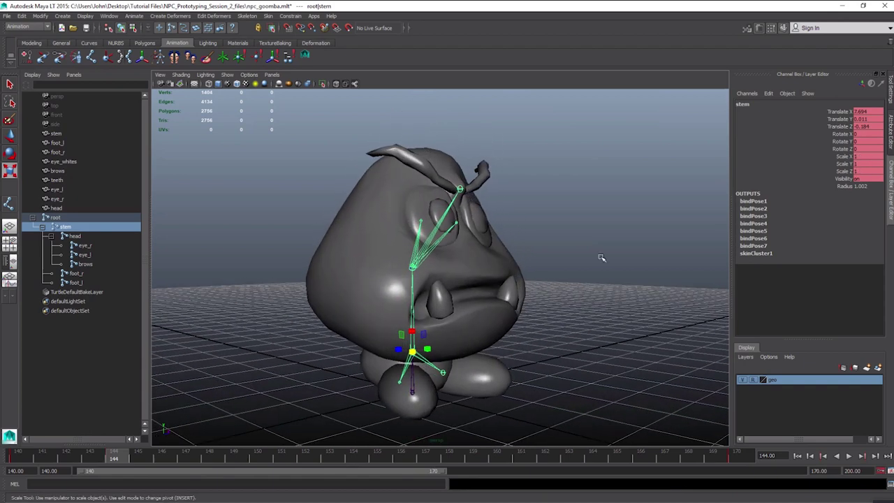
pyautogui.doubleClick(857, 155)
pyautogui.write('0.5')
pyautogui.press('Return')
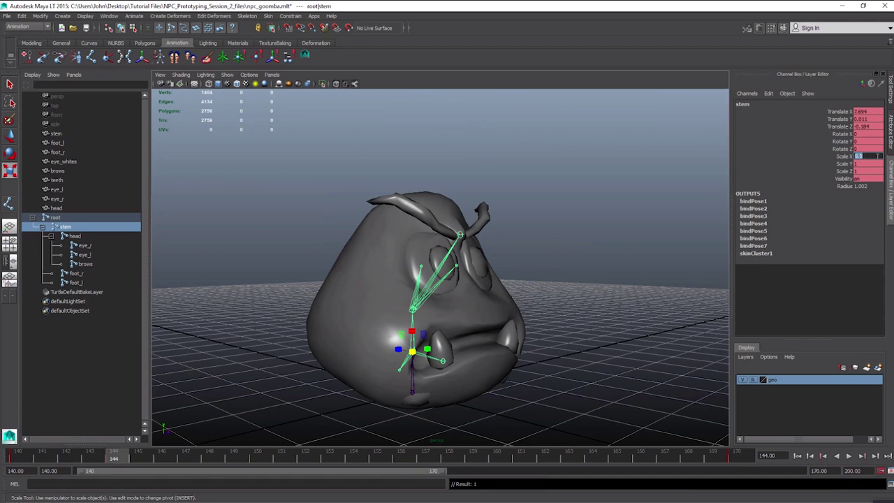
pyautogui.hotkey('ctrl', 'z')
pyautogui.keyDown('alt'); pyautogui.moveTo(545, 251); pyautogui.dragTo(462, 287); pyautogui.keyUp('alt')
pyautogui.hotkey('ctrl', 'z')
# Set the head joint's Scale X to 0.5 at frame 144
pyautogui.click(70, 236)
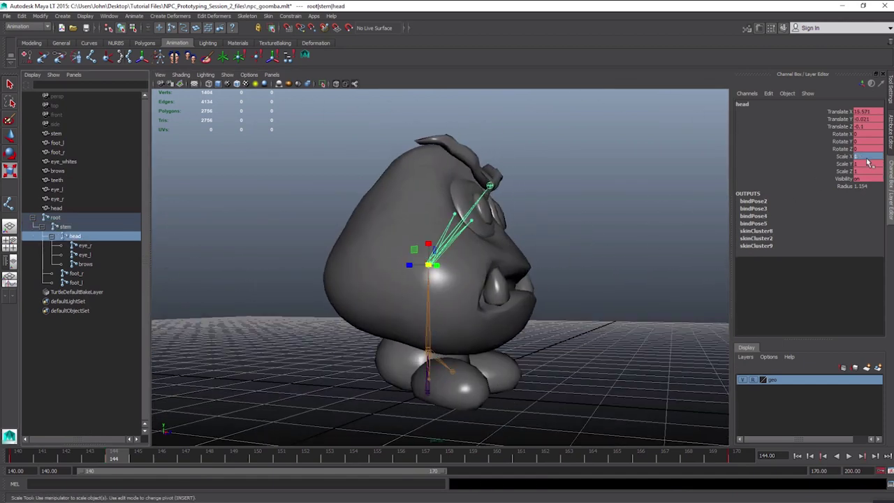
pyautogui.click(865, 157)
pyautogui.write('0.5')
pyautogui.press('Return')
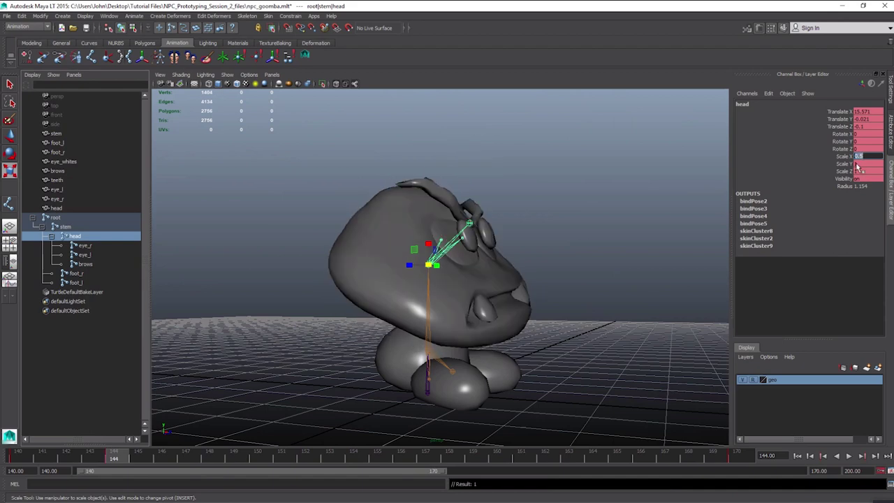
pyautogui.keyDown('alt'); pyautogui.moveTo(520, 195); pyautogui.dragTo(506, 208); pyautogui.keyUp('alt')
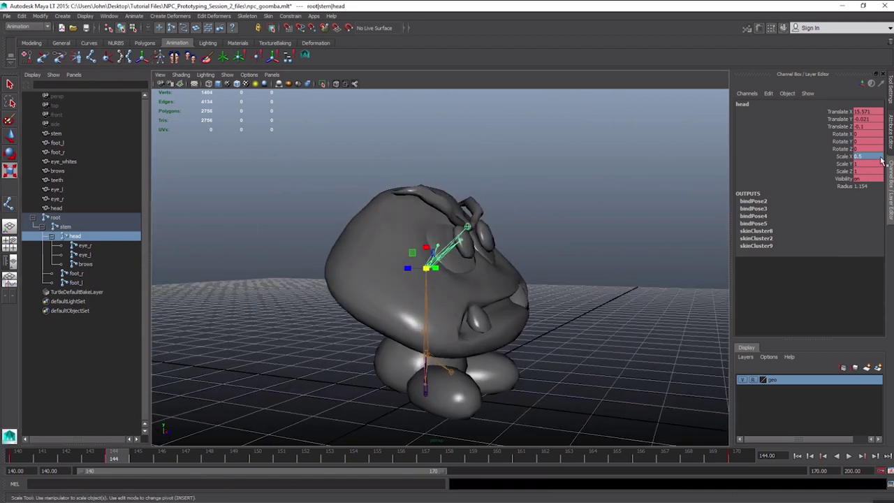
# At frame 170, try flattening the head joint with Scale X 0.25, tilting and lowering it, and undo these changes
pyautogui.press('1')
pyautogui.press('.')
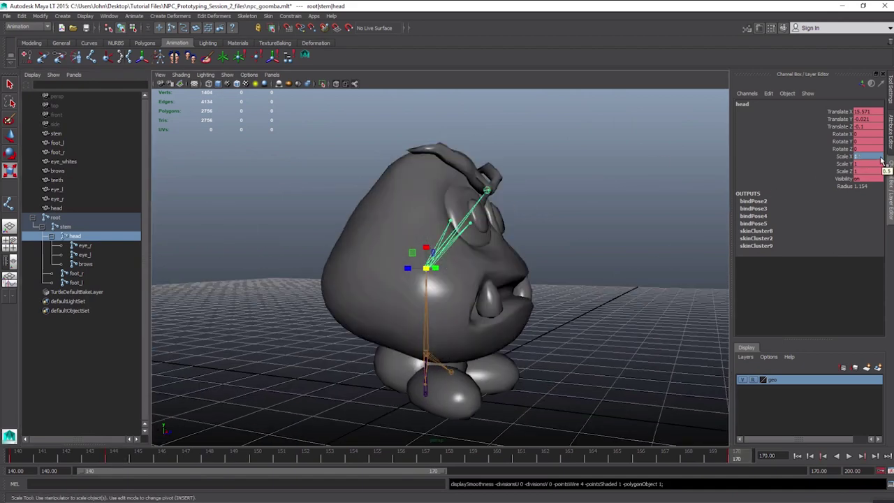
pyautogui.click(863, 156)
pyautogui.write('0.25')
pyautogui.press('Return')
pyautogui.keyDown('alt'); pyautogui.moveTo(530, 228); pyautogui.dragTo(368, 331); pyautogui.keyUp('alt')
pyautogui.press('e')
pyautogui.press('w')
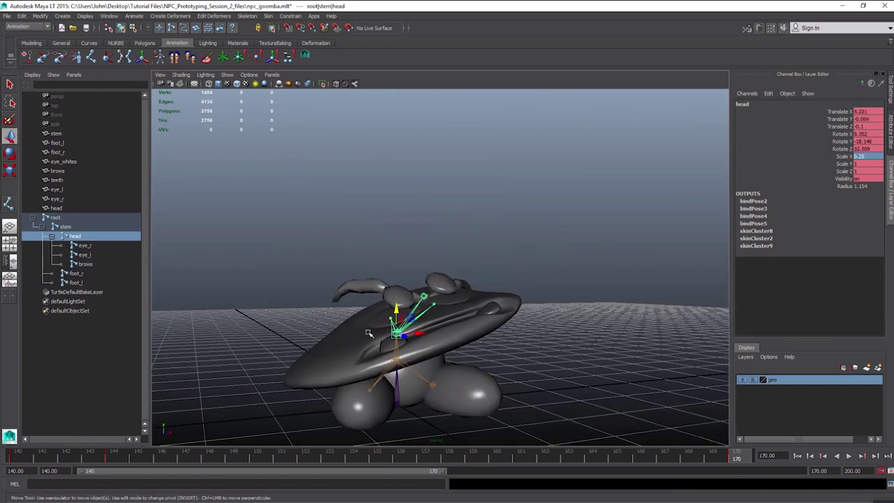
pyautogui.hotkey('ctrl', 'z')
pyautogui.hotkey('ctrl', 'z')
pyautogui.hotkey('ctrl', 'z')
# Try flattening the head joint at frame 170 with Scale Y 0.25 and then also Scale X 0.25, and undo both
pyautogui.keyDown('alt'); pyautogui.moveTo(349, 254); pyautogui.dragTo(425, 259); pyautogui.keyUp('alt')
pyautogui.press('r')
pyautogui.click(863, 164)
pyautogui.write('.25')
pyautogui.press('Return')
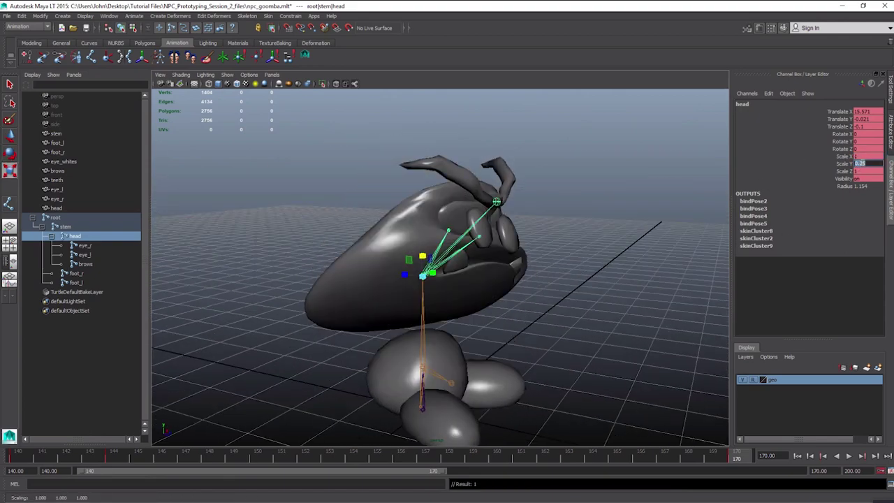
pyautogui.click(863, 157)
pyautogui.write('.25')
pyautogui.press('Return')
pyautogui.keyDown('alt'); pyautogui.moveTo(489, 240); pyautogui.dragTo(419, 286); pyautogui.keyUp('alt')
pyautogui.hotkey('ctrl', 'z')
pyautogui.hotkey('ctrl', 'z')
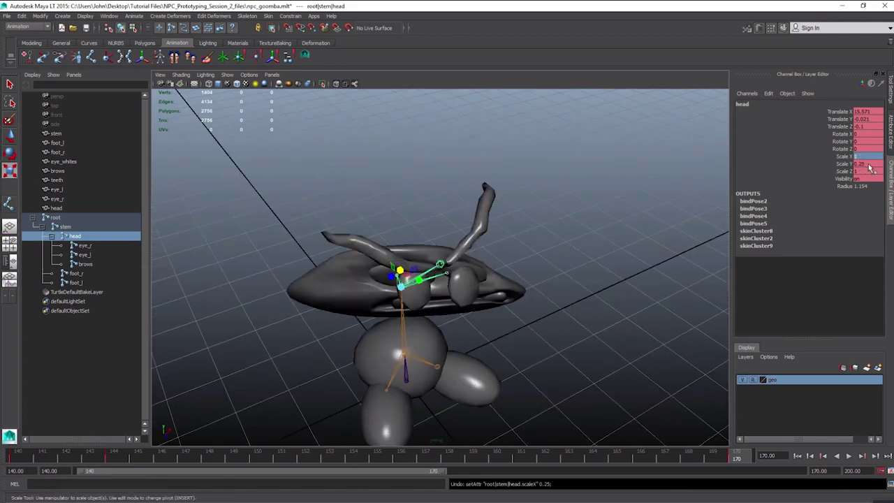
# Set the head joint's Scale Z to 0.25 at frame 170, then rotate and lower it to lie flat on the feet
pyautogui.click(865, 172)
pyautogui.write('.25')
pyautogui.press('Return')
pyautogui.keyDown('alt'); pyautogui.moveTo(450, 331); pyautogui.dragTo(451, 309); pyautogui.keyUp('alt')
pyautogui.keyDown('alt'); pyautogui.moveTo(518, 273); pyautogui.dragTo(445, 271, button='right'); pyautogui.keyUp('alt')
pyautogui.press('e')
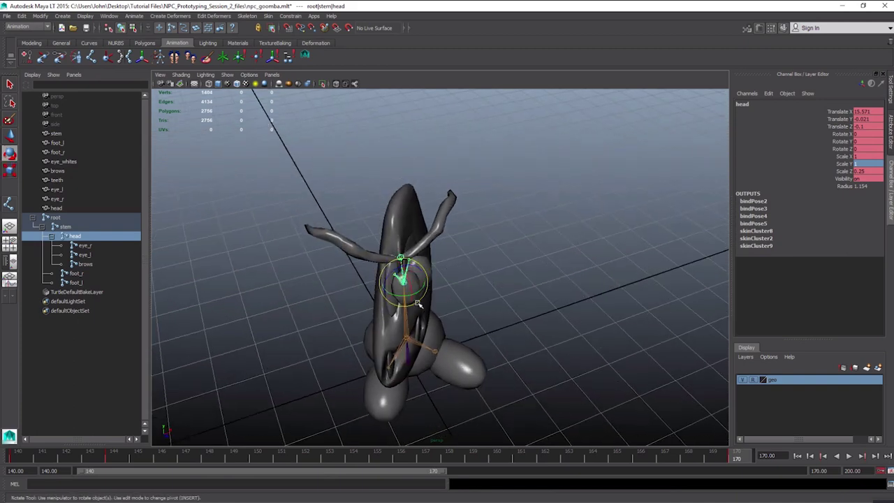
pyautogui.keyDown('alt'); pyautogui.moveTo(424, 326); pyautogui.dragTo(381, 307); pyautogui.keyUp('alt')
pyautogui.moveTo(414, 282); pyautogui.dragTo(403, 358)
pyautogui.press('w')
pyautogui.moveTo(109, 460); pyautogui.dragTo(744, 461)
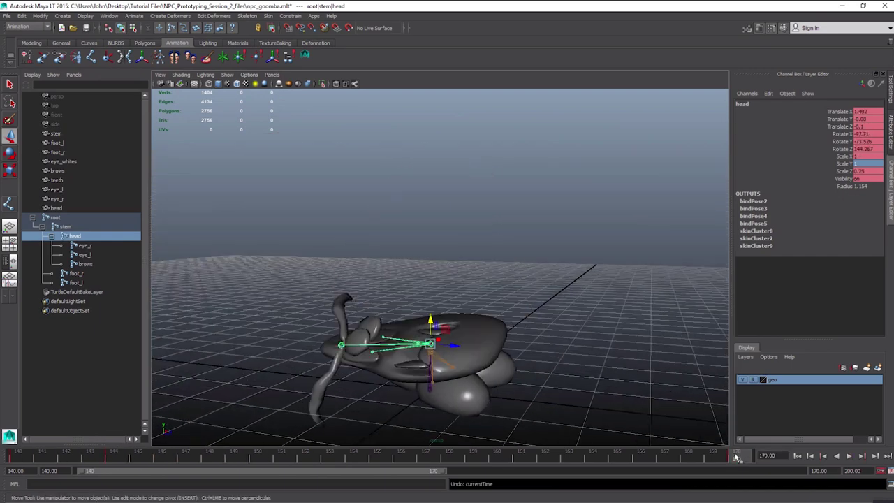
# Move the head joint's flattened-pose keyframe from frame 170 to frame 144 and play back the squash
pyautogui.keyDown('shift'); pyautogui.click(737, 457); pyautogui.keyUp('shift')
pyautogui.rightClick(736, 458)
pyautogui.click(751, 334)
pyautogui.doubleClick(111, 456)
pyautogui.rightClick(109, 456)
pyautogui.click(111, 456)
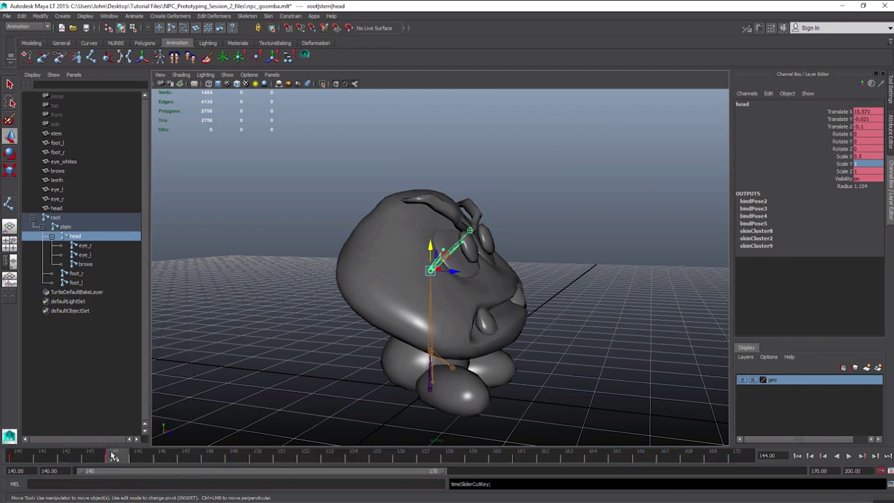
pyautogui.moveTo(113, 455); pyautogui.dragTo(158, 411, button='right')
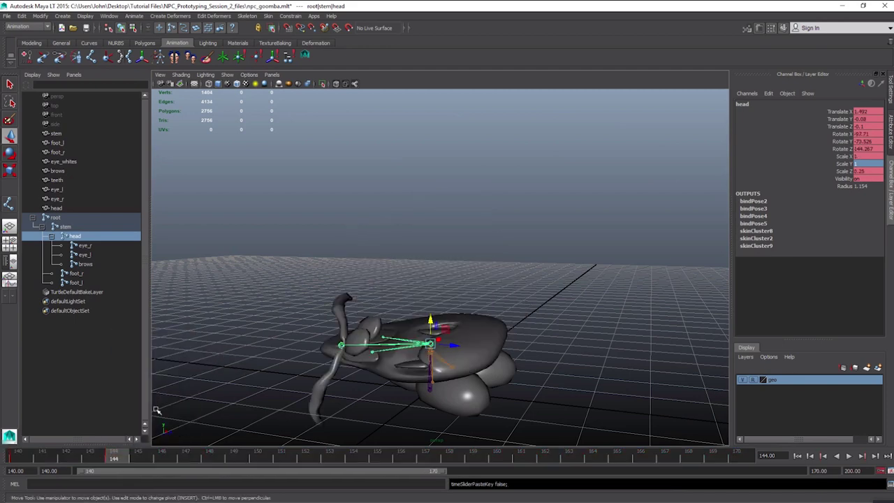
pyautogui.hotkey('alt', 'v')
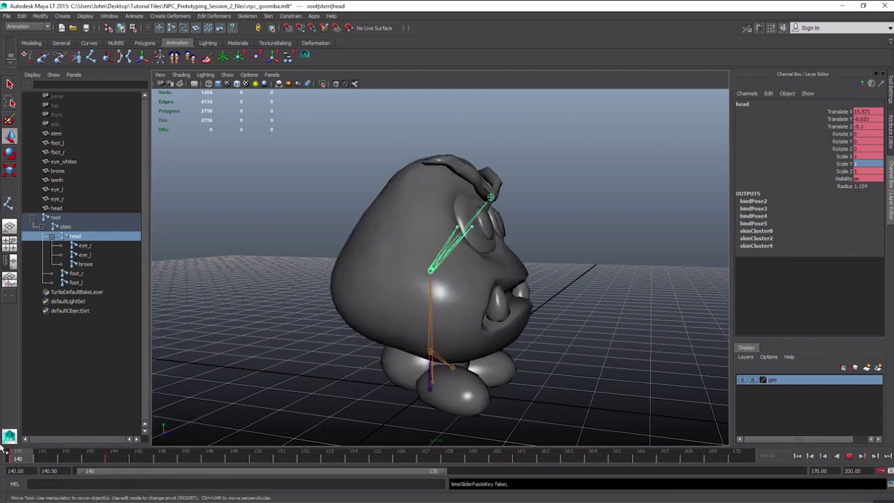
pyautogui.click(850, 457)
pyautogui.keyDown('alt'); pyautogui.moveTo(502, 349); pyautogui.dragTo(475, 367); pyautogui.keyUp('alt')
pyautogui.keyDown('alt'); pyautogui.moveTo(349, 387); pyautogui.dragTo(375, 391, button='right'); pyautogui.keyUp('alt')
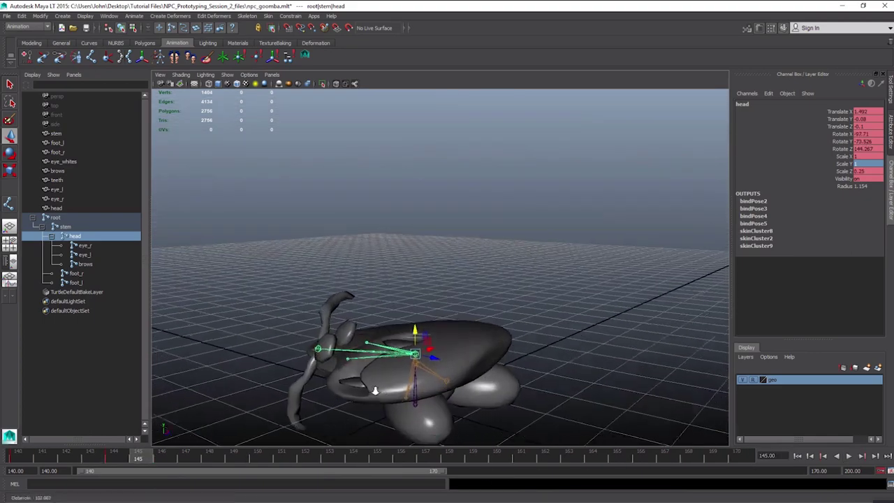
# At frame 144, rotate and reposition the eye_r joint to fit the flattened head and key its rotation
pyautogui.keyDown('alt'); pyautogui.moveTo(375, 391); pyautogui.dragTo(353, 419); pyautogui.keyUp('alt')
pyautogui.click(114, 457)
pyautogui.keyDown('alt'); pyautogui.moveTo(258, 377); pyautogui.dragTo(327, 373, button='right'); pyautogui.keyUp('alt')
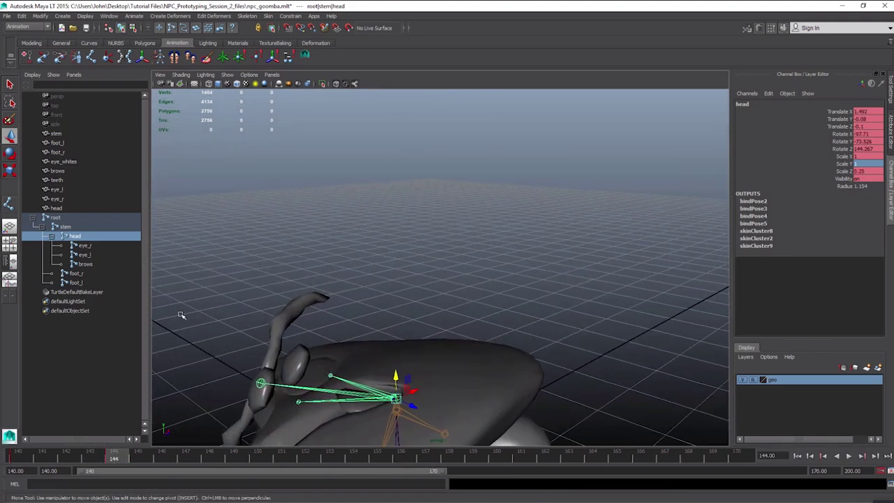
pyautogui.click(87, 246)
pyautogui.keyDown('alt'); pyautogui.moveTo(257, 336); pyautogui.dragTo(207, 326); pyautogui.keyUp('alt')
pyautogui.press('e')
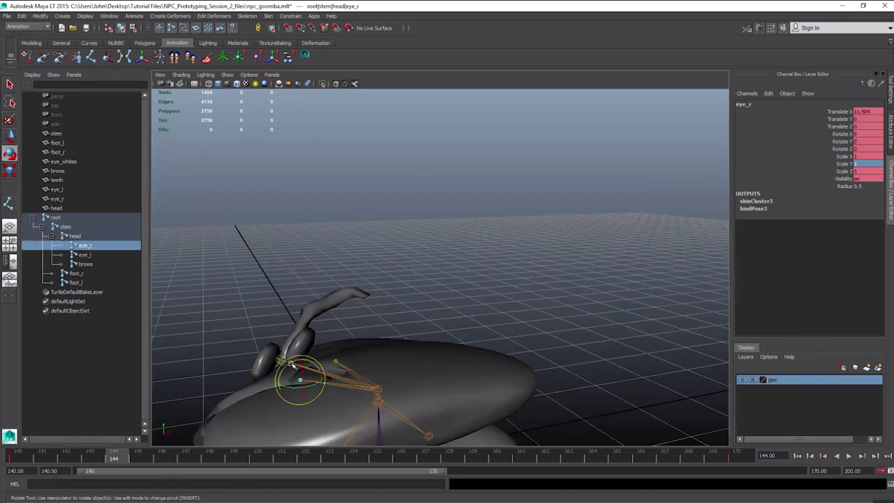
pyautogui.moveTo(291, 364); pyautogui.dragTo(301, 382)
pyautogui.hotkey('shift', 'e')
pyautogui.press('w')
# Rotate and move the eye_l joint onto the flattened head at frame 144, key its translation and review the squash in playback
pyautogui.click(84, 254)
pyautogui.press('e')
pyautogui.moveTo(337, 341); pyautogui.dragTo(337, 345)
pyautogui.press('w')
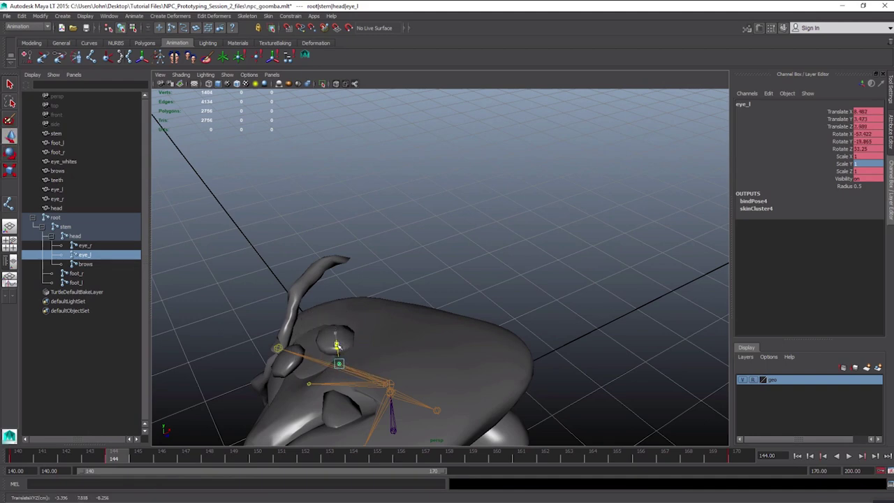
pyautogui.hotkey('shift', 'w')
pyautogui.hotkey('alt', 'v')
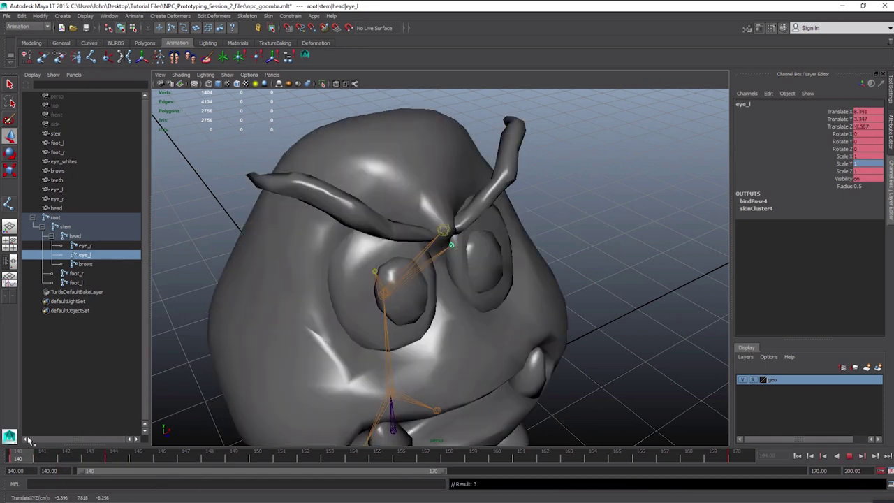
pyautogui.hotkey('alt', 'v')
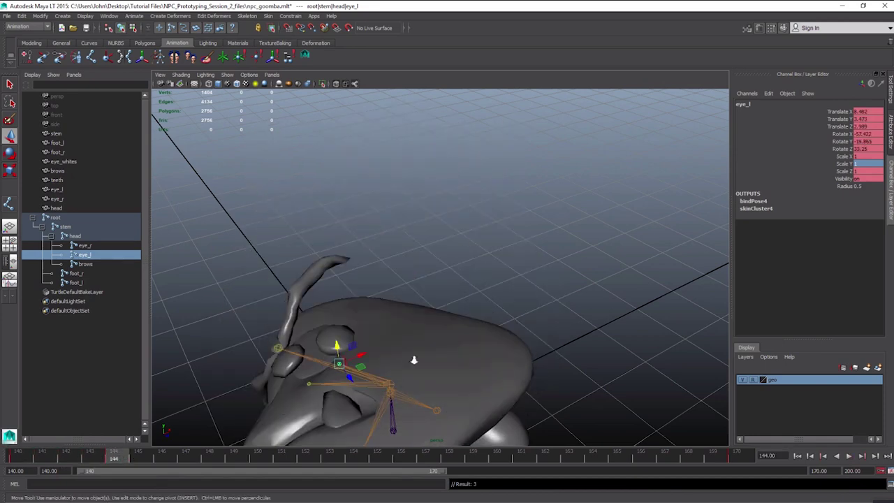
pyautogui.keyDown('alt'); pyautogui.moveTo(413, 360); pyautogui.dragTo(431, 269); pyautogui.keyUp('alt')
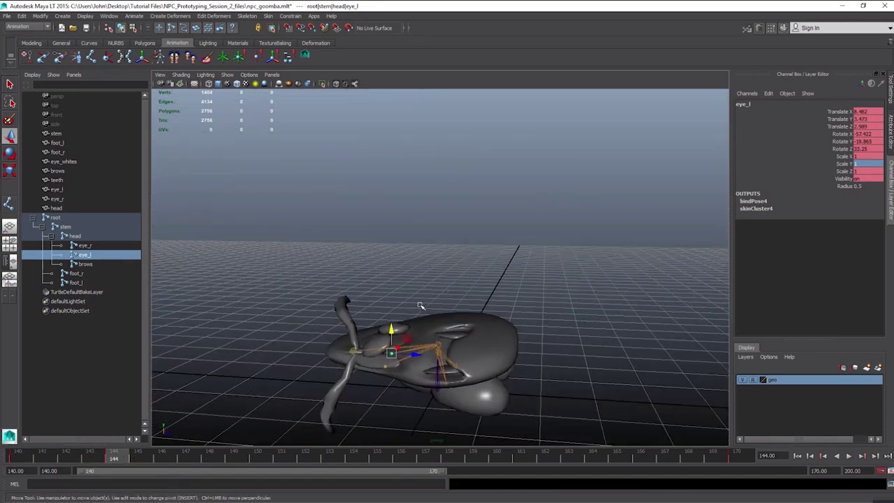
pyautogui.keyDown('alt'); pyautogui.moveTo(448, 325); pyautogui.dragTo(455, 287); pyautogui.keyUp('alt')
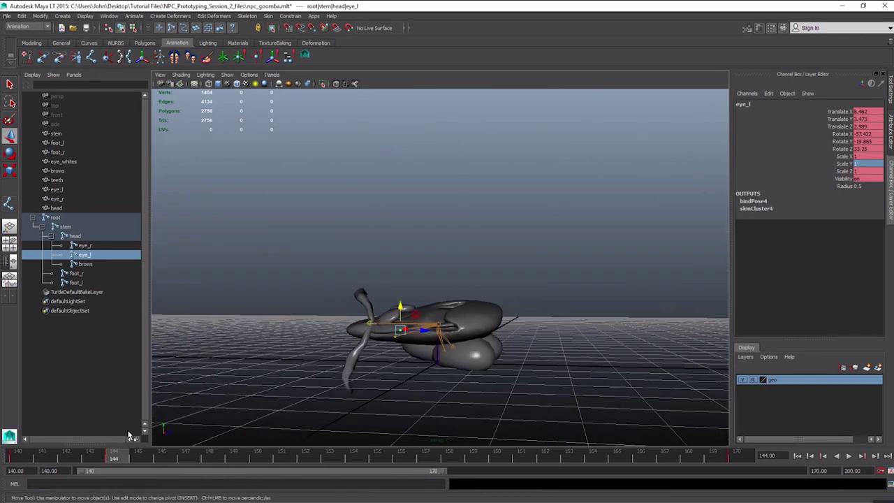
# Select all joints from root to foot_l and copy their flattened-pose keys at frame 144
pyautogui.click(17, 458)
pyautogui.click(114, 457)
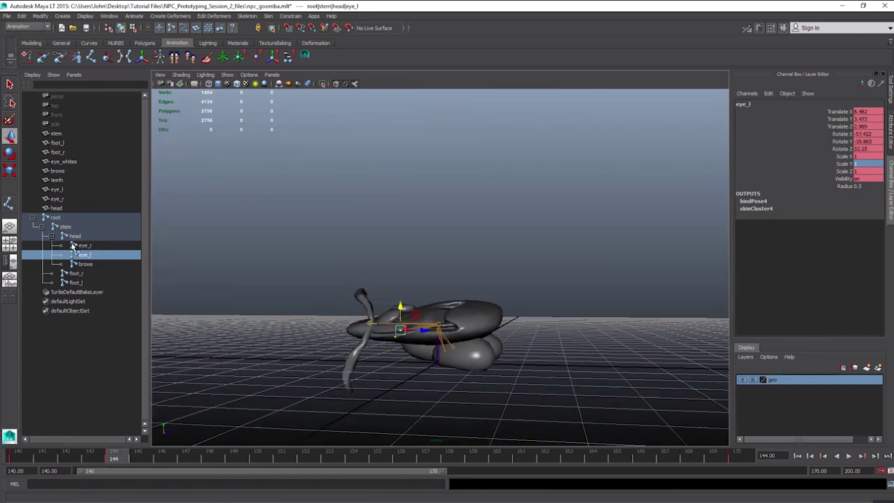
pyautogui.click(56, 217)
pyautogui.keyDown('shift'); pyautogui.click(82, 279); pyautogui.keyUp('shift')
pyautogui.keyDown('shift'); pyautogui.click(114, 457); pyautogui.keyUp('shift')
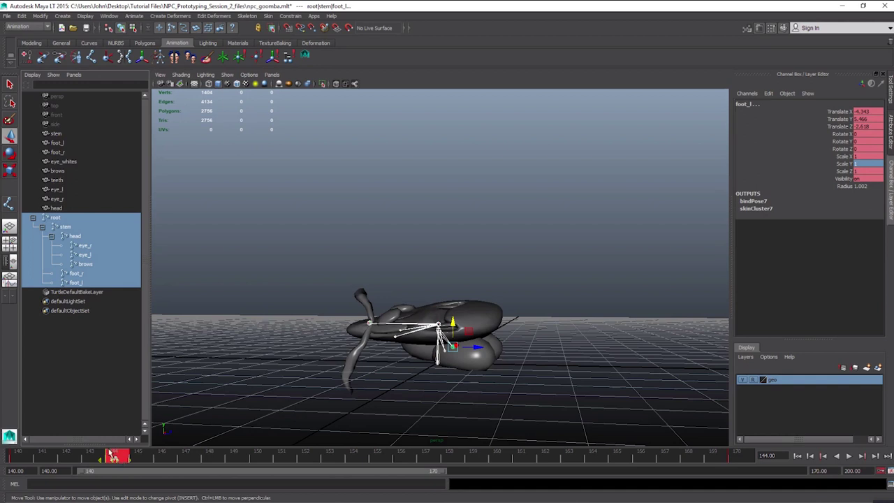
pyautogui.rightClick(115, 457)
pyautogui.click(127, 363)
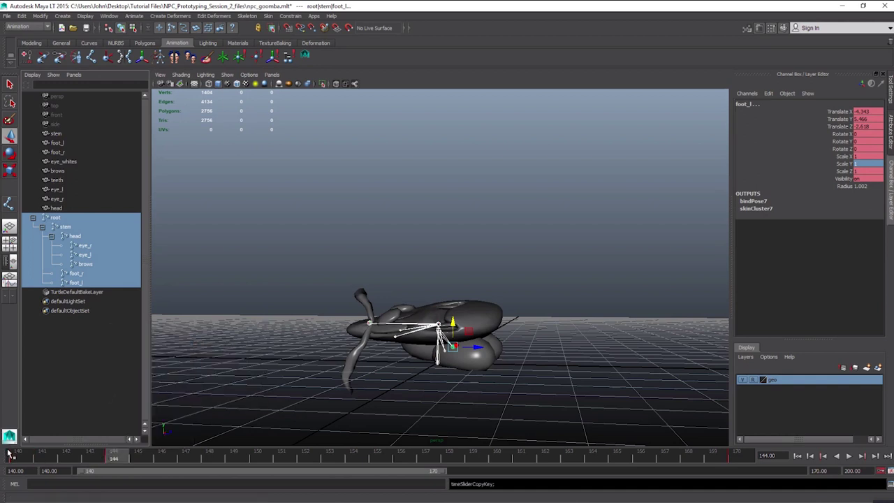
# Paste the copied flattened-pose keys at frame 160 and play back the death animation from frame 140
pyautogui.click(18, 458)
pyautogui.moveTo(114, 457)
pyautogui.mouseDown()
pyautogui.moveTo(187, 472)
pyautogui.moveTo(446, 487)
pyautogui.moveTo(481, 478)
pyautogui.moveTo(497, 462)
pyautogui.mouseUp()
pyautogui.keyDown('shift'); pyautogui.click(497, 461); pyautogui.keyUp('shift')
pyautogui.rightClick(497, 456)
pyautogui.moveTo(516, 352)
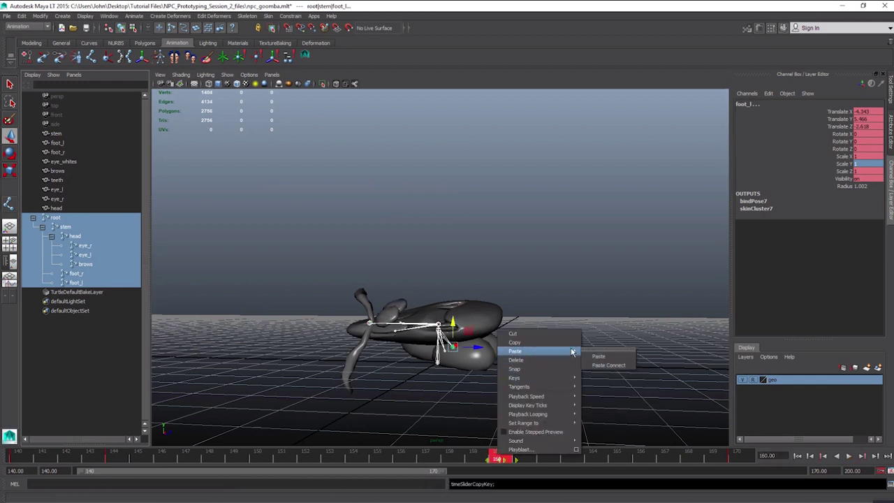
pyautogui.click(597, 356)
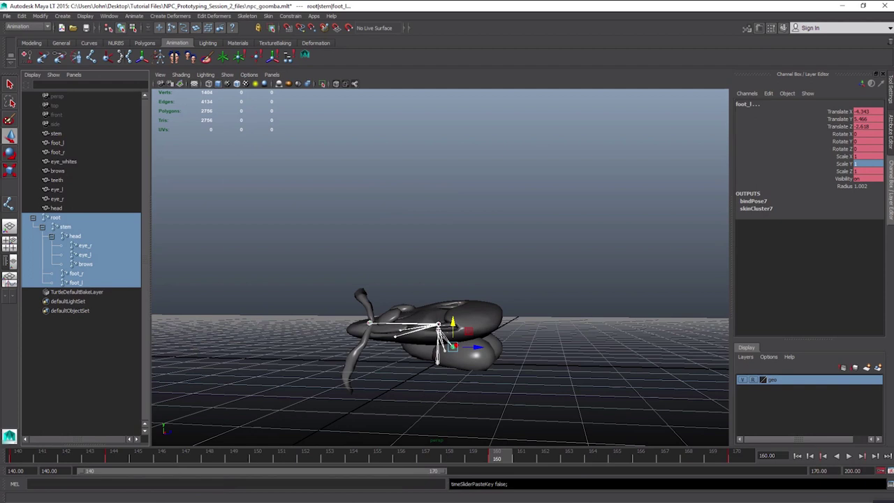
pyautogui.moveTo(500, 463); pyautogui.dragTo(6, 456)
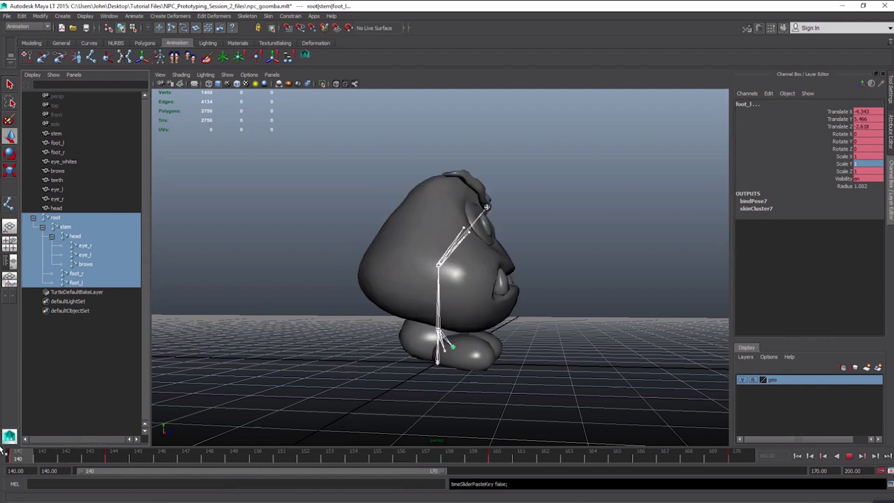
pyautogui.click(848, 456)
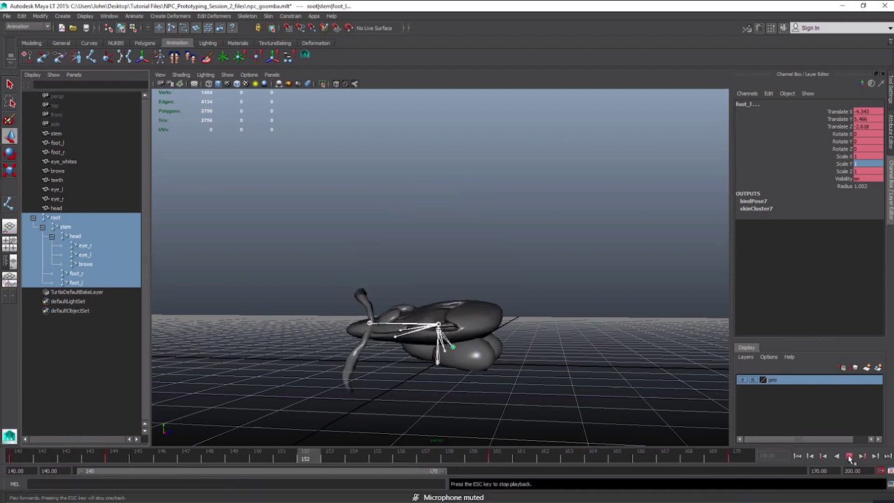
# Move all joints' flattened-pose keyframe from frame 160 to frame 170 and play back the death animation
pyautogui.click(523, 457)
pyautogui.keyDown('shift'); pyautogui.click(499, 459); pyautogui.keyUp('shift')
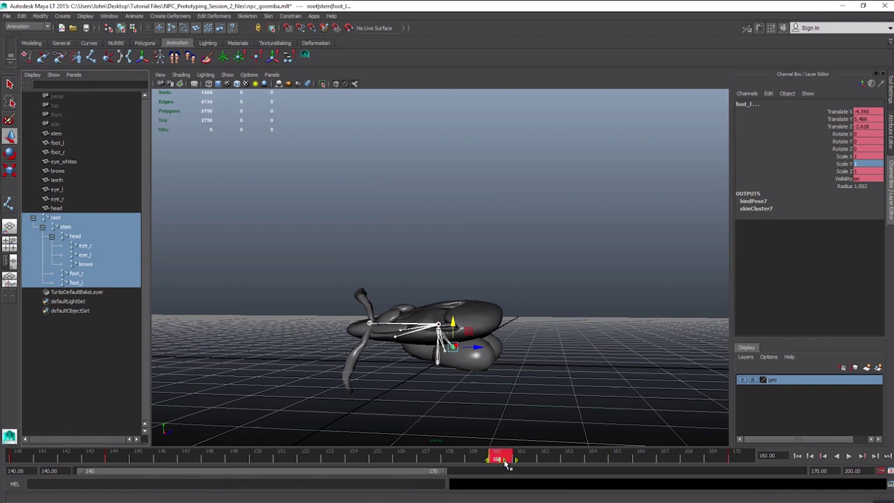
pyautogui.moveTo(506, 465); pyautogui.dragTo(742, 462)
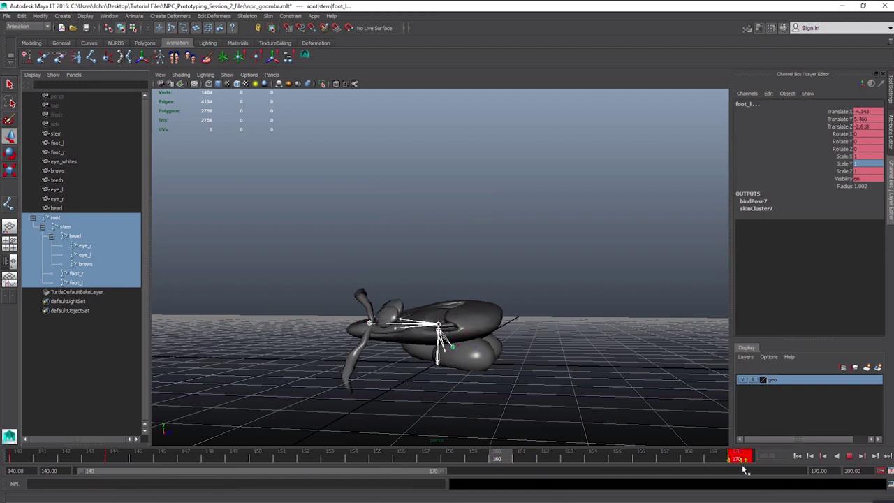
pyautogui.click(810, 456)
pyautogui.click(849, 456)
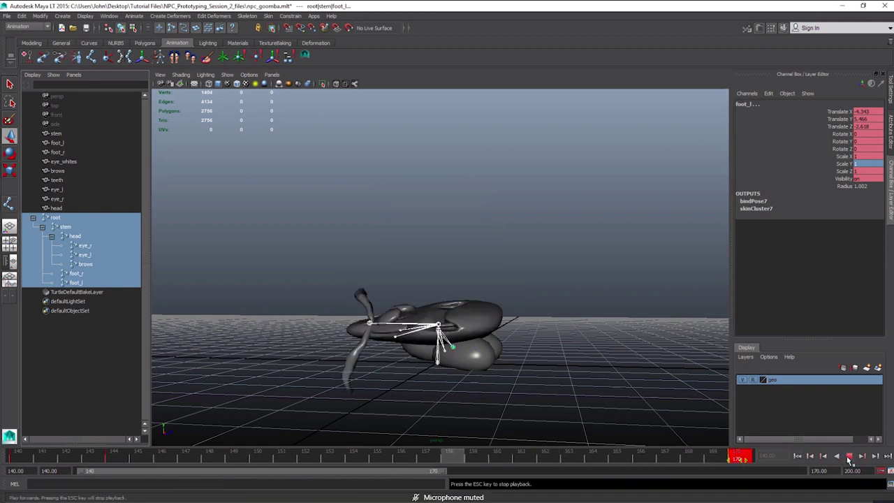
pyautogui.press('Escape')
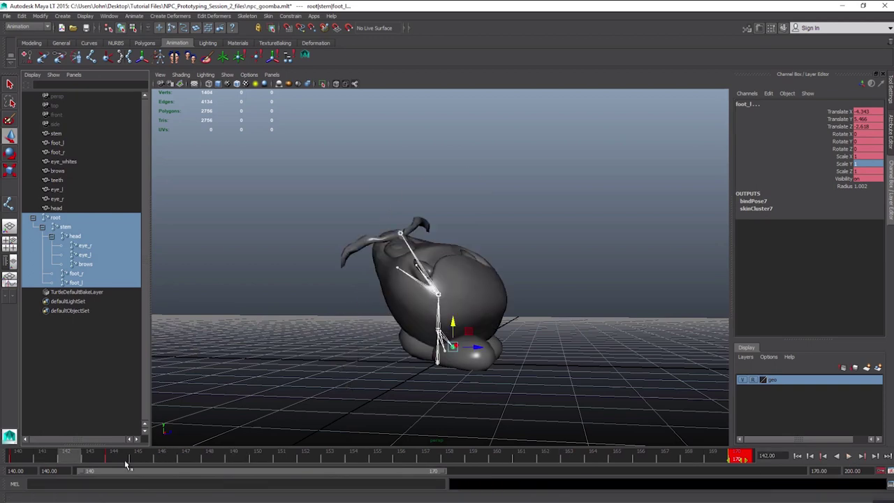
# Extend the end of the playback range to frame 195
pyautogui.click(15, 455)
pyautogui.keyDown('alt'); pyautogui.moveTo(620, 387); pyautogui.dragTo(497, 370); pyautogui.keyUp('alt')
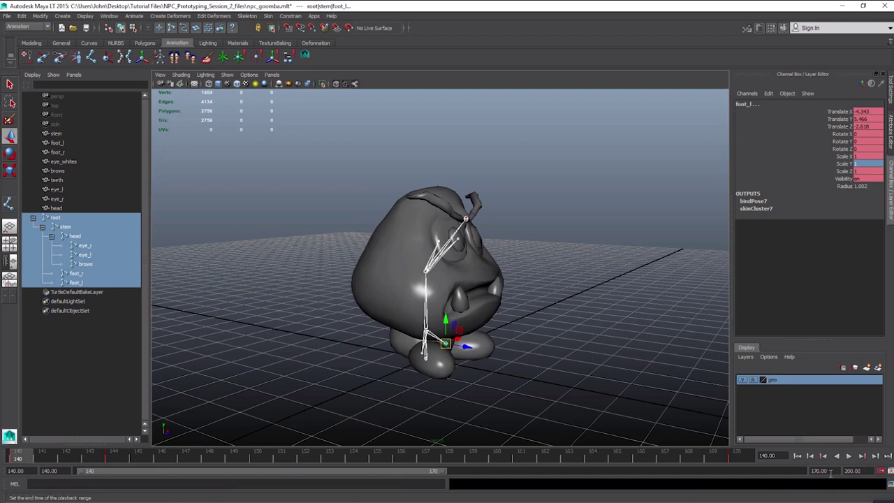
pyautogui.click(743, 459)
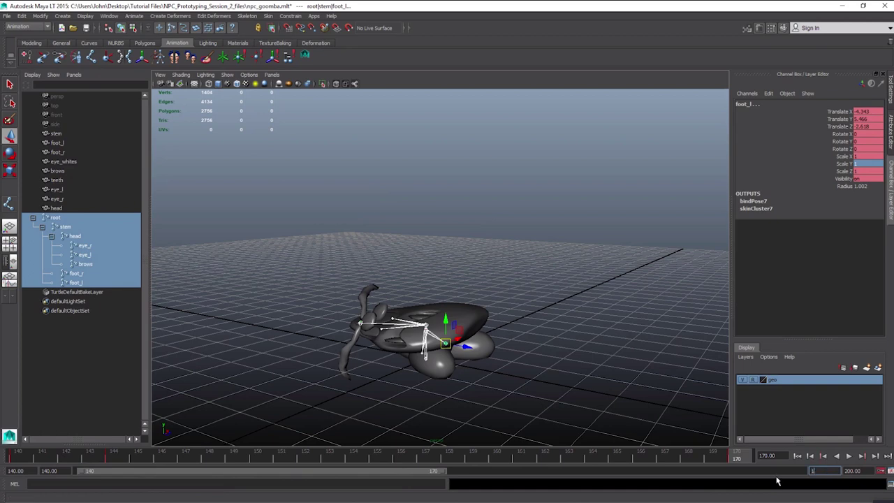
pyautogui.press('Return')
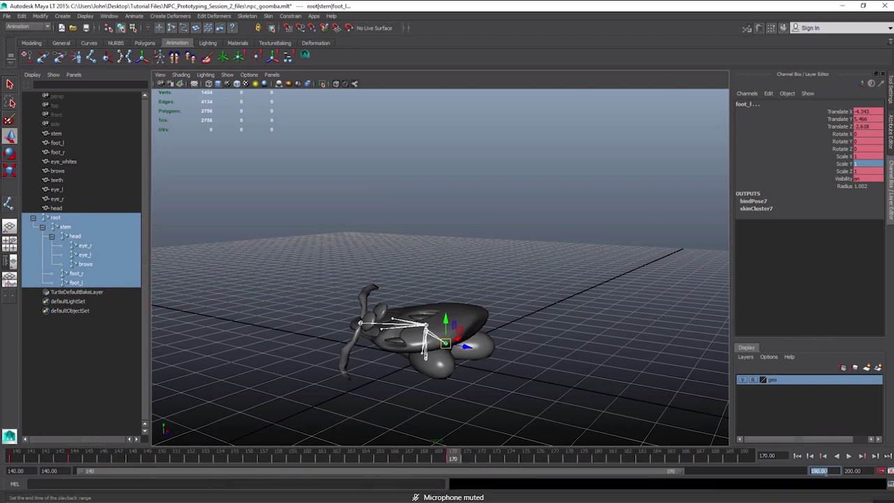
pyautogui.write('5')
pyautogui.press('Return')
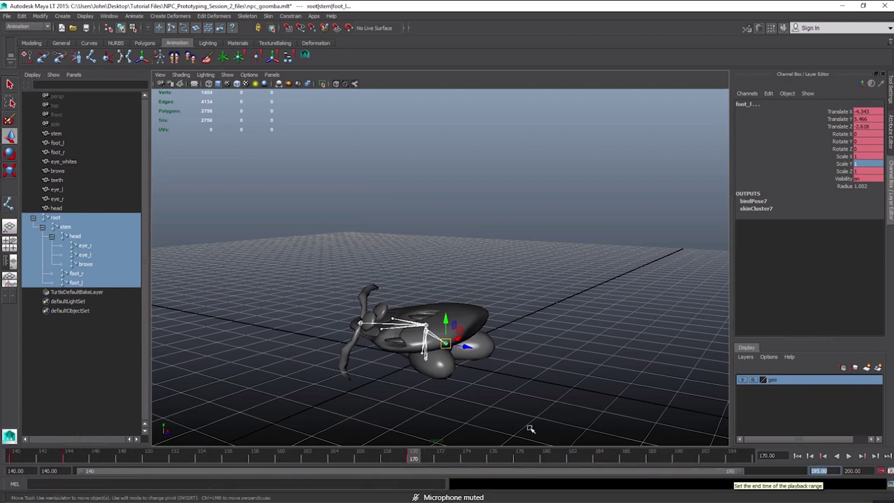
# Set the start of the time range to frame 171, just after the death animation
pyautogui.click(11, 472)
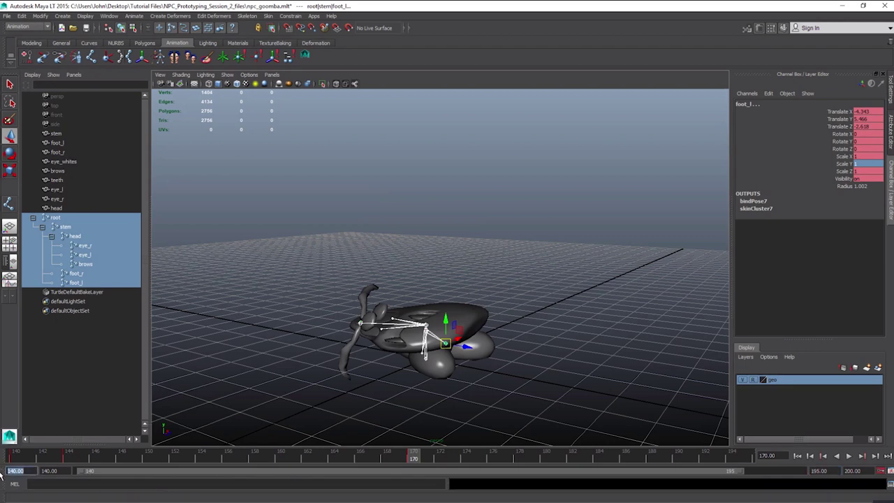
pyautogui.write('170')
pyautogui.press('Return')
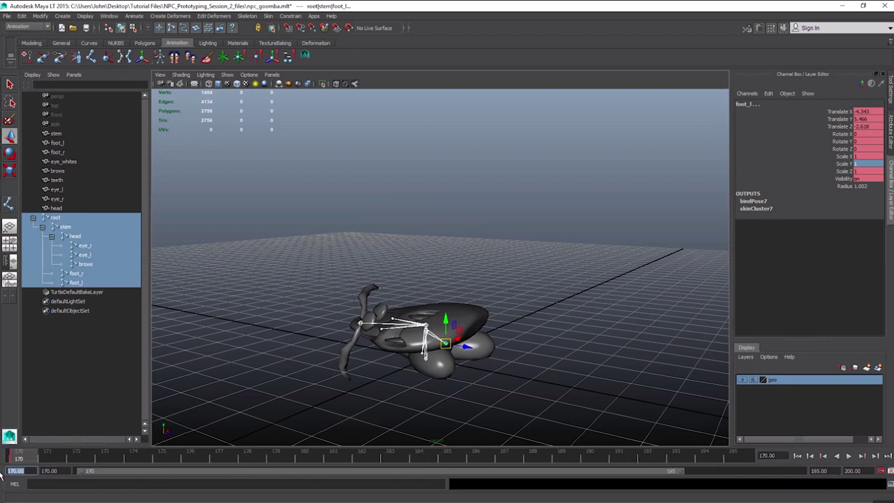
pyautogui.keyDown('alt'); pyautogui.moveTo(272, 342); pyautogui.dragTo(308, 357); pyautogui.keyUp('alt')
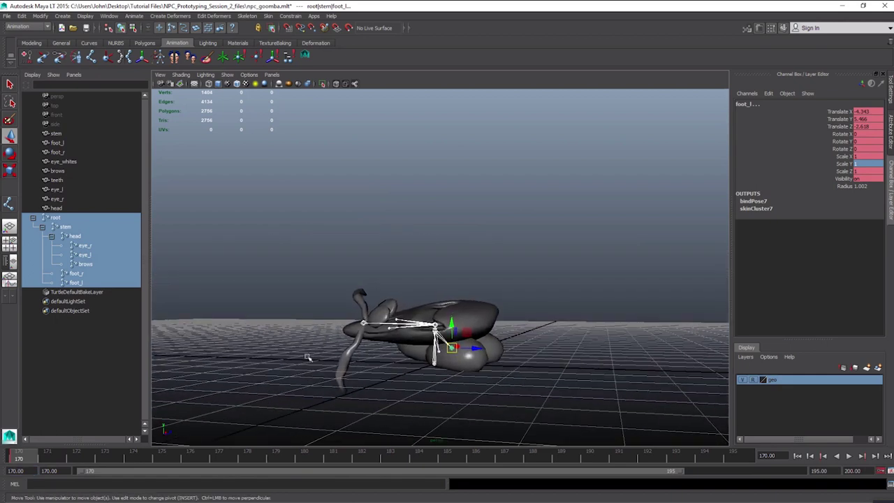
pyautogui.moveTo(21, 459); pyautogui.dragTo(1, 469)
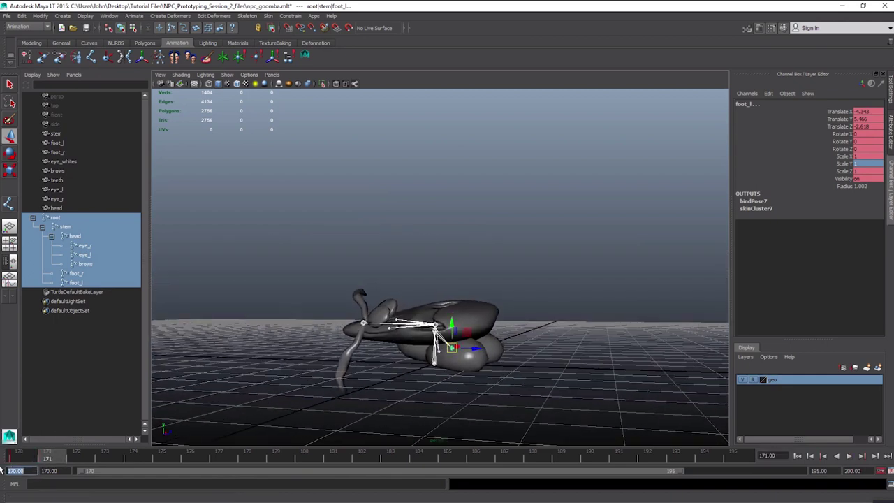
pyautogui.write('171')
pyautogui.press('Return')
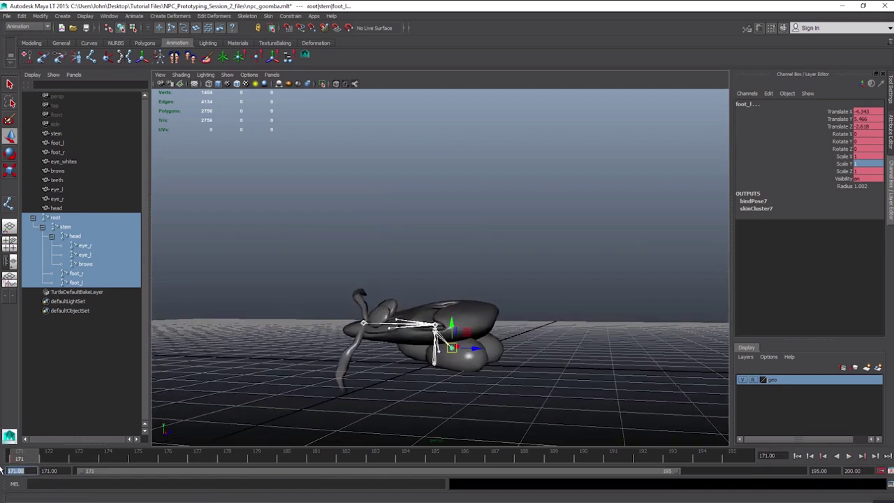
# Set the start of the animation and playback range back to frame 1 and go to frame 1
pyautogui.hotkey('ctrl', 'z')
pyautogui.click(48, 470)
pyautogui.write('1')
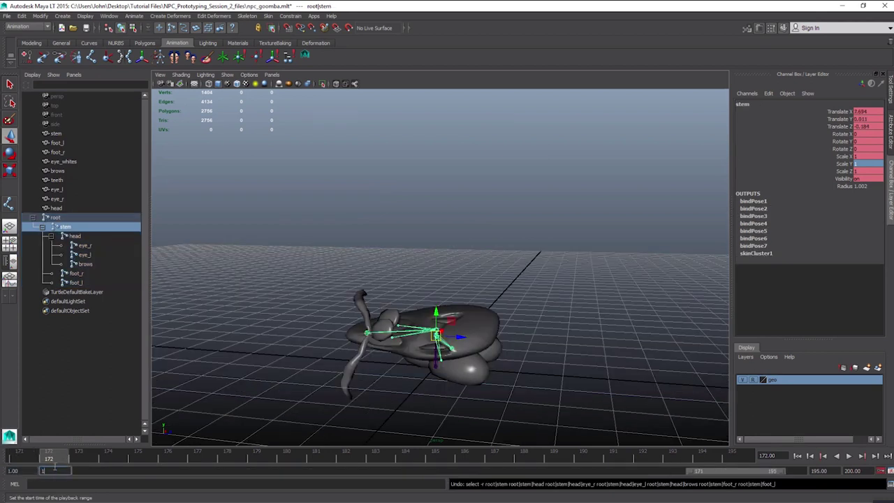
pyautogui.press('Return')
pyautogui.click(12, 458)
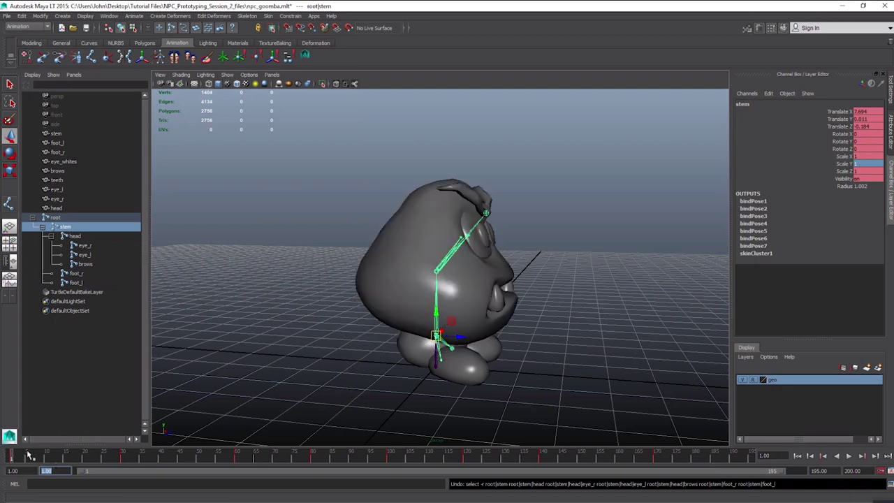
# Select all joints from root to foot_l and copy their default standing-pose keys at frame 1
pyautogui.click(55, 218)
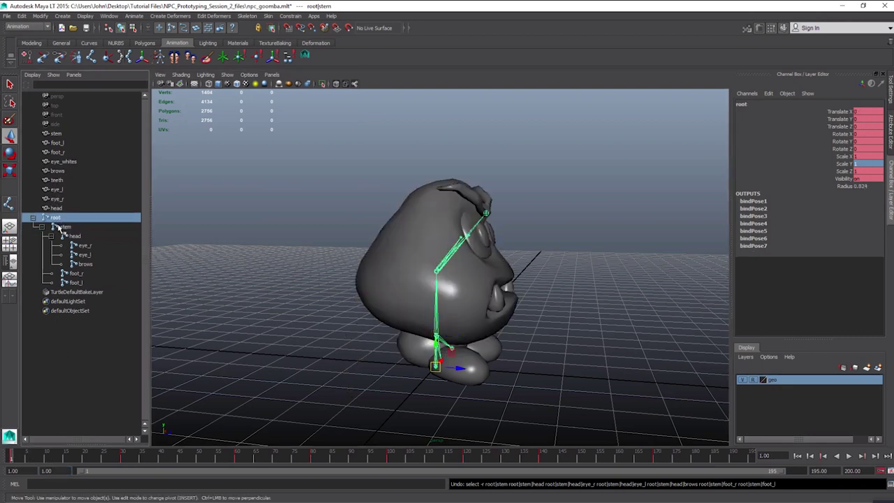
pyautogui.keyDown('shift'); pyautogui.click(74, 282); pyautogui.keyUp('shift')
pyautogui.rightClick(75, 284)
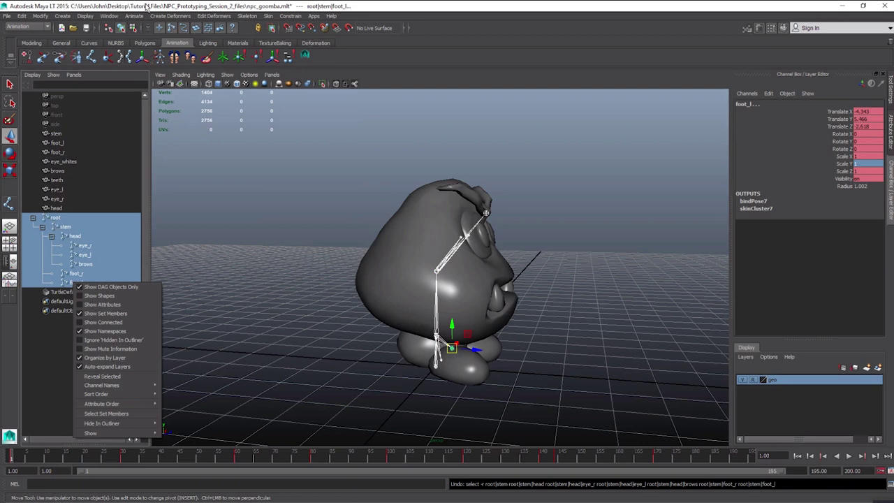
pyautogui.click(12, 457)
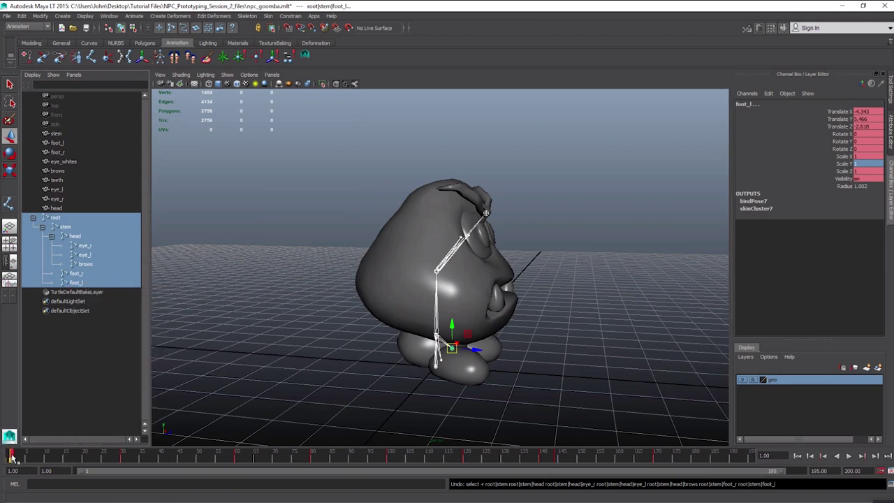
pyautogui.rightClick(12, 457)
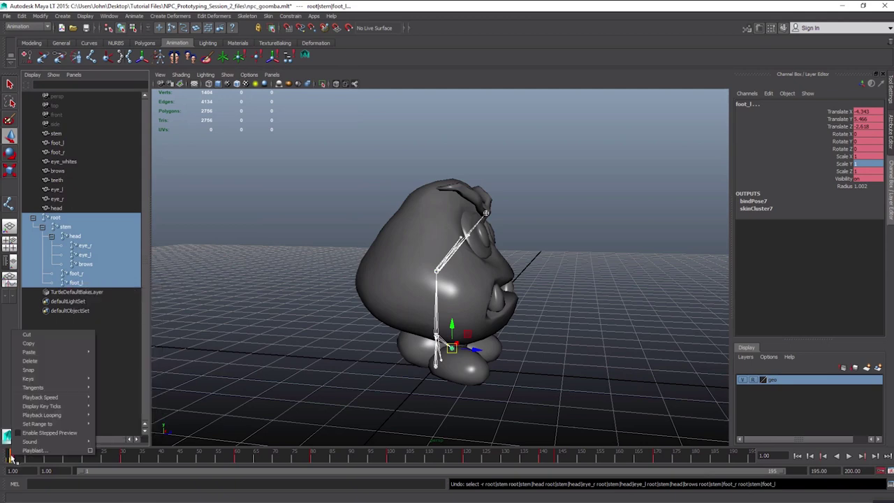
pyautogui.click(31, 342)
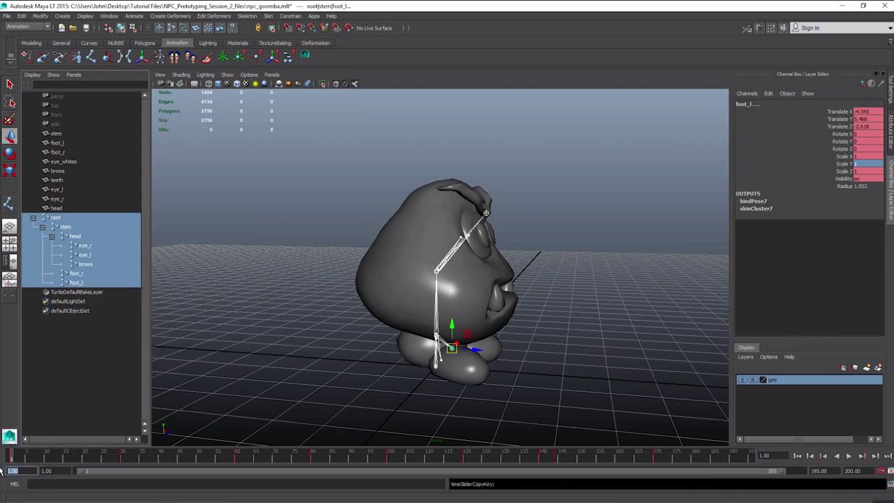
# Set the start of the time range to frame 171 and paste the copied standing-pose keys at frame 171
pyautogui.press('Return')
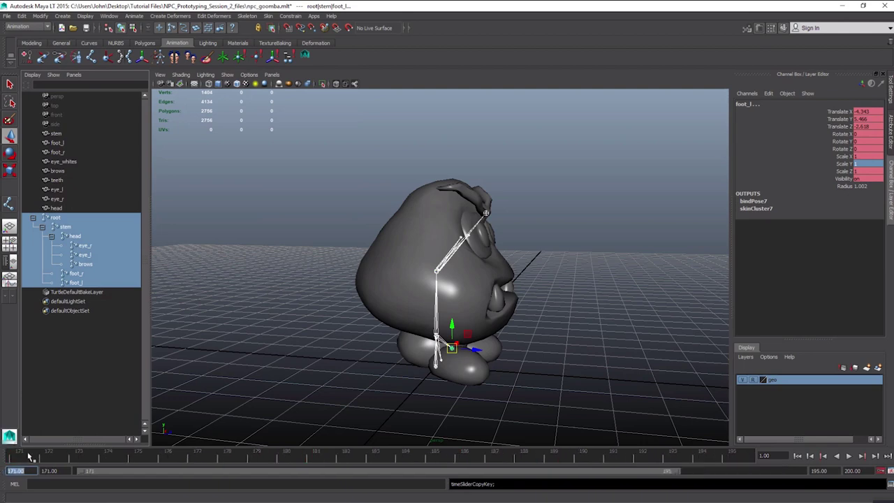
pyautogui.click(19, 459)
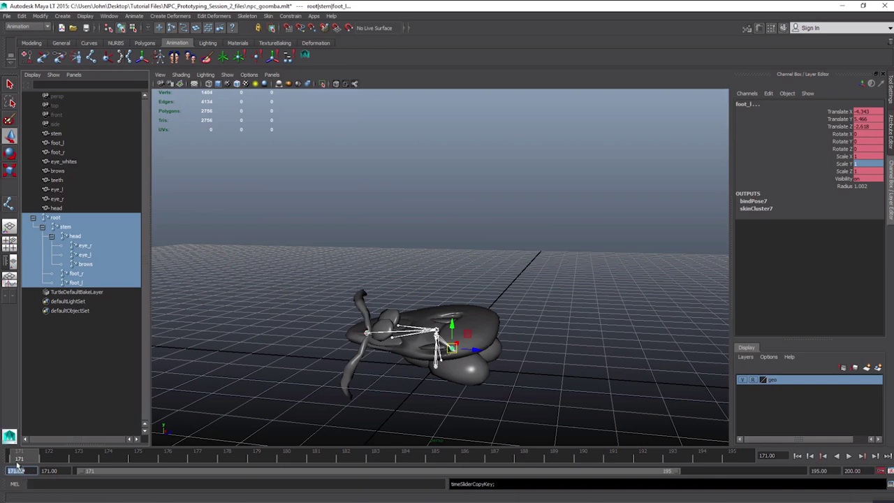
pyautogui.rightClick(20, 457)
pyautogui.keyDown('shift'); pyautogui.click(21, 461); pyautogui.keyUp('shift')
pyautogui.rightClick(17, 457)
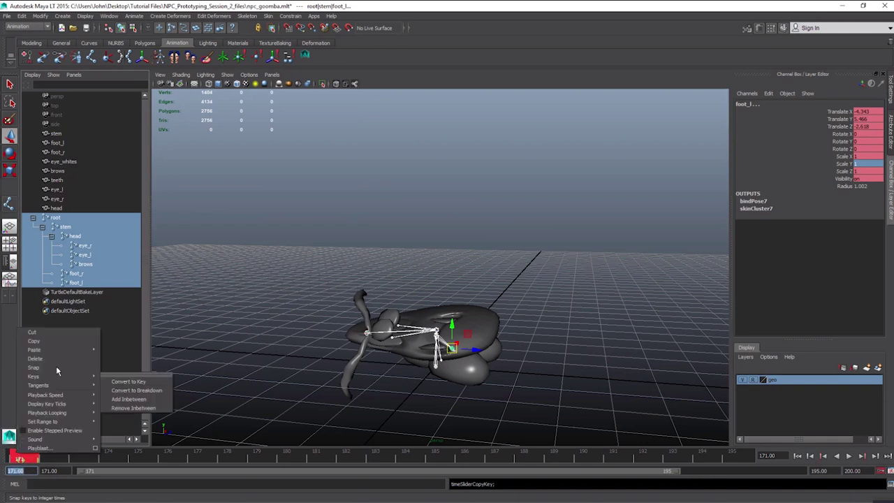
pyautogui.click(116, 355)
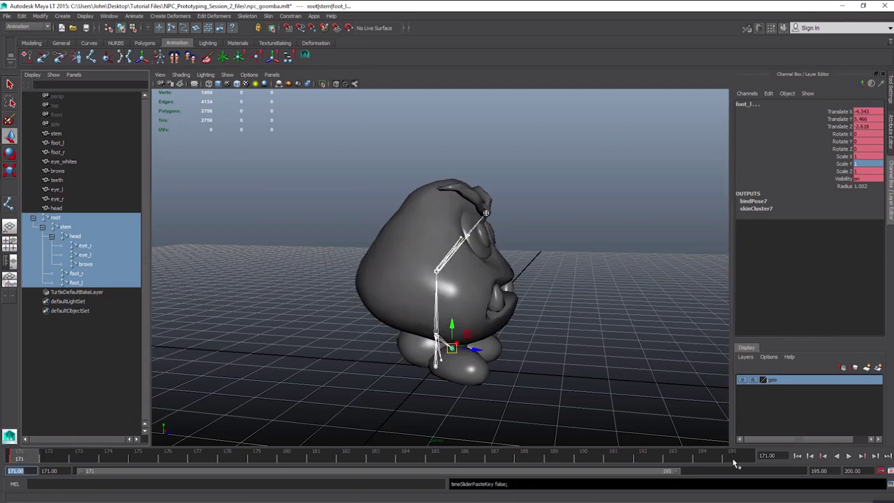
# Paste the standing-pose keys for all joints at frame 195 as the end pose
pyautogui.click(733, 460)
pyautogui.rightClick(736, 461)
pyautogui.moveTo(763, 357)
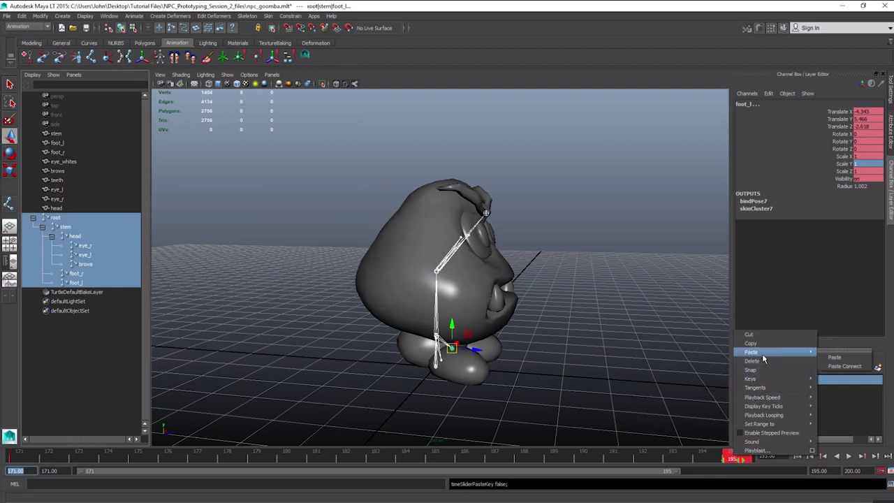
pyautogui.click(832, 358)
# Move the stem joint about 12 cm backward along Z at frame 174 to start the knocked-back pose
pyautogui.keyDown('alt'); pyautogui.moveTo(399, 355); pyautogui.dragTo(379, 358); pyautogui.keyUp('alt')
pyautogui.keyDown('alt'); pyautogui.moveTo(379, 357); pyautogui.dragTo(410, 368, button='right'); pyautogui.keyUp('alt')
pyautogui.keyDown('alt'); pyautogui.moveTo(410, 368); pyautogui.dragTo(201, 412); pyautogui.keyUp('alt')
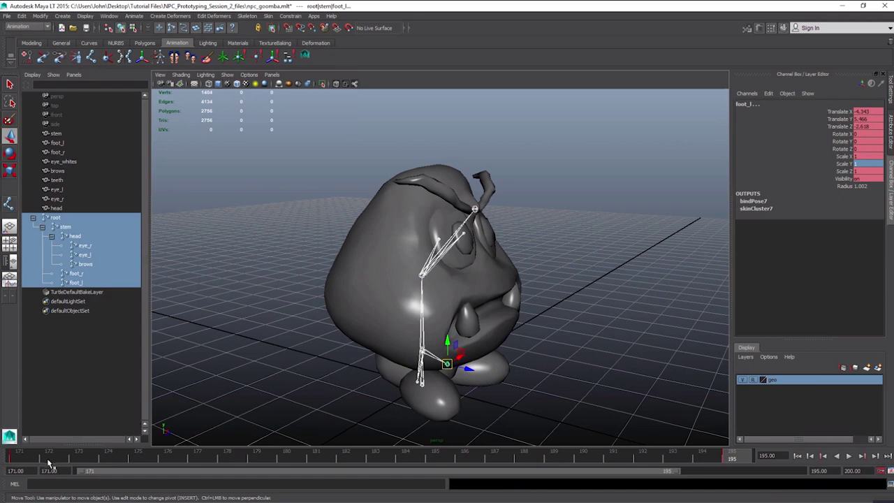
pyautogui.moveTo(49, 462); pyautogui.dragTo(140, 458)
pyautogui.click(64, 227)
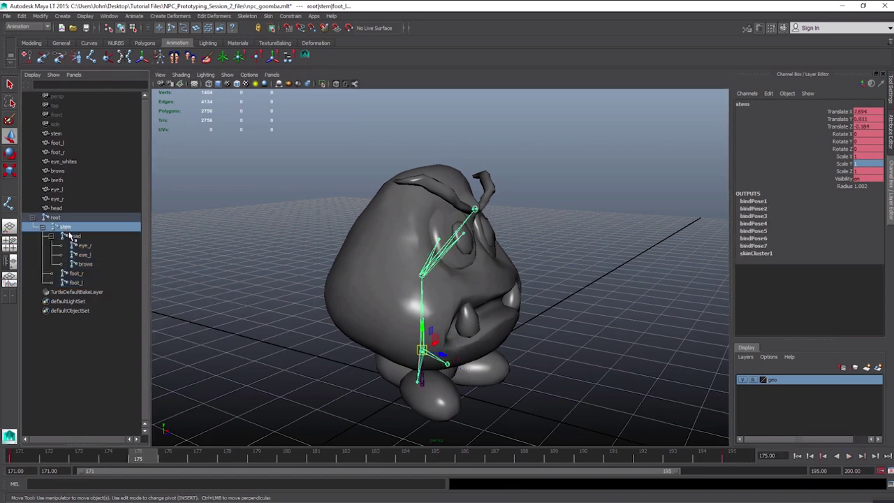
pyautogui.click(72, 236)
pyautogui.scroll(1, 312, 309)
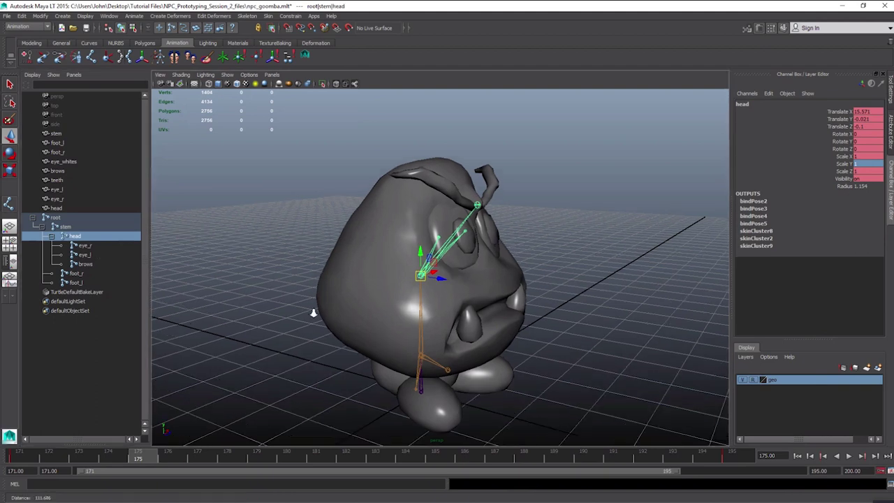
pyautogui.click(65, 227)
pyautogui.keyDown('alt'); pyautogui.moveTo(216, 275); pyautogui.dragTo(276, 290); pyautogui.keyUp('alt')
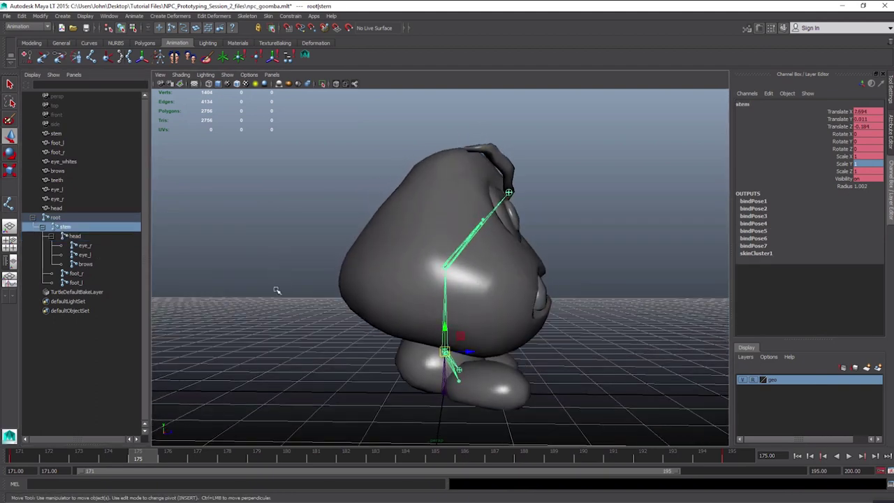
pyautogui.click(113, 461)
pyautogui.keyDown('alt'); pyautogui.moveTo(233, 339); pyautogui.dragTo(225, 350); pyautogui.keyUp('alt')
pyautogui.press('e')
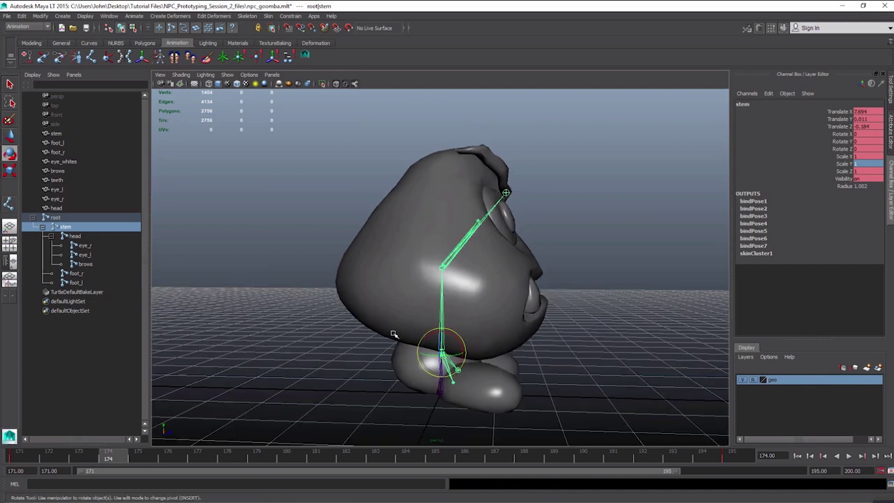
pyautogui.press('w')
pyautogui.moveTo(465, 352); pyautogui.dragTo(400, 350)
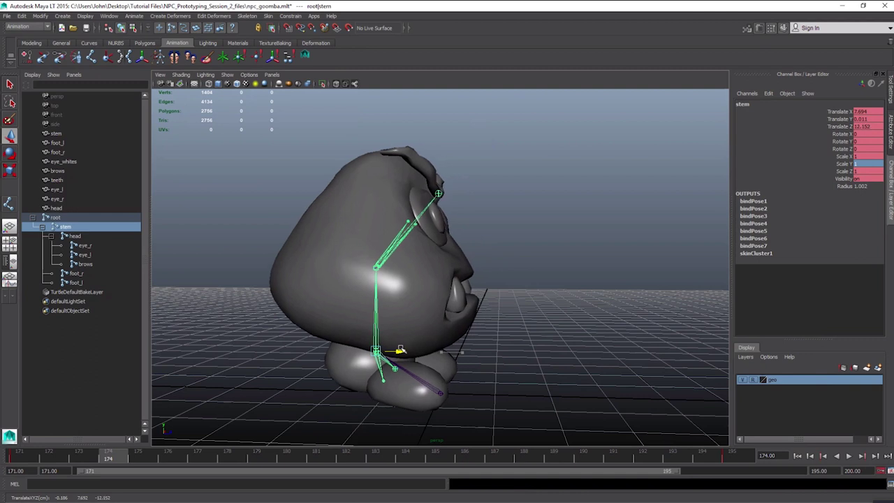
# Rotate the stem joint so the body leans backward at frame 174, and rotate both foot joints, foot_l about 70.6 in Y
pyautogui.click(80, 239)
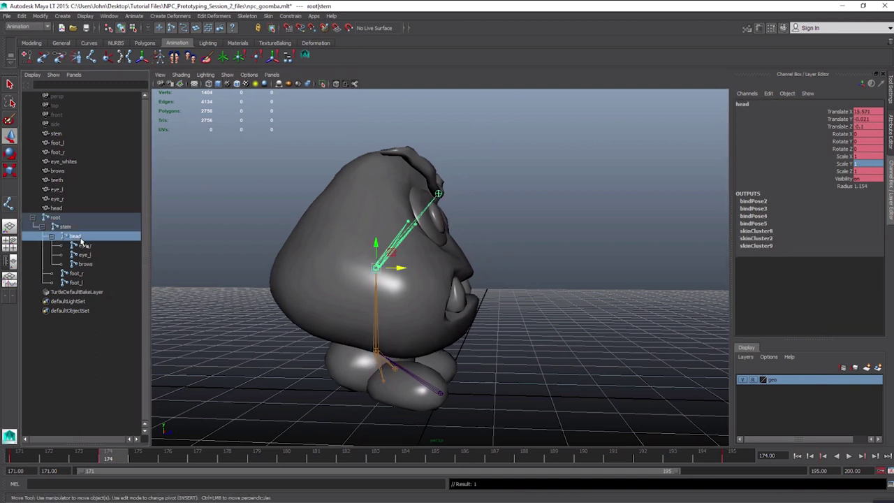
pyautogui.click(66, 227)
pyautogui.press('e')
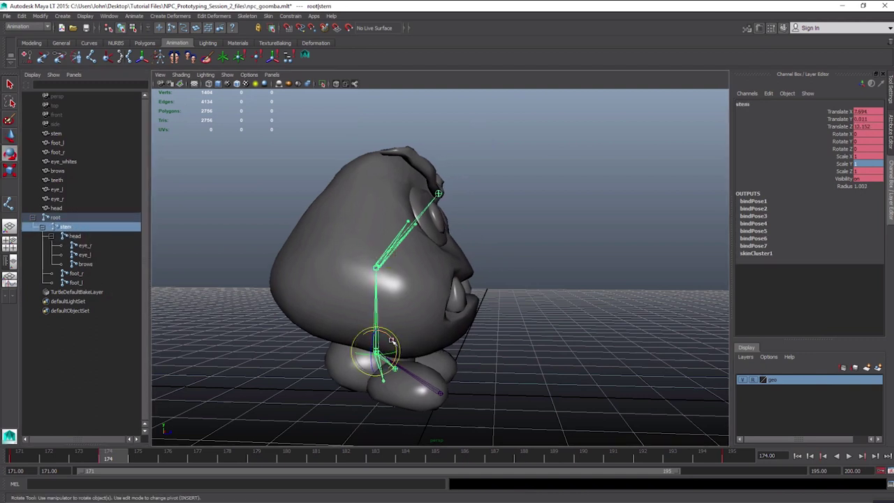
pyautogui.moveTo(404, 340); pyautogui.dragTo(419, 319)
pyautogui.click(76, 273)
pyautogui.click(88, 283)
# Tilt the head joint backward at frame 174, undoing the last rotation adjustment
pyautogui.click(73, 236)
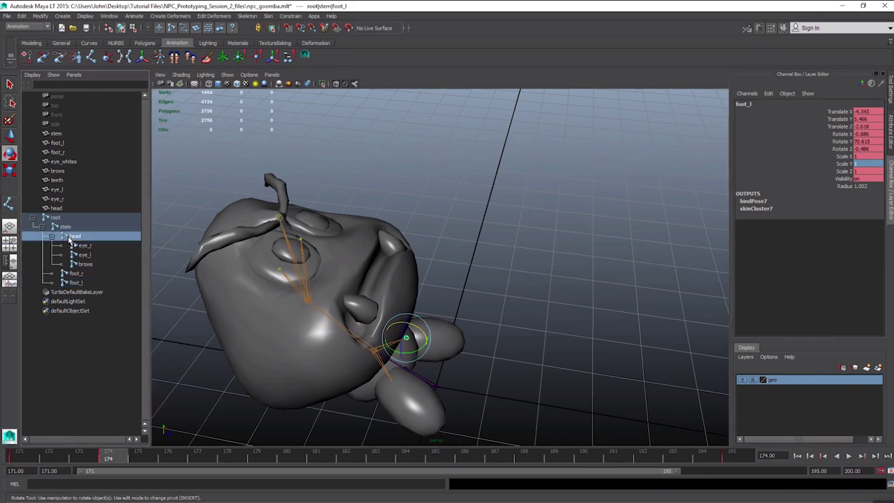
pyautogui.keyDown('alt'); pyautogui.moveTo(285, 274); pyautogui.dragTo(310, 267); pyautogui.keyUp('alt')
pyautogui.moveTo(319, 302); pyautogui.dragTo(308, 312)
pyautogui.hotkey('ctrl', 'z')
pyautogui.scroll(-1, 239, 268)
# Move the brows joint out from the face and scale it uniformly to 1.63 at frame 174
pyautogui.click(90, 266)
pyautogui.keyDown('alt'); pyautogui.moveTo(225, 271); pyautogui.dragTo(412, 236); pyautogui.keyUp('alt')
pyautogui.press('w')
pyautogui.press('r')
pyautogui.hotkey('shift', 'r')
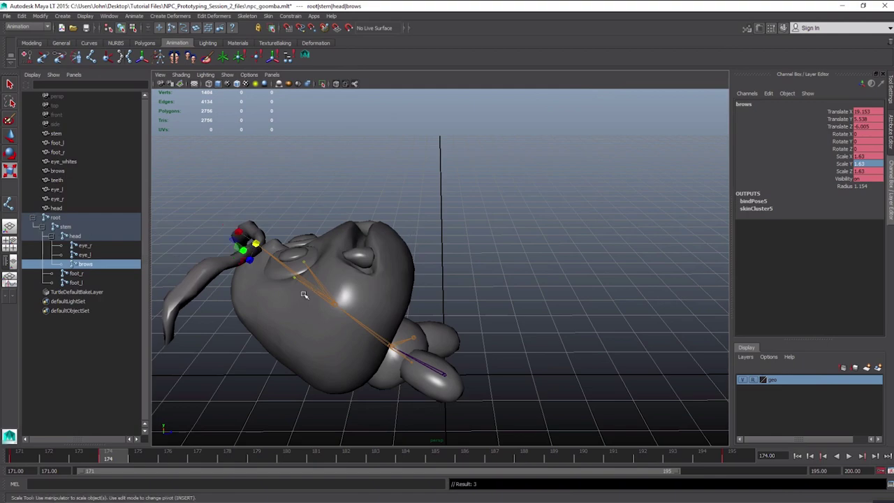
# Scrub and play back frames 171 to 195 to review the knocked-back motion from several angles
pyautogui.keyDown('alt'); pyautogui.moveTo(178, 259); pyautogui.dragTo(176, 379); pyautogui.keyUp('alt')
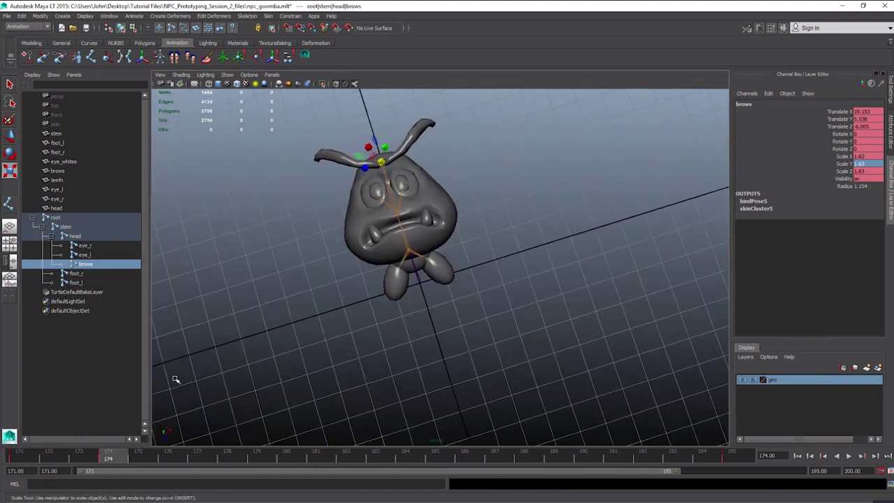
pyautogui.keyDown('alt'); pyautogui.moveTo(278, 291); pyautogui.dragTo(383, 232); pyautogui.keyUp('alt')
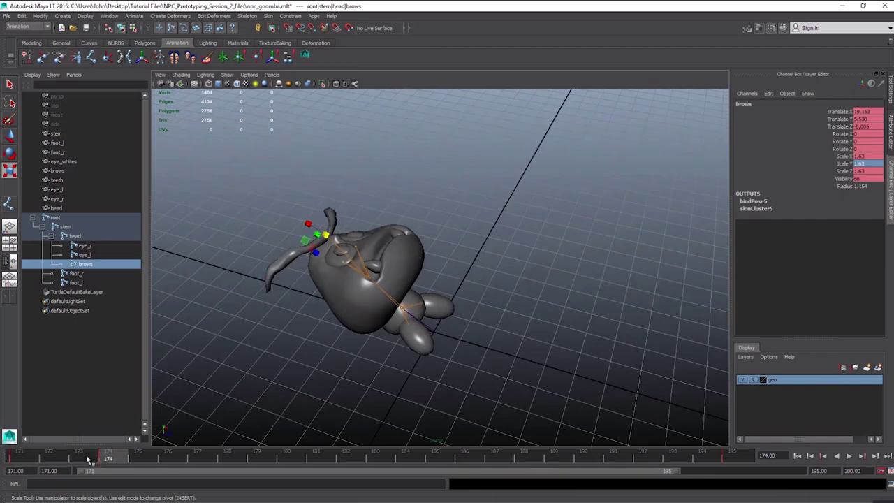
pyautogui.moveTo(78, 458)
pyautogui.mouseDown()
pyautogui.moveTo(16, 457)
pyautogui.moveTo(196, 458)
pyautogui.moveTo(5, 458)
pyautogui.moveTo(440, 459)
pyautogui.moveTo(733, 470)
pyautogui.mouseUp()
pyautogui.click(847, 456)
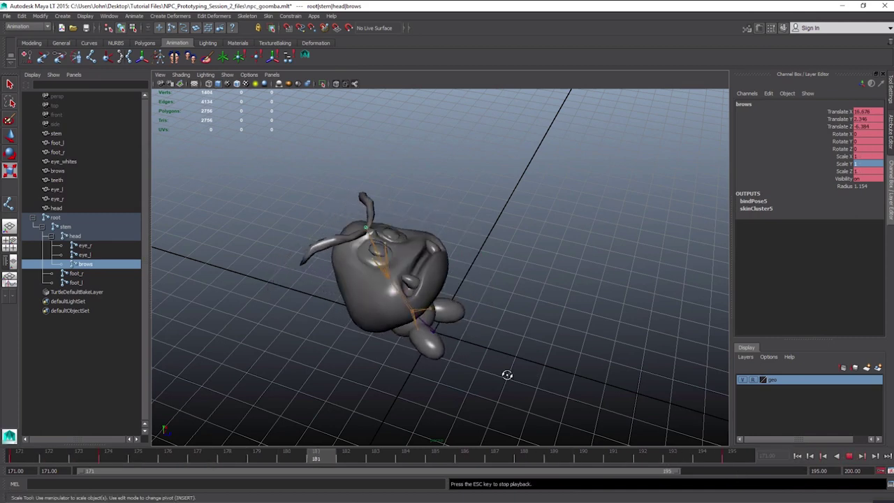
pyautogui.keyDown('alt'); pyautogui.moveTo(507, 373); pyautogui.dragTo(396, 347); pyautogui.keyUp('alt')
pyautogui.press('r')
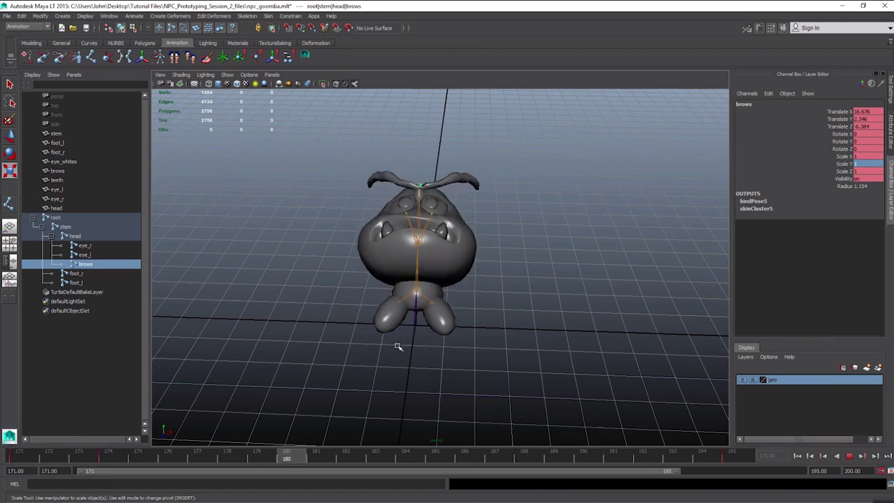
pyautogui.keyDown('alt'); pyautogui.moveTo(396, 346); pyautogui.dragTo(419, 288); pyautogui.keyUp('alt')
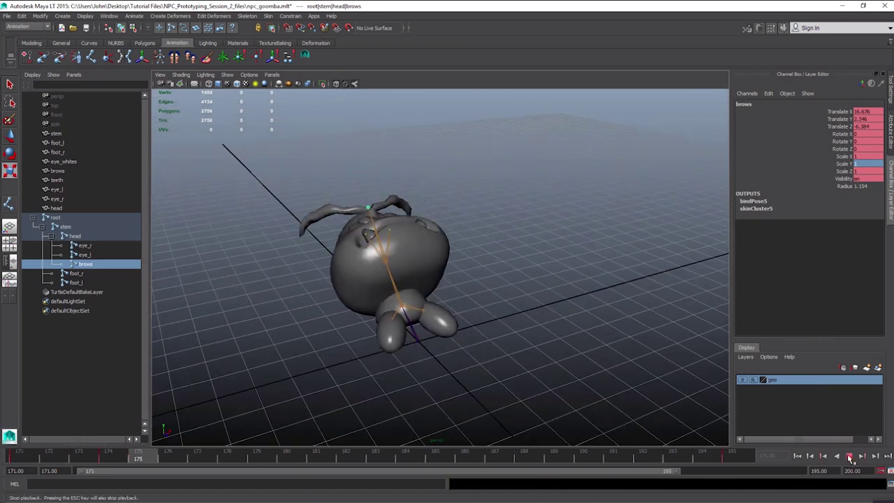
pyautogui.click(850, 458)
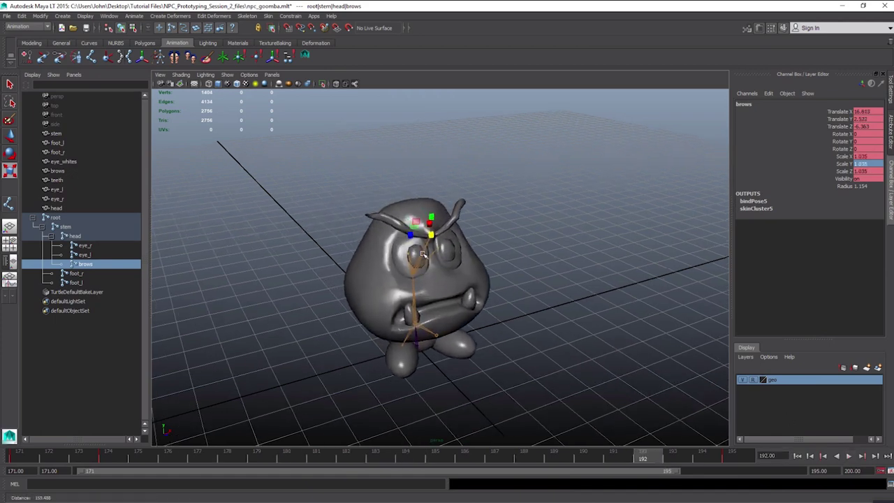
# Select eye_r and eye_l and scale both uniformly to 1.485 at frame 175 so the eyes bulge
pyautogui.click(83, 245)
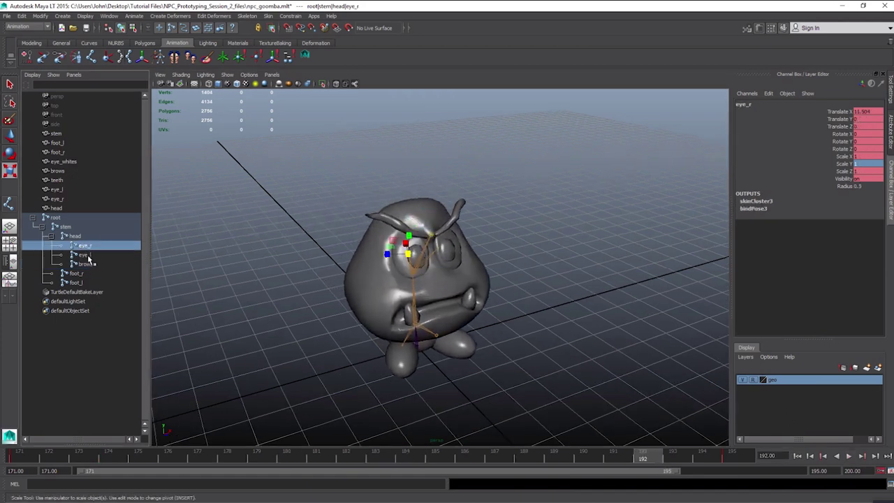
pyautogui.keyDown('shift'); pyautogui.click(85, 255); pyautogui.keyUp('shift')
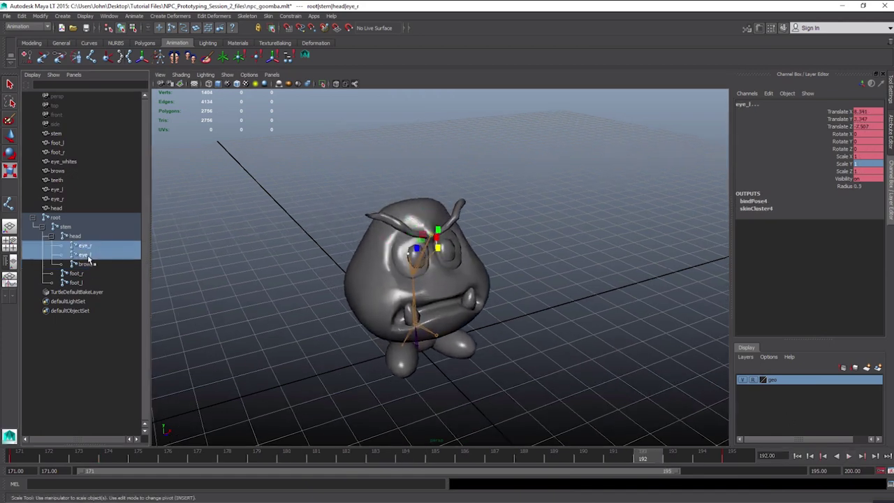
pyautogui.click(135, 461)
pyautogui.keyDown('alt'); pyautogui.moveTo(183, 352); pyautogui.dragTo(284, 375); pyautogui.keyUp('alt')
pyautogui.moveTo(333, 272); pyautogui.dragTo(340, 271)
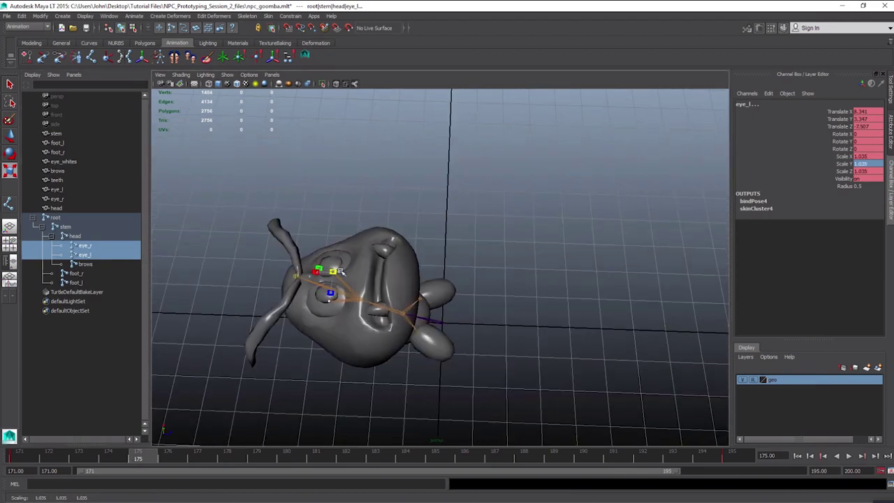
pyautogui.press('w')
pyautogui.keyDown('alt'); pyautogui.moveTo(409, 275); pyautogui.dragTo(308, 280); pyautogui.keyUp('alt')
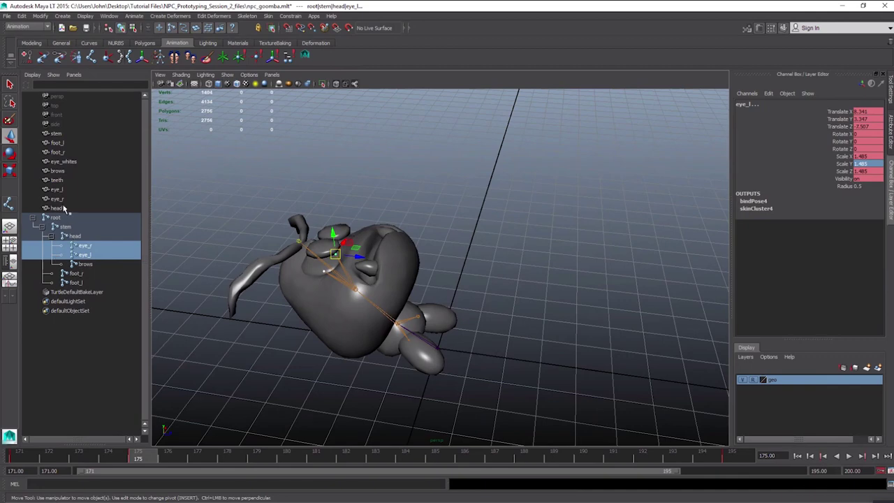
# Deselect the joints and play the animation from frame 171, checking the bulging eyes around frame 174 from different angles
pyautogui.keyDown('alt'); pyautogui.moveTo(343, 307); pyautogui.dragTo(303, 318); pyautogui.keyUp('alt')
pyautogui.click(266, 350)
pyautogui.moveTo(143, 455); pyautogui.dragTo(2, 457)
pyautogui.click(849, 455)
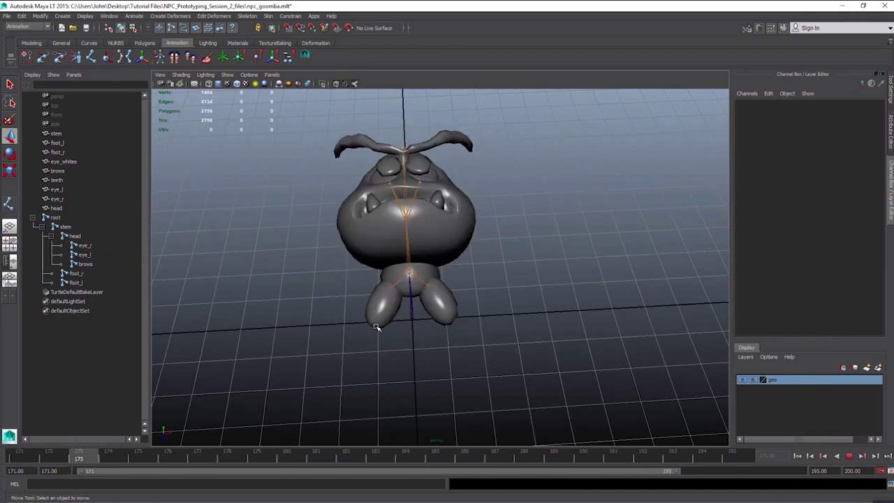
pyautogui.keyDown('alt'); pyautogui.moveTo(419, 335); pyautogui.dragTo(398, 328); pyautogui.keyUp('alt')
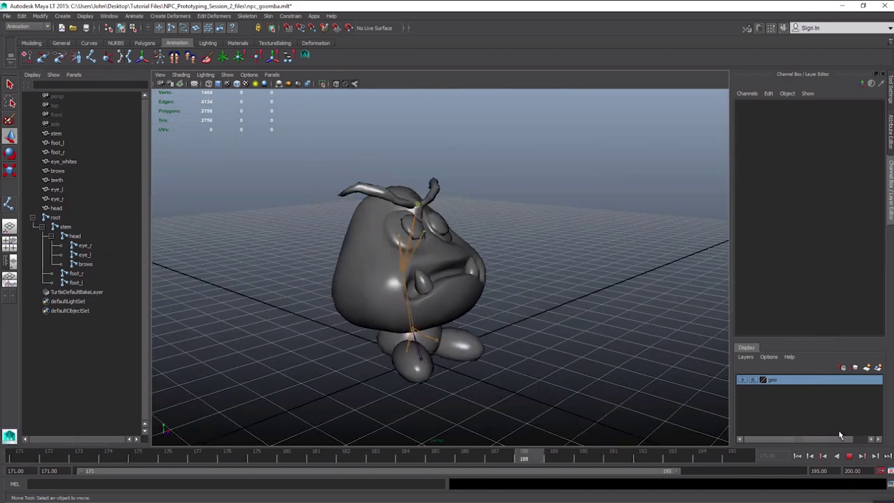
pyautogui.click(122, 461)
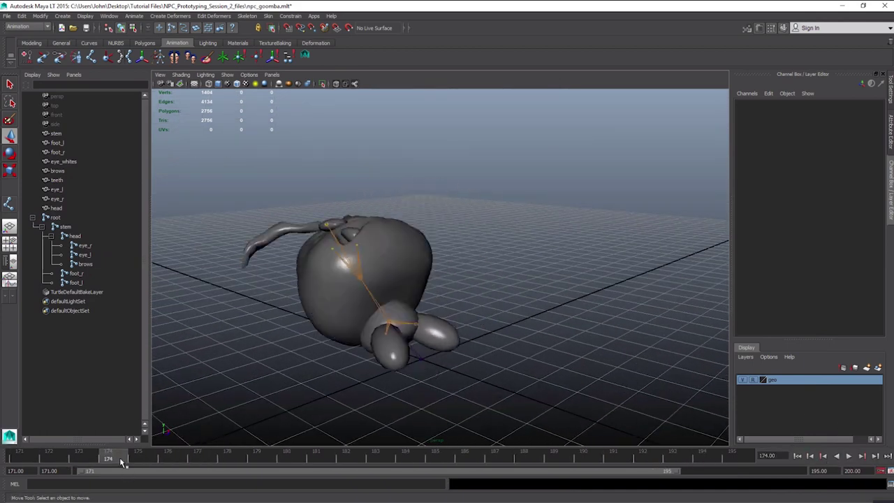
pyautogui.hotkey('alt', 'v')
pyautogui.moveTo(382, 327)
pyautogui.keyDown('alt'); pyautogui.mouseDown()
pyautogui.moveTo(366, 339)
pyautogui.moveTo(379, 366)
pyautogui.moveTo(399, 344)
pyautogui.moveTo(370, 339)
pyautogui.mouseUp(); pyautogui.keyUp('alt')
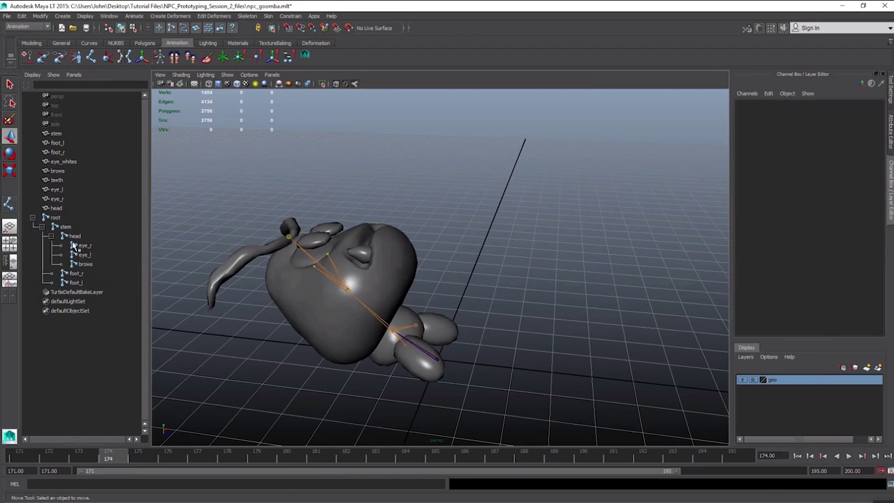
pyautogui.moveTo(309, 296)
pyautogui.keyDown('alt'); pyautogui.mouseDown()
pyautogui.moveTo(349, 273)
pyautogui.moveTo(312, 302)
pyautogui.mouseUp(); pyautogui.keyUp('alt')
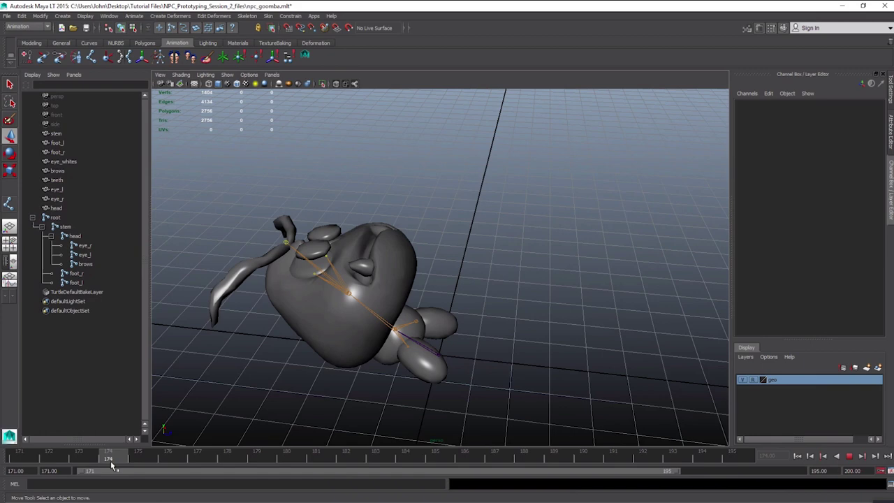
pyautogui.press('Escape')
# Select all joints from root to foot_l, clear the extra keys at frame 175, and save the scene at frame 174
pyautogui.click(55, 217)
pyautogui.keyDown('shift'); pyautogui.click(77, 282); pyautogui.keyUp('shift')
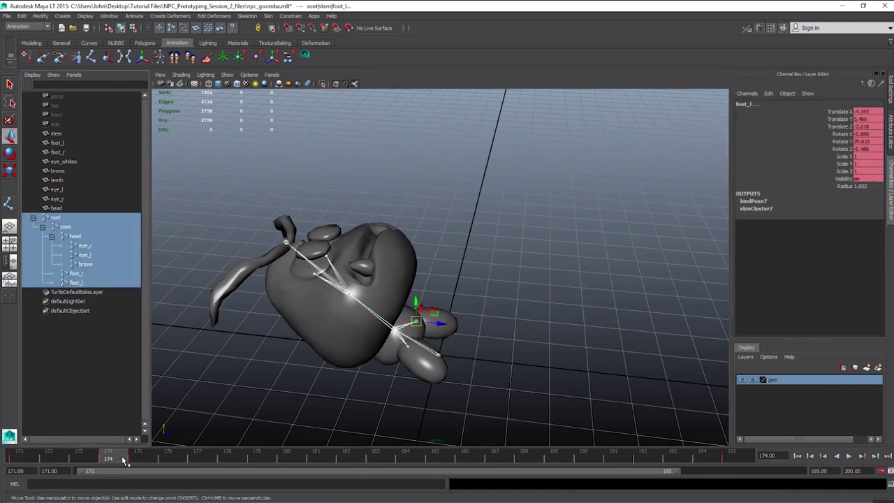
pyautogui.moveTo(123, 460)
pyautogui.mouseDown()
pyautogui.moveTo(138, 458)
pyautogui.moveTo(76, 455)
pyautogui.moveTo(108, 468)
pyautogui.moveTo(706, 460)
pyautogui.mouseUp()
pyautogui.keyDown('shift'); pyautogui.click(138, 459); pyautogui.keyUp('shift')
pyautogui.click(163, 455)
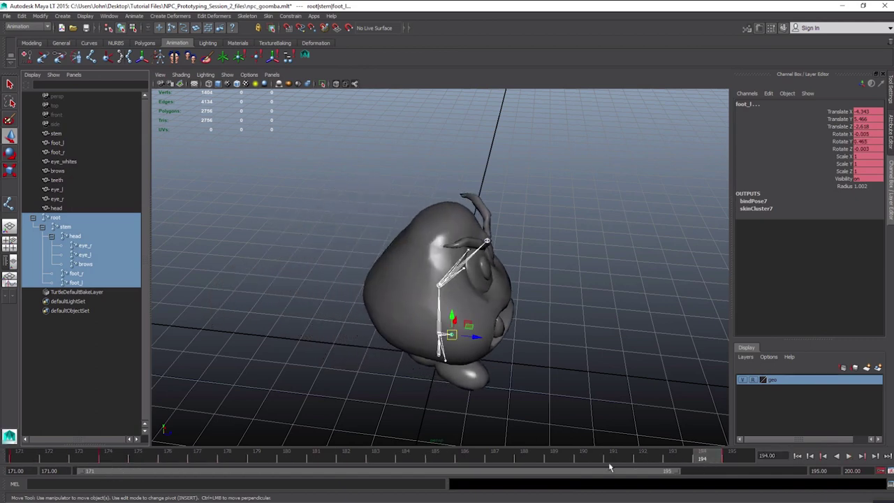
pyautogui.click(107, 453)
pyautogui.hotkey('ctrl', 's')
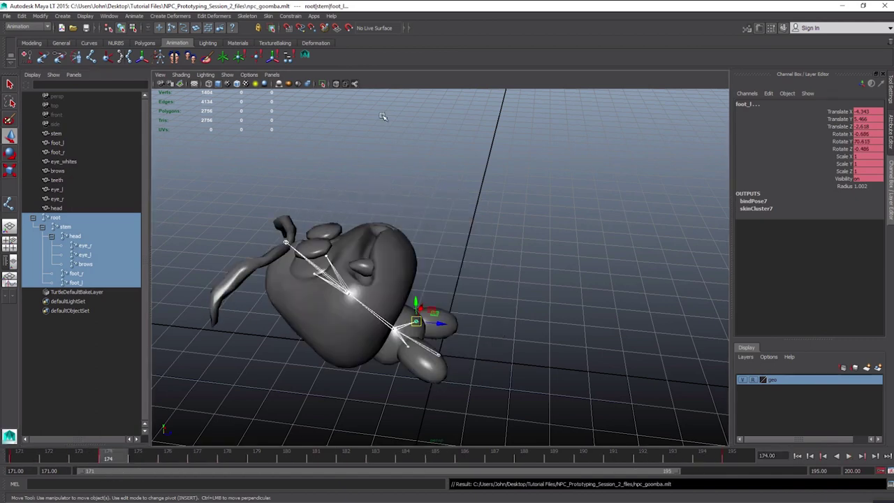
# Play the animation from frame 171 and check the return to the standing pose through frame 195
pyautogui.moveTo(108, 460); pyautogui.dragTo(18, 458)
pyautogui.click(848, 456)
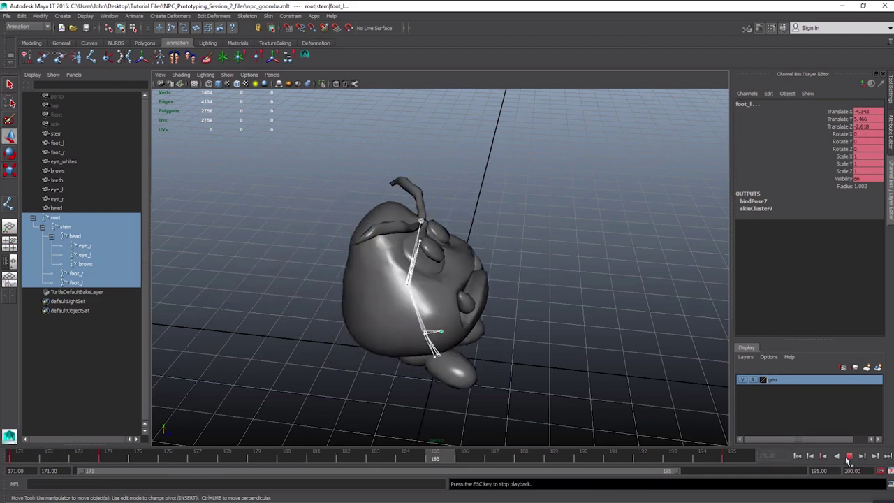
pyautogui.click(848, 456)
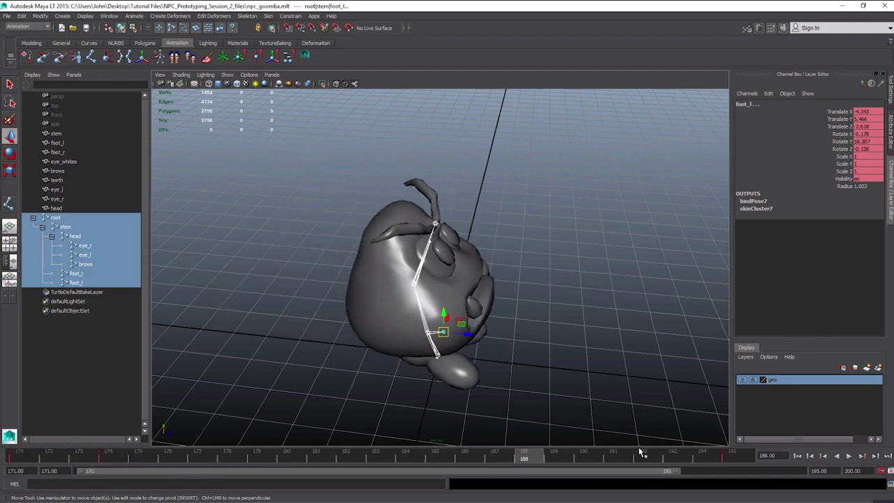
pyautogui.keyDown('alt'); pyautogui.moveTo(473, 409); pyautogui.dragTo(444, 409); pyautogui.keyUp('alt')
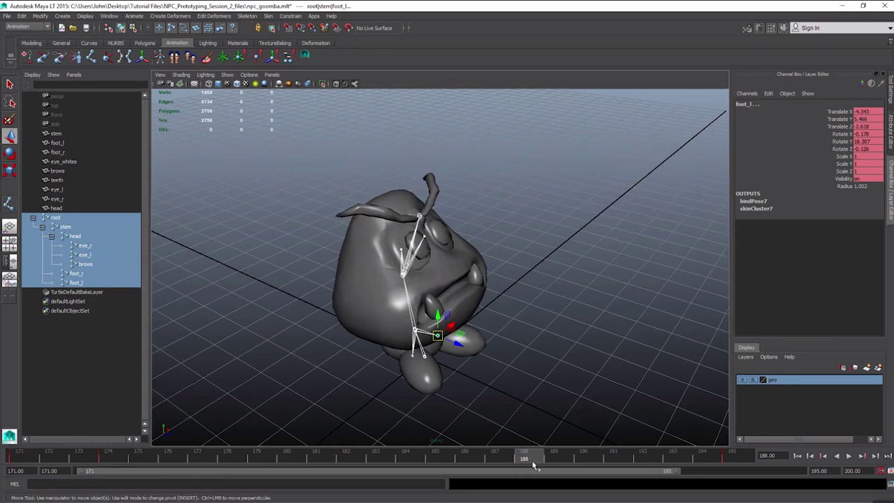
pyautogui.moveTo(532, 465); pyautogui.dragTo(738, 460)
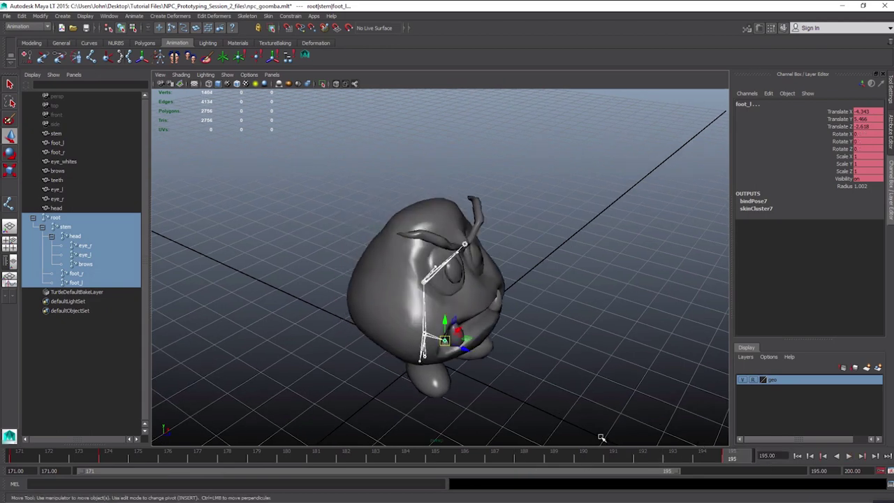
# Set the time range to start at frame 195 and end at frame 220
pyautogui.click(30, 471)
pyautogui.write('195')
pyautogui.press('Return')
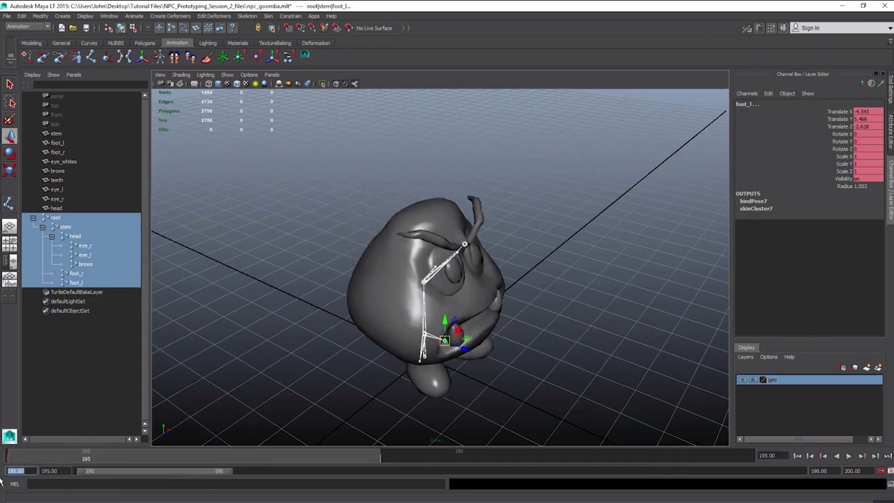
pyautogui.click(818, 471)
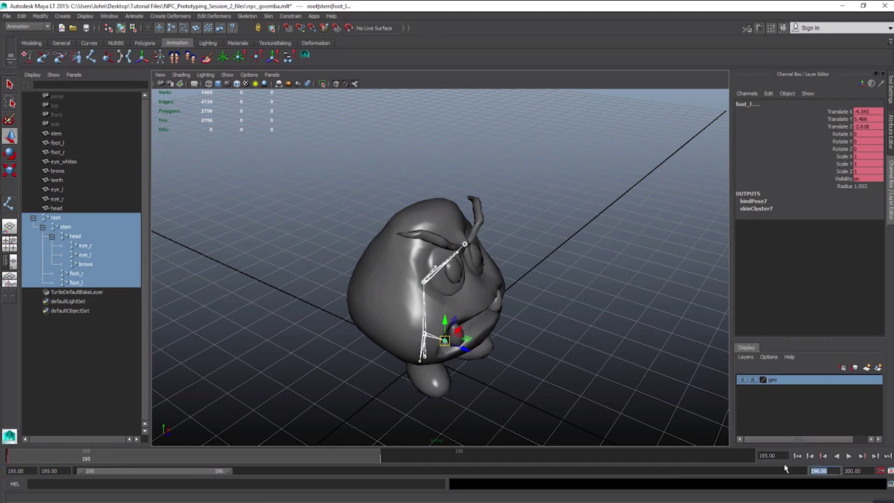
pyautogui.write('220')
pyautogui.press('Return')
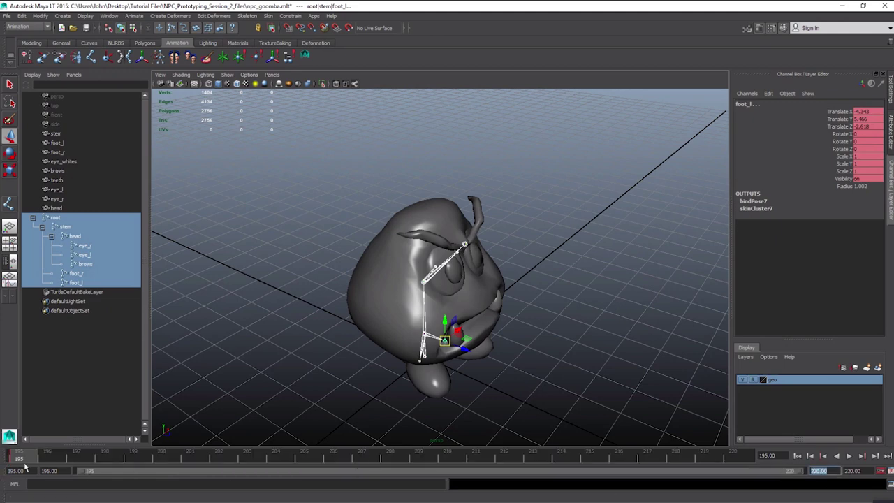
pyautogui.keyDown('alt'); pyautogui.moveTo(230, 386); pyautogui.dragTo(198, 409, button='right'); pyautogui.keyUp('alt')
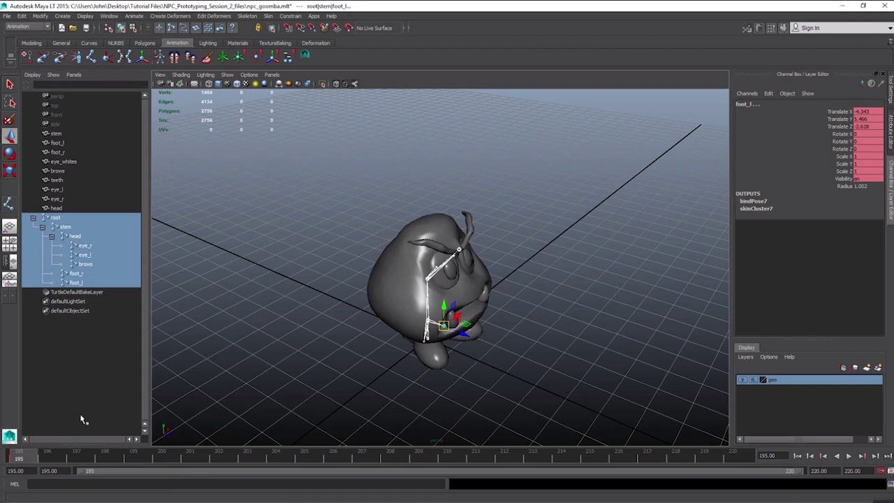
pyautogui.keyDown('alt'); pyautogui.moveTo(268, 318); pyautogui.dragTo(303, 333, button='right'); pyautogui.keyUp('alt')
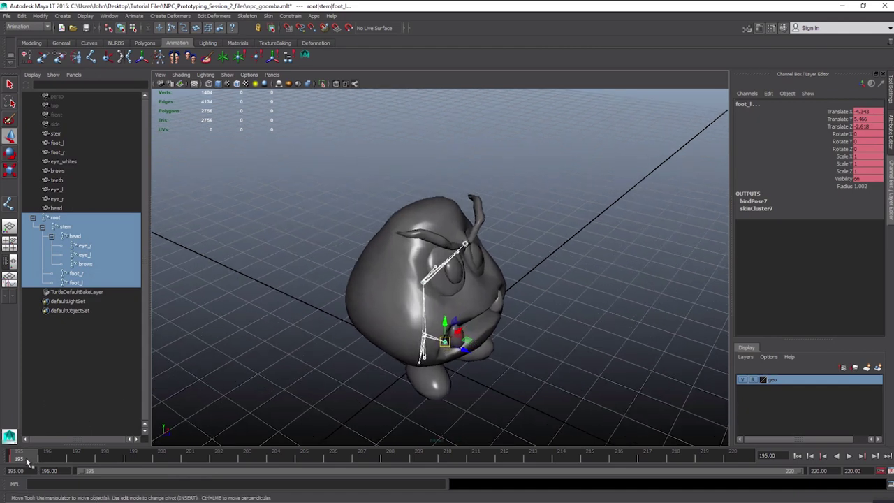
pyautogui.hotkey('alt', 'v')
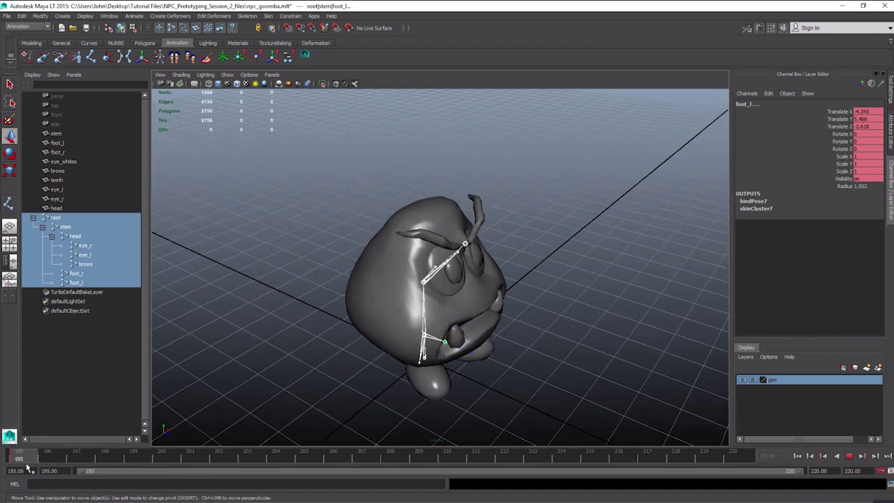
pyautogui.moveTo(27, 463); pyautogui.dragTo(28, 465)
pyautogui.keyDown('alt'); pyautogui.moveTo(356, 309); pyautogui.dragTo(376, 302); pyautogui.keyUp('alt')
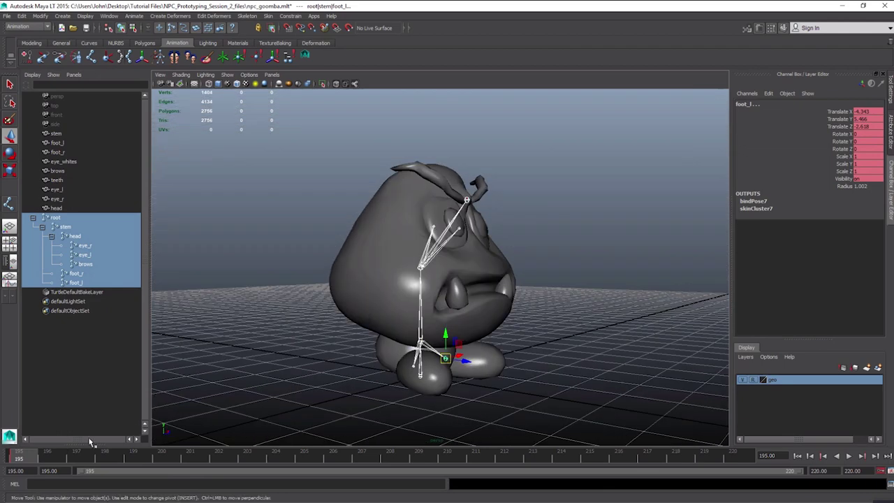
# At frame 199, tip the stem joint backward to about -55.5° in Rotate Y and key its rotation
pyautogui.hotkey('alt', 'v')
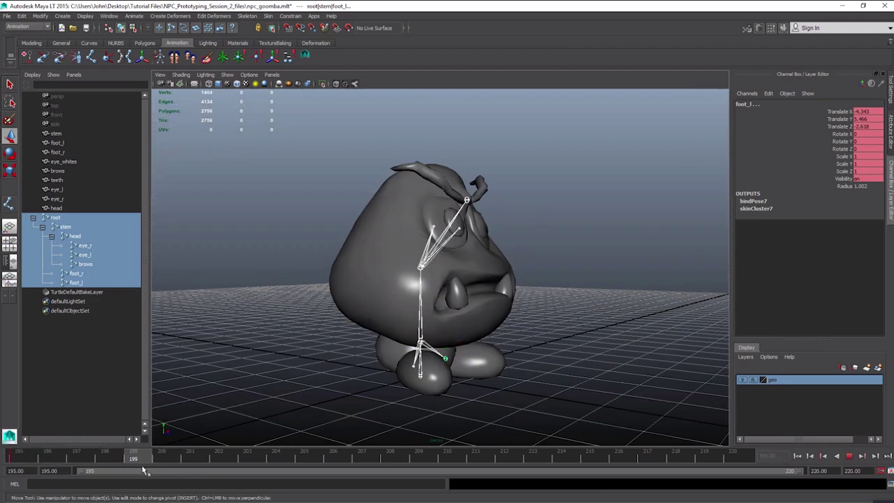
pyautogui.hotkey('alt', 'v')
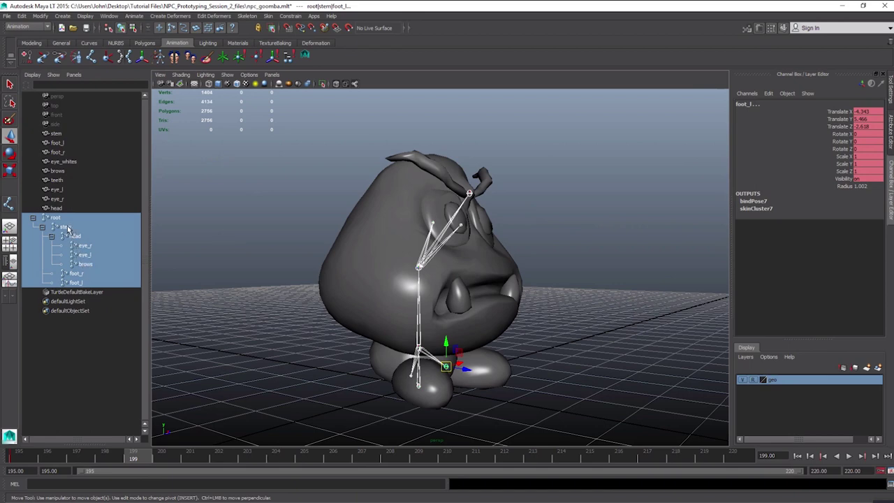
pyautogui.click(65, 226)
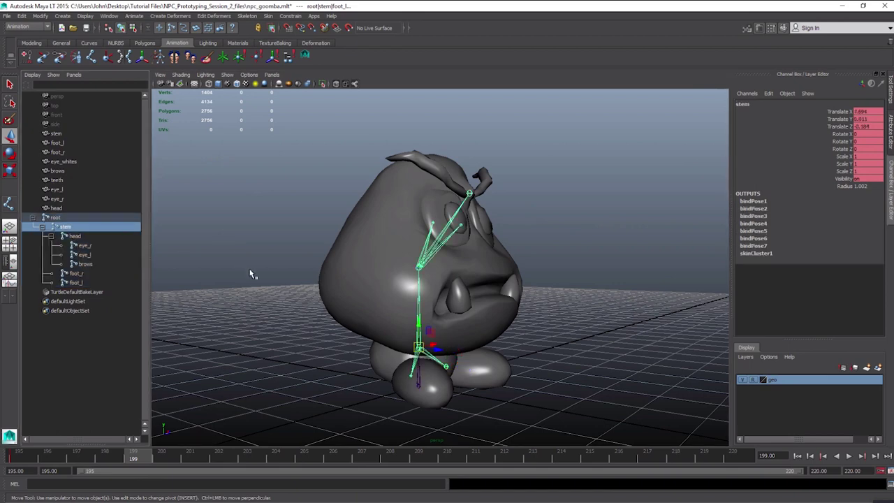
pyautogui.keyDown('alt'); pyautogui.moveTo(253, 274); pyautogui.dragTo(389, 304); pyautogui.keyUp('alt')
pyautogui.press('e')
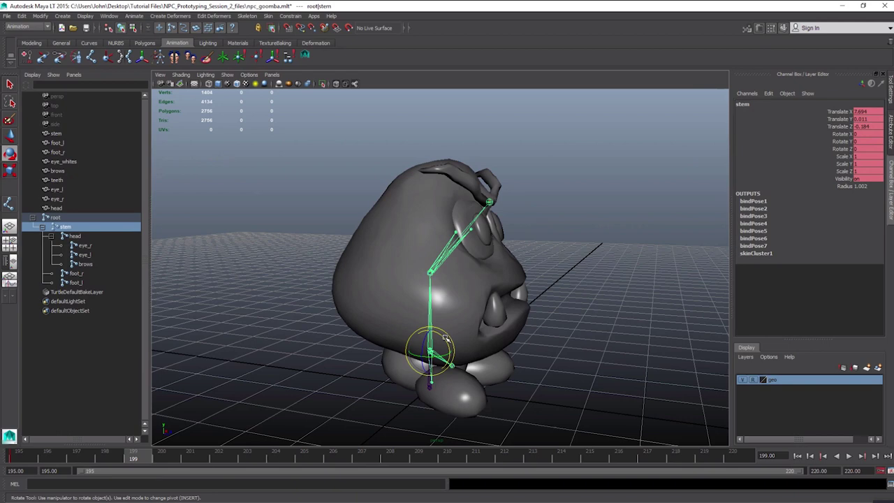
pyautogui.moveTo(445, 338); pyautogui.dragTo(428, 330)
pyautogui.hotkey('shift', 'e')
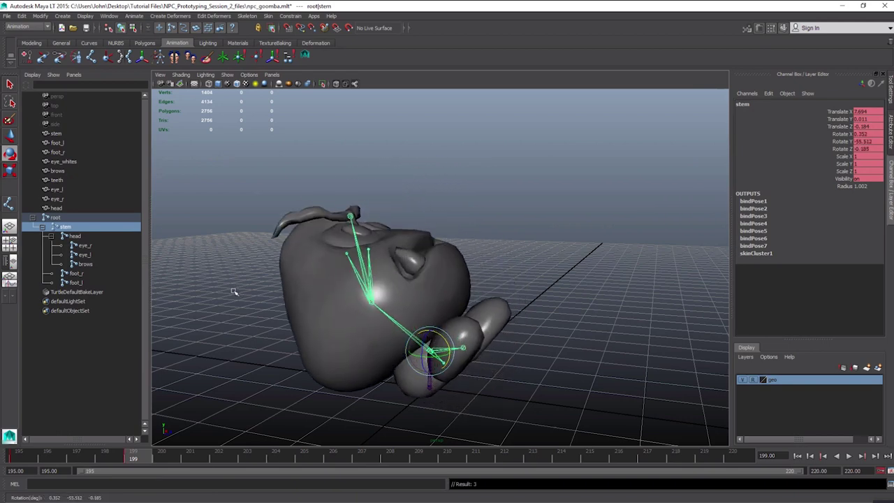
# Raise the stem joint at frame 199 to about 12.5 in Translate X and key its position
pyautogui.click(83, 246)
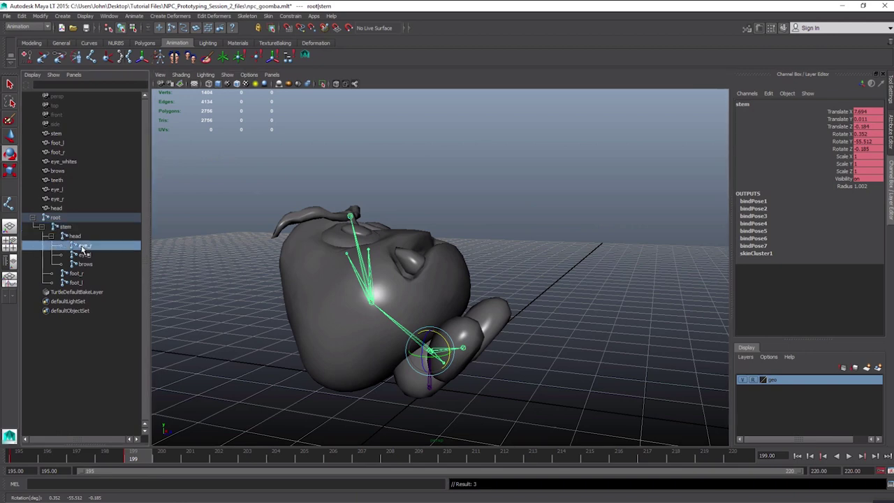
pyautogui.click(66, 226)
pyautogui.press('w')
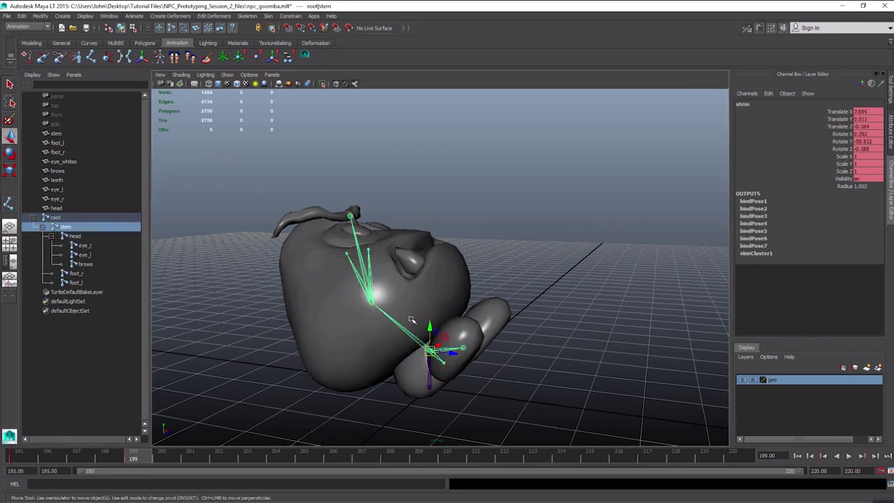
pyautogui.moveTo(432, 331); pyautogui.dragTo(389, 317)
pyautogui.hotkey('shift', 'w')
pyautogui.scroll(1, 325, 300)
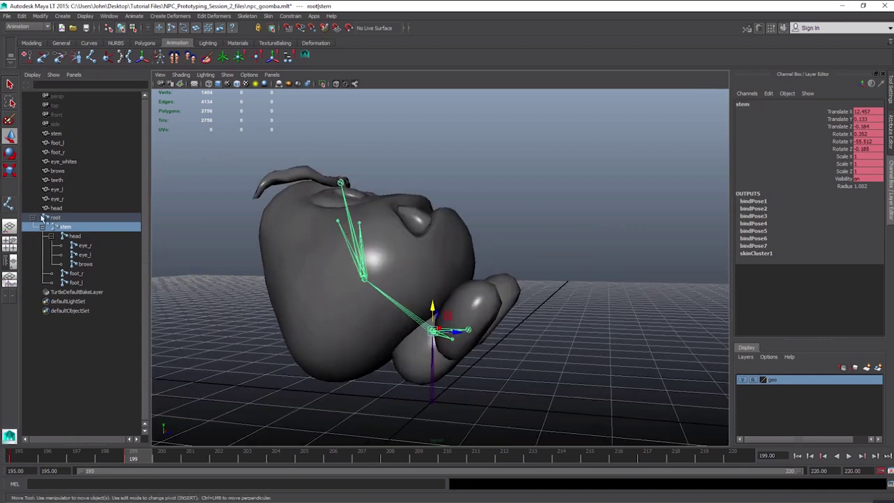
# Rotate the foot_r and foot_l joints at frame 199 so both feet hang downward beneath the stem
pyautogui.click(75, 273)
pyautogui.keyDown('alt'); pyautogui.moveTo(205, 275); pyautogui.dragTo(309, 295); pyautogui.keyUp('alt')
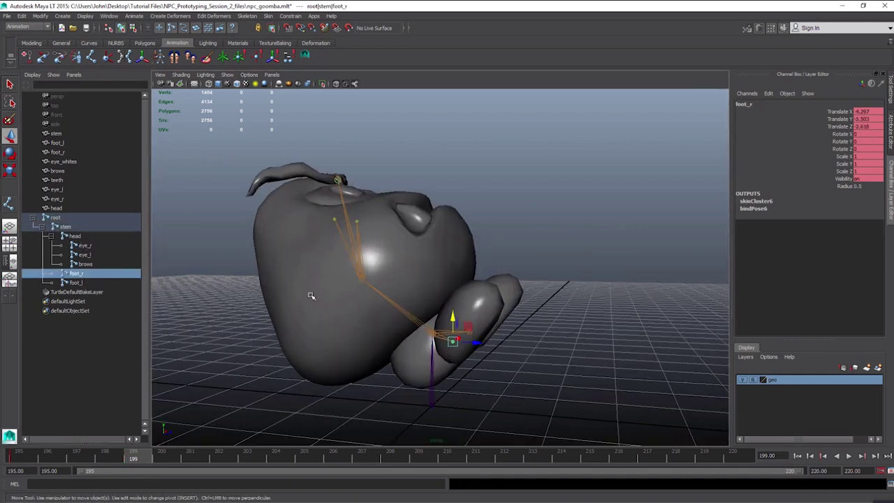
pyautogui.press('e')
pyautogui.moveTo(468, 328); pyautogui.dragTo(403, 358)
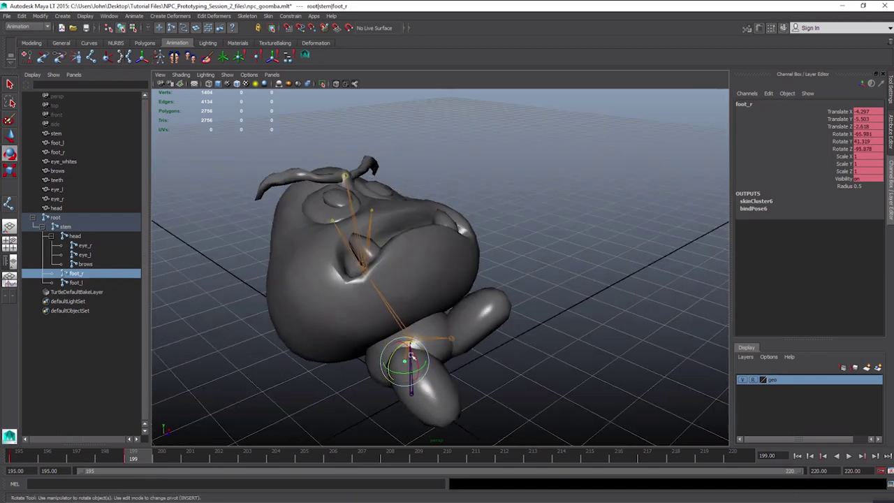
pyautogui.click(451, 339)
pyautogui.moveTo(451, 339)
pyautogui.keyDown('alt'); pyautogui.mouseDown()
pyautogui.moveTo(412, 343)
pyautogui.moveTo(439, 335)
pyautogui.mouseUp(); pyautogui.keyUp('alt')
# Pull the head joint up and away from the stem at frame 199 with a slight tilt, and key its position
pyautogui.click(75, 236)
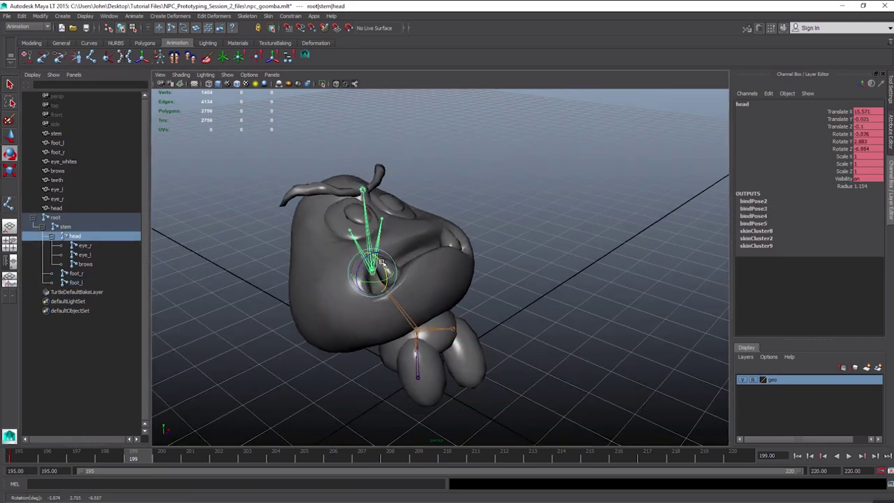
pyautogui.press('w')
pyautogui.moveTo(381, 263); pyautogui.dragTo(379, 265)
pyautogui.moveTo(379, 266)
pyautogui.keyDown('alt'); pyautogui.mouseDown()
pyautogui.moveTo(395, 268)
pyautogui.moveTo(385, 259)
pyautogui.moveTo(395, 271)
pyautogui.mouseUp(); pyautogui.keyUp('alt')
pyautogui.press('e')
pyautogui.press('w')
pyautogui.hotkey('shift', 'w')
pyautogui.moveTo(138, 457)
pyautogui.mouseDown()
pyautogui.moveTo(2, 457)
pyautogui.moveTo(165, 456)
pyautogui.moveTo(134, 458)
pyautogui.mouseUp()
pyautogui.keyDown('alt'); pyautogui.moveTo(377, 294); pyautogui.dragTo(364, 268); pyautogui.keyUp('alt')
pyautogui.moveTo(393, 237); pyautogui.dragTo(388, 233)
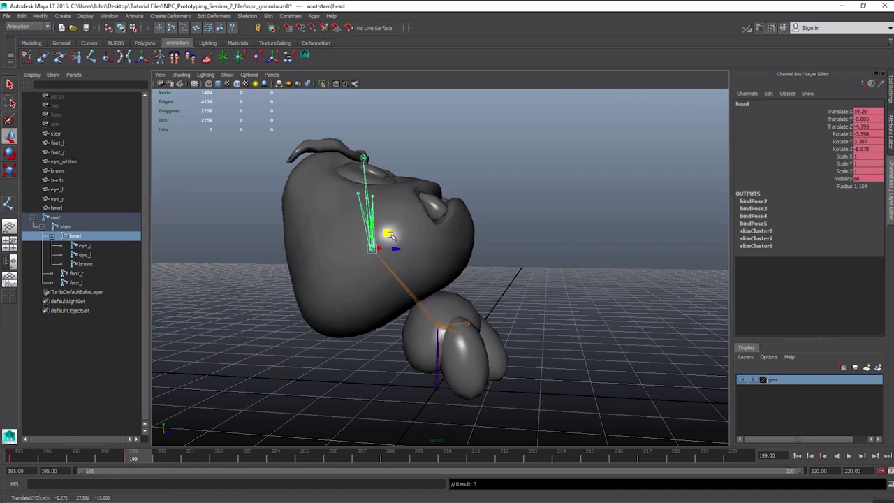
# Lift the stem joint at frame 199 to about 19.7 in Translate X and check the leap from frame 195
pyautogui.click(65, 227)
pyautogui.moveTo(438, 299)
pyautogui.mouseDown()
pyautogui.moveTo(448, 298)
pyautogui.moveTo(437, 293)
pyautogui.mouseUp()
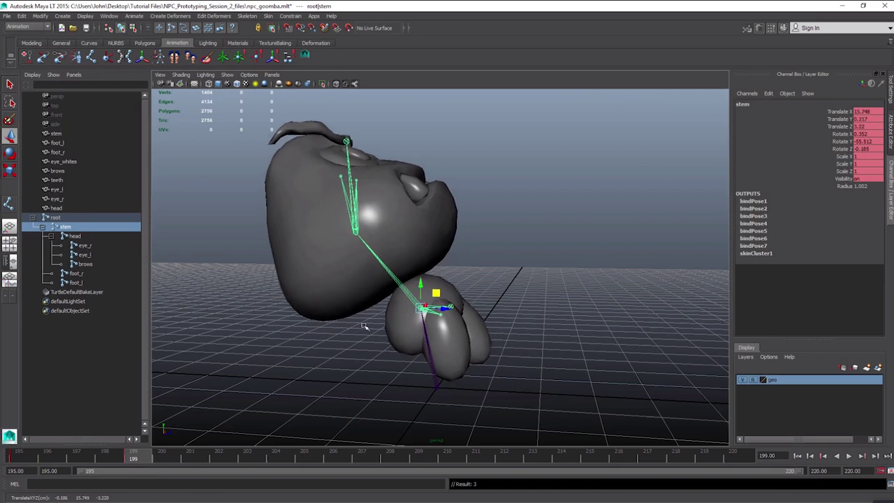
pyautogui.keyDown('alt'); pyautogui.moveTo(352, 360); pyautogui.dragTo(433, 274); pyautogui.keyUp('alt')
pyautogui.keyDown('alt'); pyautogui.moveTo(398, 356); pyautogui.dragTo(435, 335); pyautogui.keyUp('alt')
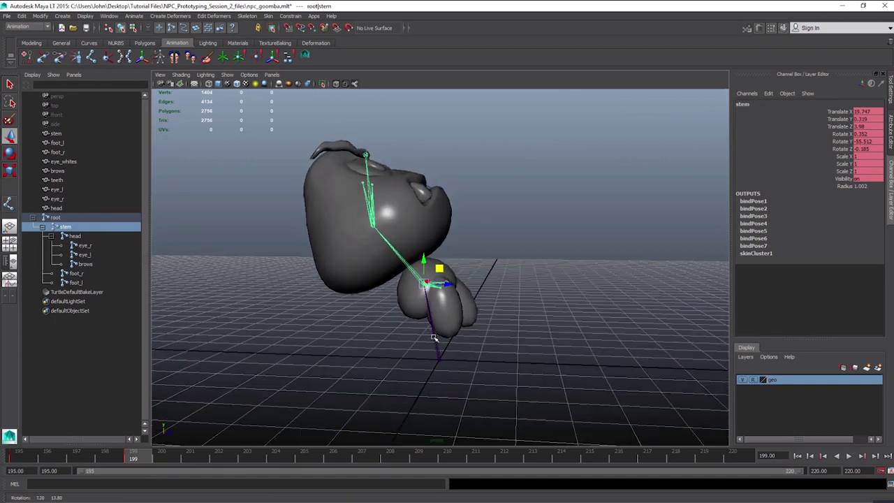
pyautogui.hotkey('alt', 'v')
pyautogui.moveTo(2, 448)
pyautogui.mouseDown()
pyautogui.moveTo(304, 464)
pyautogui.moveTo(11, 455)
pyautogui.mouseUp()
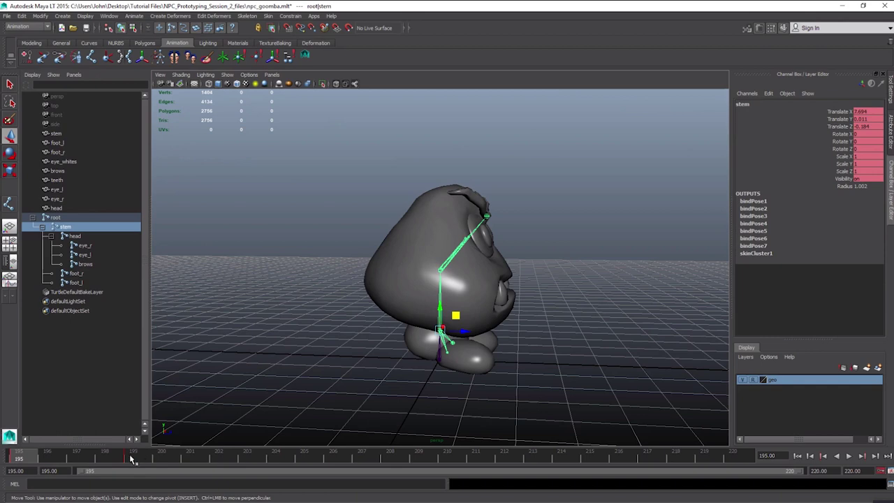
# Shift the head joint toward the goomba's front at frame 199, to about 17.7 in Translate X
pyautogui.click(132, 458)
pyautogui.keyDown('alt'); pyautogui.moveTo(305, 359); pyautogui.dragTo(386, 271); pyautogui.keyUp('alt')
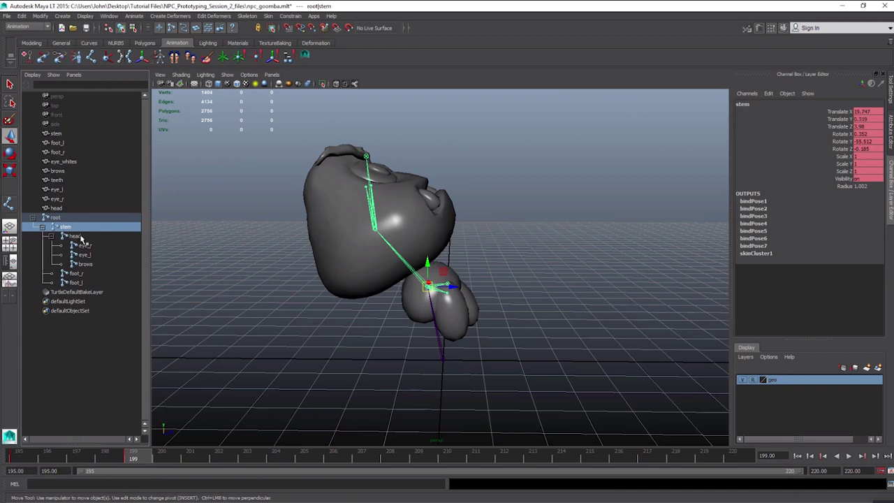
pyautogui.keyDown('alt'); pyautogui.moveTo(358, 247); pyautogui.dragTo(398, 253); pyautogui.keyUp('alt')
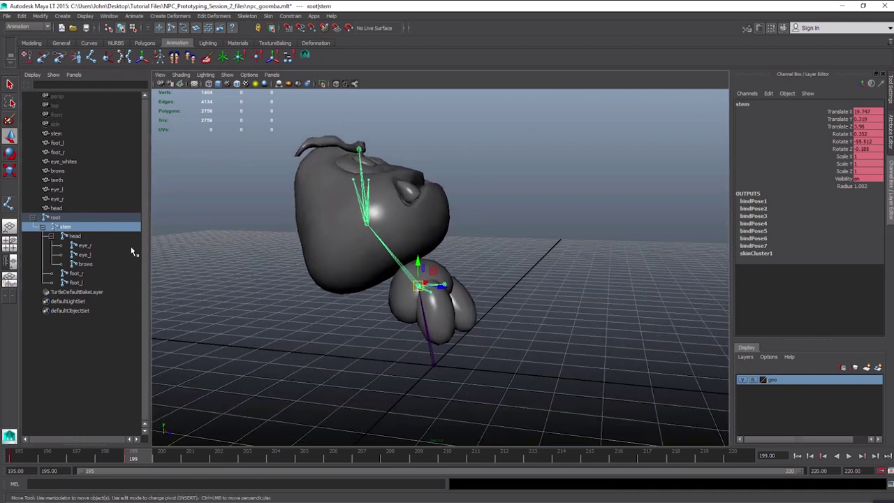
pyautogui.click(73, 238)
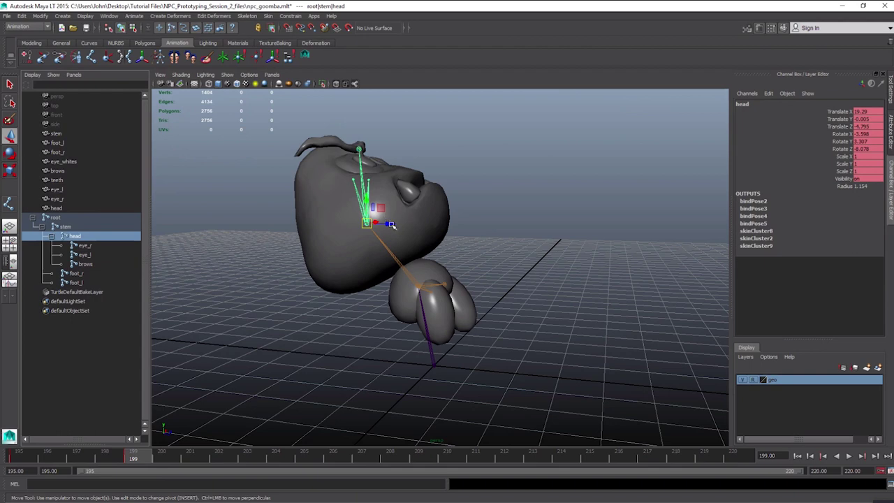
pyautogui.moveTo(392, 225); pyautogui.dragTo(411, 225)
pyautogui.keyDown('alt'); pyautogui.moveTo(412, 250); pyautogui.dragTo(396, 254, button='right'); pyautogui.keyUp('alt')
pyautogui.keyDown('alt'); pyautogui.moveTo(395, 253); pyautogui.dragTo(275, 318); pyautogui.keyUp('alt')
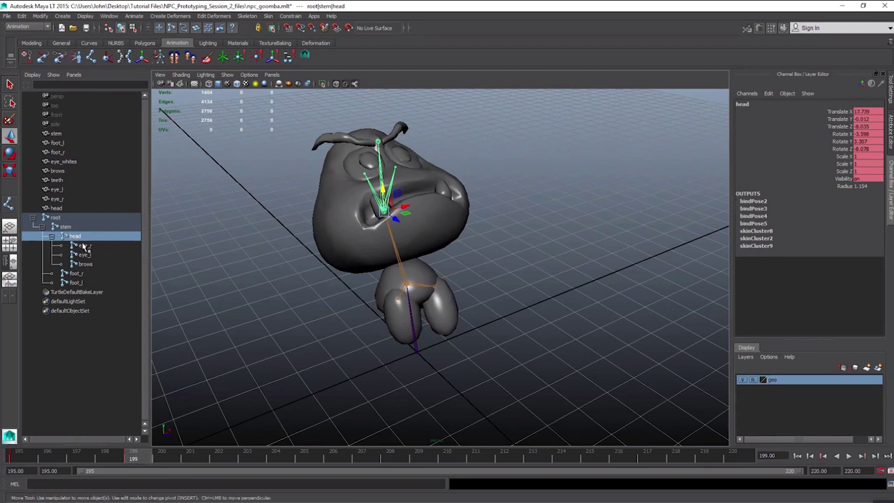
# Move the stem joint slightly higher and farther back at frame 199, to about 21 in Translate X
pyautogui.click(74, 274)
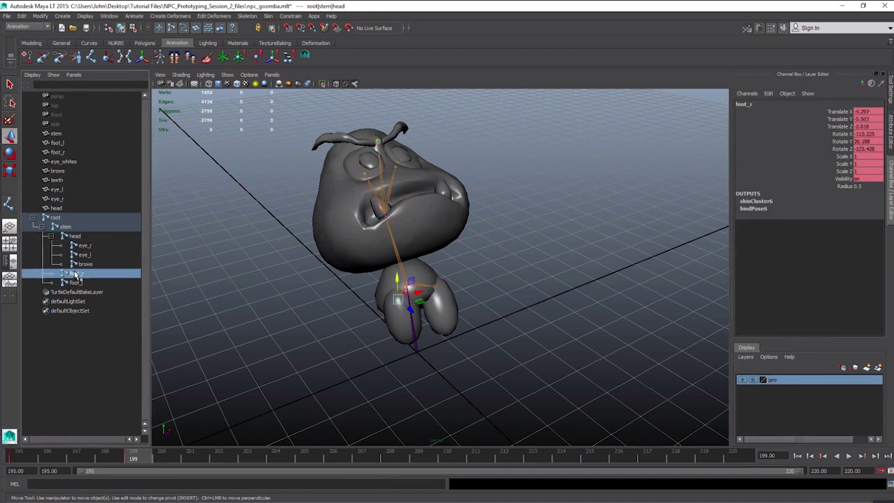
pyautogui.click(75, 237)
pyautogui.keyDown('alt'); pyautogui.moveTo(290, 244); pyautogui.dragTo(331, 278); pyautogui.keyUp('alt')
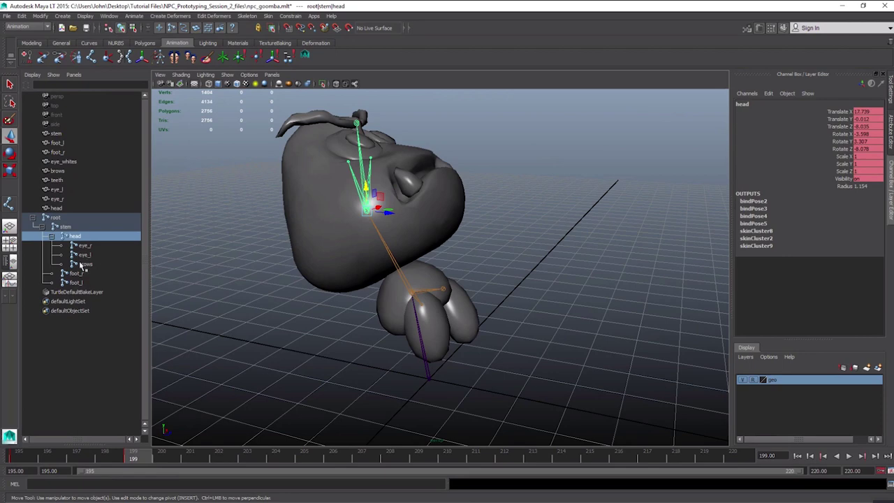
pyautogui.click(65, 227)
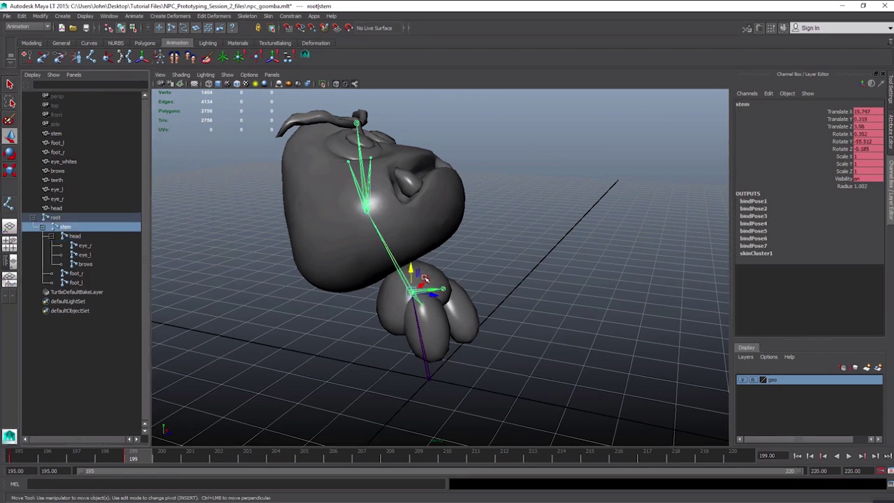
pyautogui.moveTo(424, 279)
pyautogui.mouseDown()
pyautogui.moveTo(421, 325)
pyautogui.moveTo(418, 272)
pyautogui.mouseUp()
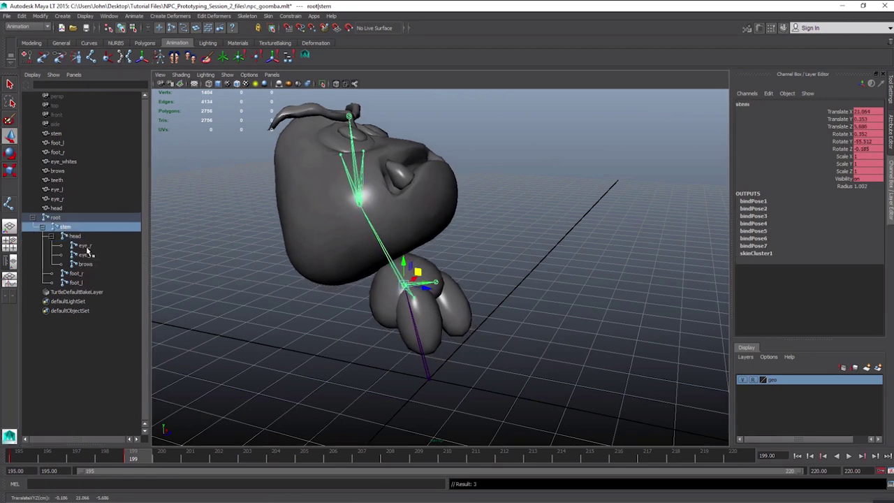
# Move the foot_r and foot_l joints together down and away from the stem at frame 199
pyautogui.click(86, 274)
pyautogui.keyDown('shift'); pyautogui.click(84, 283); pyautogui.keyUp('shift')
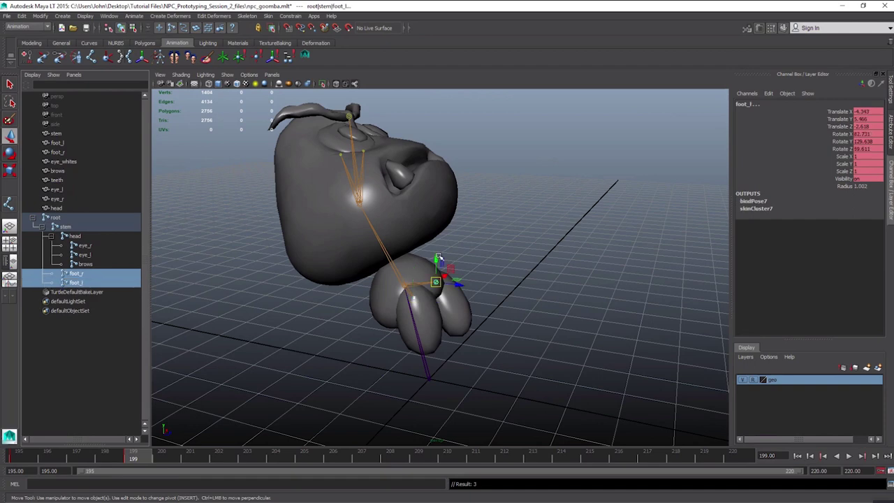
pyautogui.moveTo(450, 268); pyautogui.dragTo(426, 286)
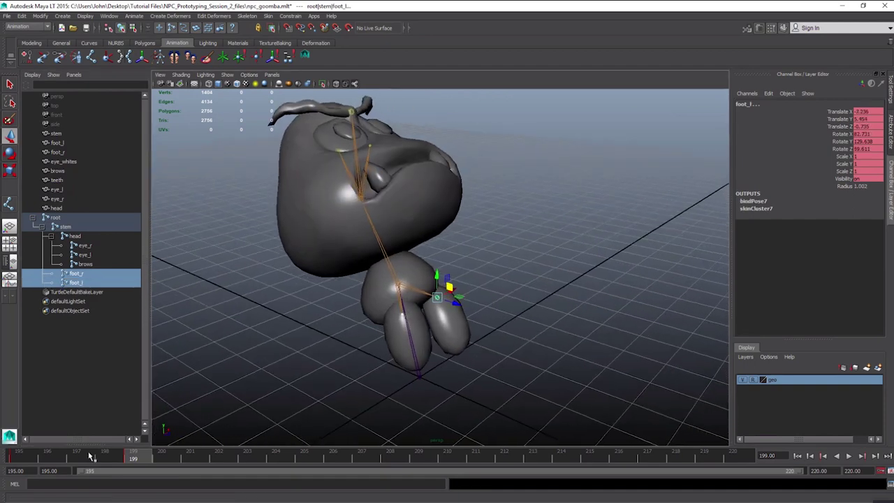
# At frame 206, pitch the stem joint forward to about 41° in Rotate Y and move it ahead of the root, to about 19.9 in Translate X
pyautogui.moveTo(134, 452); pyautogui.dragTo(1, 454)
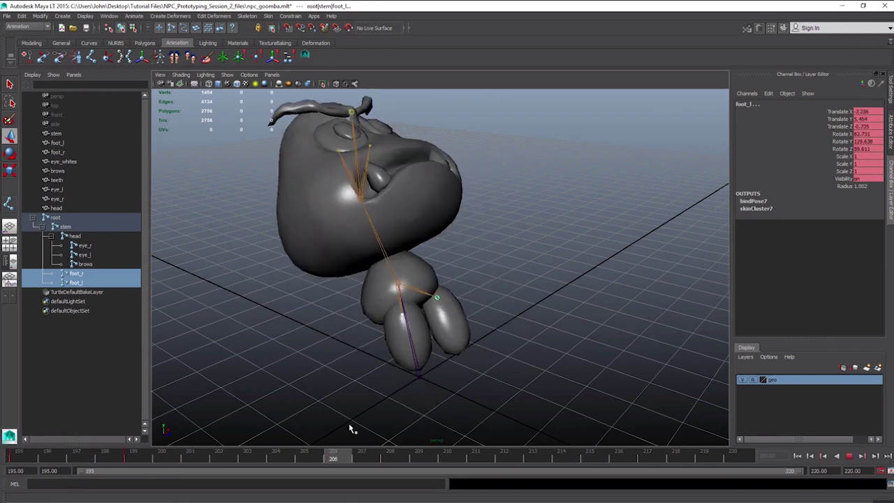
pyautogui.hotkey('alt', 'v')
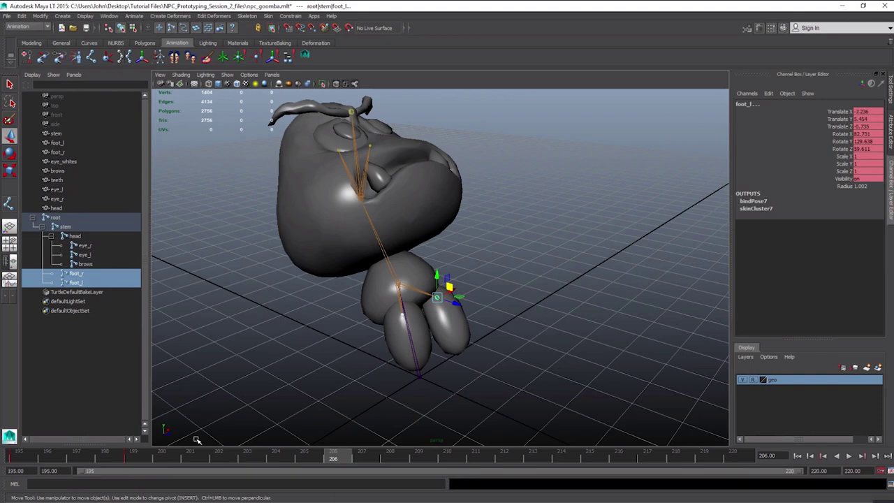
pyautogui.keyDown('alt'); pyautogui.moveTo(276, 352); pyautogui.dragTo(178, 298); pyautogui.keyUp('alt')
pyautogui.click(64, 226)
pyautogui.keyDown('alt'); pyautogui.moveTo(319, 284); pyautogui.dragTo(349, 278); pyautogui.keyUp('alt')
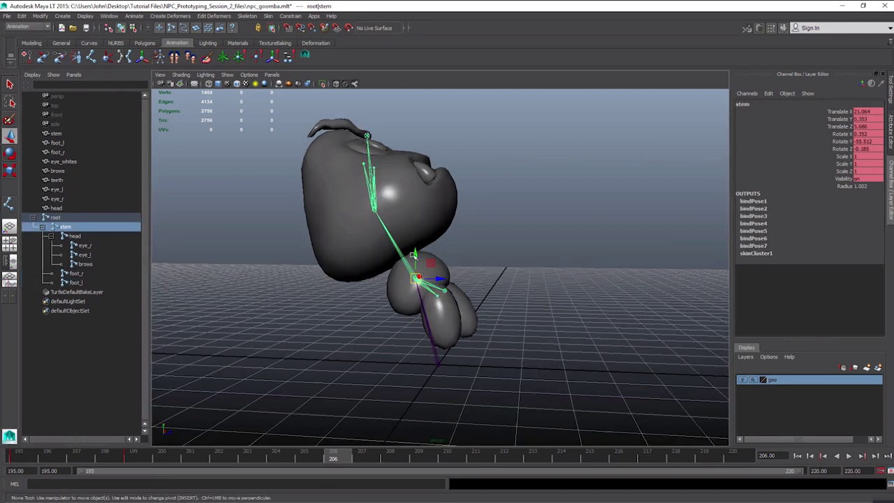
pyautogui.press('e')
pyautogui.moveTo(431, 266); pyautogui.dragTo(483, 431)
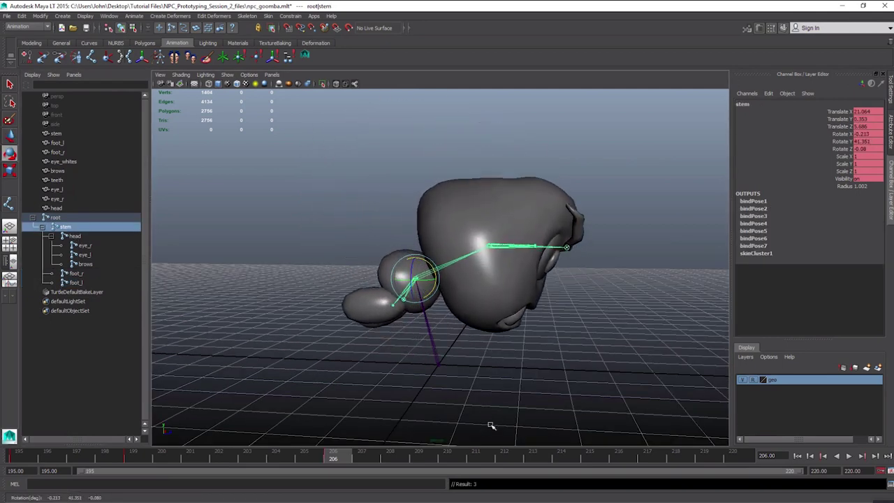
pyautogui.press('w')
pyautogui.moveTo(433, 266); pyautogui.dragTo(482, 270)
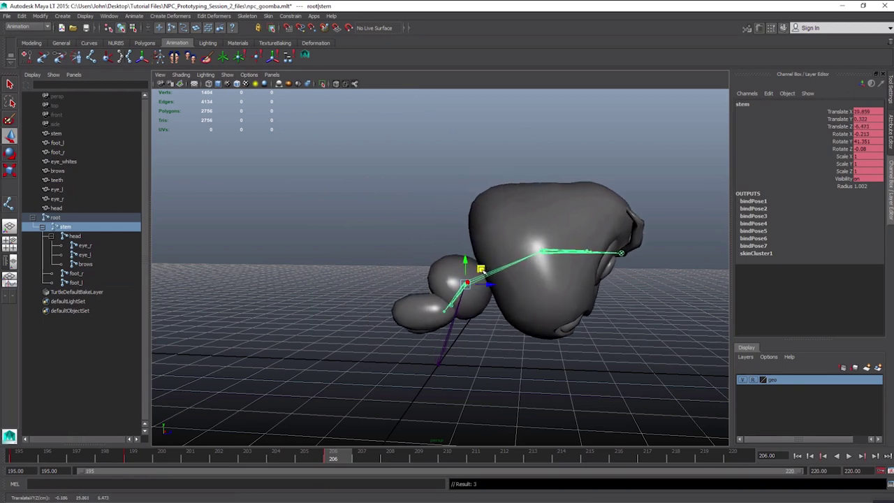
pyautogui.keyDown('alt'); pyautogui.moveTo(441, 331); pyautogui.dragTo(201, 256); pyautogui.keyUp('alt')
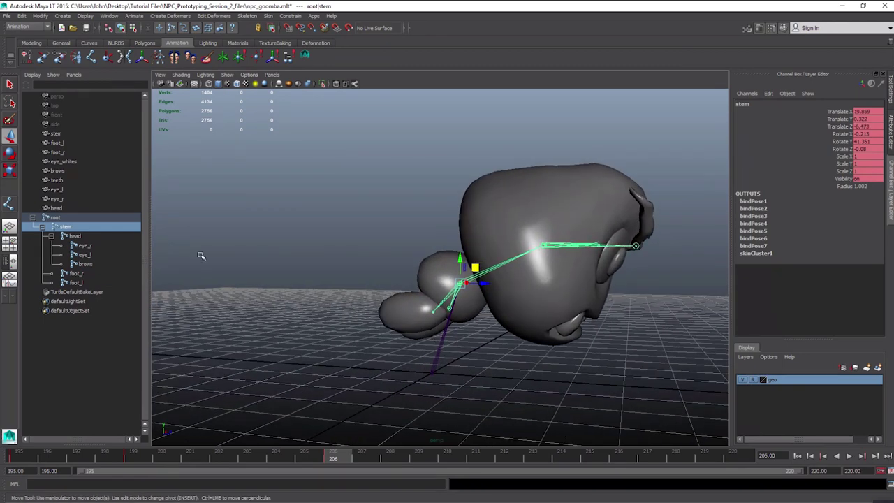
# Lower the head joint relative to the stem at frame 206
pyautogui.click(79, 236)
pyautogui.moveTo(544, 229); pyautogui.dragTo(564, 255)
pyautogui.hotkey('ctrl', 'z')
# Rotate the foot_r joint at frame 206 so the foot points downward, to about -105.5° in Rotate X, and key it
pyautogui.click(85, 274)
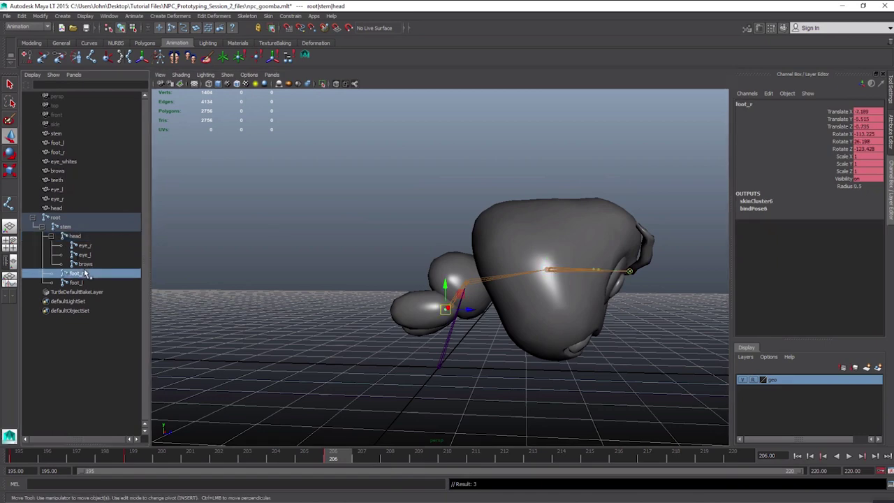
pyautogui.press('e')
pyautogui.moveTo(463, 321); pyautogui.dragTo(2, 298)
pyautogui.press('s')
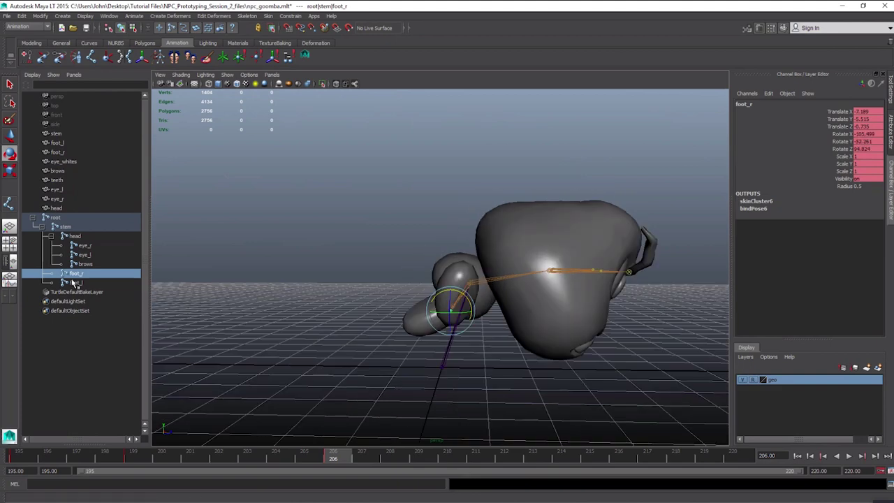
# Rotate the foot_l joint to match at frame 206, to about 100.7°, 233.2° and 245.1°, and scrub frames 195 to 206
pyautogui.click(75, 282)
pyautogui.keyDown('alt'); pyautogui.moveTo(412, 290); pyautogui.dragTo(84, 289); pyautogui.keyUp('alt')
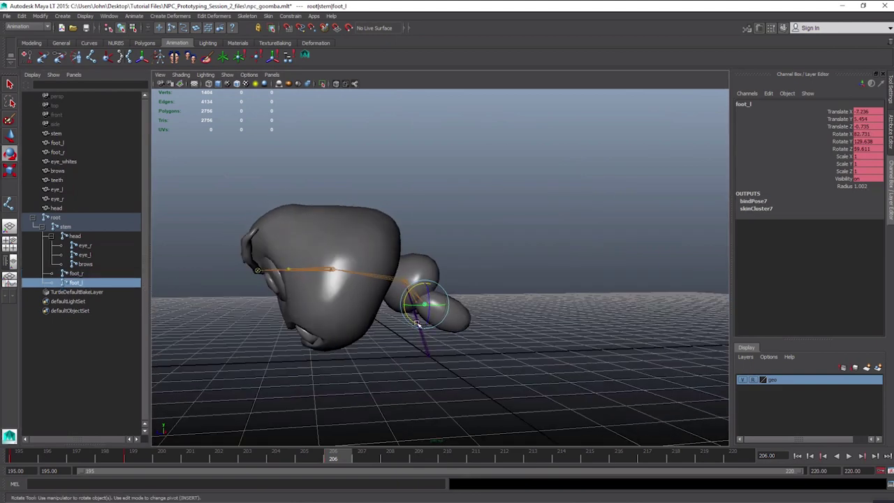
pyautogui.moveTo(417, 324); pyautogui.dragTo(340, 236)
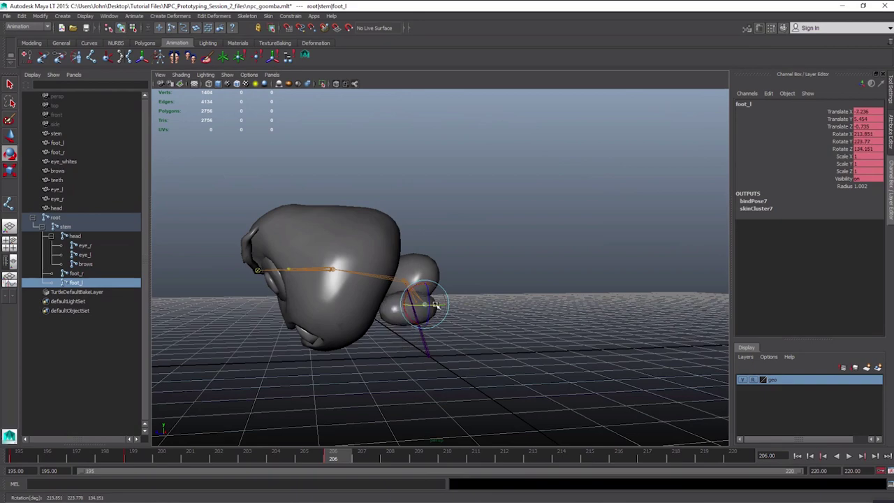
pyautogui.moveTo(427, 293); pyautogui.dragTo(412, 322)
pyautogui.keyDown('alt'); pyautogui.moveTo(349, 304); pyautogui.dragTo(424, 299); pyautogui.keyUp('alt')
pyautogui.keyDown('alt'); pyautogui.moveTo(321, 325); pyautogui.dragTo(475, 328); pyautogui.keyUp('alt')
pyautogui.moveTo(238, 455); pyautogui.dragTo(205, 455)
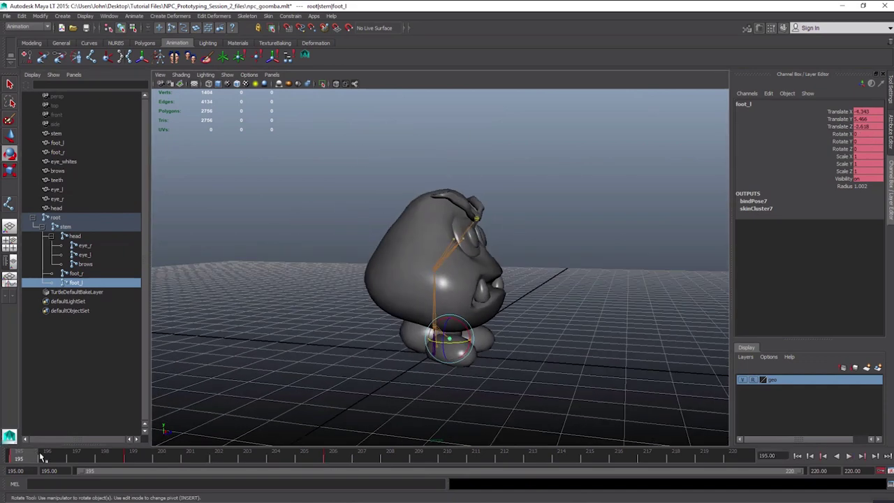
pyautogui.moveTo(19, 457); pyautogui.dragTo(326, 475)
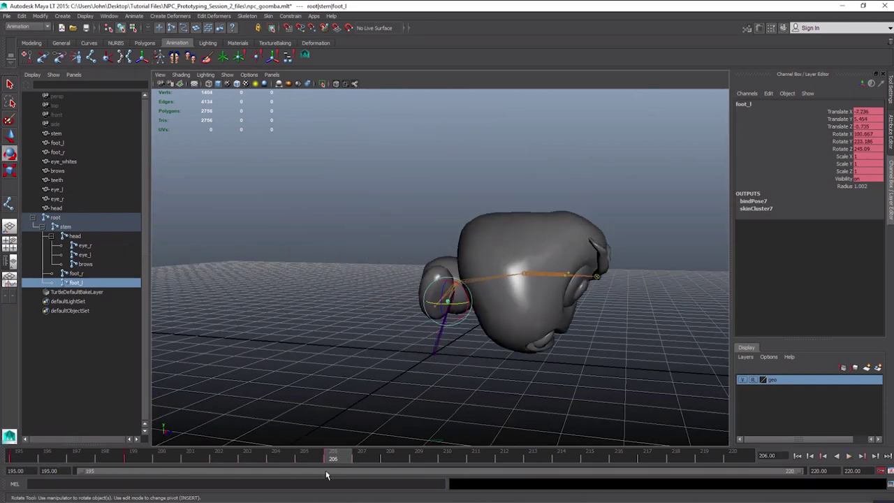
# Move the stem joint farther forward at frame 206, to about -11.2 in Translate Z, and play the lunge
pyautogui.keyDown('alt'); pyautogui.moveTo(355, 374); pyautogui.dragTo(367, 373); pyautogui.keyUp('alt')
pyautogui.click(66, 227)
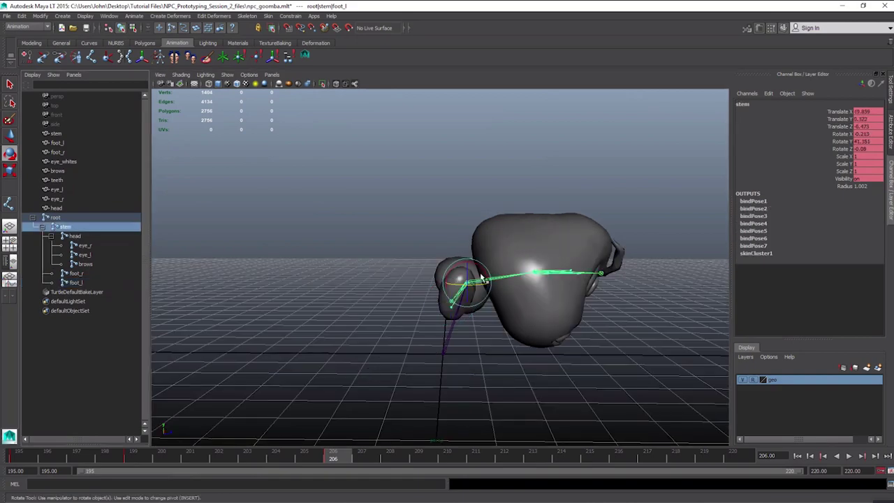
pyautogui.keyDown('alt'); pyautogui.moveTo(482, 321); pyautogui.dragTo(502, 325); pyautogui.keyUp('alt')
pyautogui.keyDown('alt'); pyautogui.moveTo(503, 325); pyautogui.dragTo(493, 328, button='right'); pyautogui.keyUp('alt')
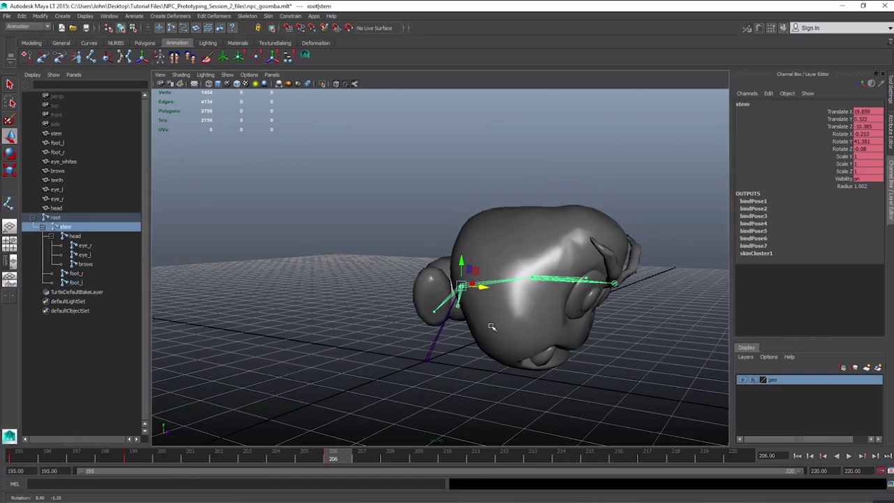
pyautogui.keyDown('alt'); pyautogui.moveTo(435, 342); pyautogui.dragTo(472, 345); pyautogui.keyUp('alt')
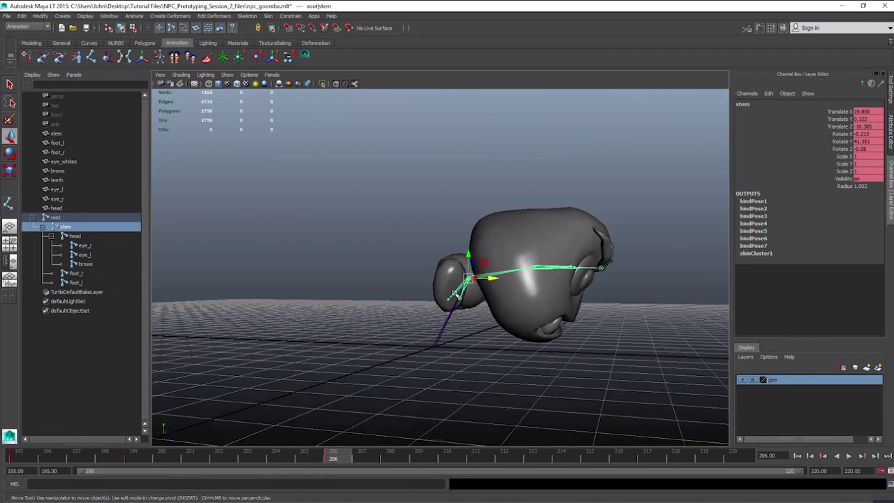
pyautogui.keyDown('alt'); pyautogui.moveTo(601, 242); pyautogui.dragTo(670, 200, button='right'); pyautogui.keyUp('alt')
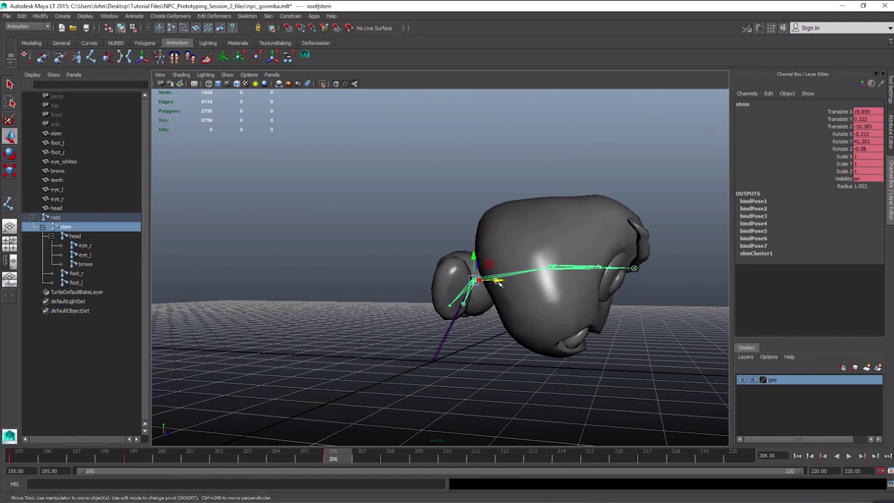
pyautogui.hotkey('alt', 'v')
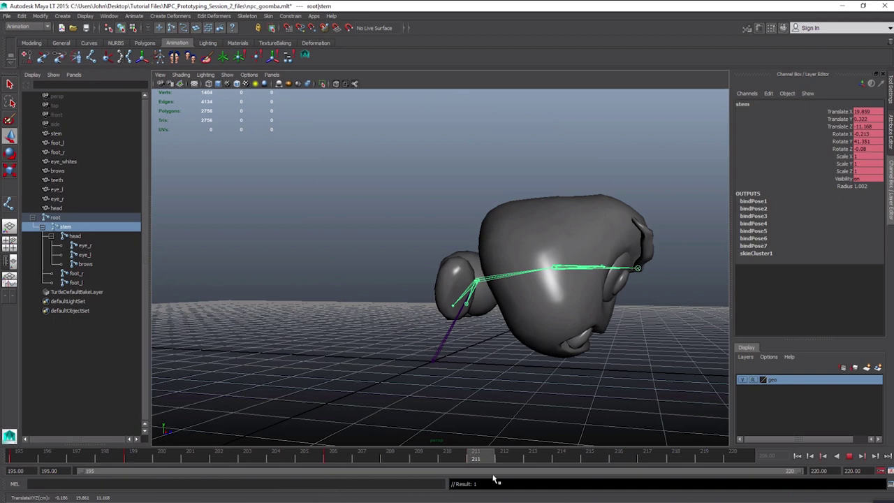
# Copy the frame 195 keys of the whole joint hierarchy from root to foot_l
pyautogui.click(15, 457)
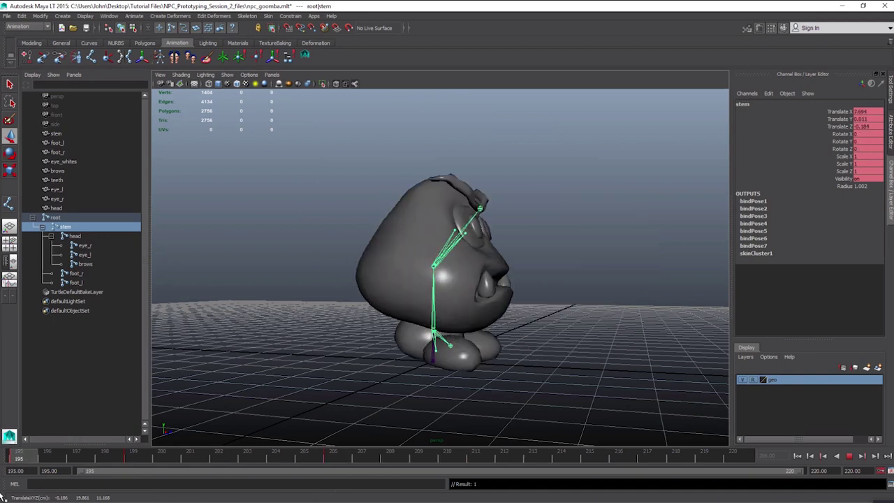
pyautogui.rightClick(18, 457)
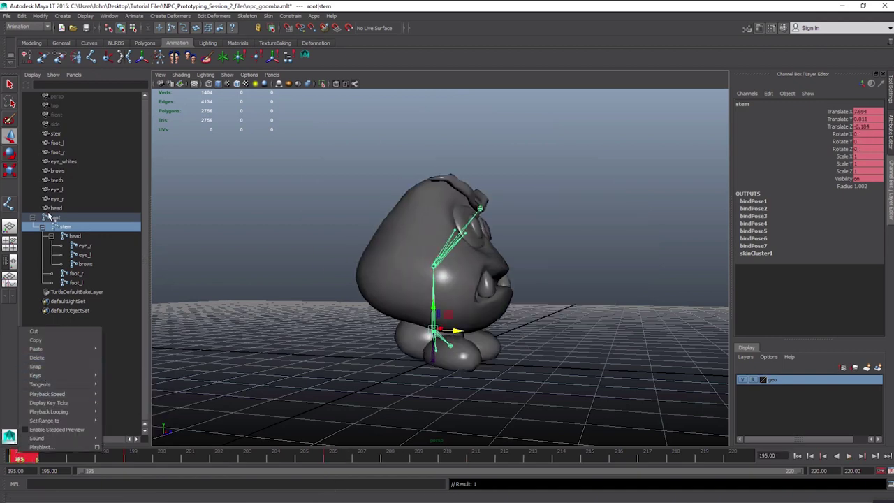
pyautogui.moveTo(50, 217); pyautogui.dragTo(75, 282)
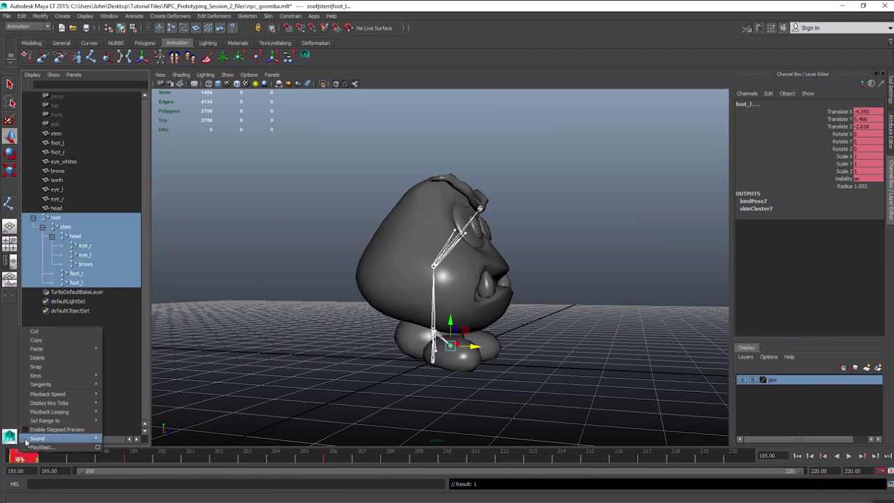
pyautogui.click(49, 341)
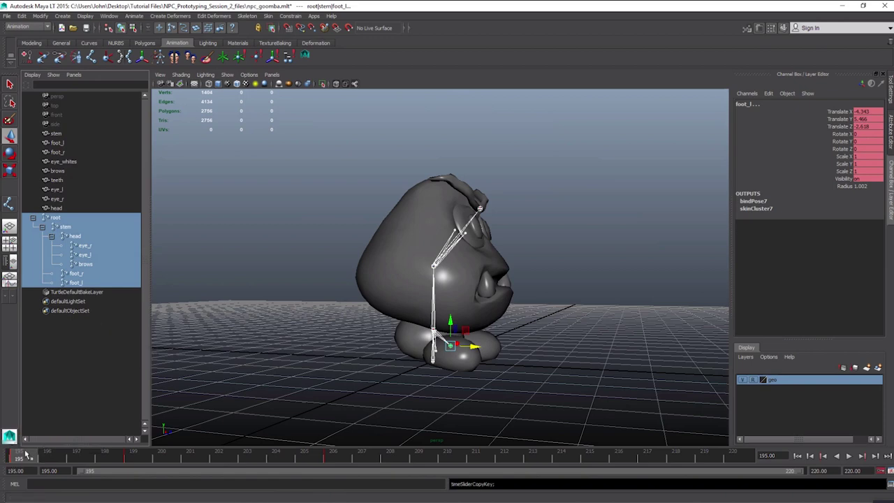
# Paste the copied joint keys at frame 220
pyautogui.moveTo(25, 452); pyautogui.dragTo(750, 466)
pyautogui.keyDown('shift'); pyautogui.click(736, 459); pyautogui.keyUp('shift')
pyautogui.rightClick(736, 458)
pyautogui.moveTo(775, 351)
pyautogui.click(826, 357)
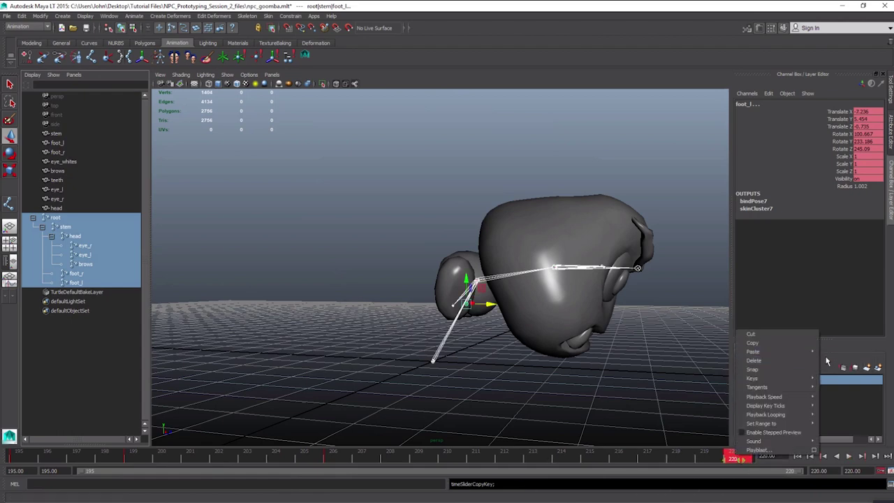
pyautogui.moveTo(810, 352)
pyautogui.click(830, 363)
# Pitch all the selected joints forward at frame 213, adjust their height and key the pose
pyautogui.moveTo(732, 461); pyautogui.dragTo(648, 491)
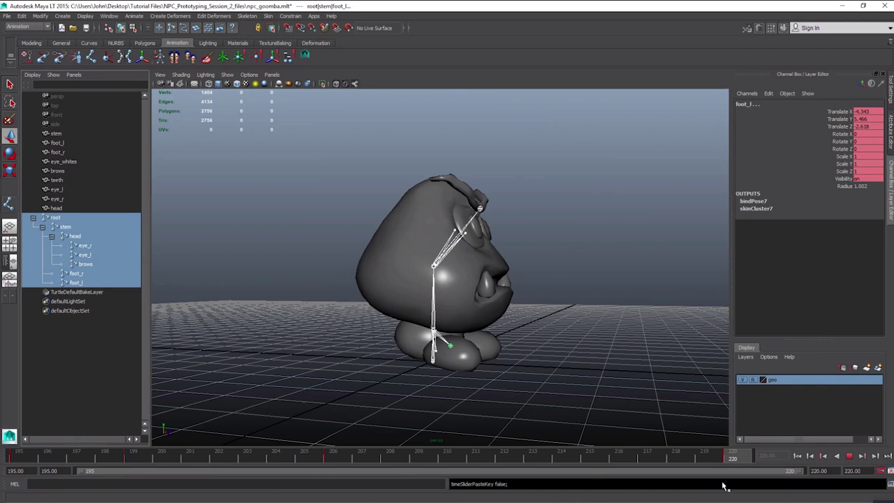
pyautogui.moveTo(723, 485); pyautogui.dragTo(532, 493)
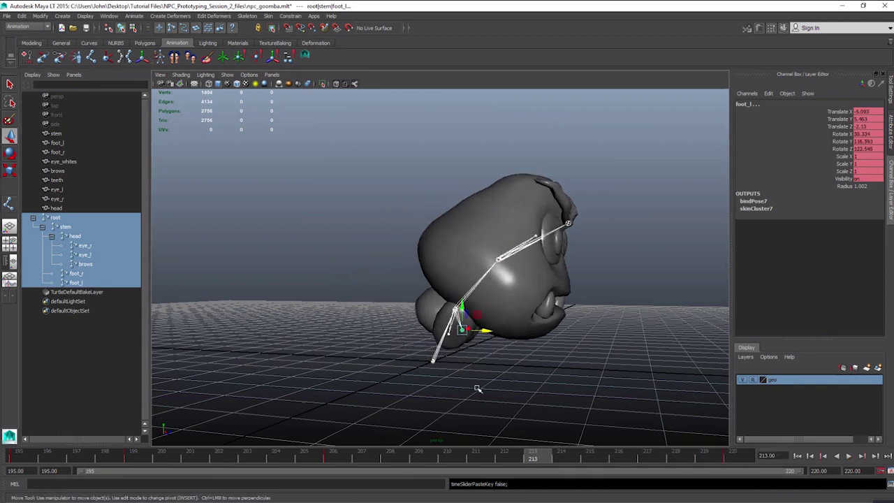
pyautogui.keyDown('alt'); pyautogui.moveTo(479, 359); pyautogui.dragTo(503, 363); pyautogui.keyUp('alt')
pyautogui.press('e')
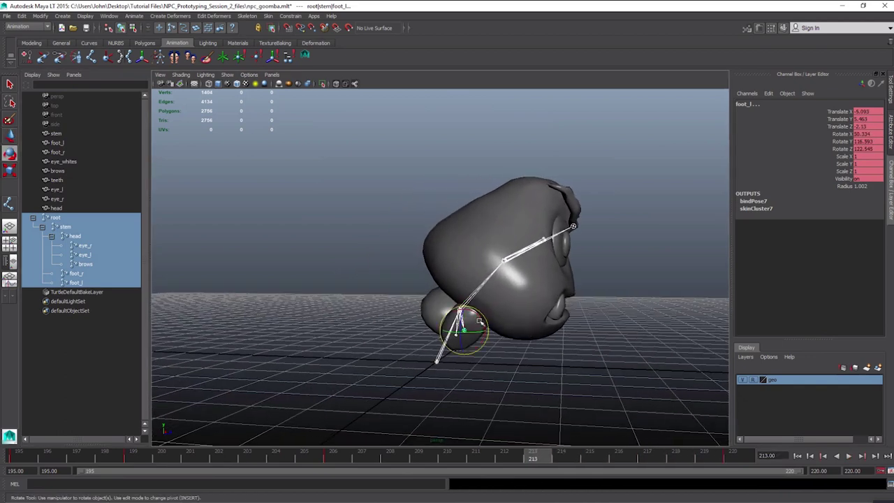
pyautogui.moveTo(482, 321); pyautogui.dragTo(462, 315)
pyautogui.press('w')
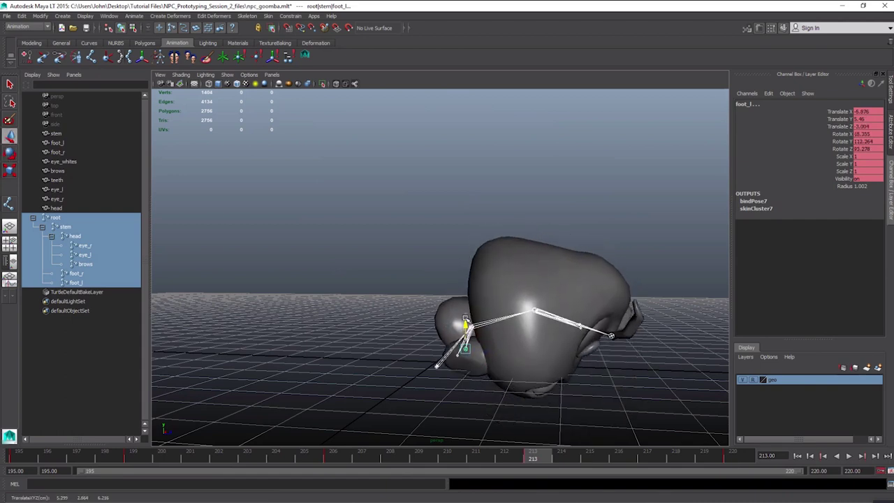
pyautogui.press('s')
# Rotate the foot_r joint at frame 213 to reorient the foot behind the body and key it
pyautogui.moveTo(401, 384)
pyautogui.keyDown('alt'); pyautogui.mouseDown()
pyautogui.moveTo(437, 367)
pyautogui.moveTo(403, 387)
pyautogui.mouseUp(); pyautogui.keyUp('alt')
pyautogui.click(70, 275)
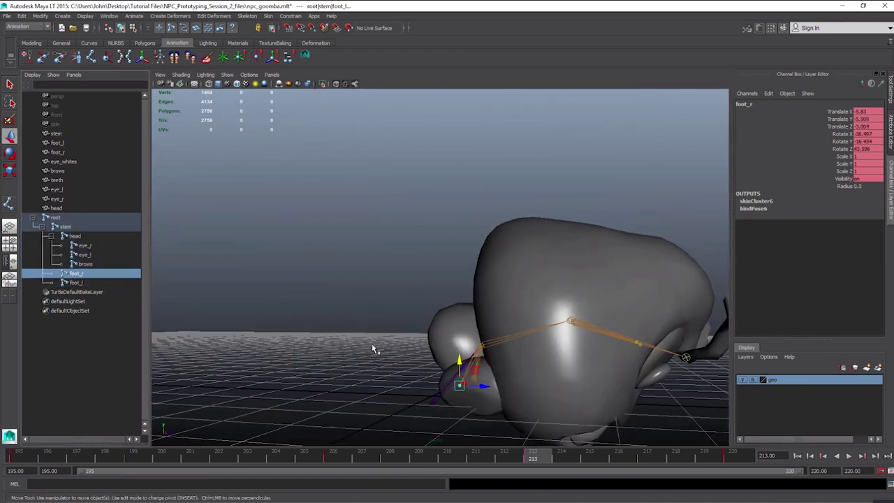
pyautogui.keyDown('alt'); pyautogui.moveTo(371, 342); pyautogui.dragTo(412, 329); pyautogui.keyUp('alt')
pyautogui.press('e')
pyautogui.moveTo(517, 358); pyautogui.dragTo(510, 362)
pyautogui.press('s')
pyautogui.keyDown('alt'); pyautogui.moveTo(463, 401); pyautogui.dragTo(465, 417); pyautogui.keyUp('alt')
pyautogui.moveTo(494, 407); pyautogui.dragTo(584, 405)
pyautogui.press('s')
# Try to rotate the foot_l joint at frame 213 to match the other foot
pyautogui.click(79, 283)
pyautogui.keyDown('alt'); pyautogui.moveTo(388, 325); pyautogui.dragTo(305, 373); pyautogui.keyUp('alt')
pyautogui.moveTo(450, 355); pyautogui.dragTo(391, 363)
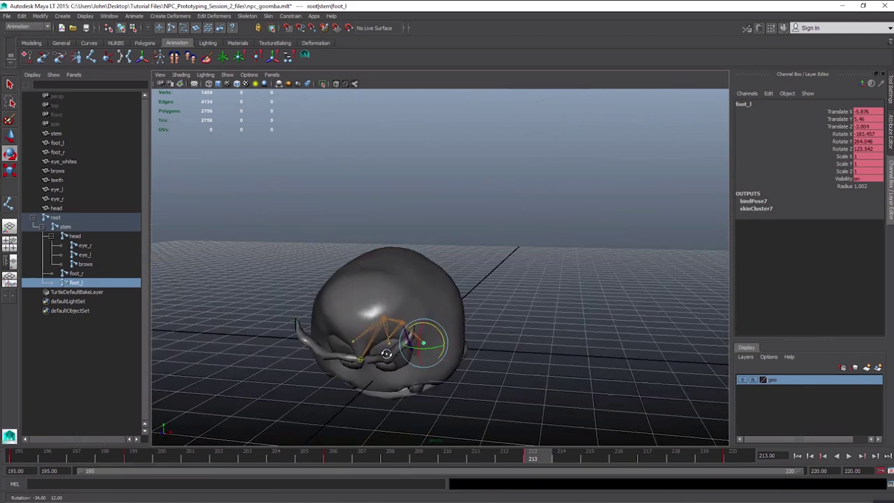
pyautogui.click(79, 237)
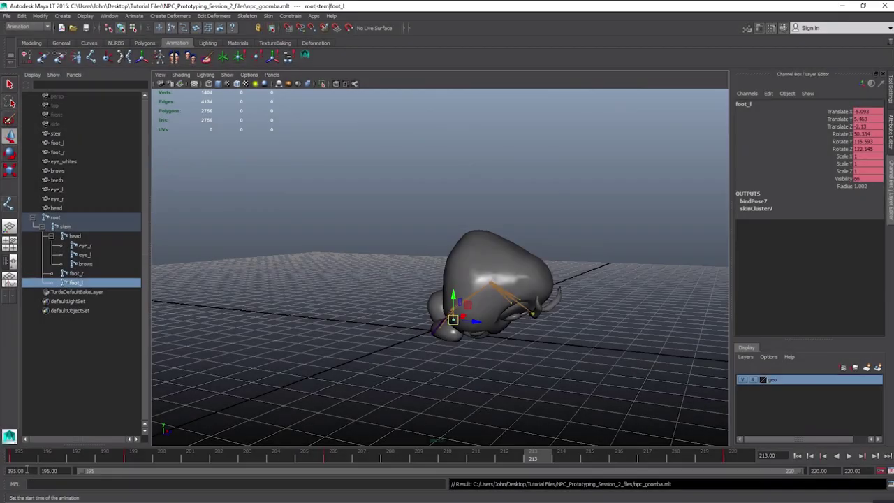
# Set the start time of the whole animation to frame 1
pyautogui.click(27, 470)
pyautogui.write('1')
pyautogui.press('Return')
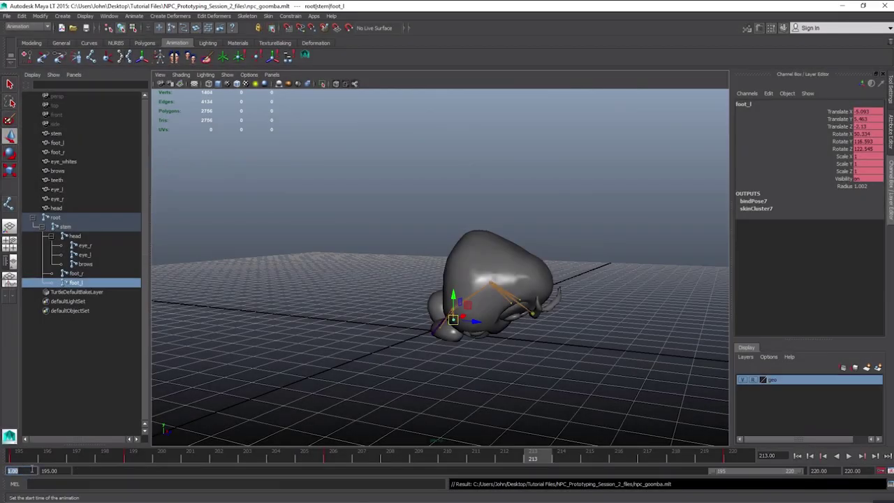
# Examine the frame 195 pose from several angles and inspect the stem, eye, brows and foot joints one by one
pyautogui.keyDown('alt'); pyautogui.moveTo(356, 287); pyautogui.dragTo(237, 344); pyautogui.keyUp('alt')
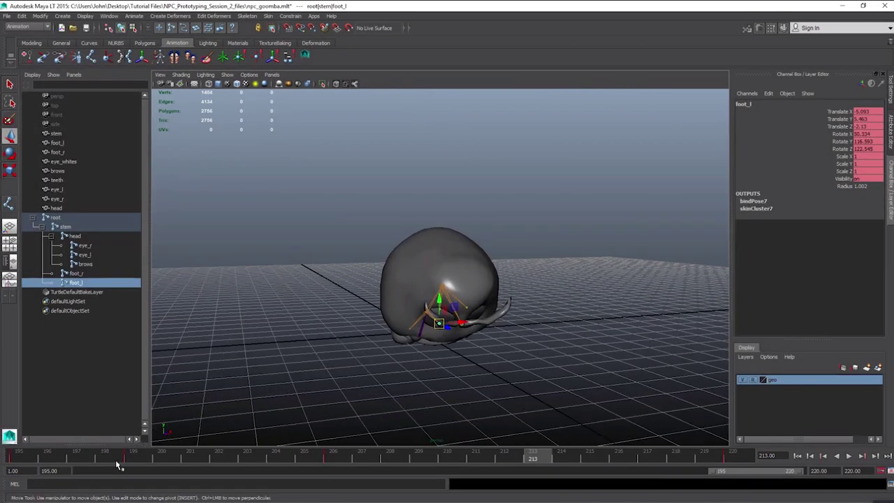
pyautogui.moveTo(115, 460); pyautogui.dragTo(17, 459)
pyautogui.keyDown('alt'); pyautogui.moveTo(252, 370); pyautogui.dragTo(424, 313); pyautogui.keyUp('alt')
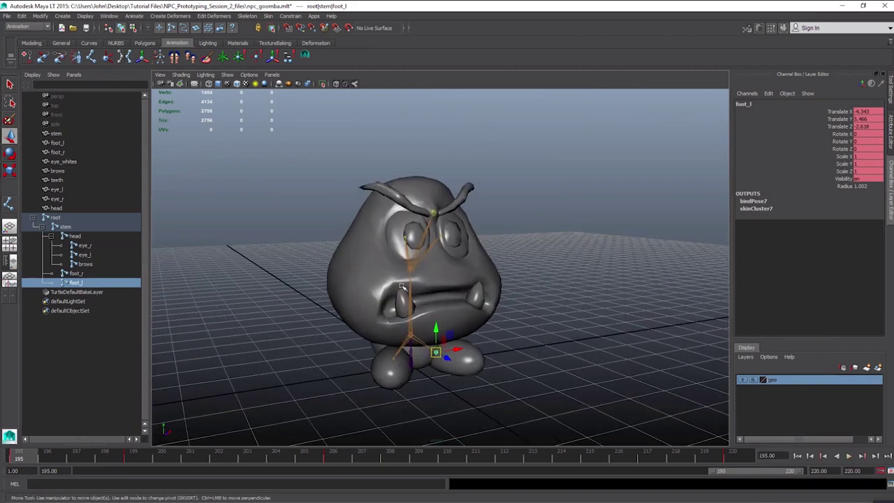
pyautogui.keyDown('alt'); pyautogui.moveTo(405, 343); pyautogui.dragTo(415, 368); pyautogui.keyUp('alt')
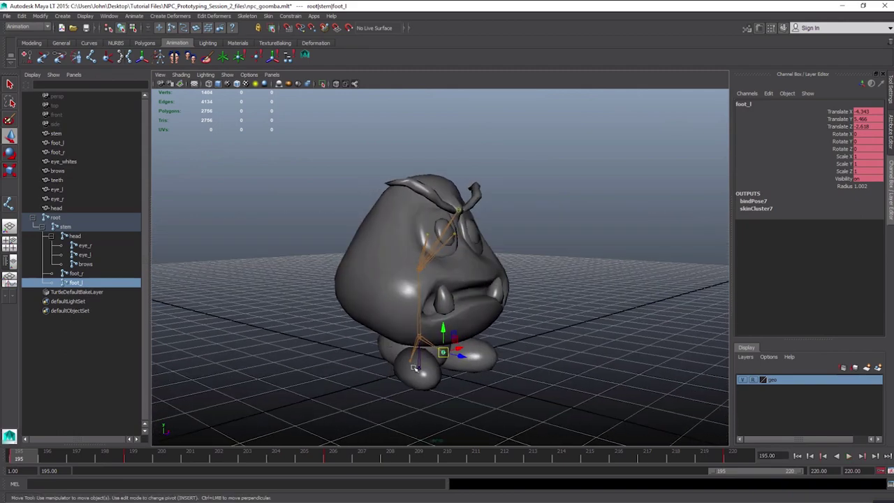
pyautogui.click(71, 227)
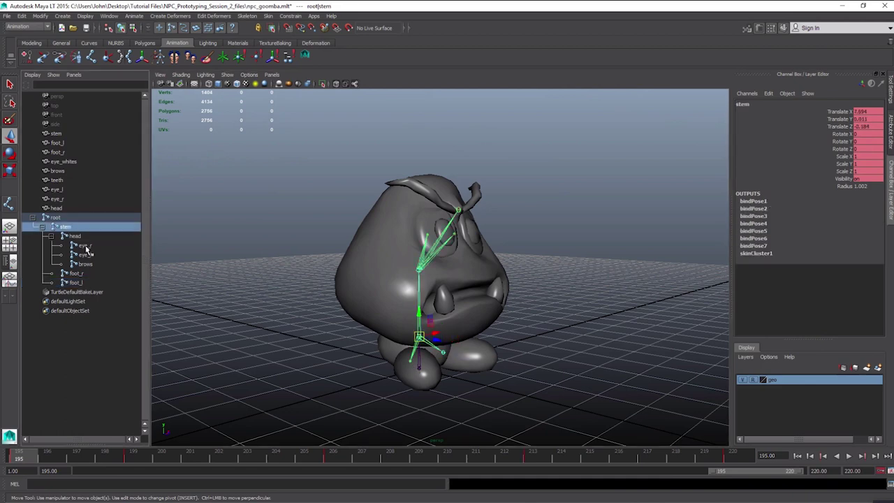
pyautogui.click(83, 246)
pyautogui.click(86, 256)
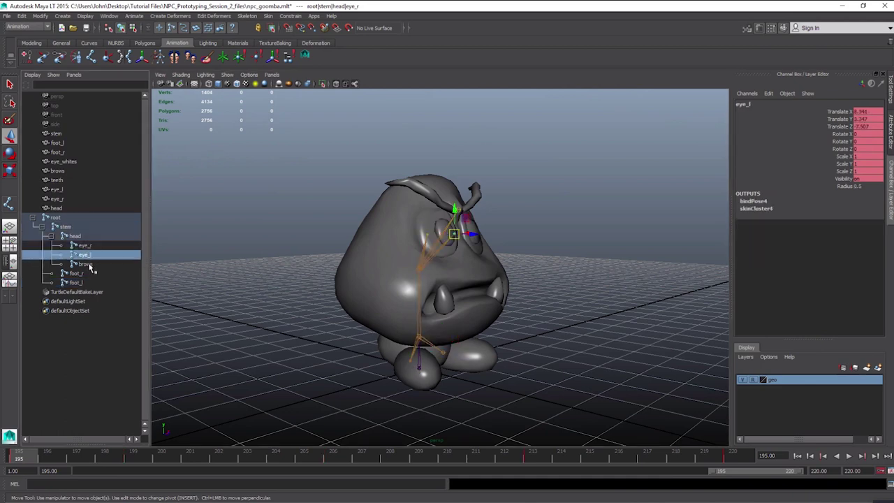
pyautogui.click(87, 264)
pyautogui.click(79, 274)
pyautogui.click(84, 283)
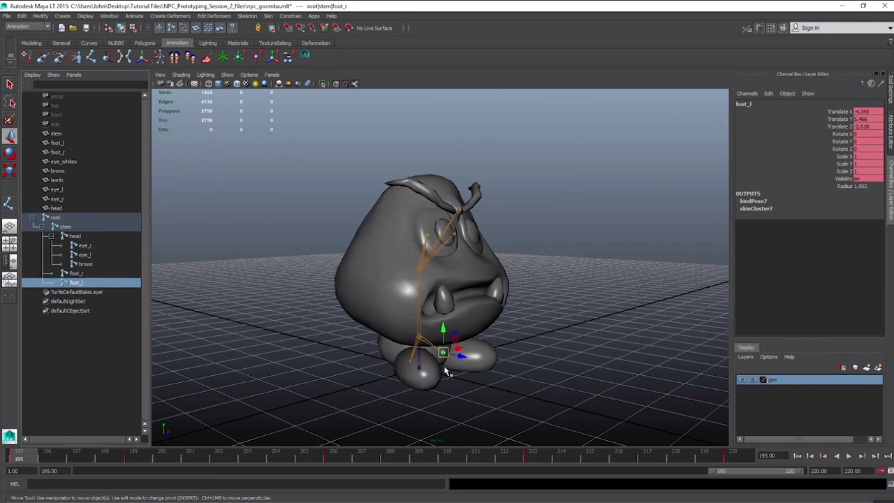
pyautogui.keyDown('alt'); pyautogui.moveTo(447, 372); pyautogui.dragTo(427, 318); pyautogui.keyUp('alt')
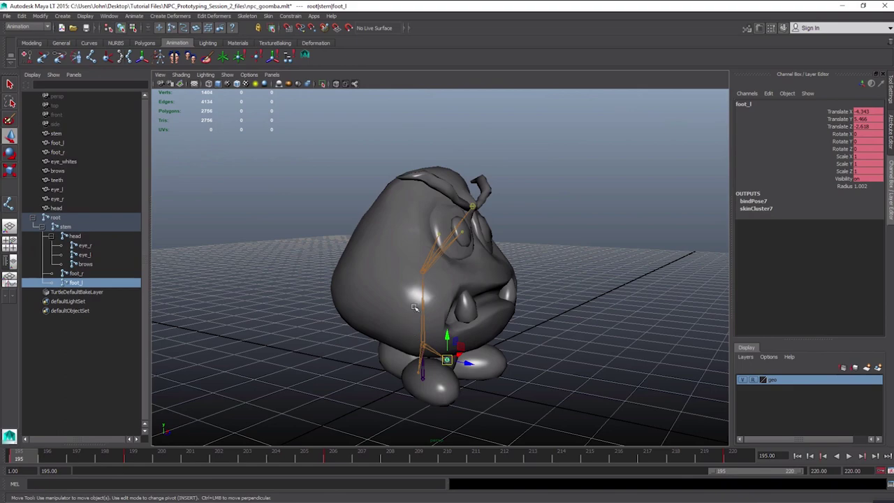
pyautogui.keyDown('alt'); pyautogui.moveTo(414, 307); pyautogui.dragTo(426, 320); pyautogui.keyUp('alt')
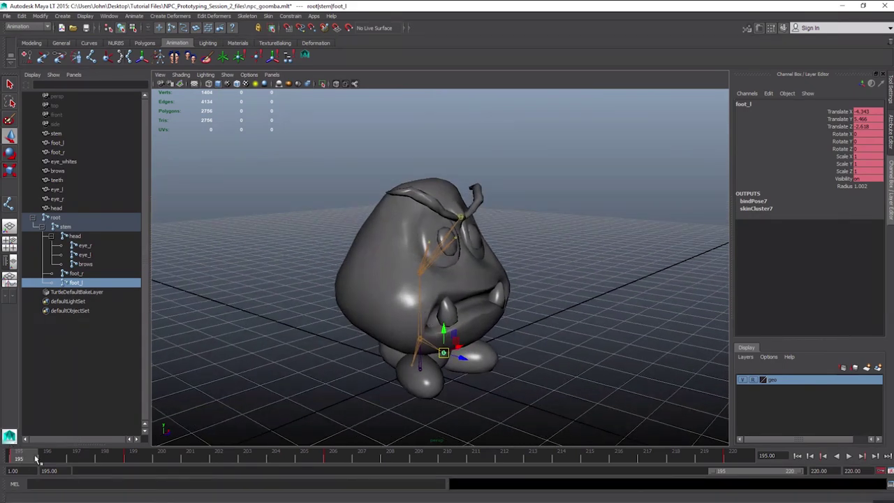
# Set the playback range to start at frame 1
pyautogui.moveTo(62, 470); pyautogui.dragTo(277, 465)
pyautogui.write('1')
pyautogui.press('Return')
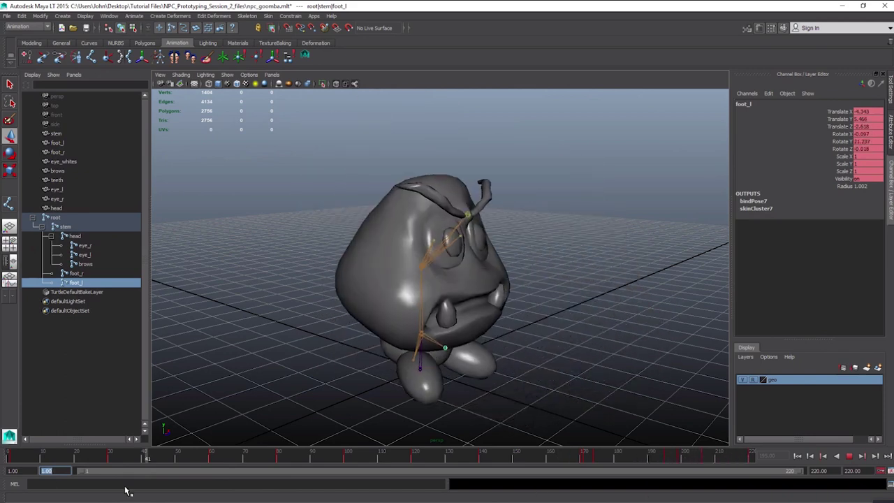
# Play the complete animation from frame 1 to 220 and review the goomba's motion from different angles
pyautogui.click(6, 458)
pyautogui.click(848, 457)
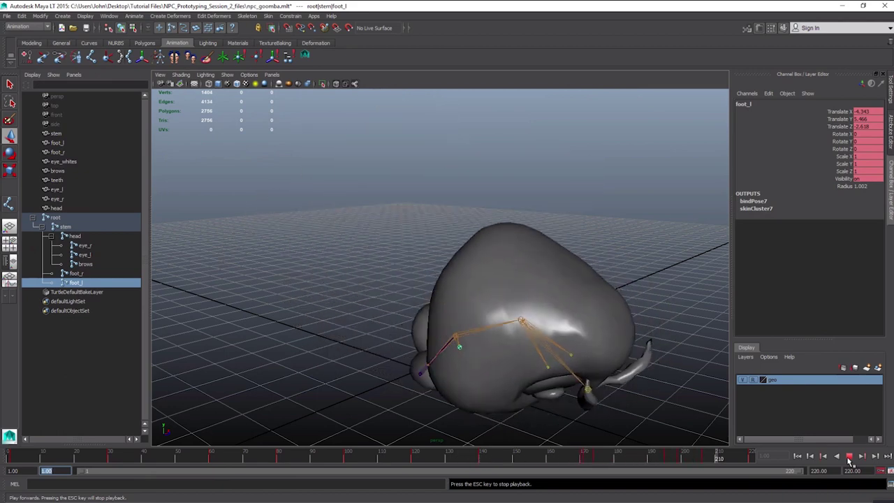
pyautogui.click(849, 457)
pyautogui.keyDown('alt'); pyautogui.moveTo(586, 400); pyautogui.dragTo(483, 380); pyautogui.keyUp('alt')
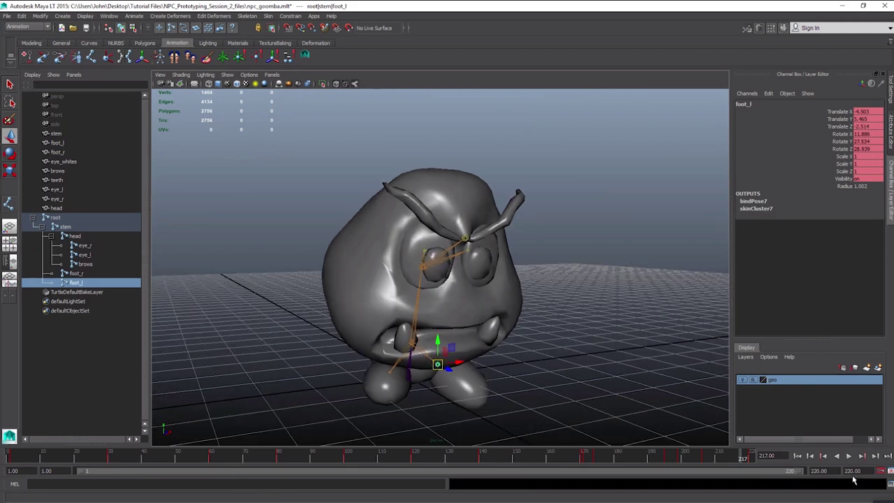
pyautogui.click(849, 456)
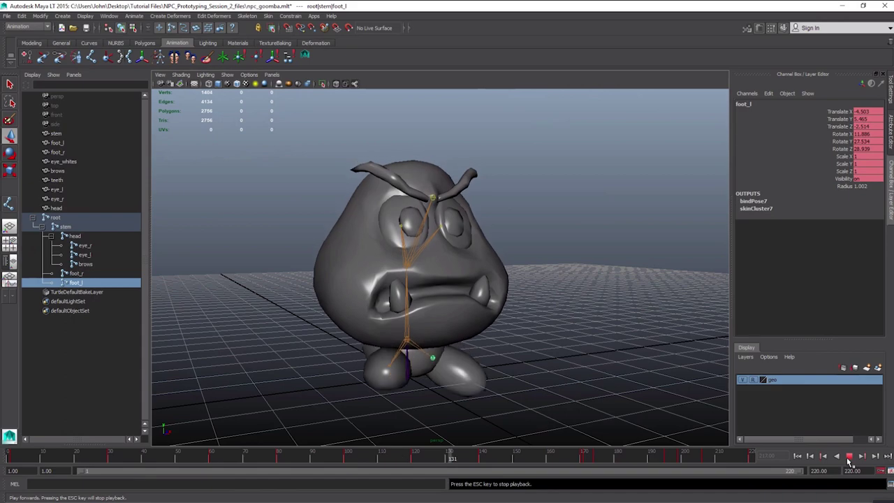
pyautogui.keyDown('alt'); pyautogui.moveTo(349, 309); pyautogui.dragTo(378, 340); pyautogui.keyUp('alt')
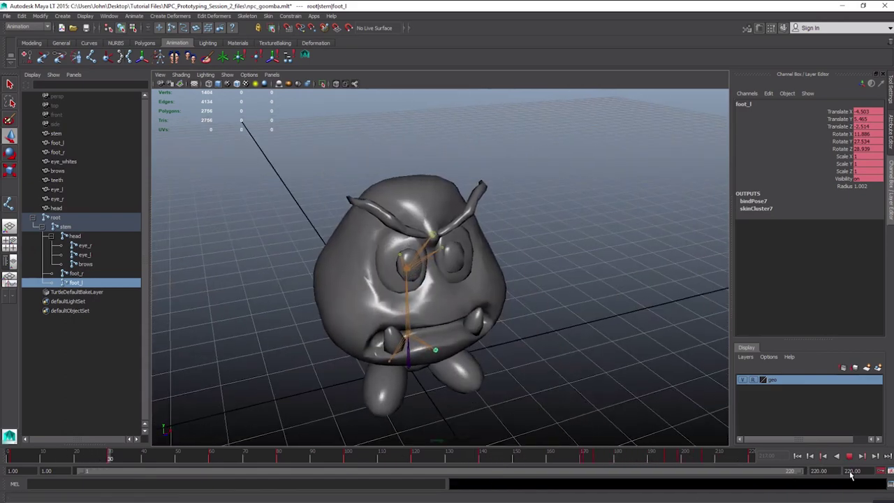